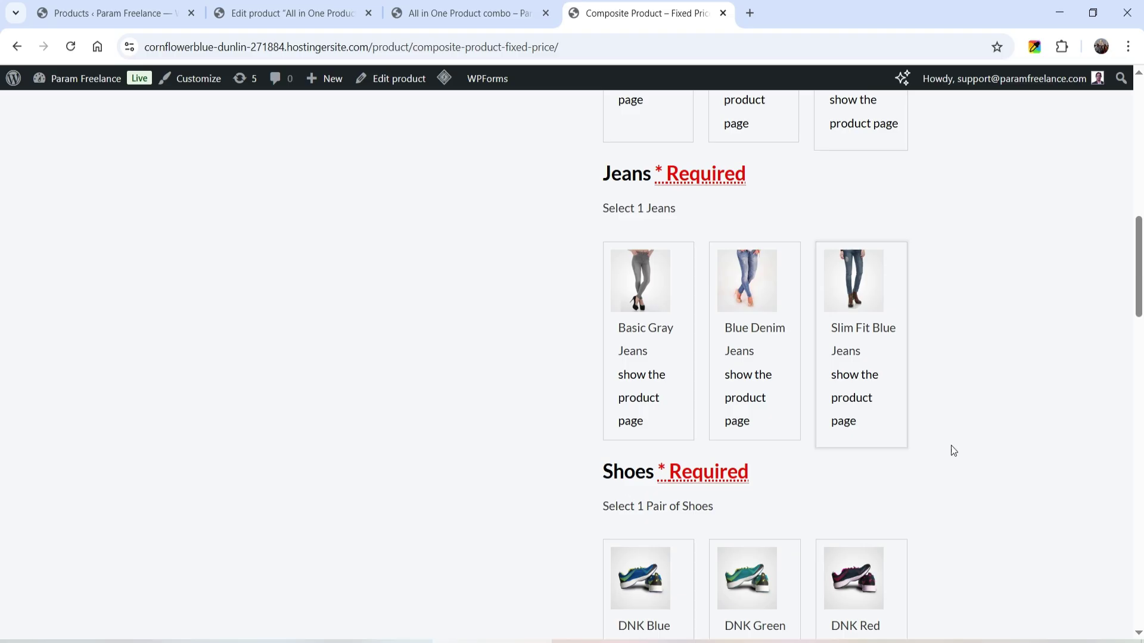
Step: Choose the Blue Tshirt in Aqua as the Shirt component of the fixed-price composite product
{"action": "scroll", "coordinate": [1018, 435], "scroll_direction": "up", "scroll_amount": 8}
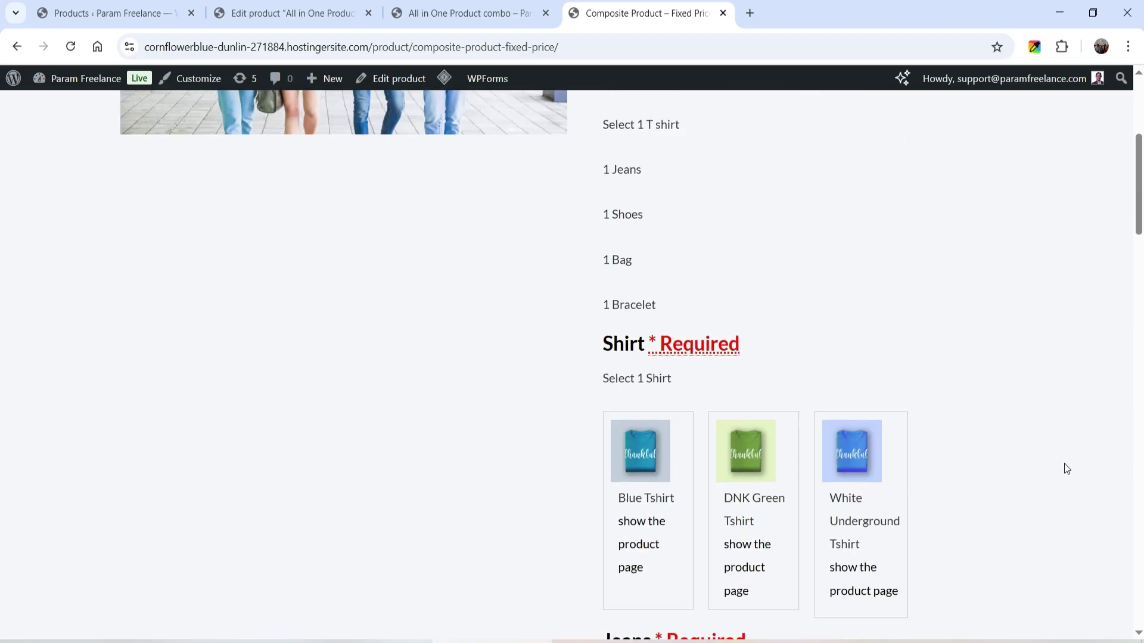
{"action": "scroll", "coordinate": [1064, 463], "scroll_direction": "down", "scroll_amount": 3}
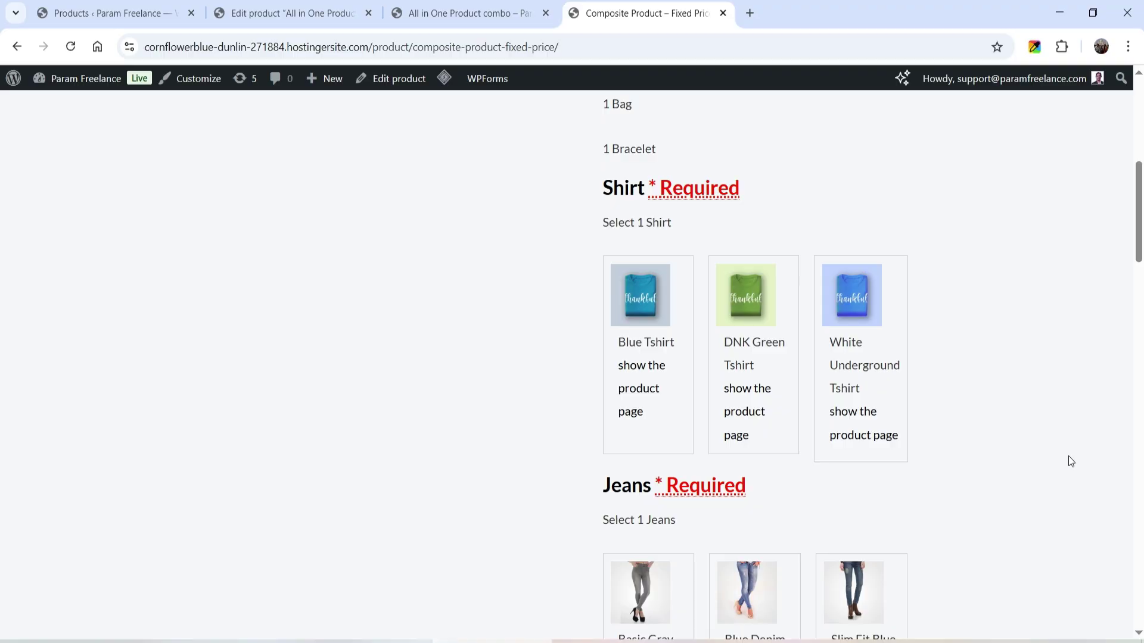
{"action": "left_click", "coordinate": [632, 369]}
{"action": "scroll", "coordinate": [752, 383], "scroll_direction": "down", "scroll_amount": 3}
{"action": "scroll", "coordinate": [761, 359], "scroll_direction": "down", "scroll_amount": 4}
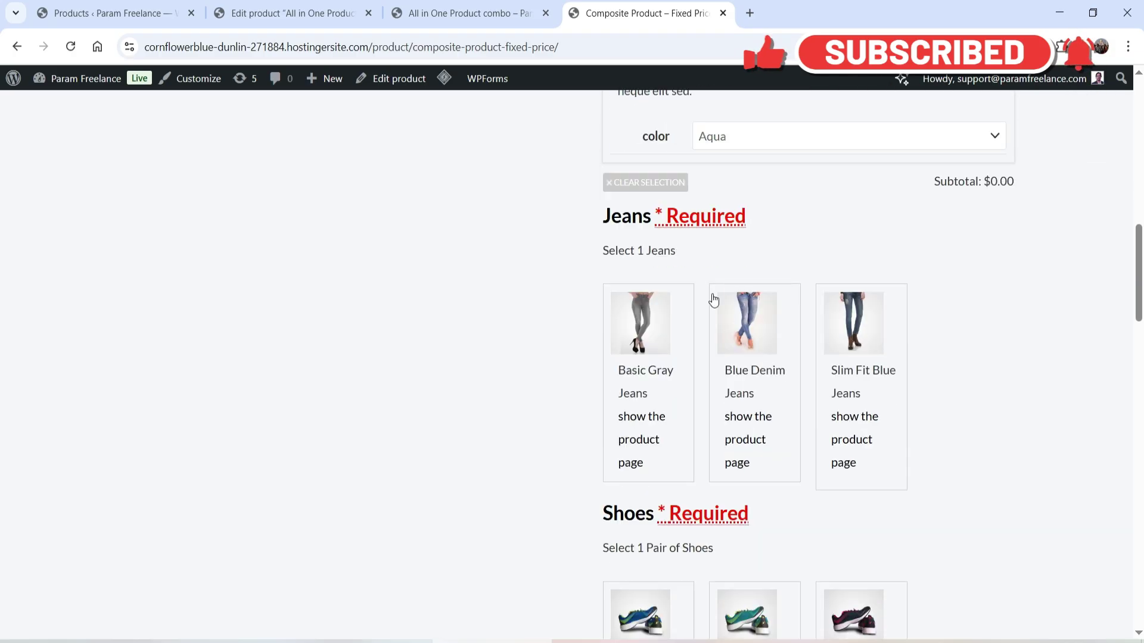
Step: Choose Blue Denim Jeans for the Jeans component of the fixed-price composite product
{"action": "left_click", "coordinate": [748, 395]}
{"action": "scroll", "coordinate": [682, 192], "scroll_direction": "down", "scroll_amount": 2}
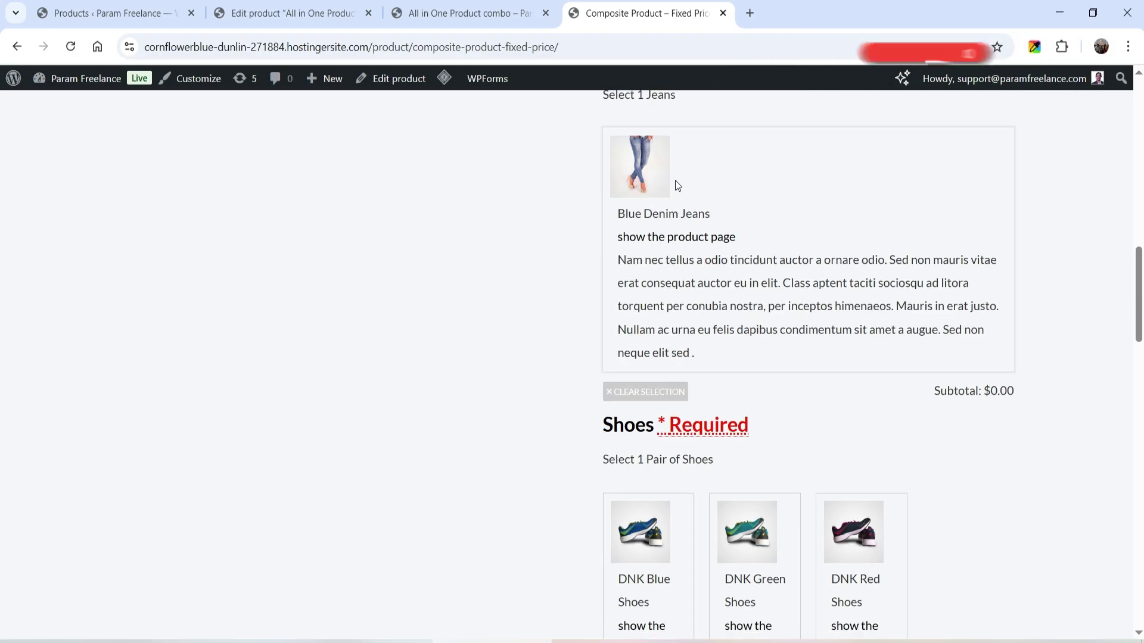
{"action": "scroll", "coordinate": [763, 413], "scroll_direction": "up", "scroll_amount": 1}
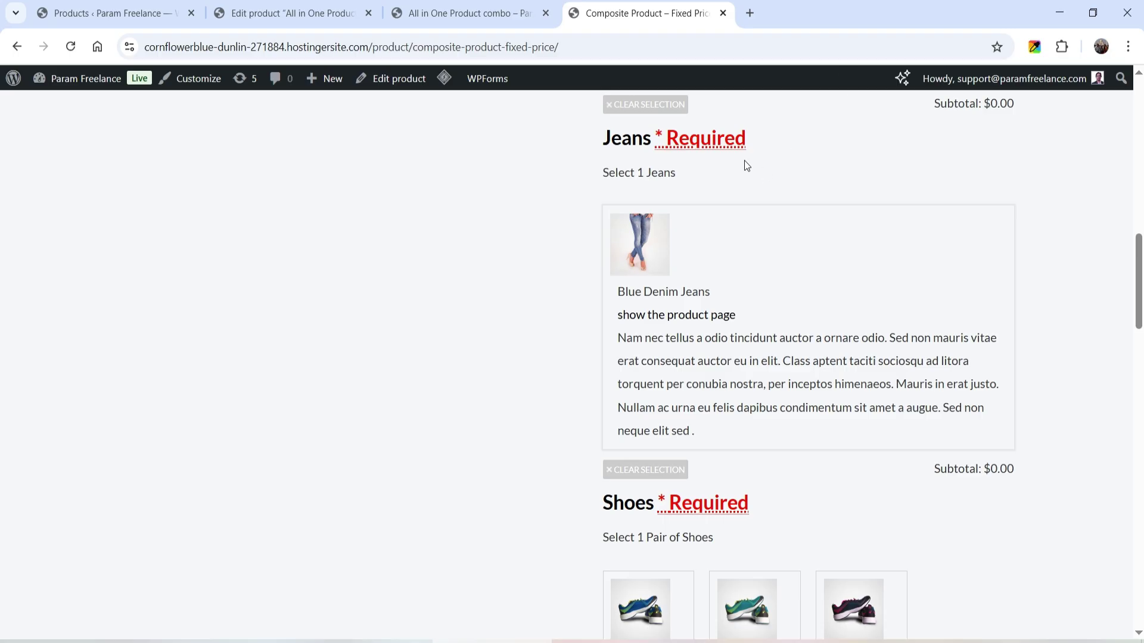
Step: Choose DNK Green Shoes in Aqua for the Shoes component of the fixed-price composite product
{"action": "scroll", "coordinate": [837, 254], "scroll_direction": "down", "scroll_amount": 5}
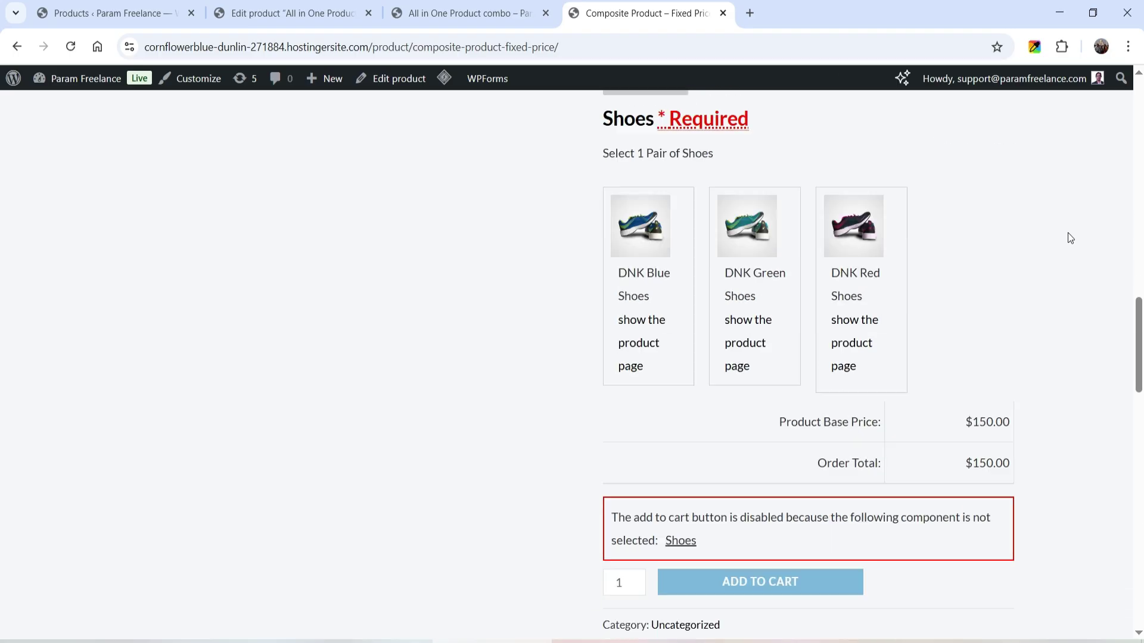
{"action": "left_click", "coordinate": [760, 301]}
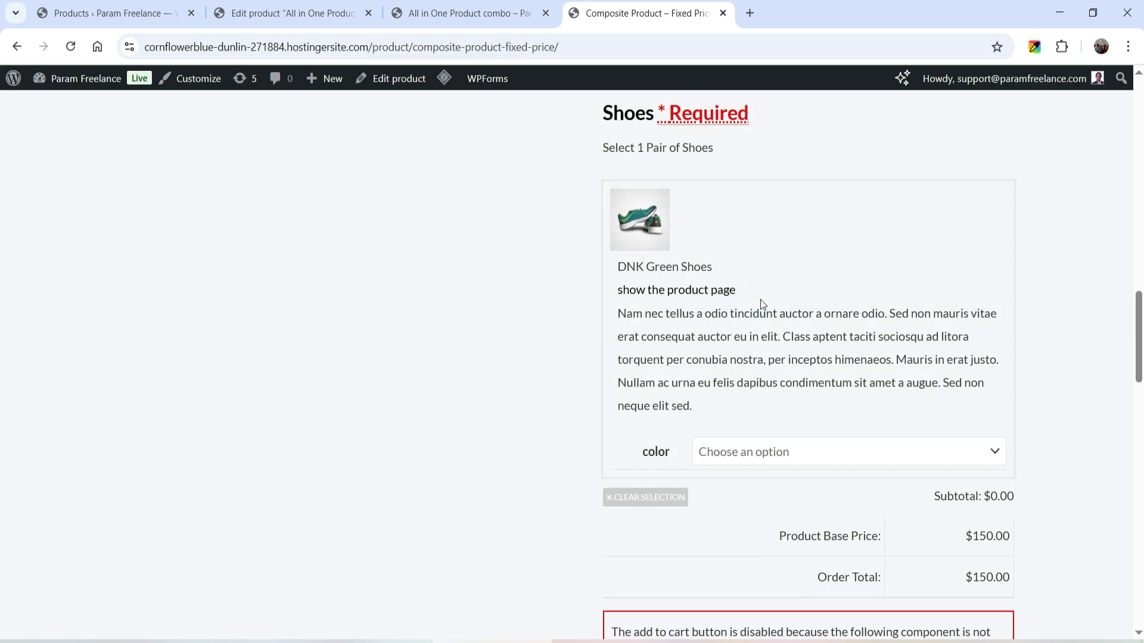
{"action": "left_click", "coordinate": [765, 374]}
{"action": "left_click", "coordinate": [771, 420]}
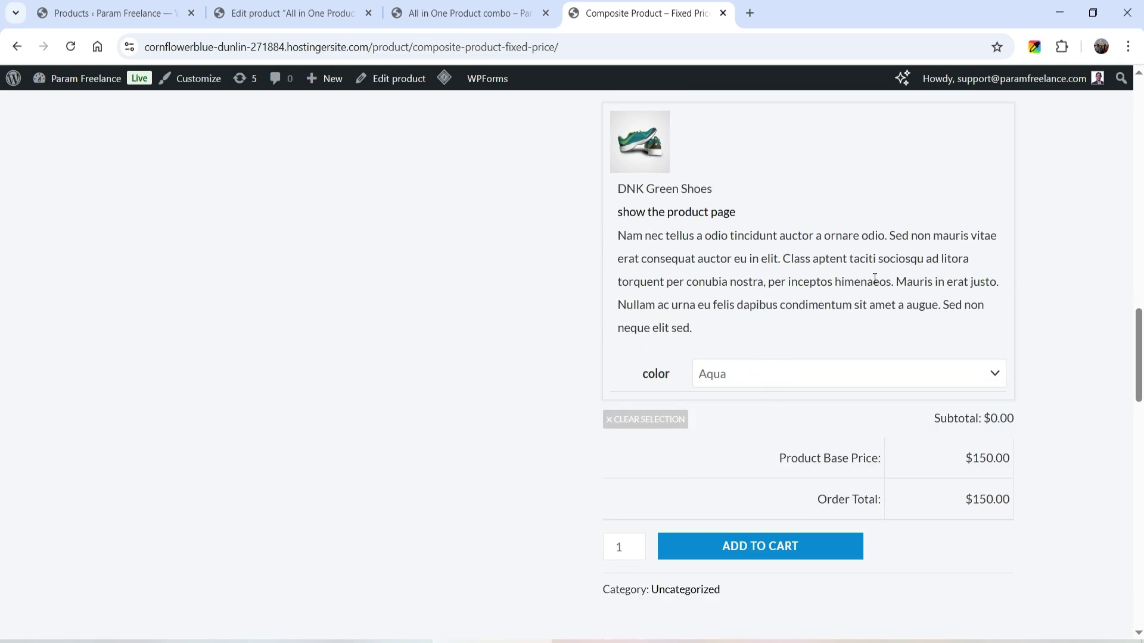
Step: Clear the Shirt selection, choose the DNK Green Tshirt in Blue instead, and check the order total
{"action": "scroll", "coordinate": [750, 302], "scroll_direction": "up", "scroll_amount": 12}
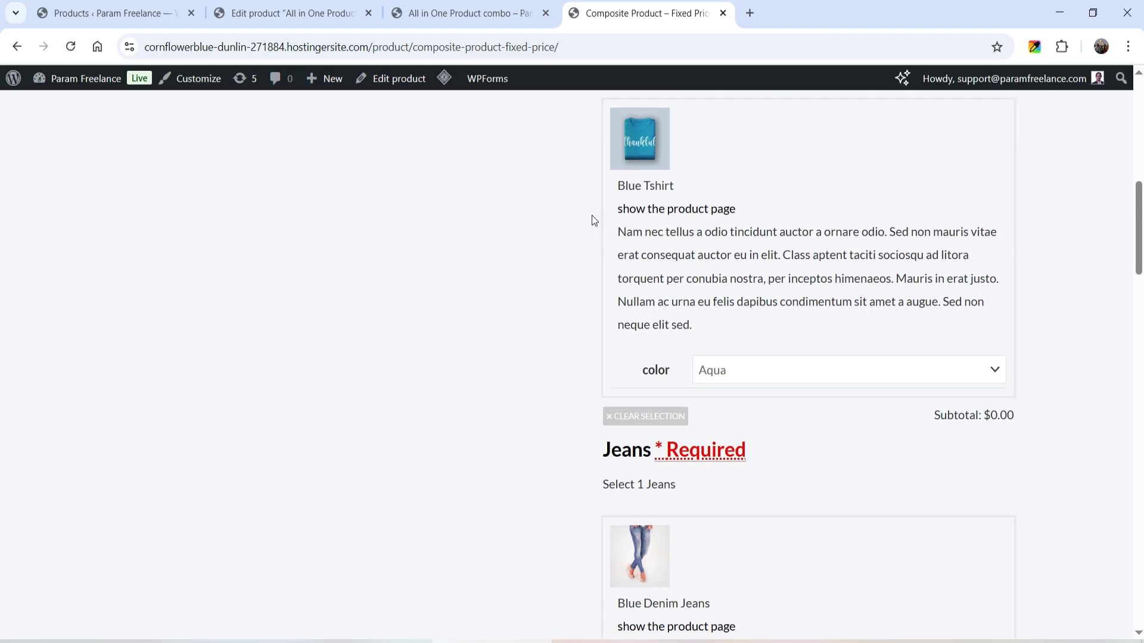
{"action": "left_click", "coordinate": [653, 422]}
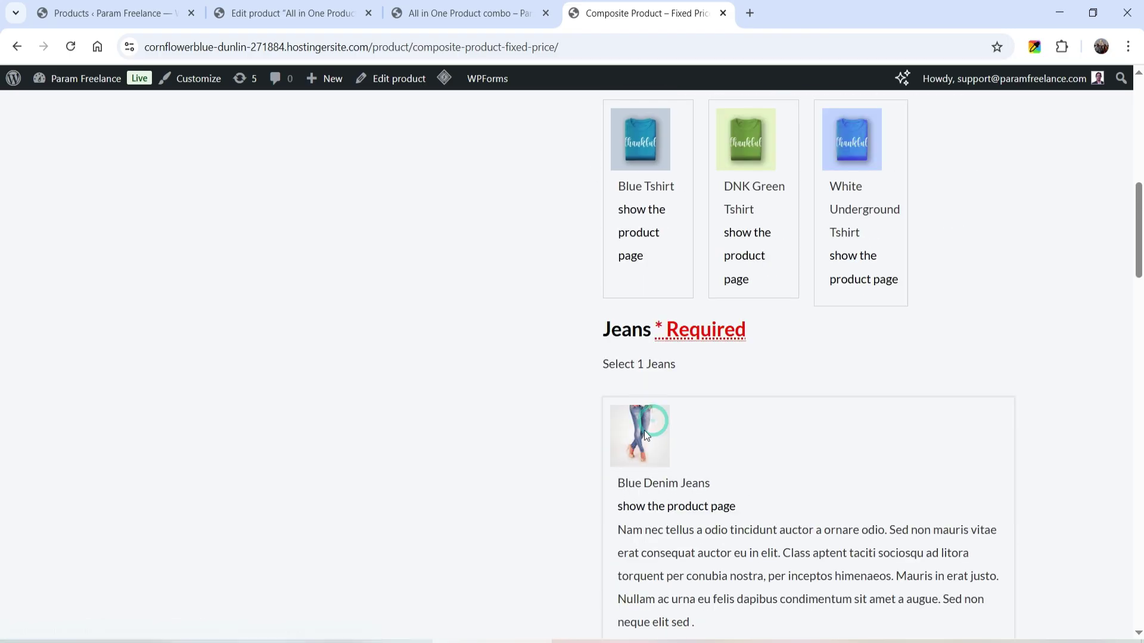
{"action": "left_click", "coordinate": [754, 171]}
{"action": "scroll", "coordinate": [995, 280], "scroll_direction": "down", "scroll_amount": 5}
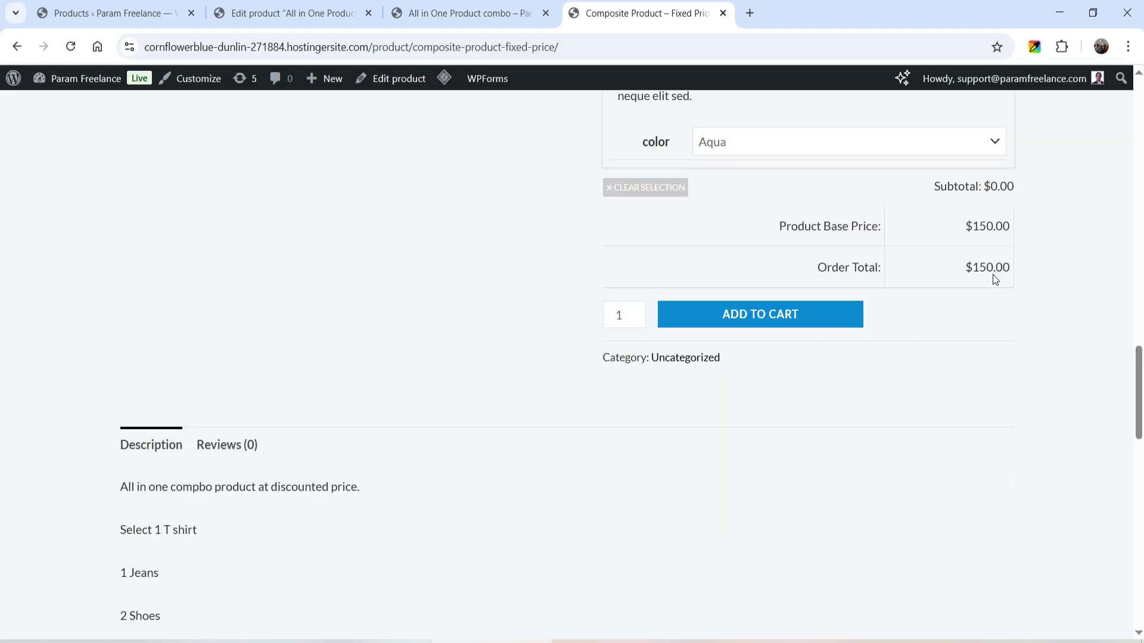
{"action": "scroll", "coordinate": [838, 279], "scroll_direction": "up", "scroll_amount": 15}
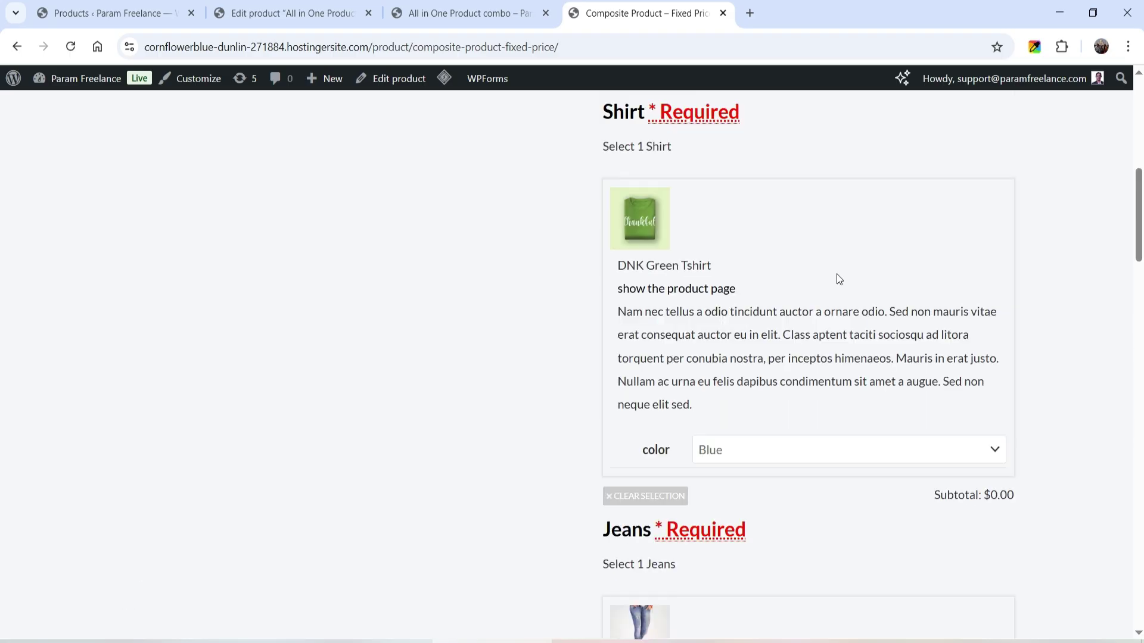
{"action": "scroll", "coordinate": [839, 279], "scroll_direction": "down", "scroll_amount": 15}
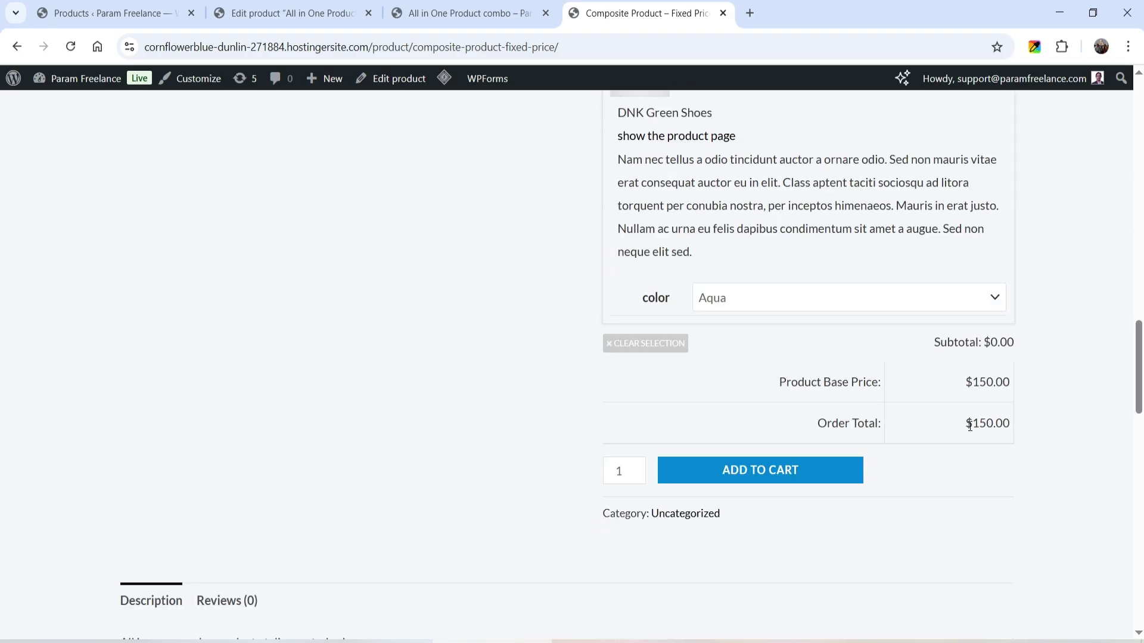
Step: Switch to the All in One Product combo page and choose the Blue Tshirt in Aqua as the Shirt
{"action": "left_click", "coordinate": [493, 13]}
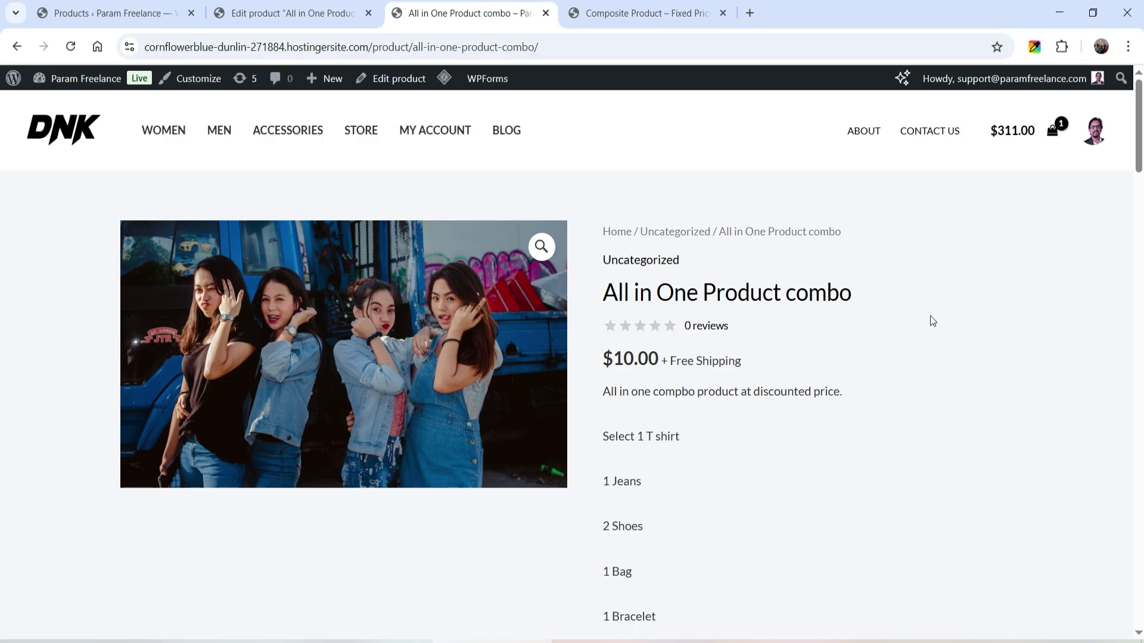
{"action": "scroll", "coordinate": [929, 316], "scroll_direction": "down", "scroll_amount": 3}
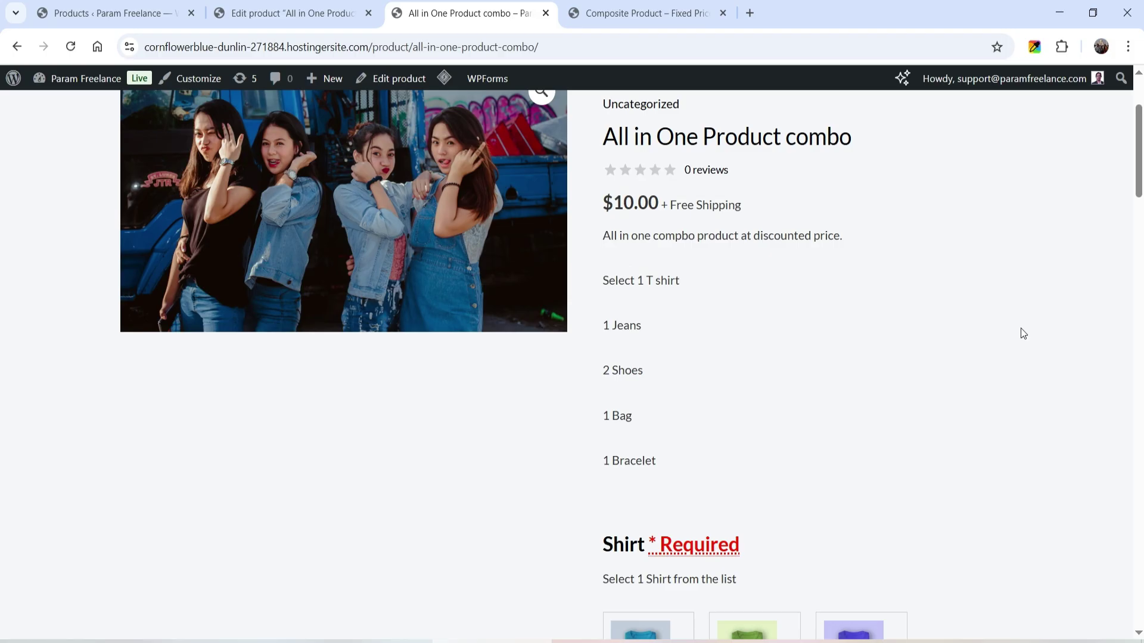
{"action": "scroll", "coordinate": [952, 291], "scroll_direction": "down", "scroll_amount": 5}
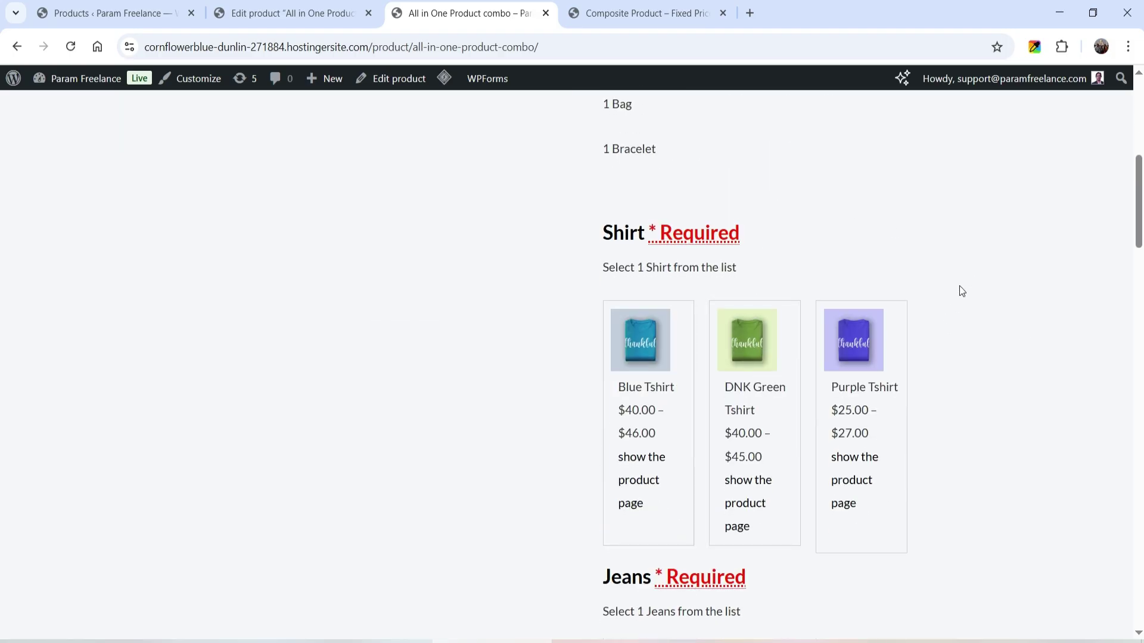
{"action": "scroll", "coordinate": [959, 298], "scroll_direction": "down", "scroll_amount": 3}
{"action": "scroll", "coordinate": [1045, 295], "scroll_direction": "up", "scroll_amount": 3}
{"action": "left_click", "coordinate": [643, 392]}
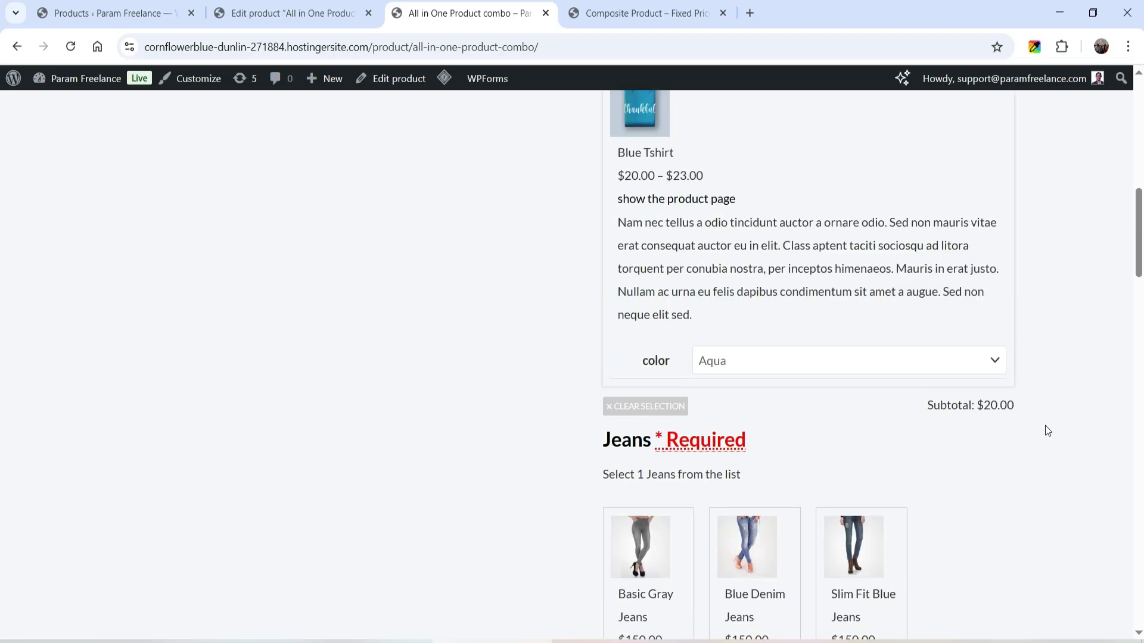
Step: Choose Blue Denim Jeans for the combo's Jeans component and check its subtotal
{"action": "scroll", "coordinate": [619, 149], "scroll_direction": "down", "scroll_amount": 5}
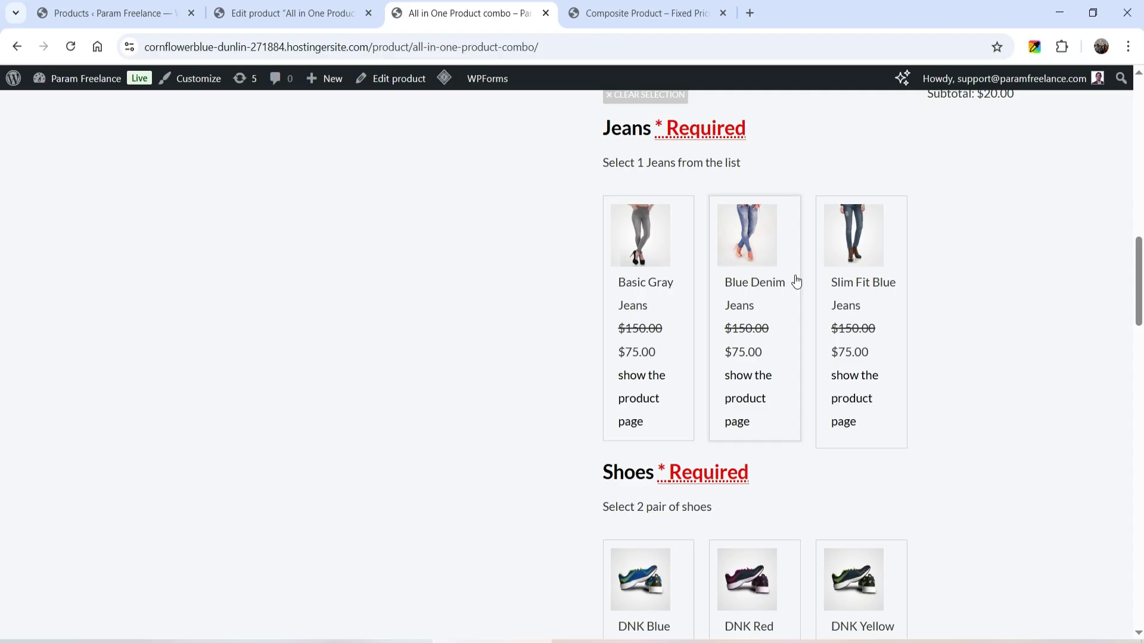
{"action": "left_click", "coordinate": [777, 337]}
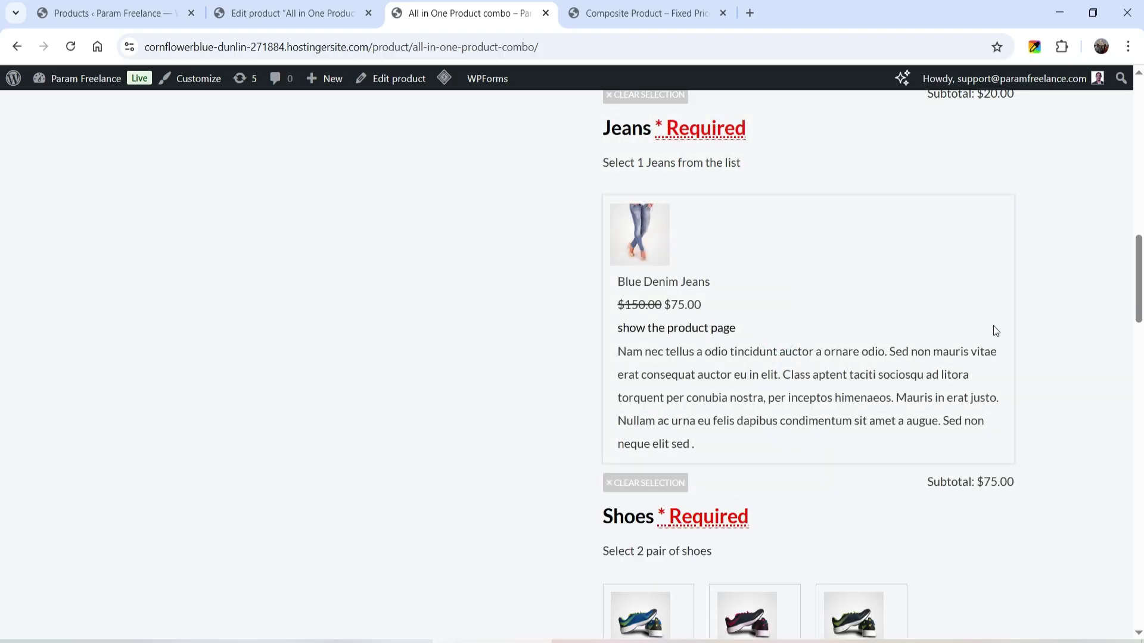
{"action": "scroll", "coordinate": [992, 331], "scroll_direction": "down", "scroll_amount": 2}
{"action": "left_click_drag", "start_coordinate": [984, 326], "coordinate": [997, 325]}
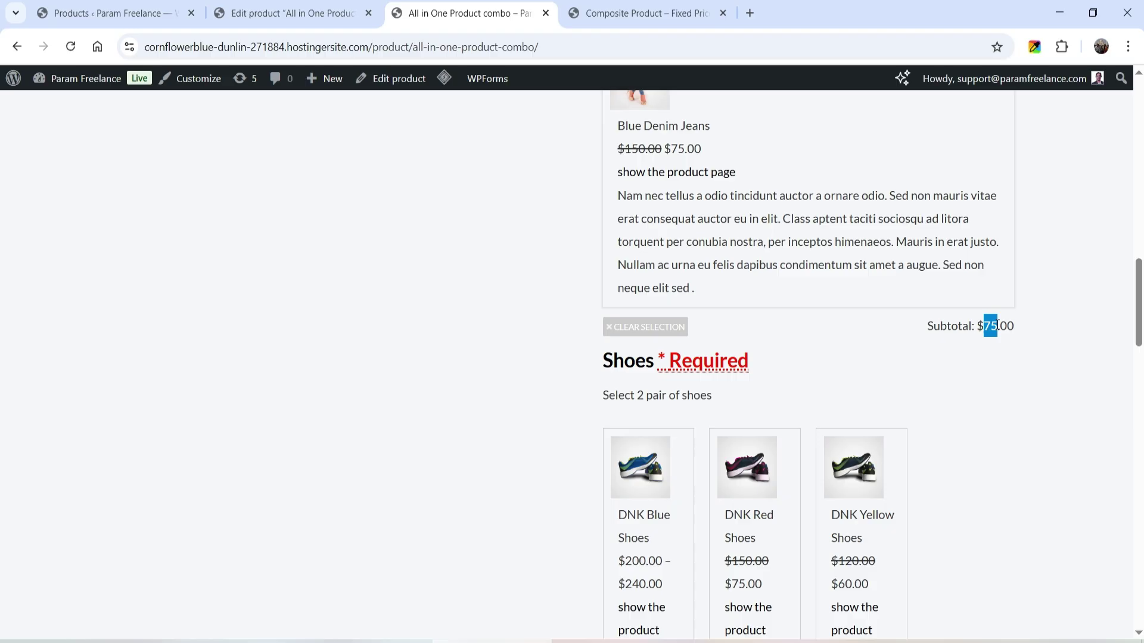
{"action": "left_click", "coordinate": [1065, 343]}
Step: Choose DNK Red Shoes for the combo's Shoes component and the Black Over-the-shoulder Handbag for its Bag component
{"action": "scroll", "coordinate": [495, 260], "scroll_direction": "down", "scroll_amount": 4}
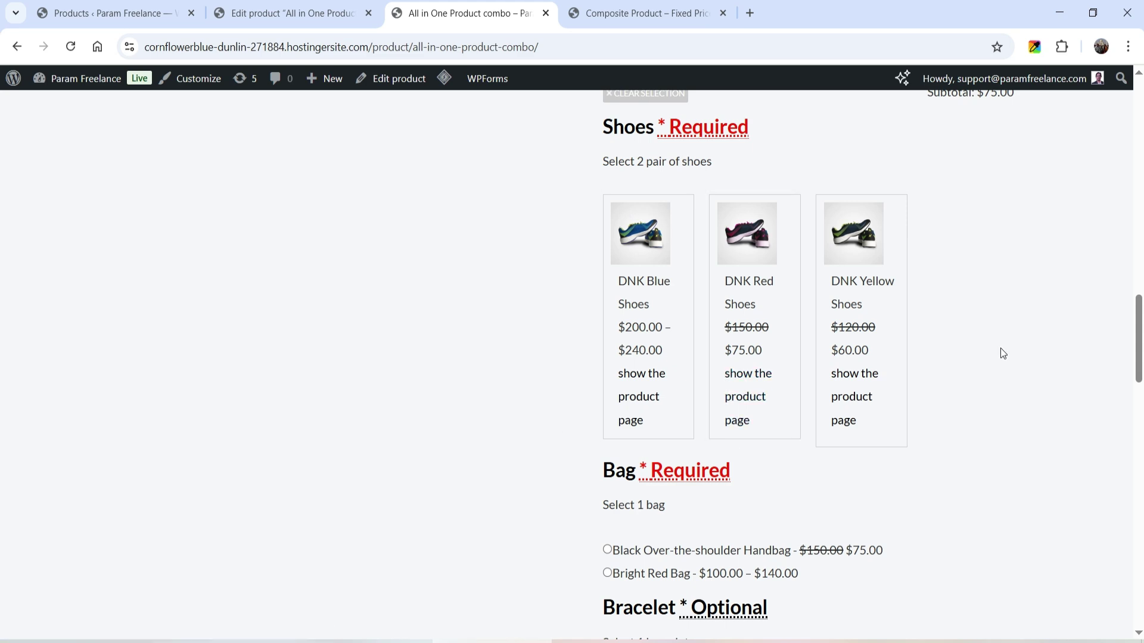
{"action": "left_click", "coordinate": [760, 331]}
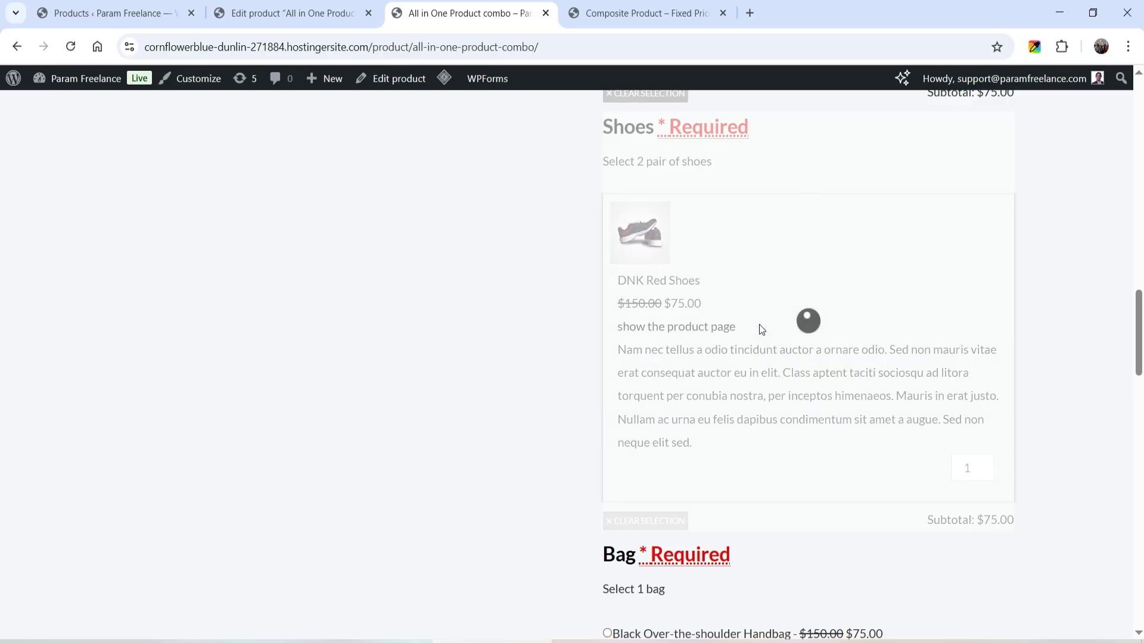
{"action": "scroll", "coordinate": [692, 320], "scroll_direction": "down", "scroll_amount": 3}
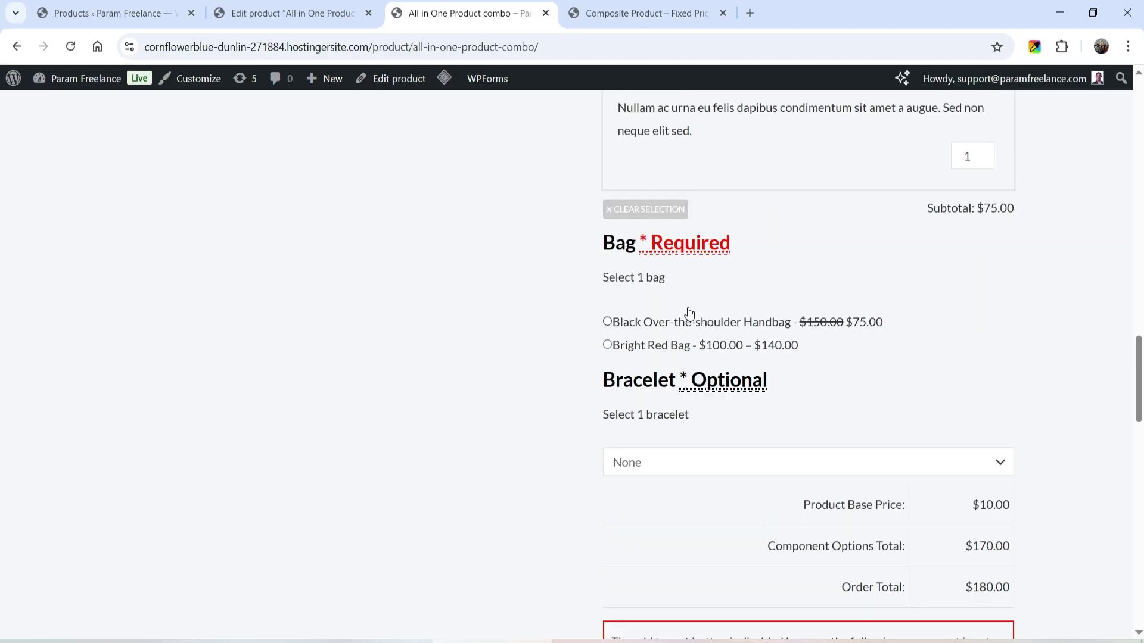
{"action": "left_click", "coordinate": [607, 322]}
{"action": "scroll", "coordinate": [820, 298], "scroll_direction": "down", "scroll_amount": 5}
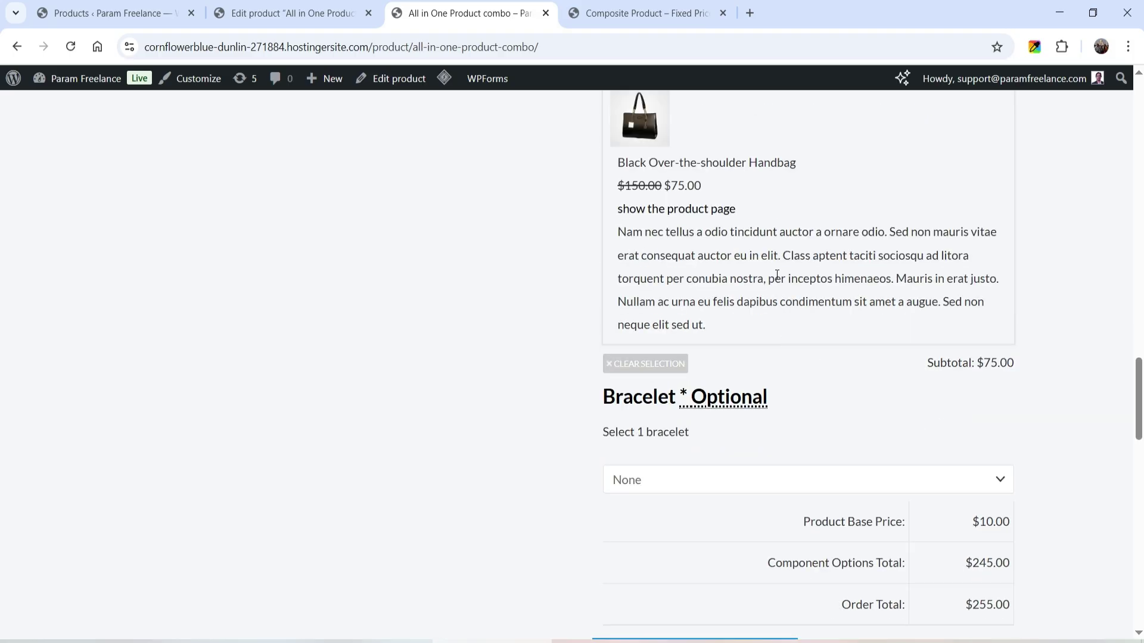
Step: Choose the Anchor Bracelet in Black for the combo's optional Bracelet component
{"action": "scroll", "coordinate": [528, 261], "scroll_direction": "down", "scroll_amount": 2}
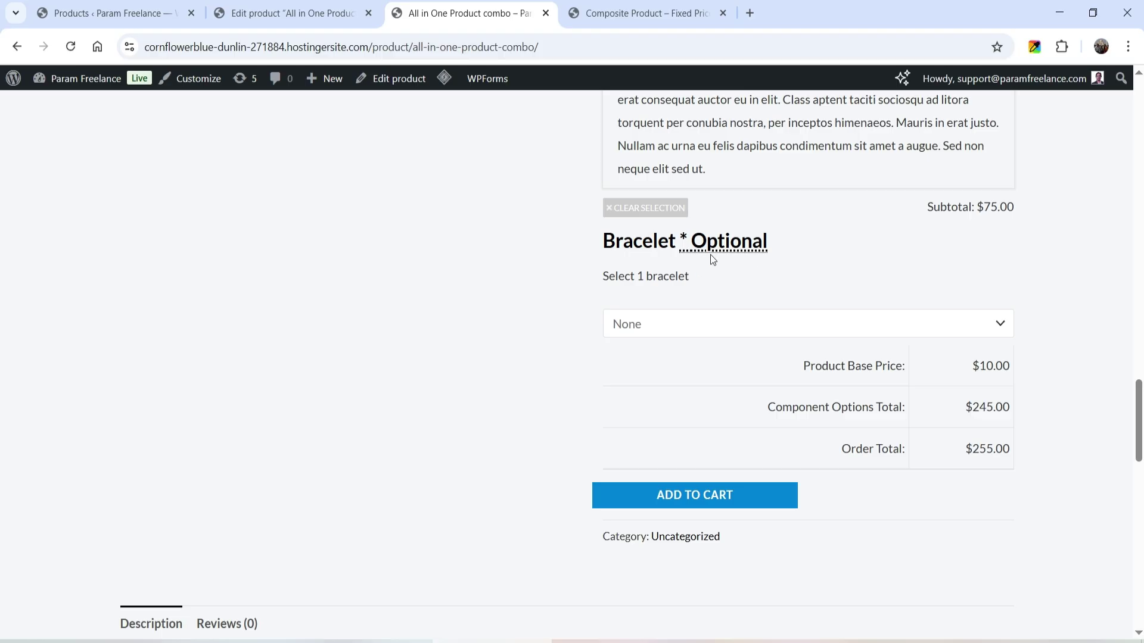
{"action": "scroll", "coordinate": [728, 268], "scroll_direction": "up", "scroll_amount": 10}
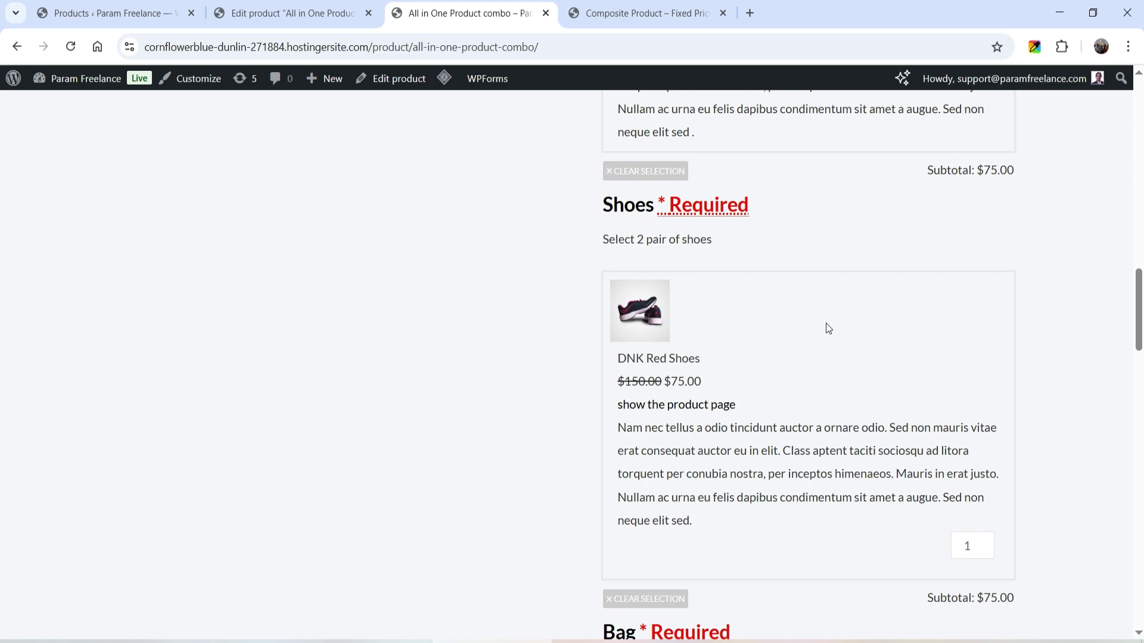
{"action": "scroll", "coordinate": [828, 324], "scroll_direction": "down", "scroll_amount": 4}
{"action": "scroll", "coordinate": [833, 312], "scroll_direction": "down", "scroll_amount": 8}
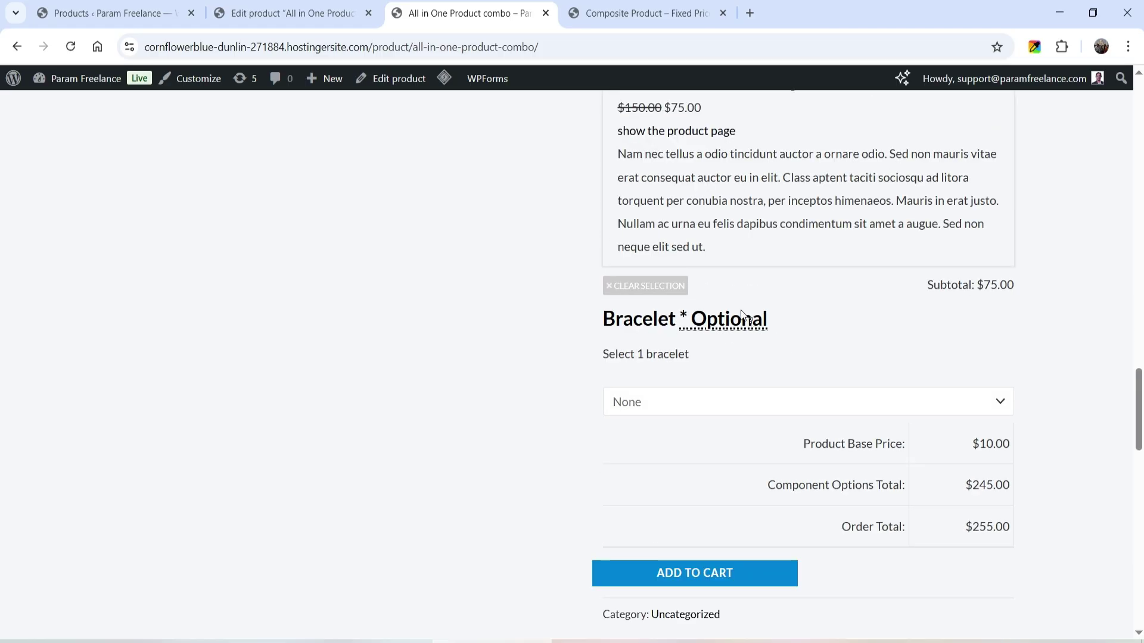
{"action": "scroll", "coordinate": [744, 320], "scroll_direction": "down", "scroll_amount": 4}
{"action": "left_click", "coordinate": [692, 170]}
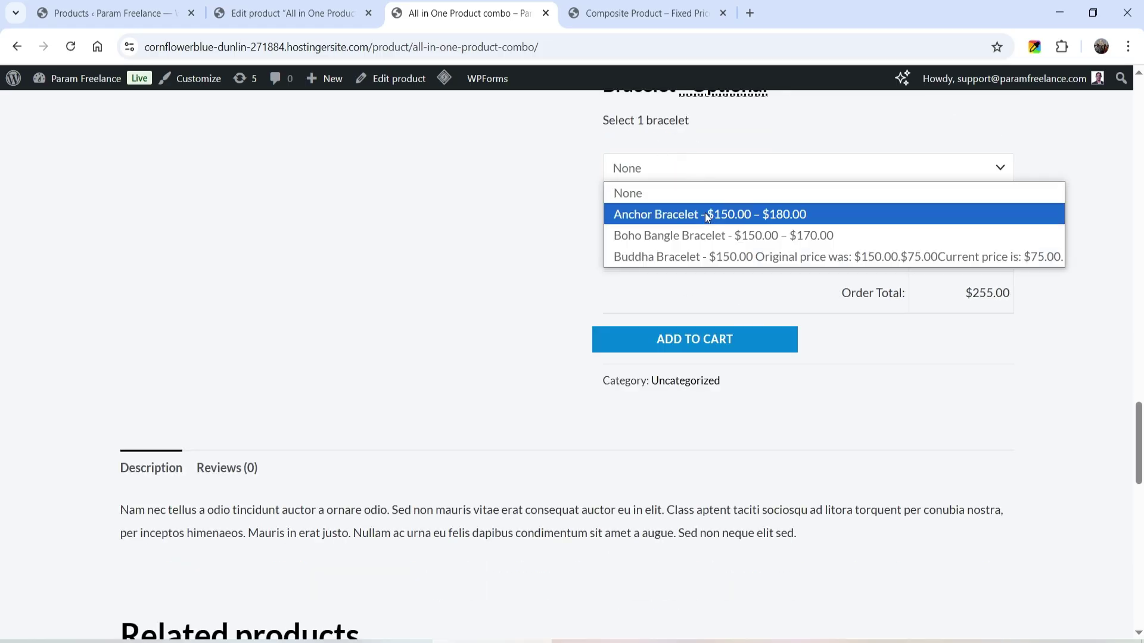
{"action": "left_click", "coordinate": [707, 215]}
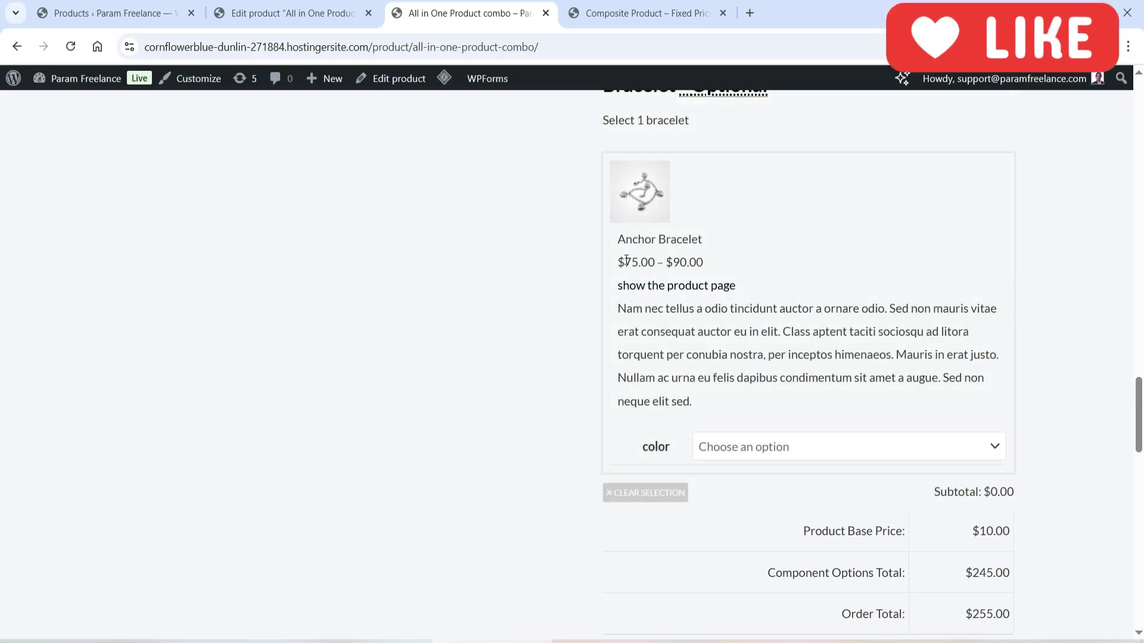
{"action": "scroll", "coordinate": [851, 284], "scroll_direction": "down", "scroll_amount": 3}
{"action": "left_click", "coordinate": [852, 295]}
{"action": "left_click", "coordinate": [829, 338]}
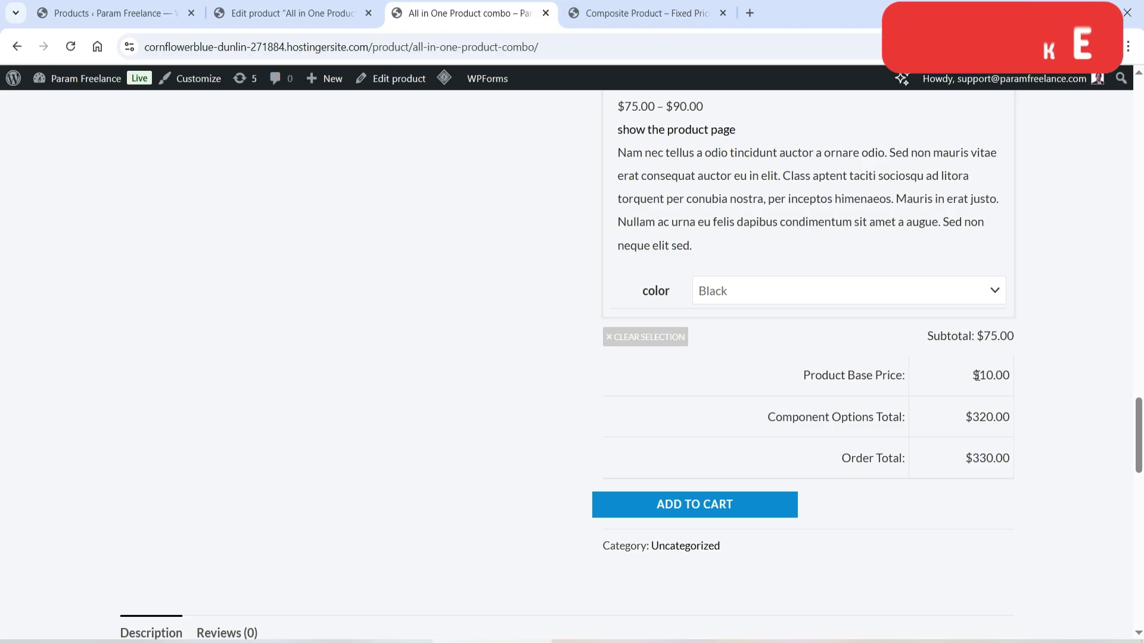
Step: Check the combo's product base price and component options total
{"action": "double_click", "coordinate": [976, 376]}
{"action": "left_click", "coordinate": [1086, 398]}
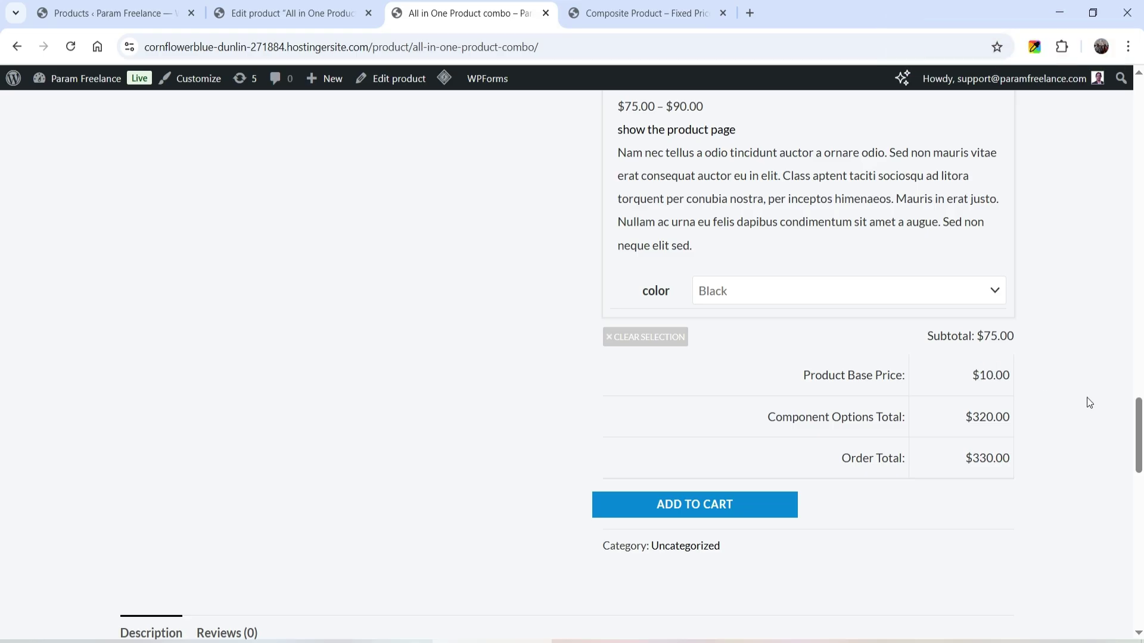
{"action": "double_click", "coordinate": [974, 417]}
Step: Review the subtotals of the selected Shirt, Jeans, Shoes, Bag and Bracelet components on the combo page
{"action": "scroll", "coordinate": [1019, 363], "scroll_direction": "up", "scroll_amount": 15}
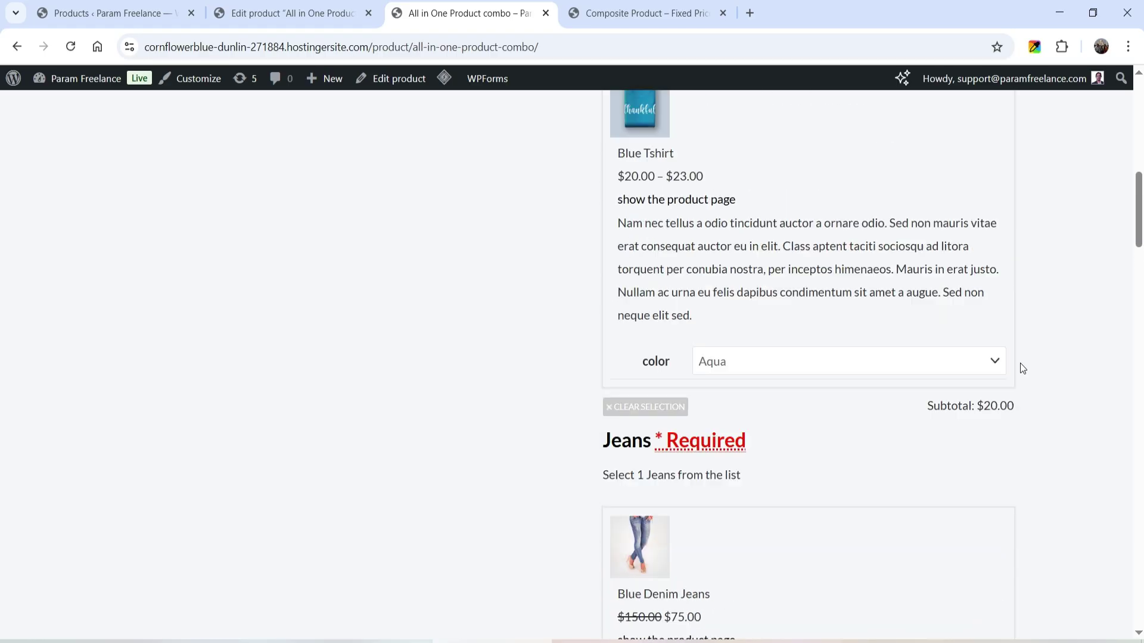
{"action": "scroll", "coordinate": [1020, 364], "scroll_direction": "up", "scroll_amount": 4}
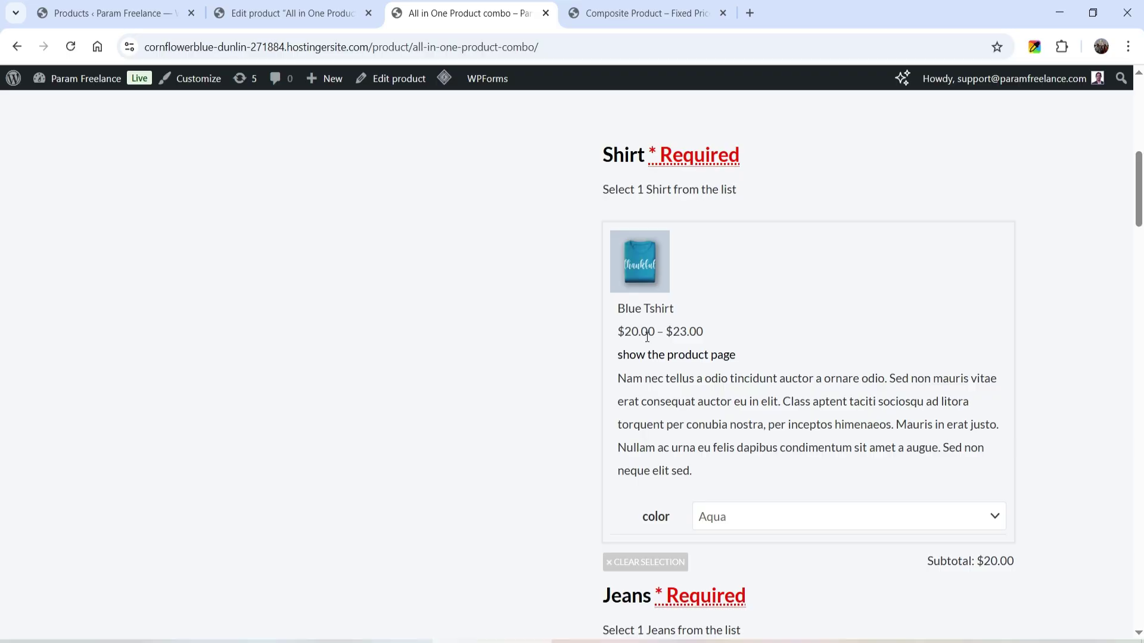
{"action": "scroll", "coordinate": [648, 334], "scroll_direction": "down", "scroll_amount": 5}
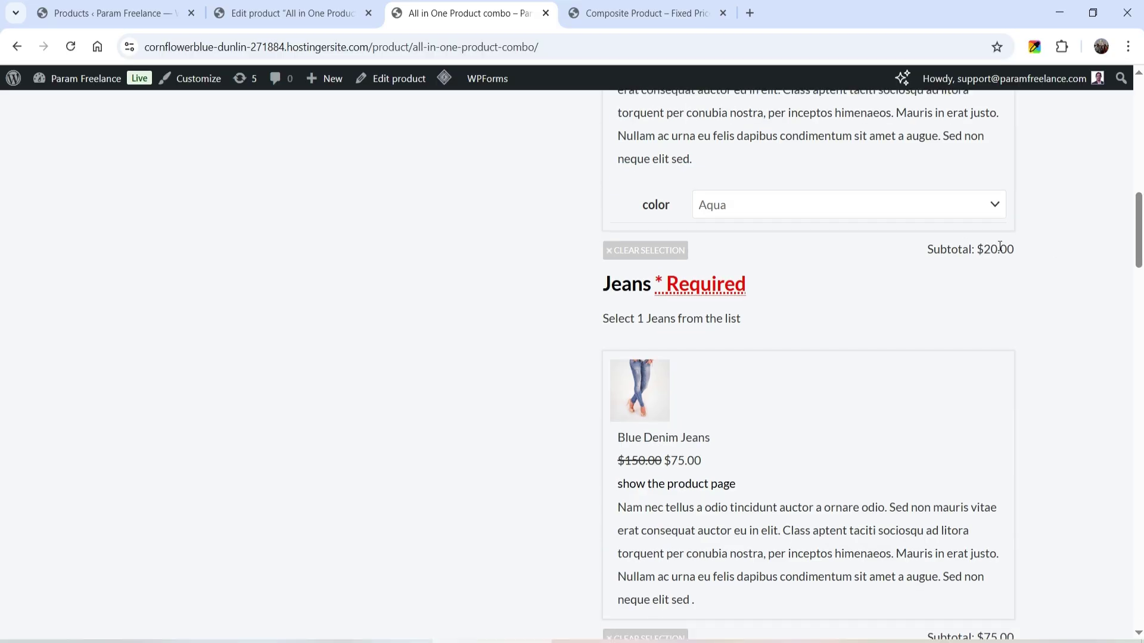
{"action": "scroll", "coordinate": [987, 254], "scroll_direction": "down", "scroll_amount": 4}
{"action": "scroll", "coordinate": [843, 338], "scroll_direction": "up", "scroll_amount": 1}
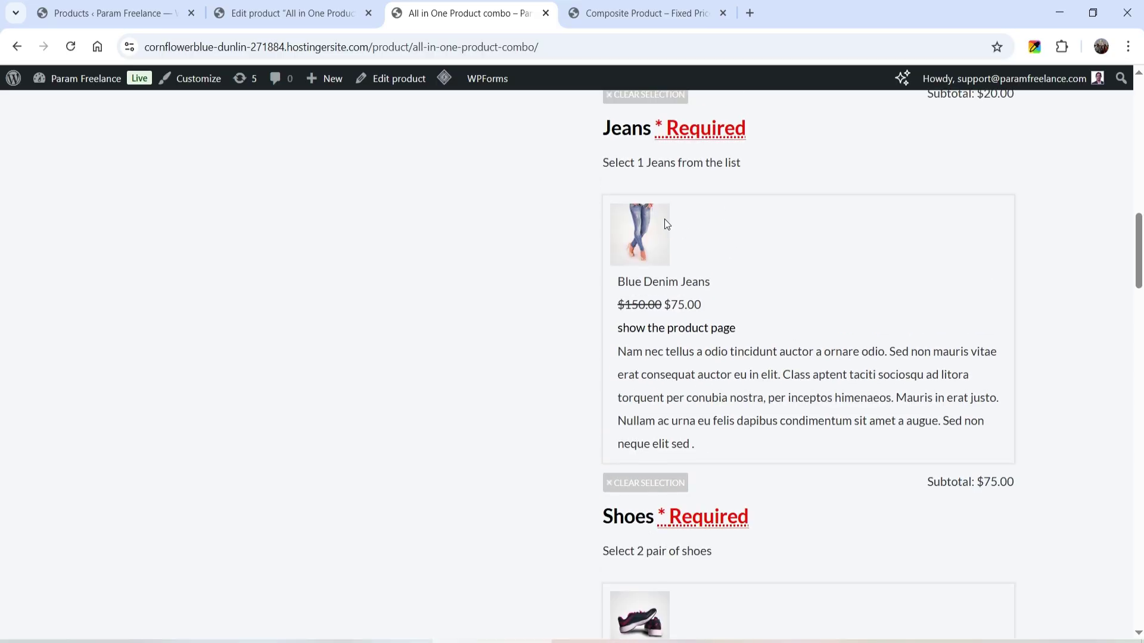
{"action": "scroll", "coordinate": [1008, 378], "scroll_direction": "down", "scroll_amount": 8}
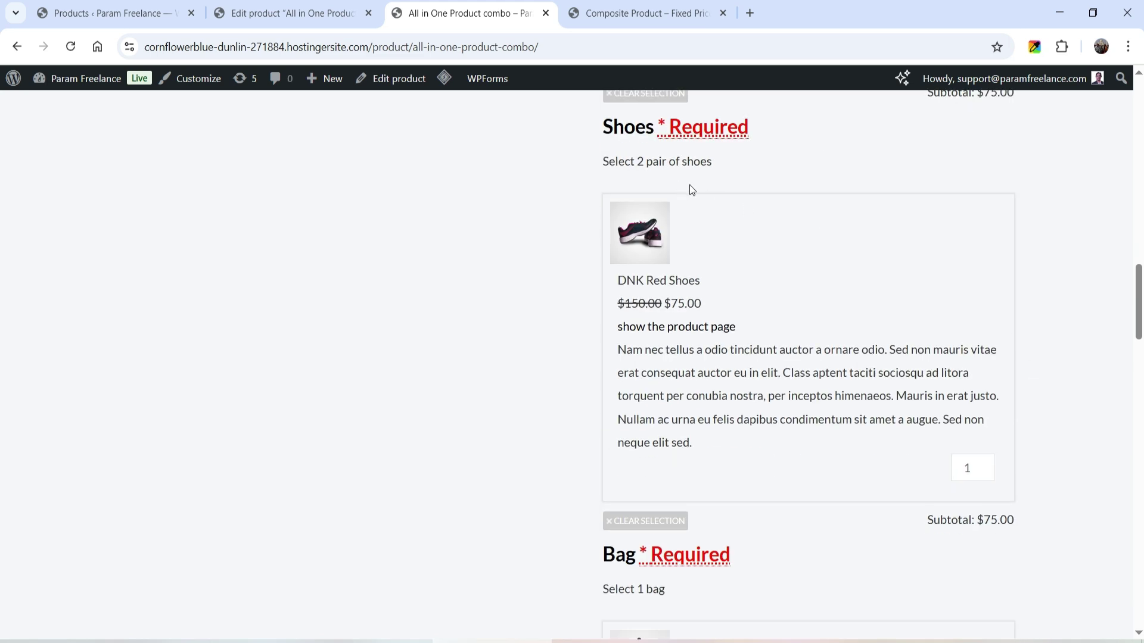
{"action": "scroll", "coordinate": [1014, 439], "scroll_direction": "down", "scroll_amount": 8}
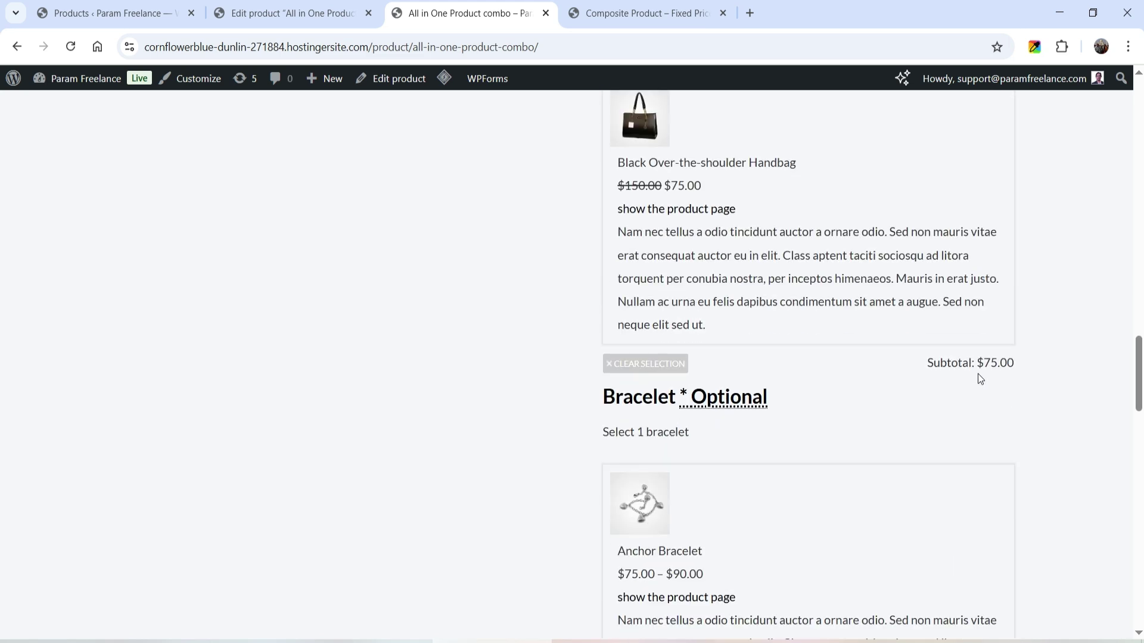
{"action": "scroll", "coordinate": [953, 364], "scroll_direction": "down", "scroll_amount": 4}
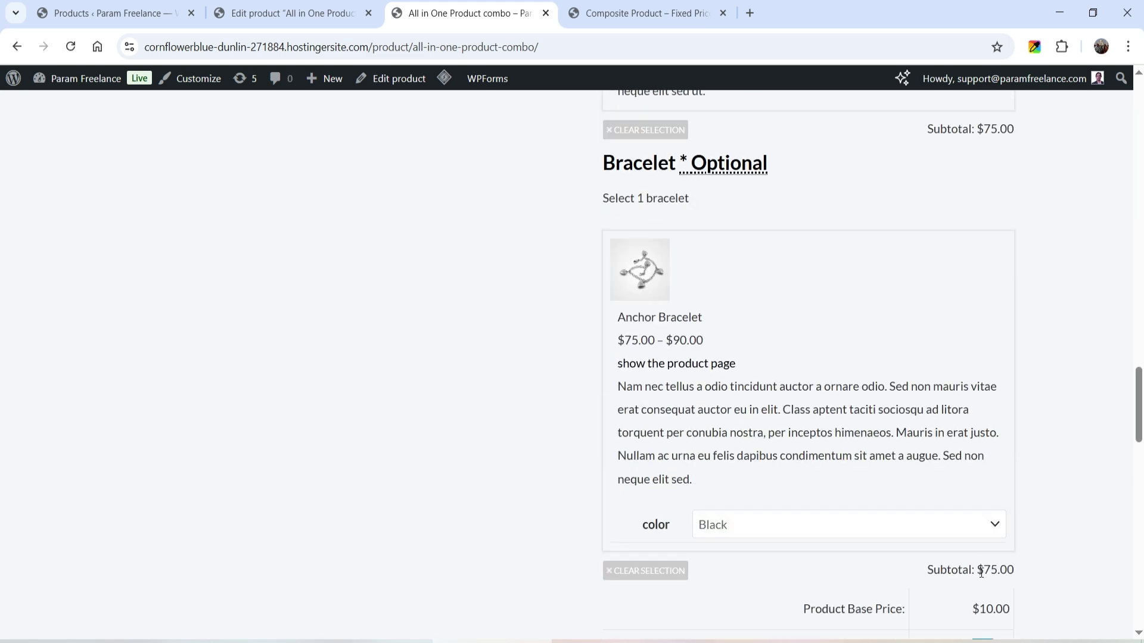
{"action": "scroll", "coordinate": [1017, 453], "scroll_direction": "down", "scroll_amount": 4}
Step: Compare the combo's component options total and base price with its order total
{"action": "left_click", "coordinate": [971, 417]}
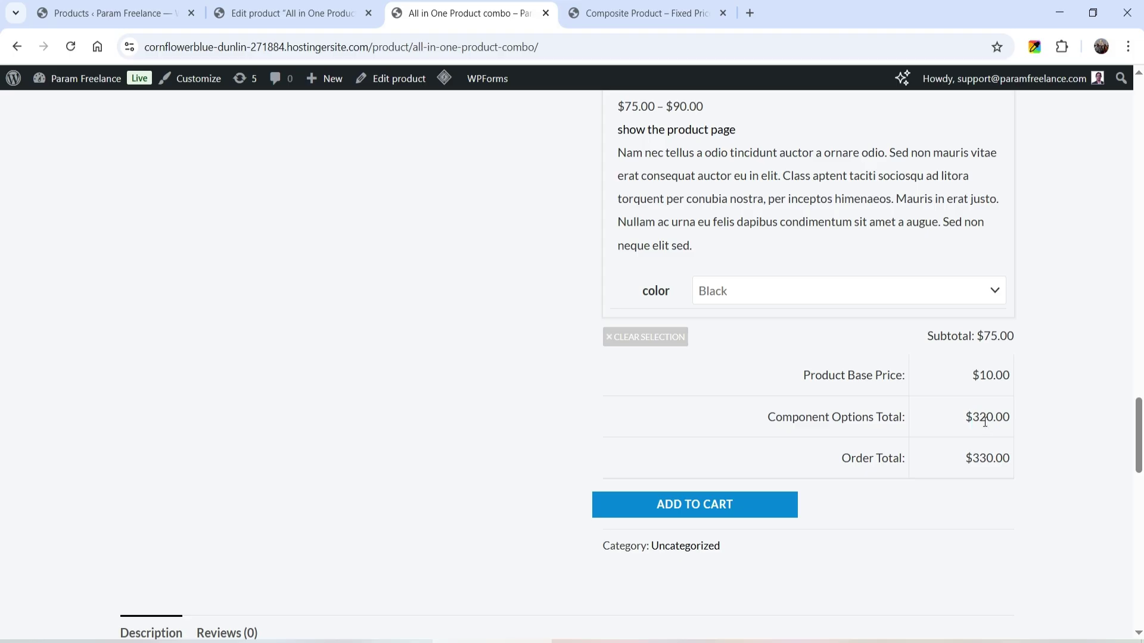
{"action": "double_click", "coordinate": [985, 381]}
{"action": "left_click_drag", "start_coordinate": [960, 459], "coordinate": [1112, 466]}
{"action": "left_click", "coordinate": [1112, 466]}
{"action": "scroll", "coordinate": [980, 415], "scroll_direction": "up", "scroll_amount": 15}
{"action": "scroll", "coordinate": [947, 291], "scroll_direction": "up", "scroll_amount": 10}
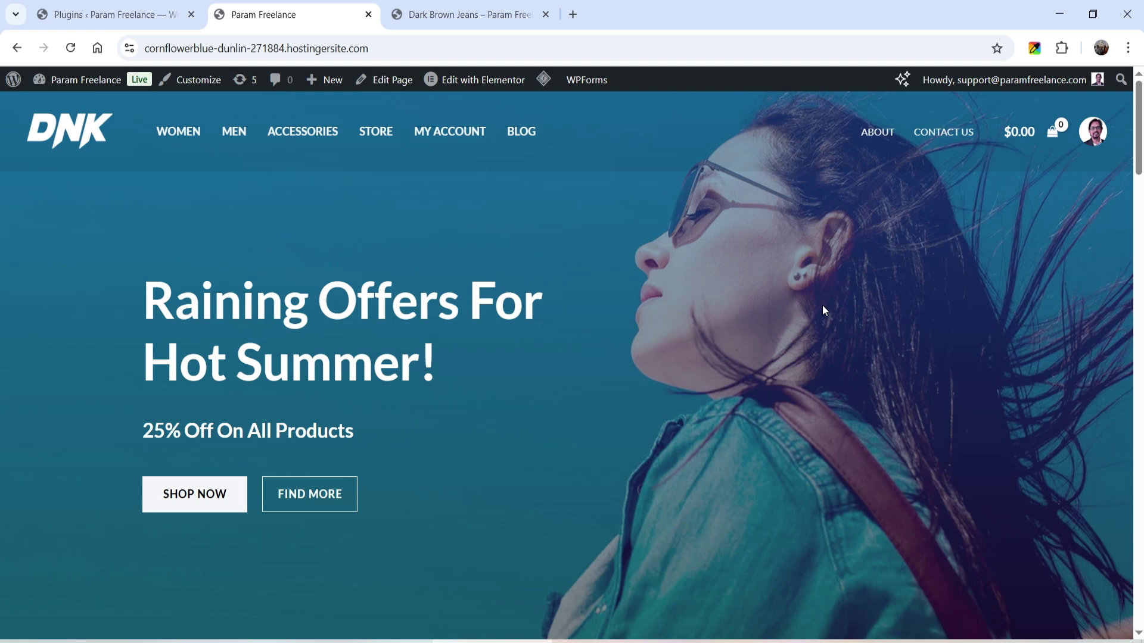
Step: Review the installed YITH plugins in WordPress and the customer reviews on the Dark Brown Jeans product page
{"action": "left_click", "coordinate": [169, 21]}
{"action": "scroll", "coordinate": [206, 256], "scroll_direction": "down", "scroll_amount": 4}
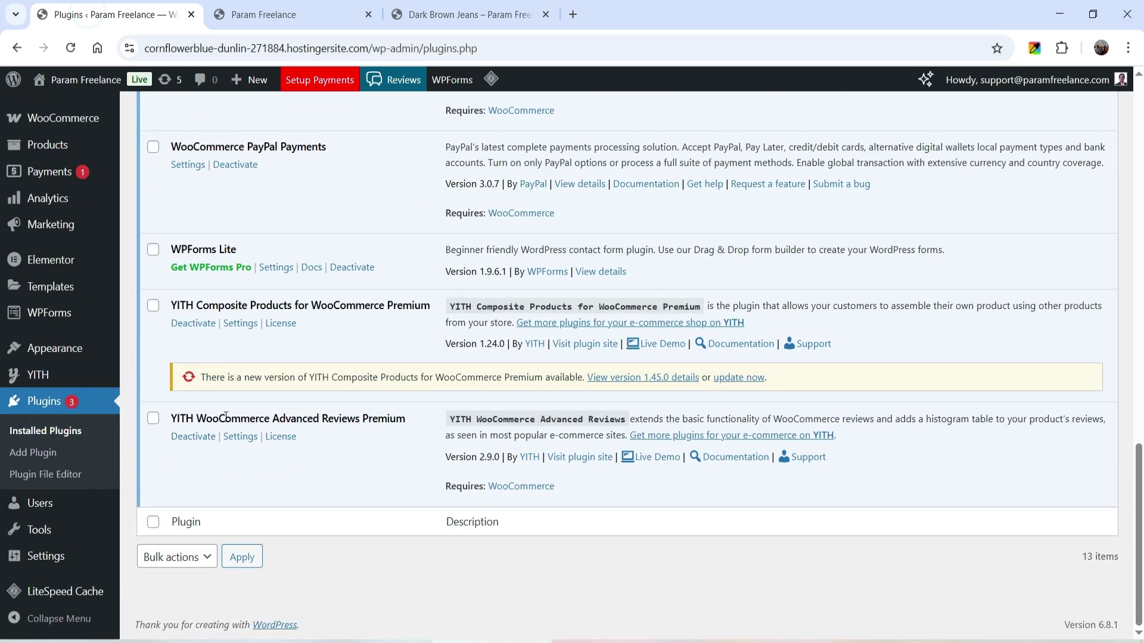
{"action": "left_click", "coordinate": [417, 16]}
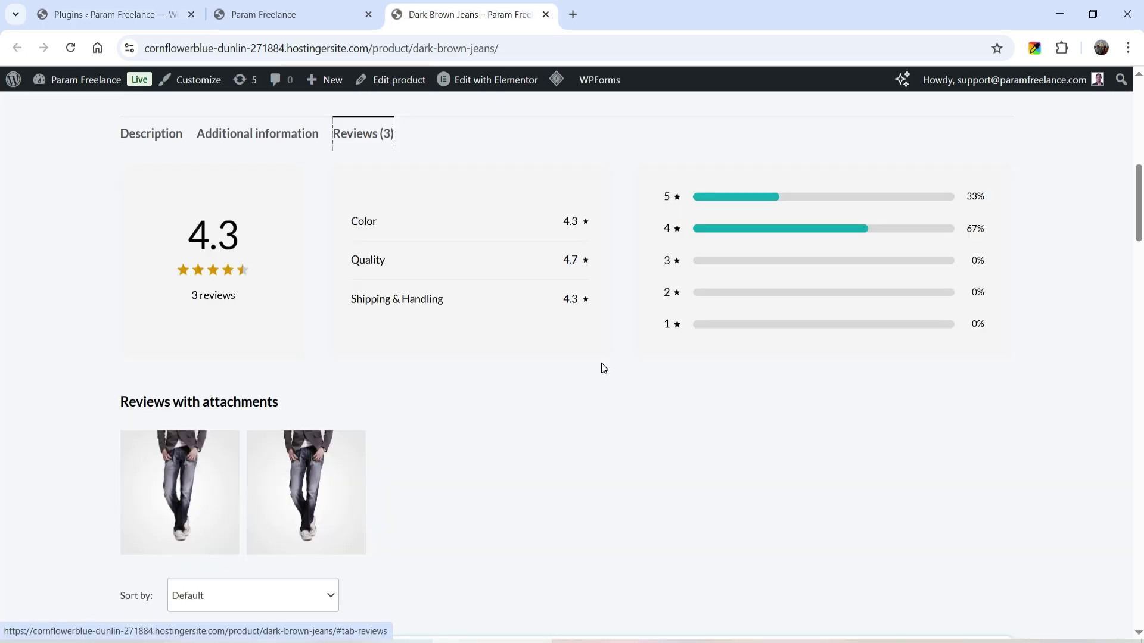
Step: Return to the WordPress admin and open the YITH Composite products settings to examine the general options
{"action": "left_click", "coordinate": [95, 14]}
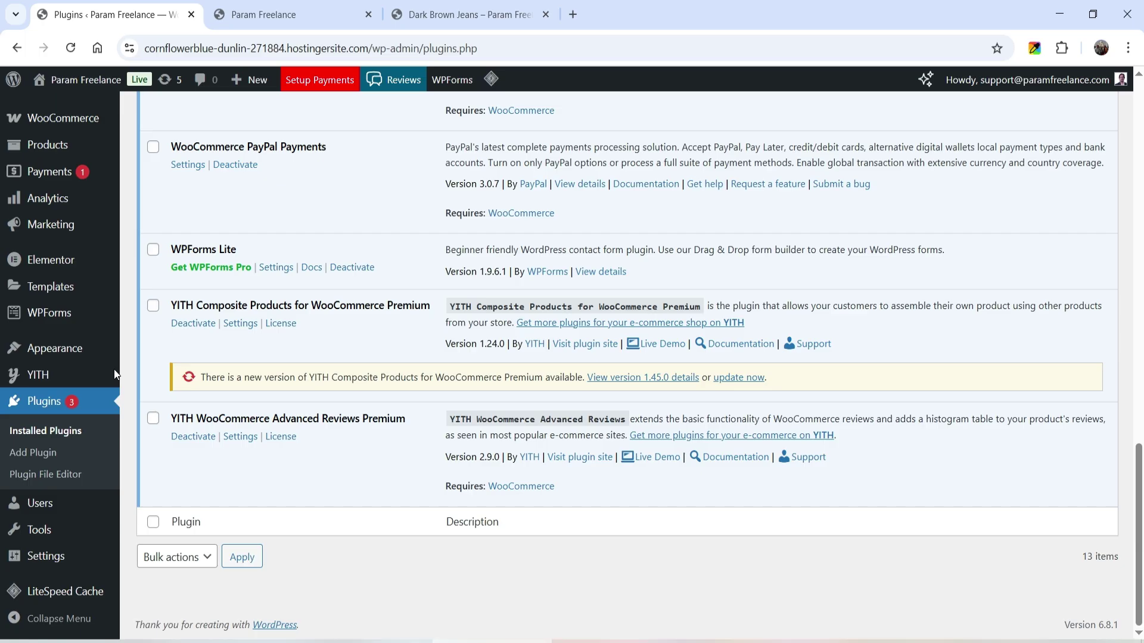
{"action": "mouse_move", "coordinate": [47, 381]}
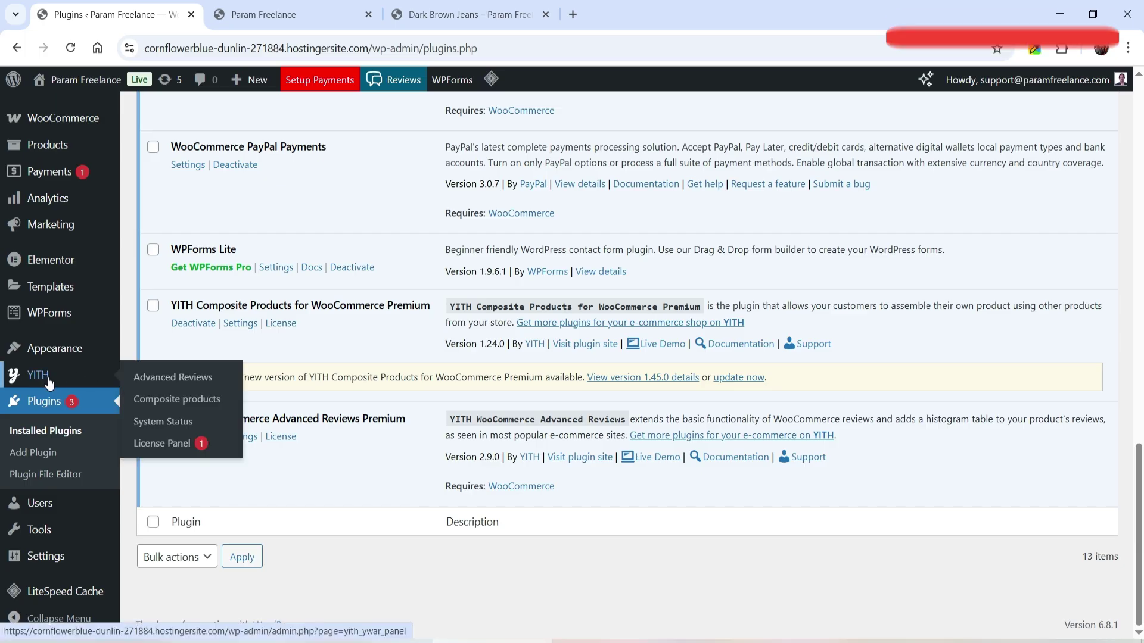
{"action": "left_click", "coordinate": [175, 400]}
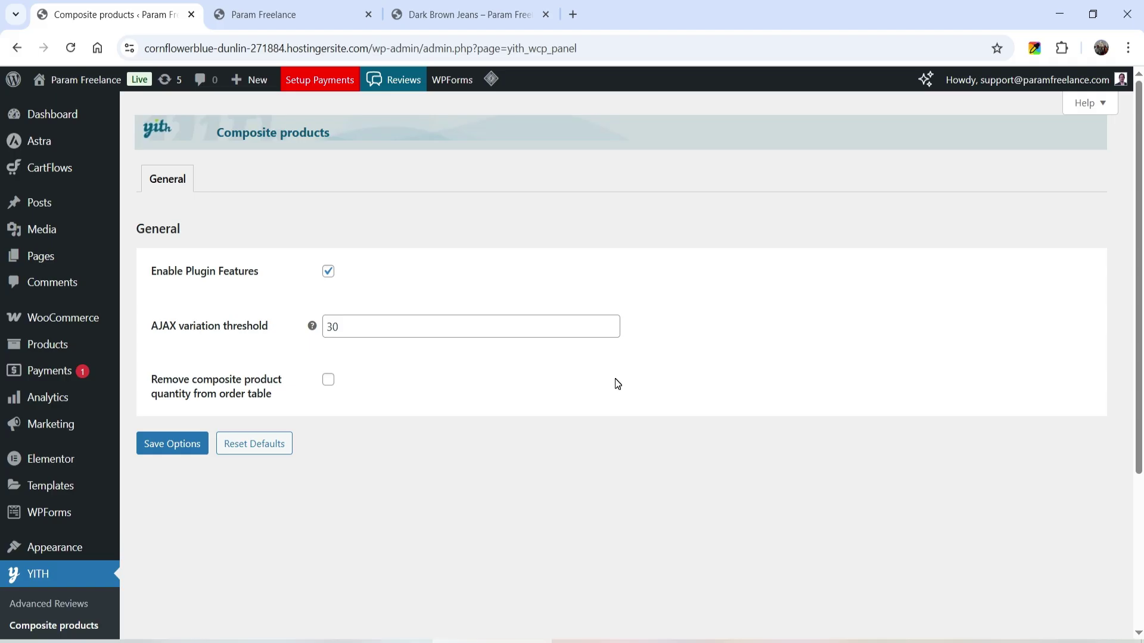
Step: Open the store's product list and start a new product in a separate browser tab
{"action": "left_click", "coordinate": [64, 336]}
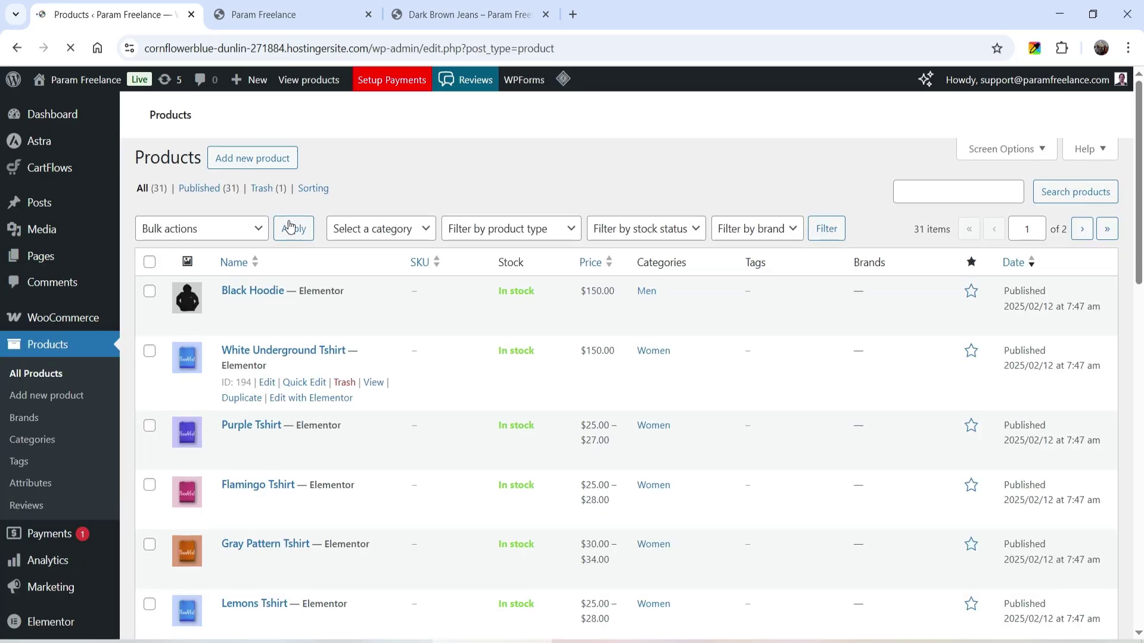
{"action": "right_click", "coordinate": [274, 173]}
{"action": "left_click", "coordinate": [410, 193]}
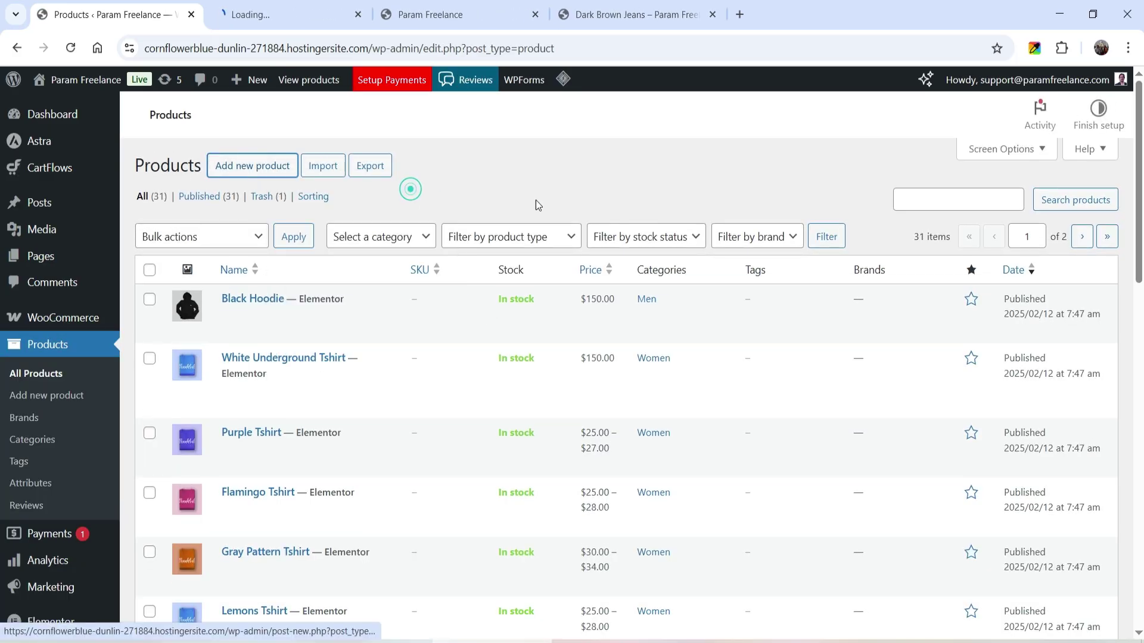
{"action": "left_click", "coordinate": [282, 24]}
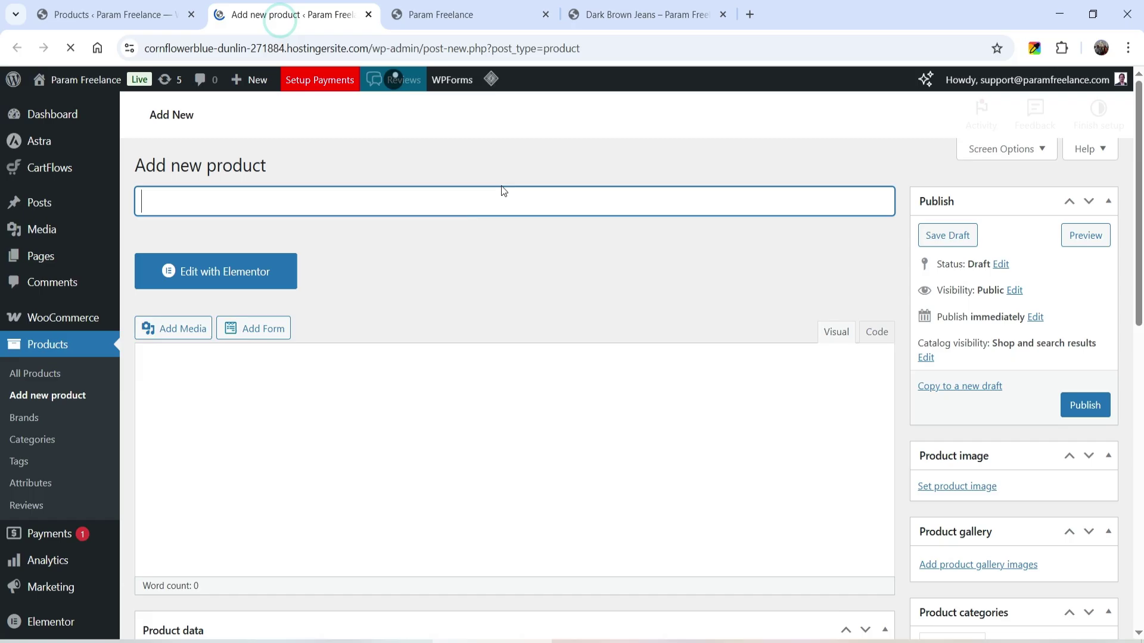
Step: Title the product "All in One Product combo" and add the placeholder description beginning "Nam nec tellus a odio tincidunt auctor"
{"action": "type", "text": "All in One Product combo"}
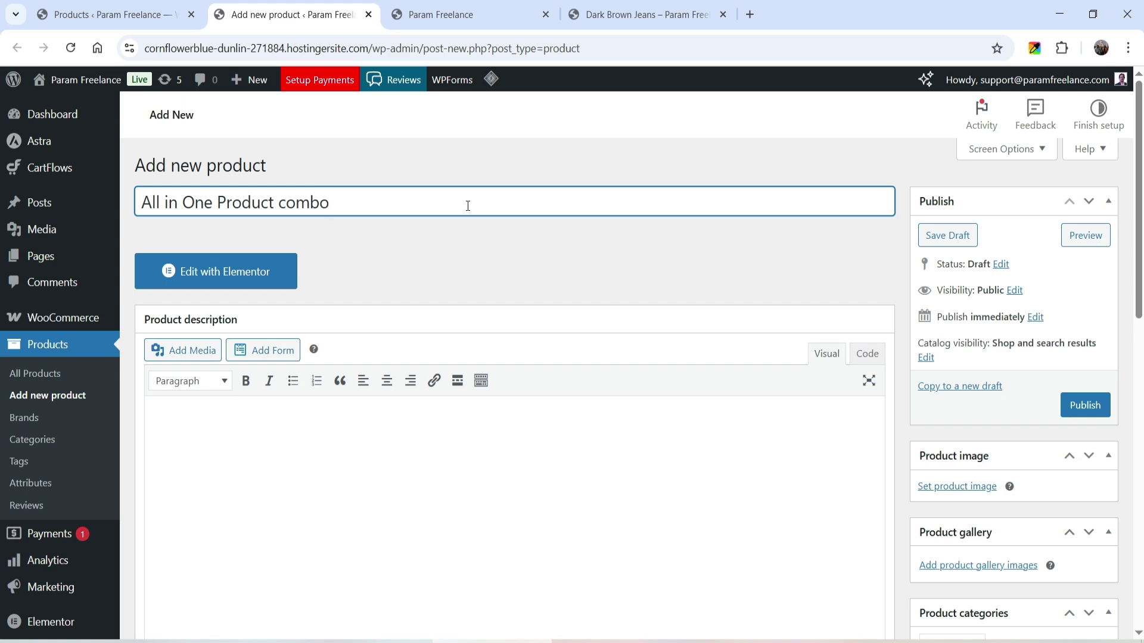
{"action": "left_click", "coordinate": [390, 467]}
{"action": "type", "text": "Nam nec tellus a odio tincidunt auctor a ornare odio. Sed non mauris vitae erat consequat auctor eu in elit. Class aptent taciti sociosqu ad litora torquent per conubia nostra, per inceptos himenaeos. Mauris in erat justo. Nullam ac urna eu felis dapibus condimentum sit amet a augue. Sed non neque elit sed."}
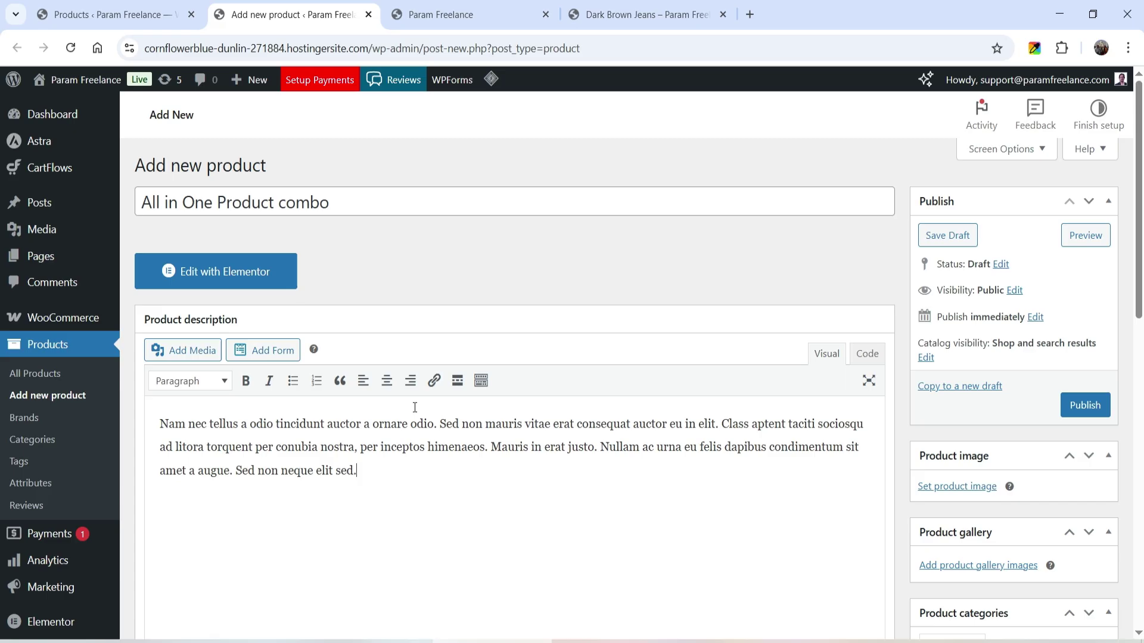
Step: Set the product type to Composite product and read the explanations of Per-Item Shipping and Per-Item Pricing
{"action": "scroll", "coordinate": [434, 365], "scroll_direction": "down", "scroll_amount": 5}
{"action": "left_click", "coordinate": [302, 344]}
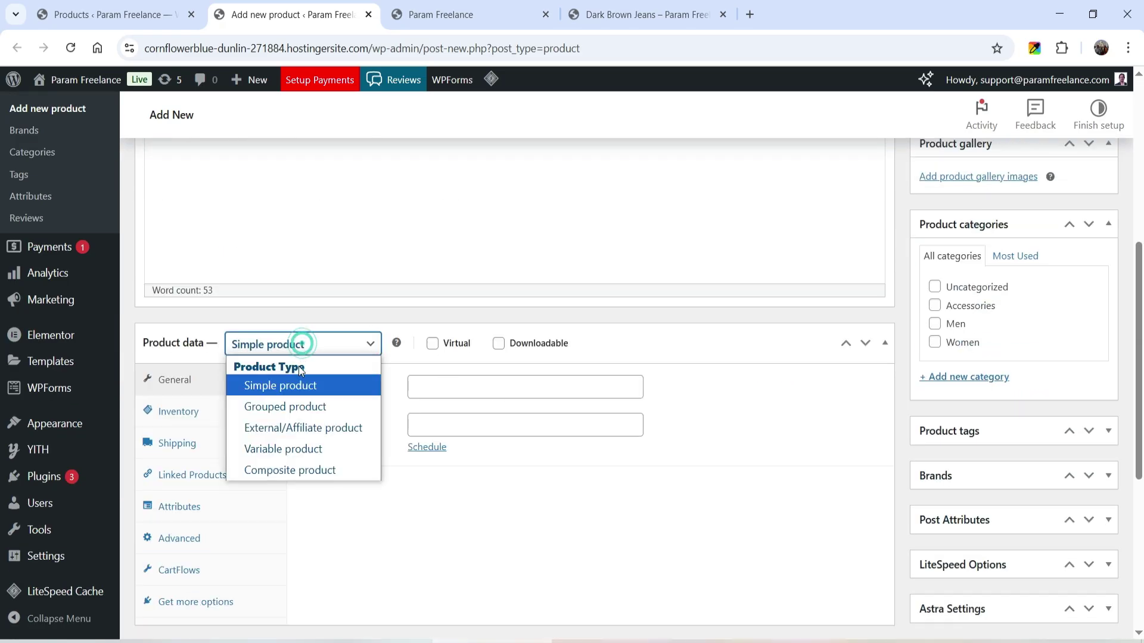
{"action": "left_click", "coordinate": [290, 470]}
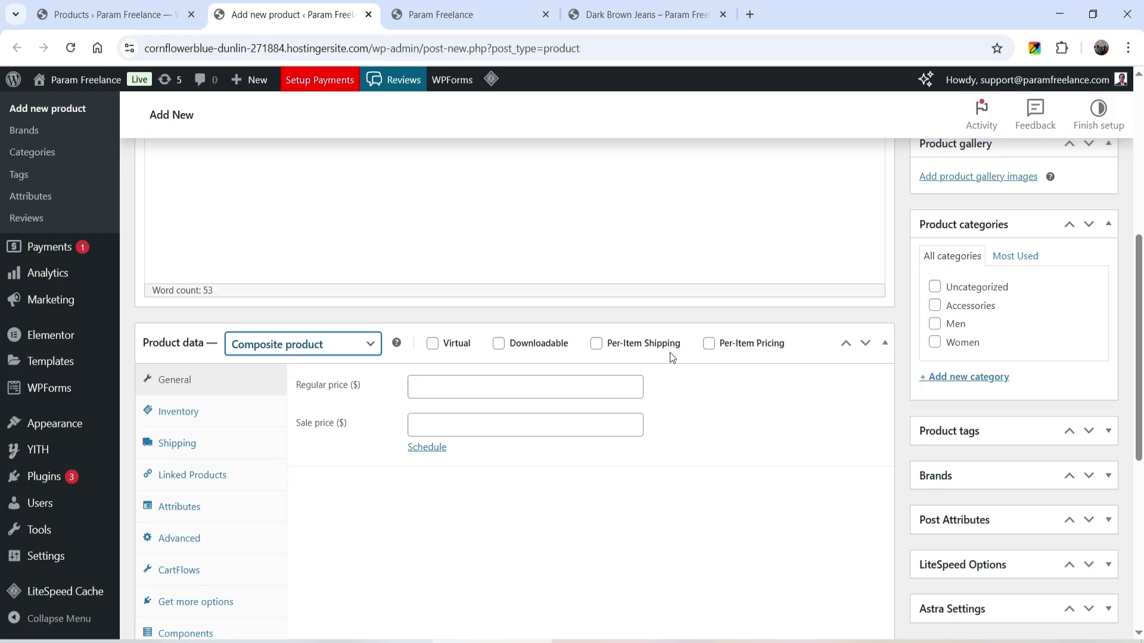
{"action": "mouse_move", "coordinate": [607, 350]}
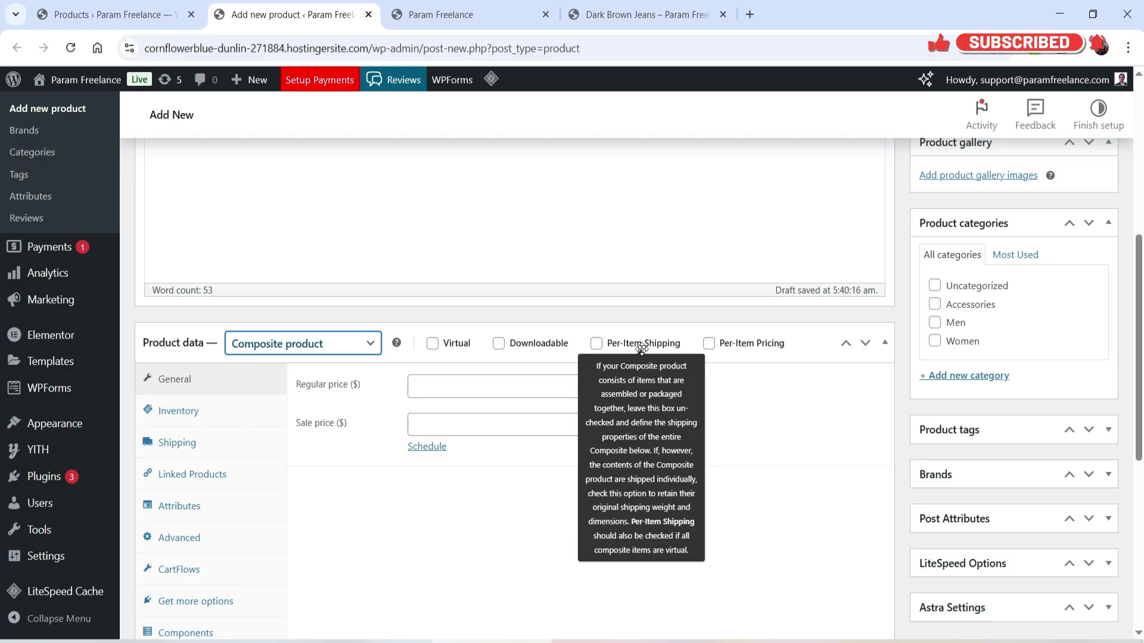
{"action": "mouse_move", "coordinate": [726, 347]}
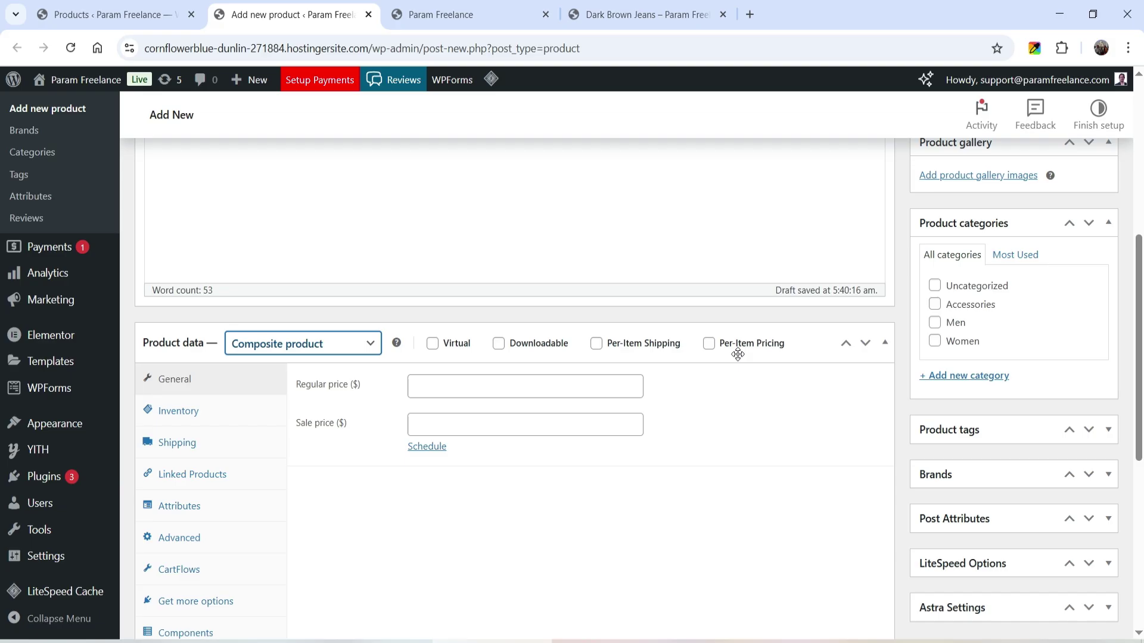
Step: Set the composite product's regular price to 200 and its sale price to 170
{"action": "left_click", "coordinate": [432, 388]}
{"action": "type", "text": "200"}
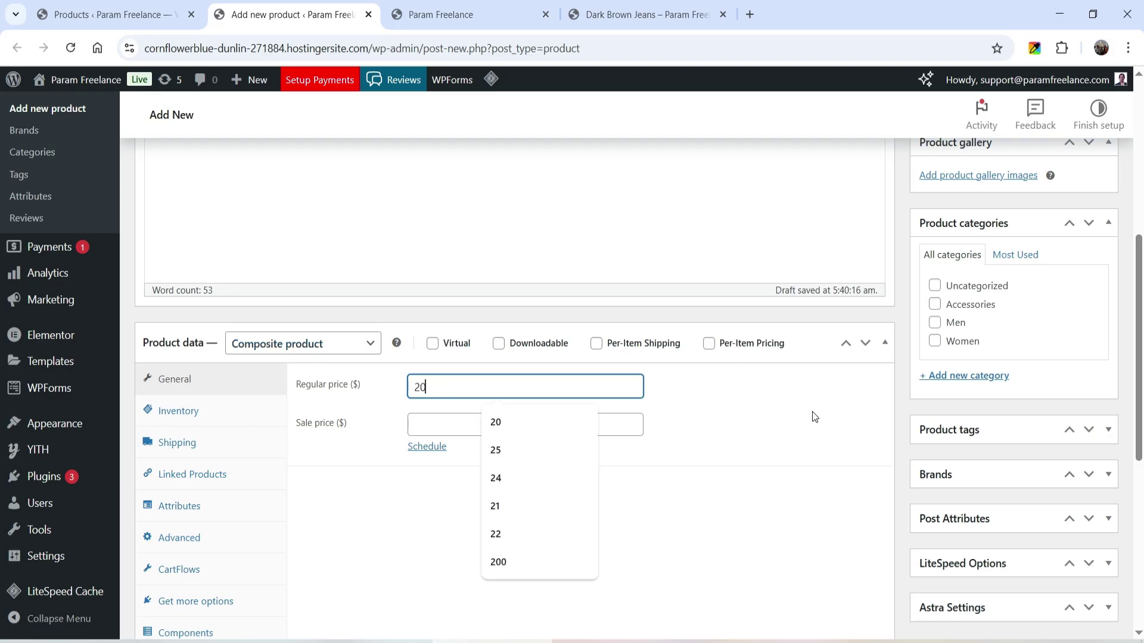
{"action": "left_click", "coordinate": [540, 433]}
{"action": "type", "text": "170"}
{"action": "left_click", "coordinate": [815, 446]}
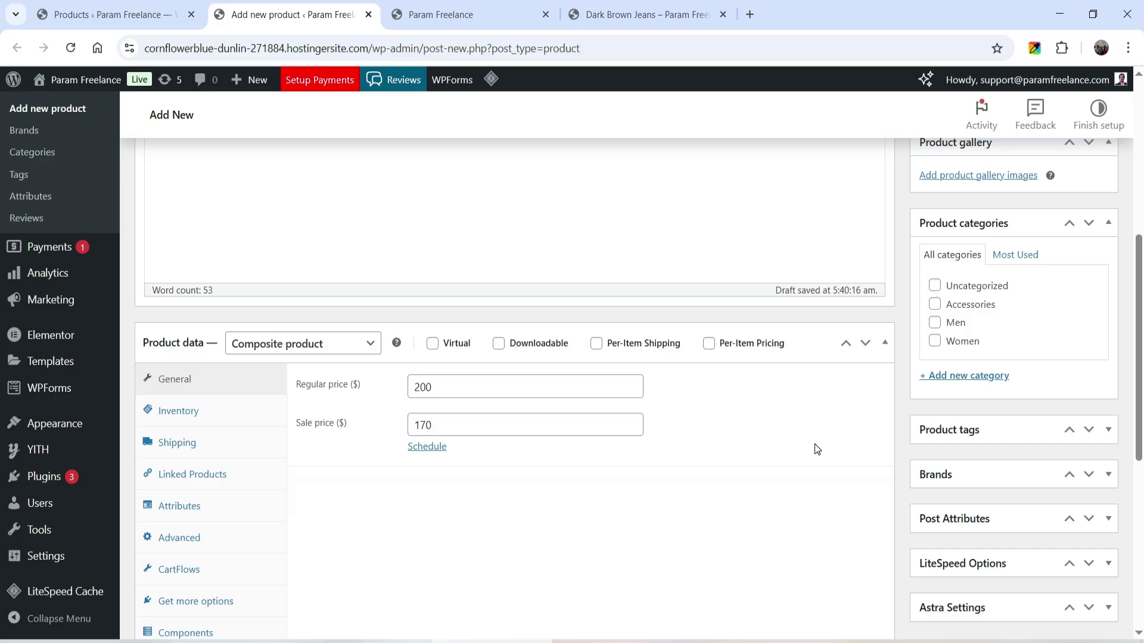
Step: Add a new component to the composite product, keeping the Simple list layout
{"action": "scroll", "coordinate": [582, 401], "scroll_direction": "down", "scroll_amount": 1}
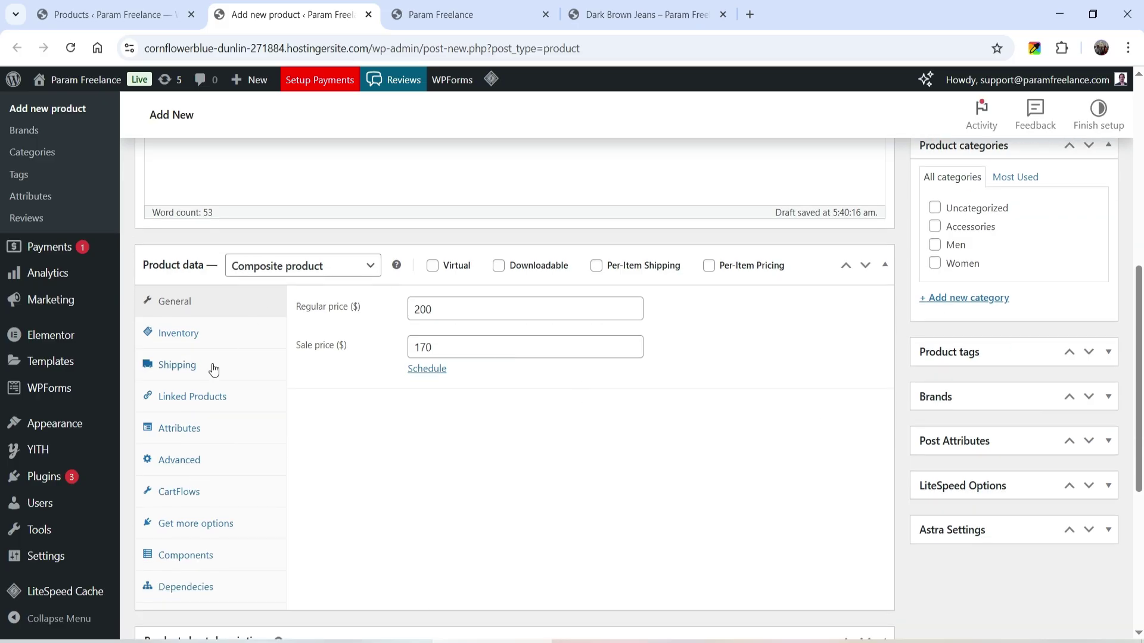
{"action": "left_click", "coordinate": [200, 566]}
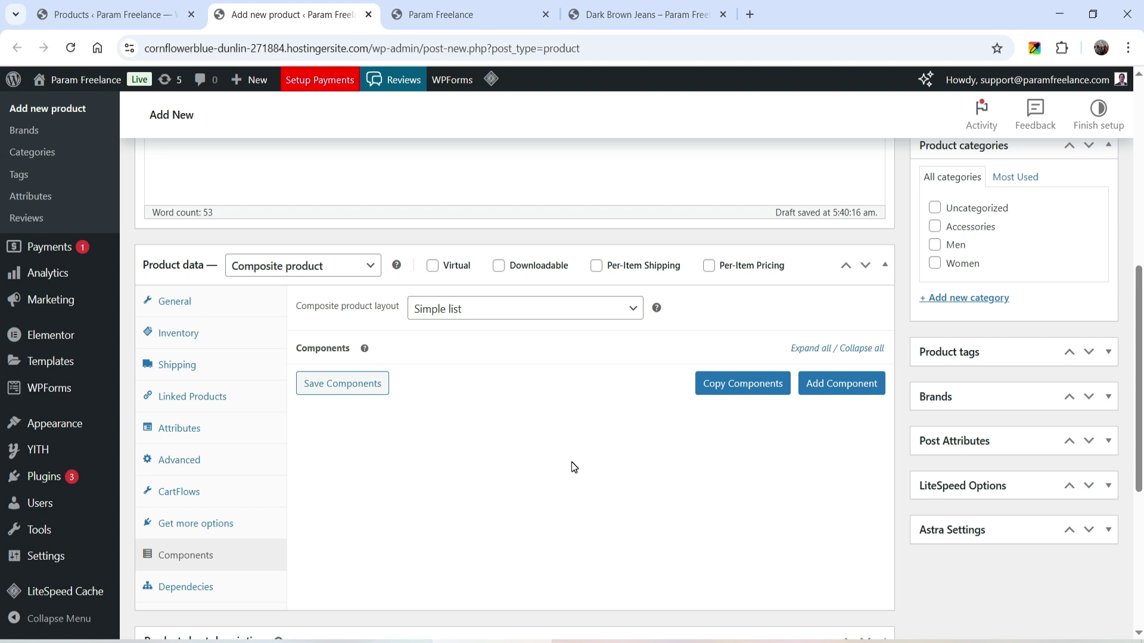
{"action": "left_click", "coordinate": [848, 387]}
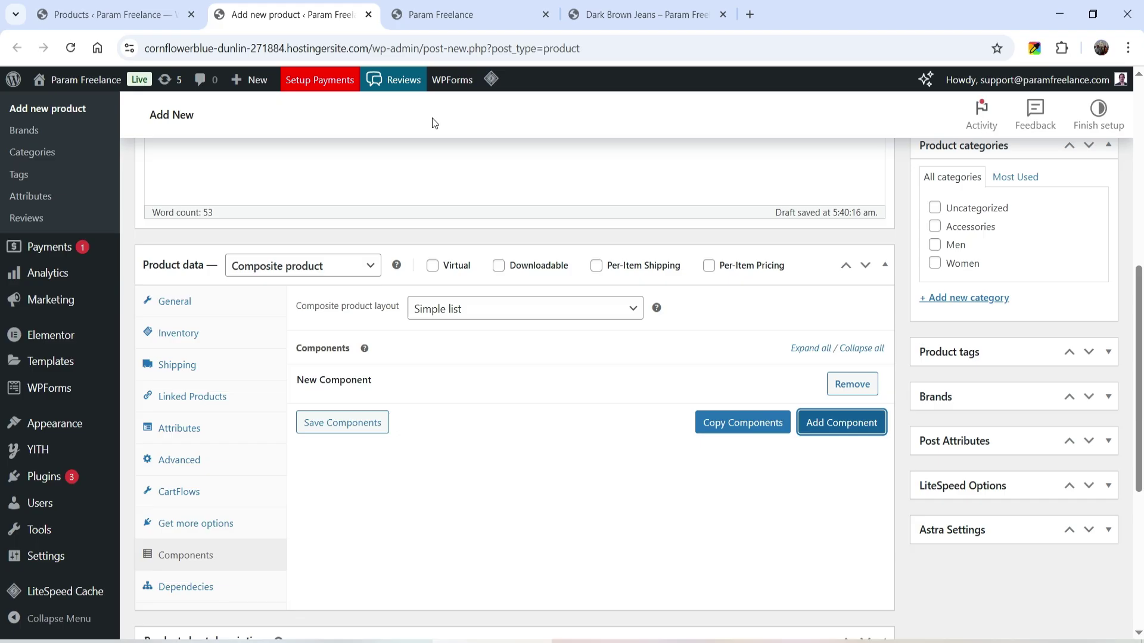
Step: Look over the products on the store's home page and return to the new product's editing page
{"action": "left_click", "coordinate": [444, 13]}
{"action": "scroll", "coordinate": [551, 345], "scroll_direction": "down", "scroll_amount": 5}
{"action": "scroll", "coordinate": [551, 345], "scroll_direction": "down", "scroll_amount": 5}
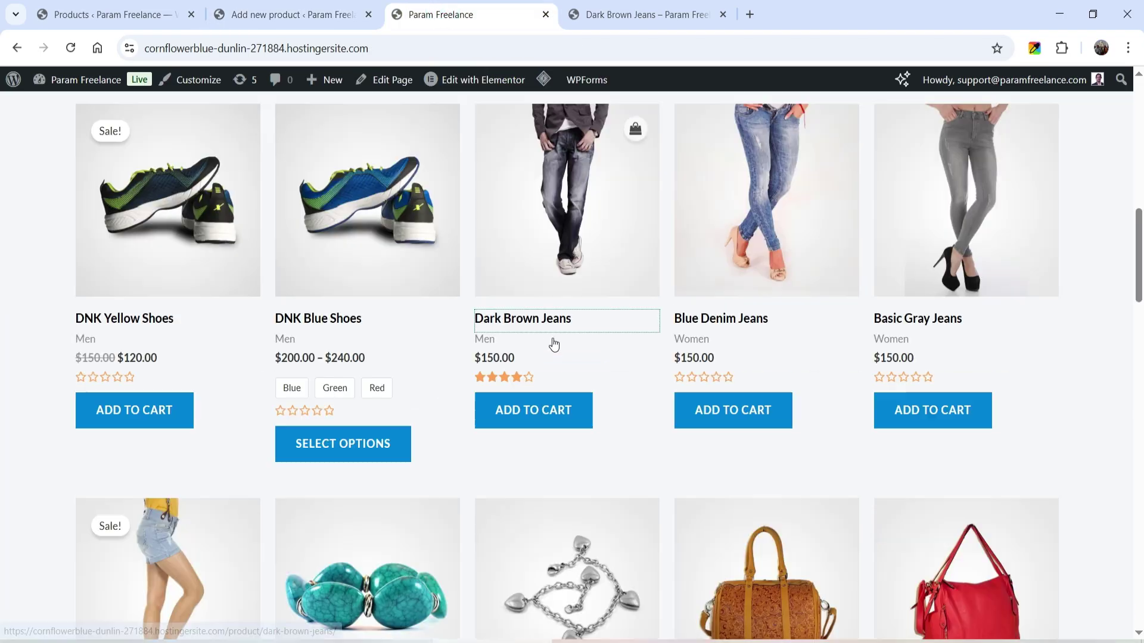
{"action": "left_click", "coordinate": [283, 15]}
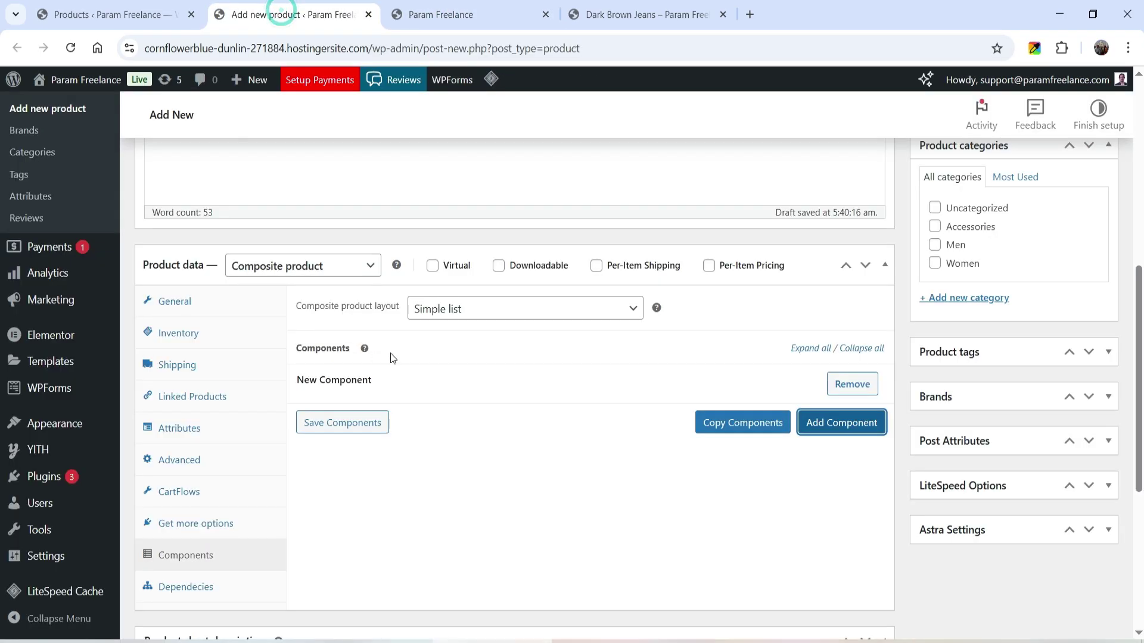
Step: Expand the new component, name it "Shirt" and describe it as "Select 1 Shirt from the list"
{"action": "left_click", "coordinate": [379, 382]}
{"action": "triple_click", "coordinate": [511, 426]}
{"action": "type", "text": "Shirt"}
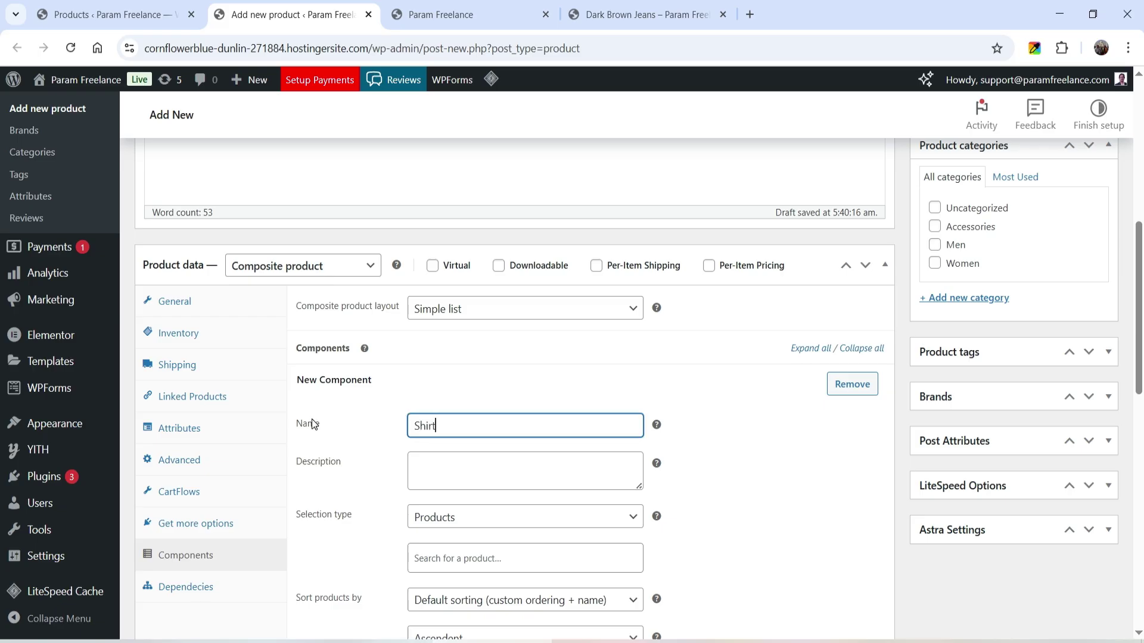
{"action": "left_click", "coordinate": [504, 485]}
{"action": "type", "text": "Select 1 Shirt from the list"}
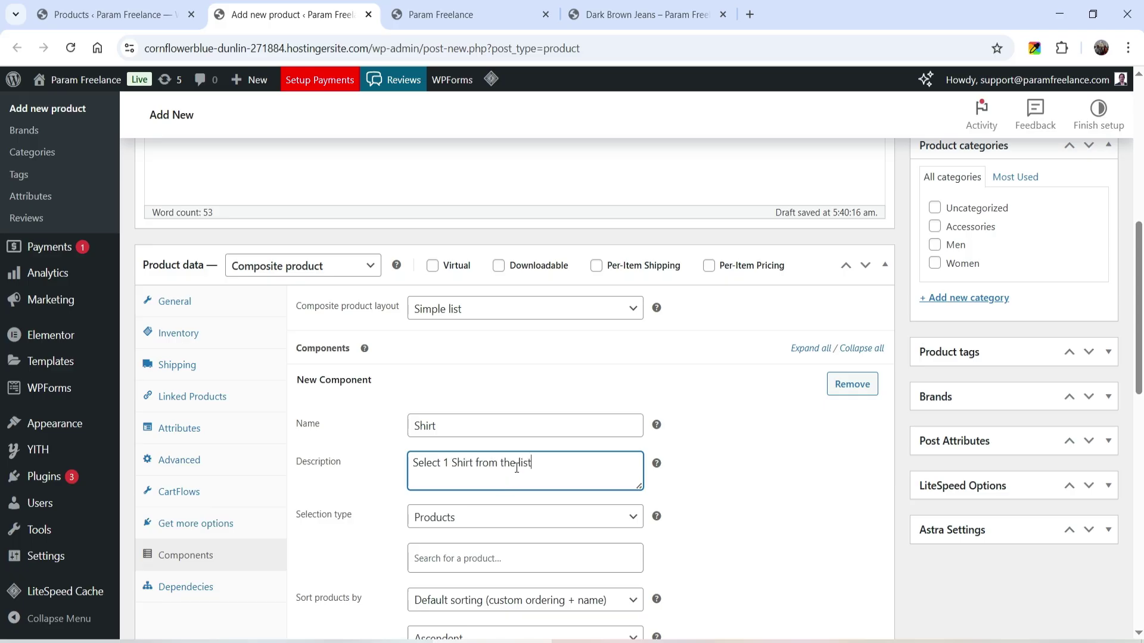
Step: Check the selection types available for the Shirt component and choose Products
{"action": "scroll", "coordinate": [765, 434], "scroll_direction": "down", "scroll_amount": 2}
{"action": "left_click", "coordinate": [497, 360]}
{"action": "left_click", "coordinate": [458, 361]}
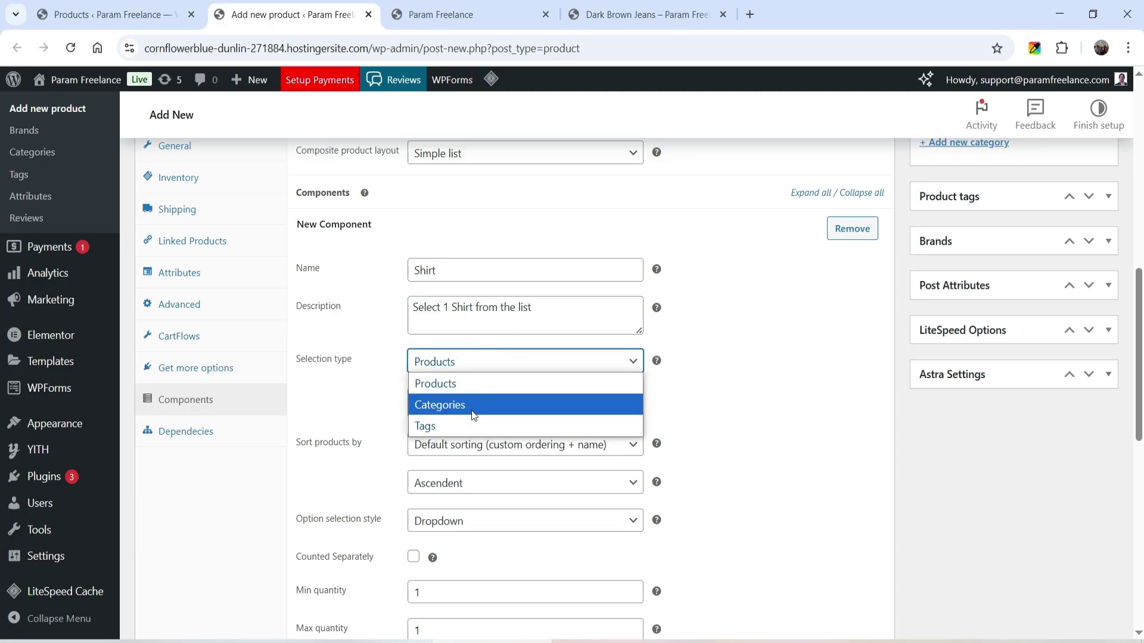
{"action": "left_click", "coordinate": [484, 385]}
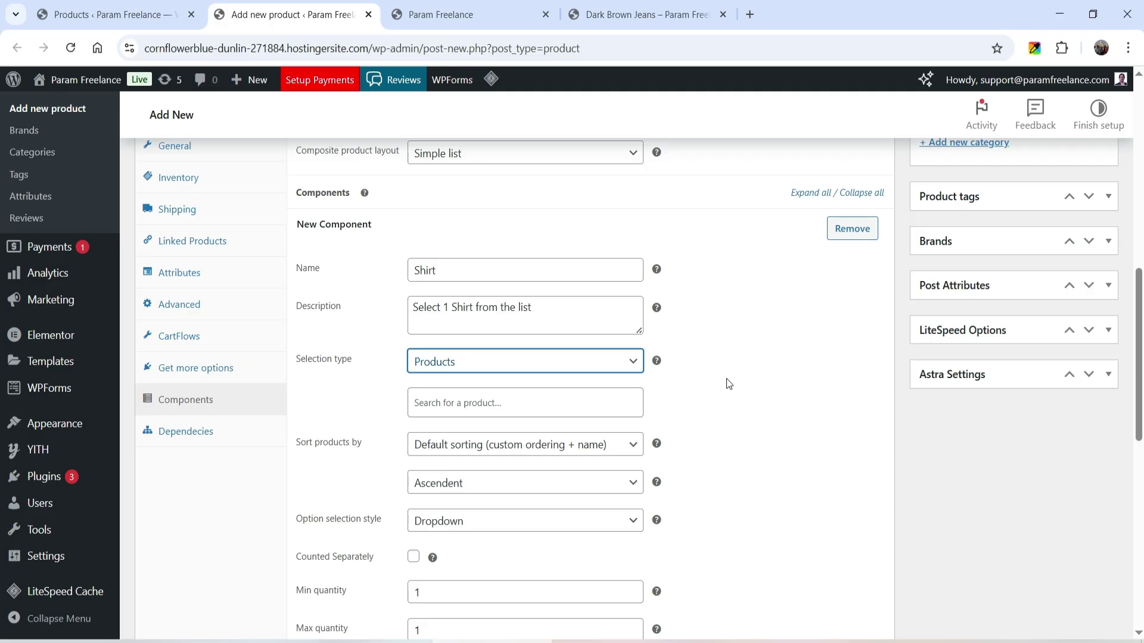
{"action": "left_click", "coordinate": [584, 362]}
{"action": "left_click", "coordinate": [554, 394]}
{"action": "type", "text": "shirt"}
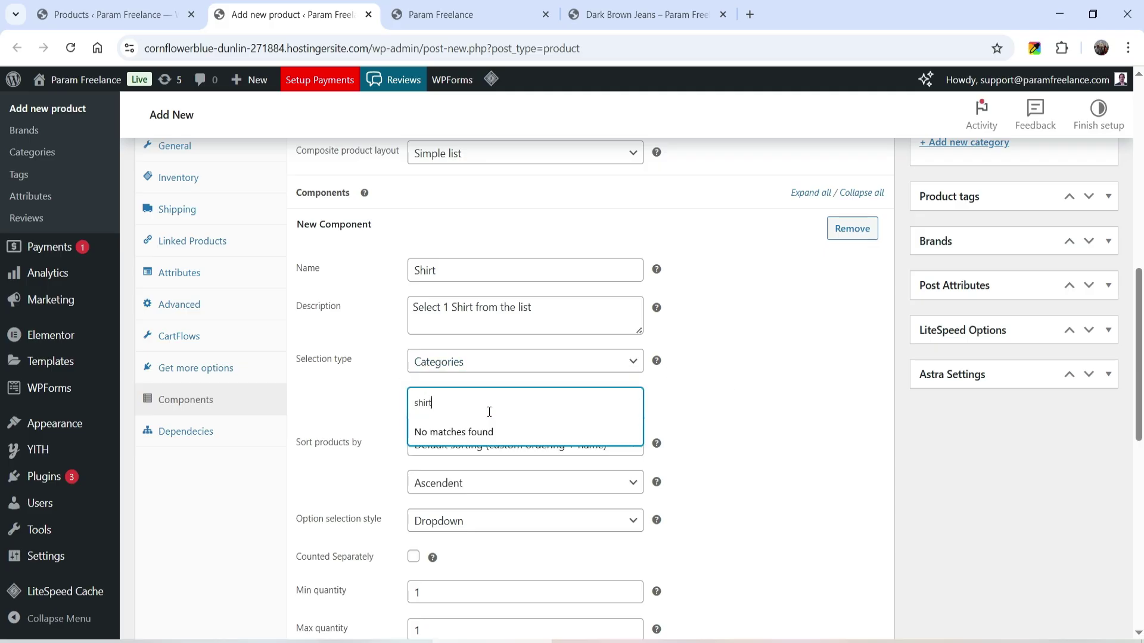
{"action": "key", "text": "BackSpace"}
{"action": "key", "text": "BackSpace"}
{"action": "key", "text": "BackSpace"}
{"action": "key", "text": "BackSpace"}
{"action": "key", "text": "BackSpace"}
{"action": "left_click", "coordinate": [438, 371]}
{"action": "left_click", "coordinate": [449, 369]}
{"action": "left_click", "coordinate": [447, 386]}
Step: Add the DNK Green Tshirt, Blue Tshirt and Purple Tshirt as the selectable products of the Shirt component
{"action": "left_click", "coordinate": [440, 401]}
{"action": "type", "text": "tshirt"}
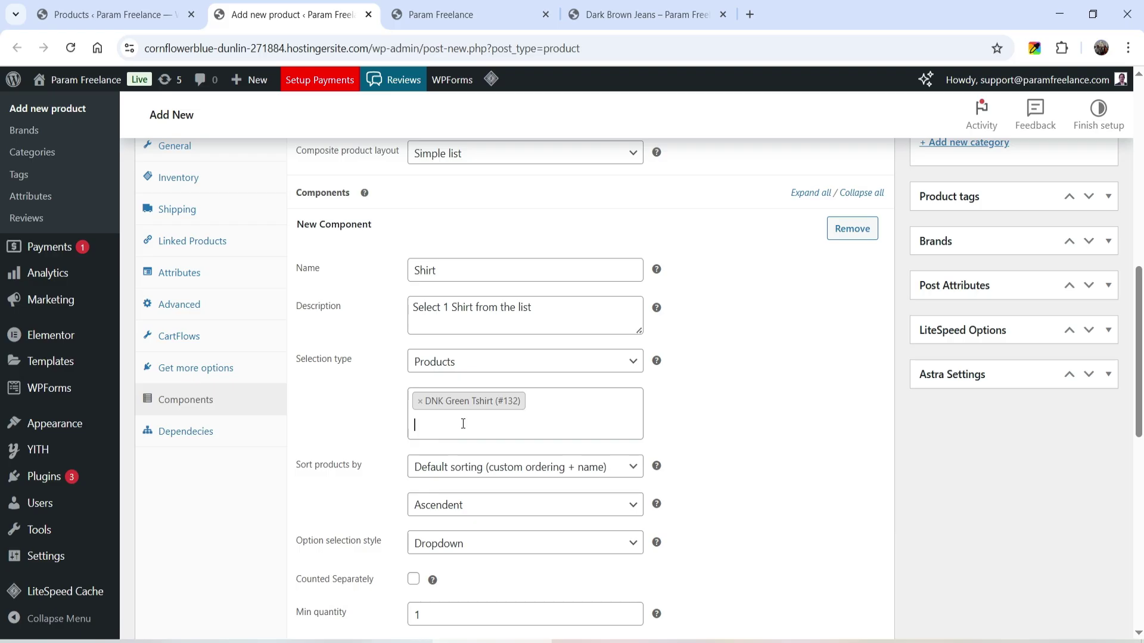
{"action": "type", "text": "Tshirt"}
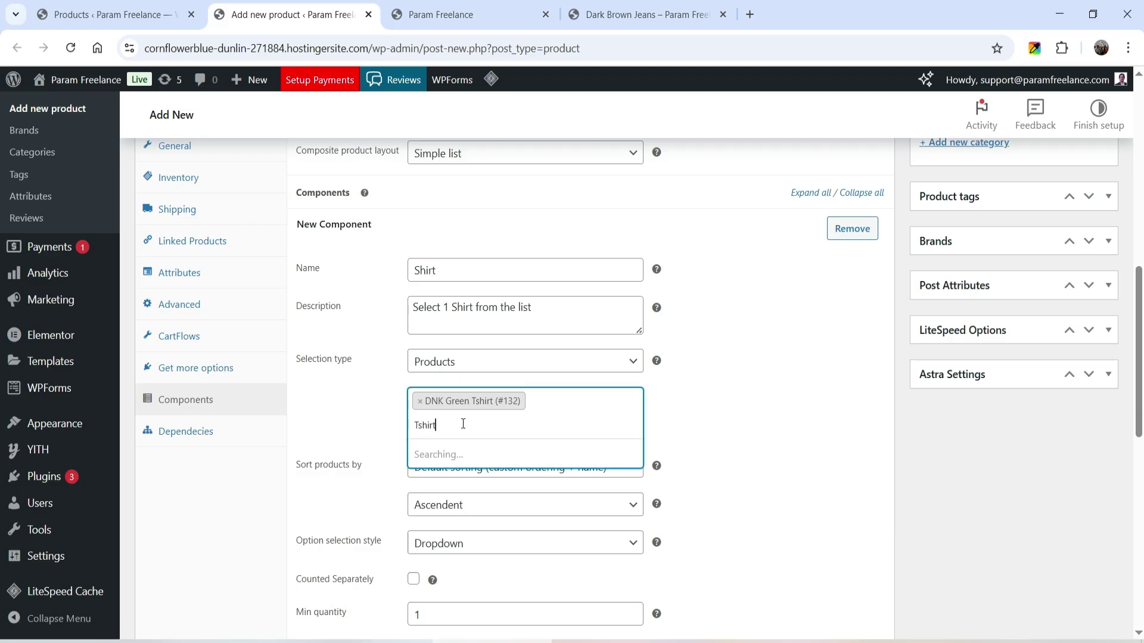
{"action": "left_click", "coordinate": [450, 482]}
{"action": "type", "text": "Tshirt"}
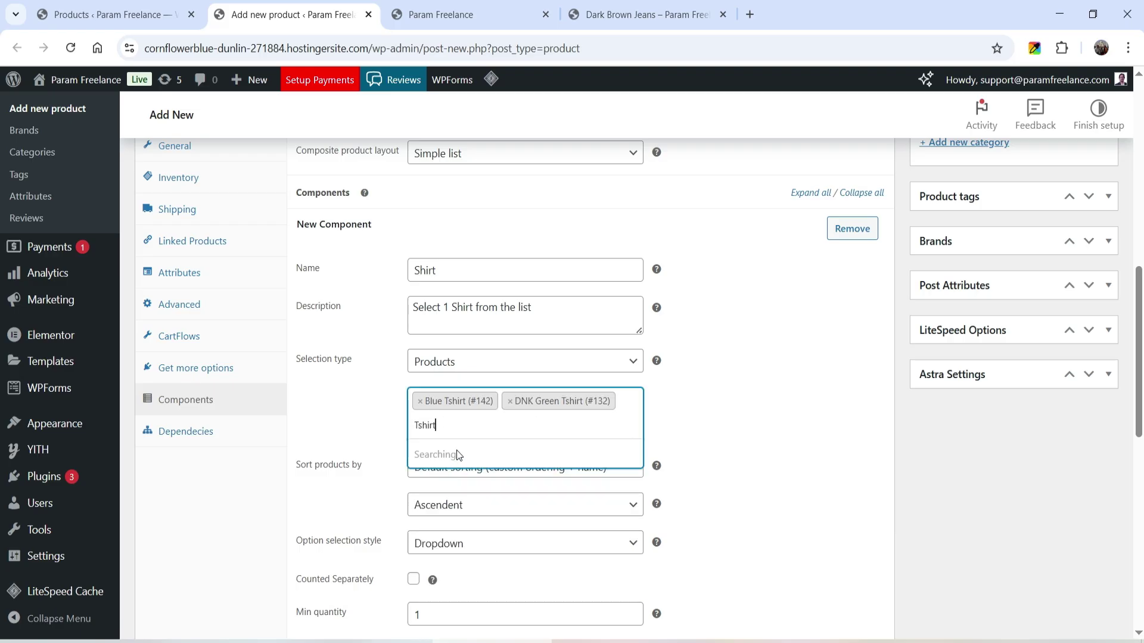
{"action": "left_click", "coordinate": [455, 537]}
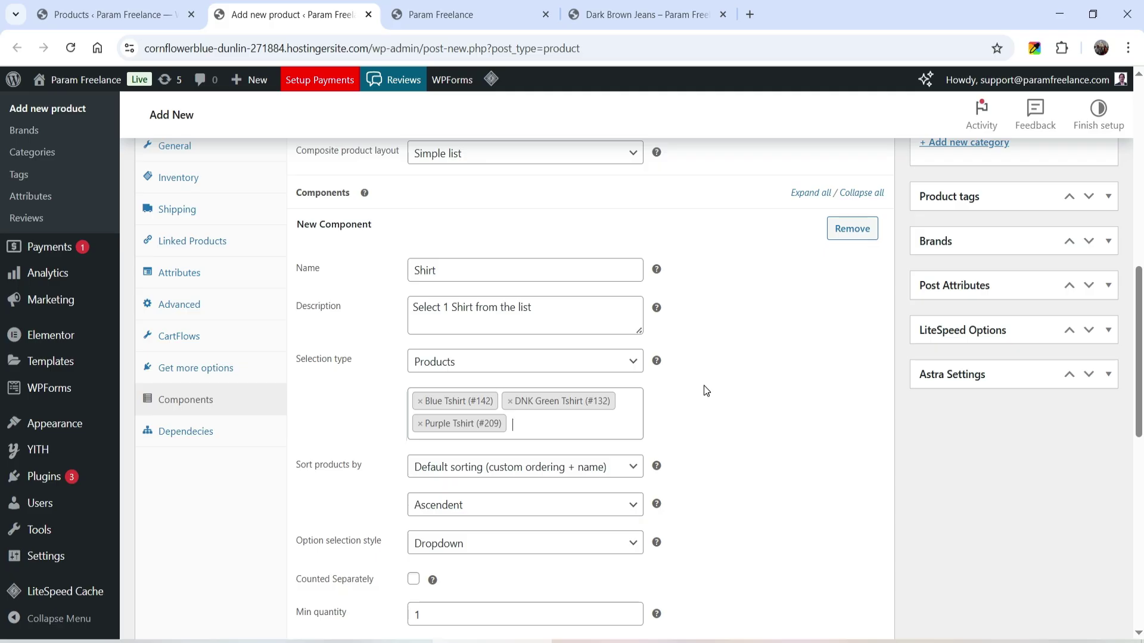
Step: Set the Shirt component's option selection style to Product thumbnails and enable Counted Separately
{"action": "scroll", "coordinate": [702, 384], "scroll_direction": "down", "scroll_amount": 1}
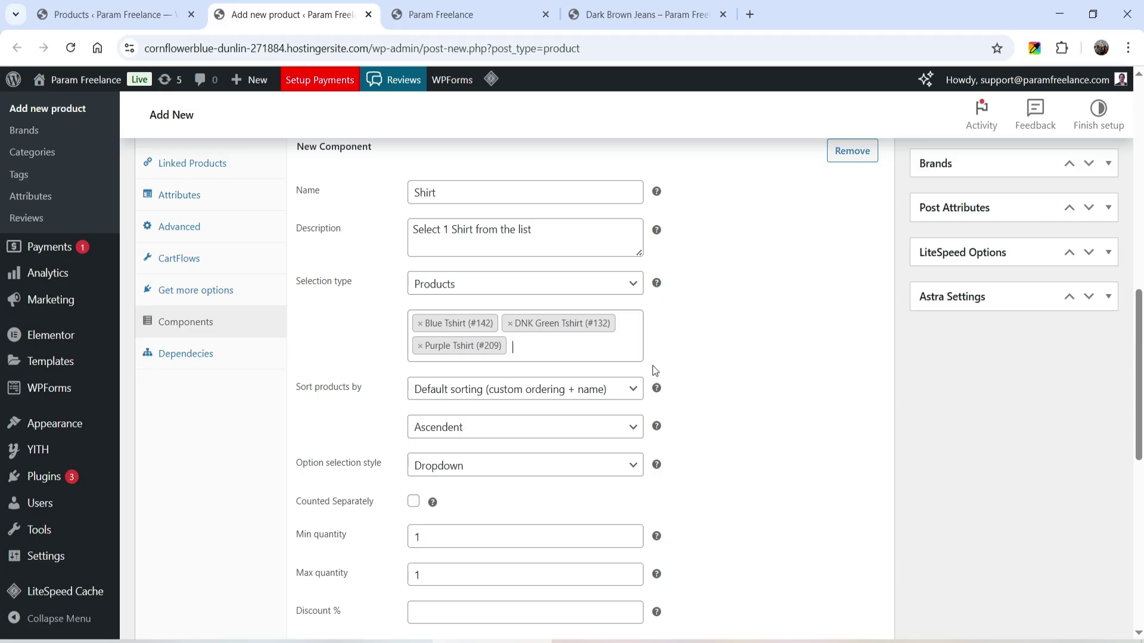
{"action": "scroll", "coordinate": [686, 347], "scroll_direction": "down", "scroll_amount": 2}
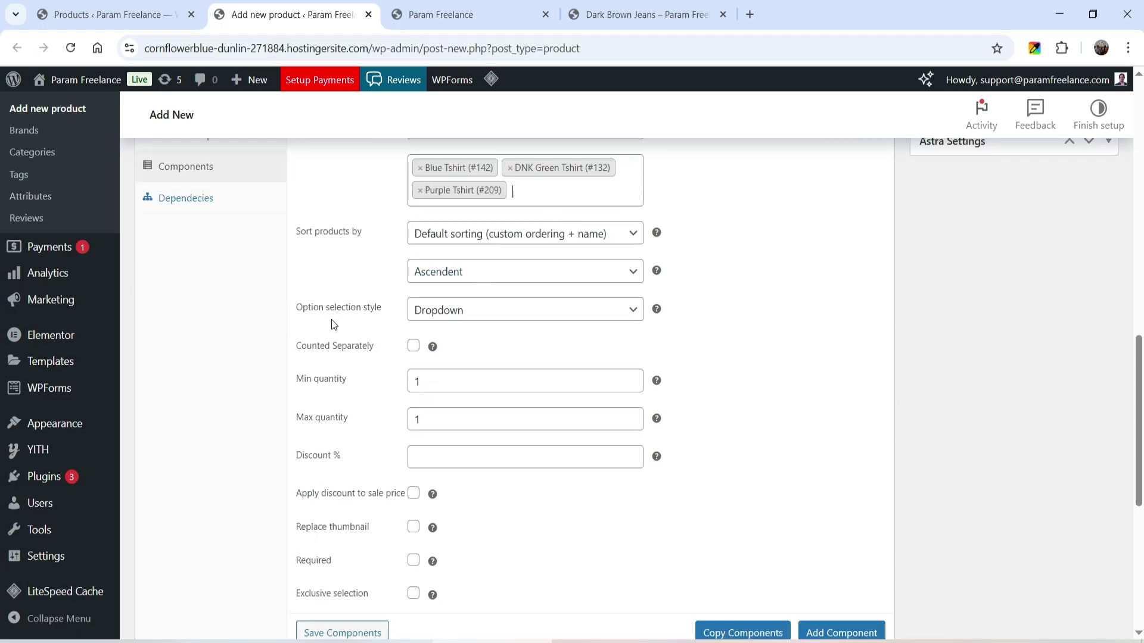
{"action": "left_click", "coordinate": [429, 310]}
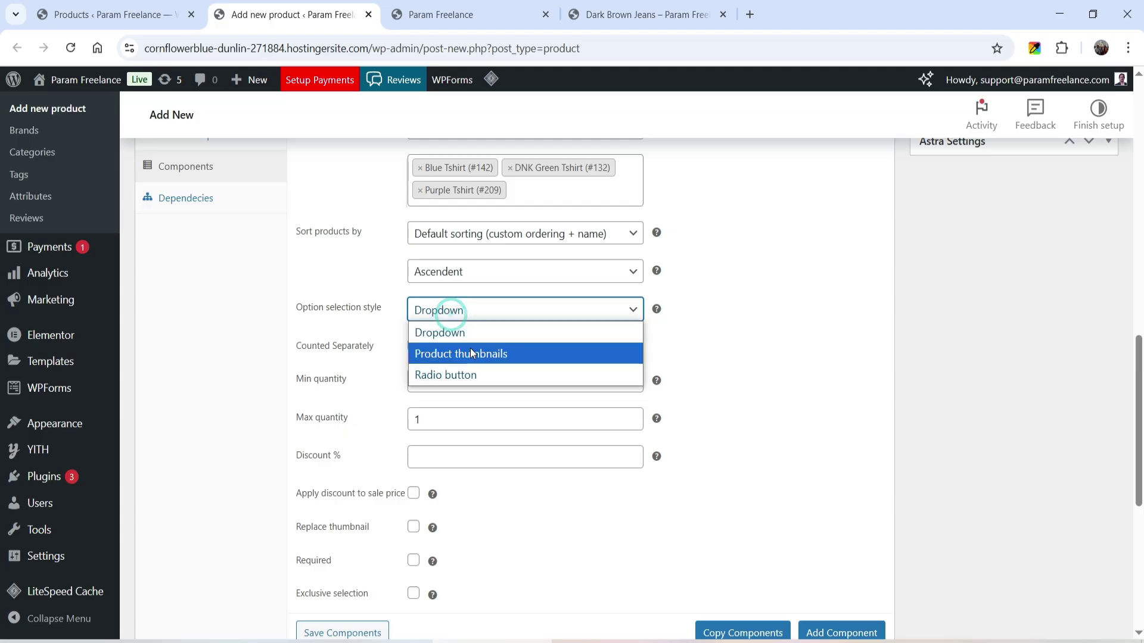
{"action": "left_click", "coordinate": [505, 359]}
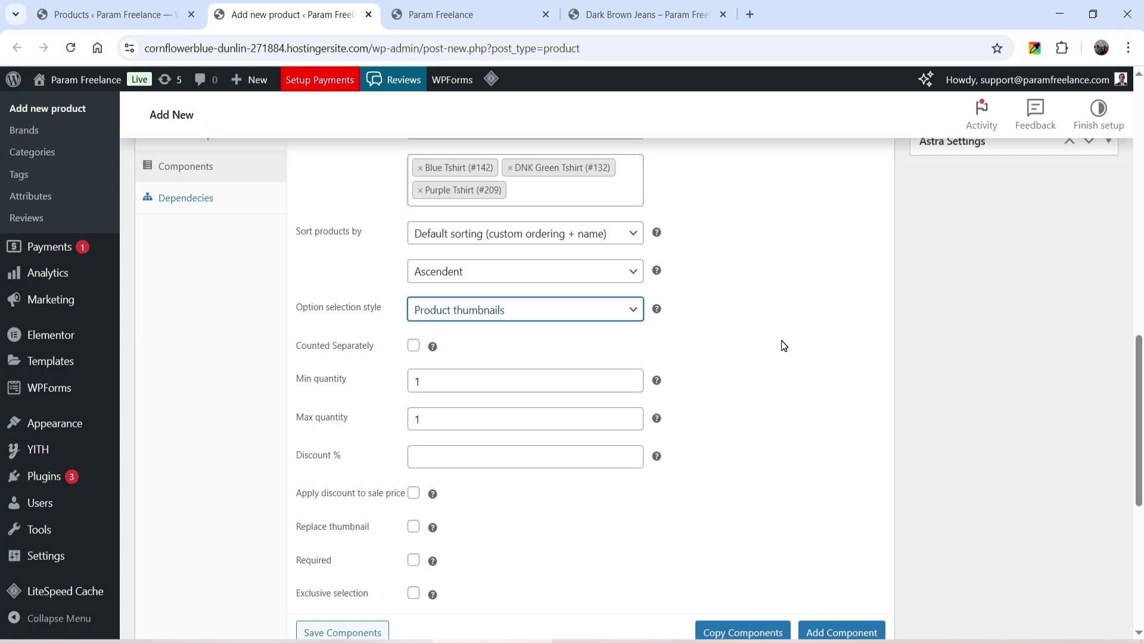
{"action": "mouse_move", "coordinate": [432, 350]}
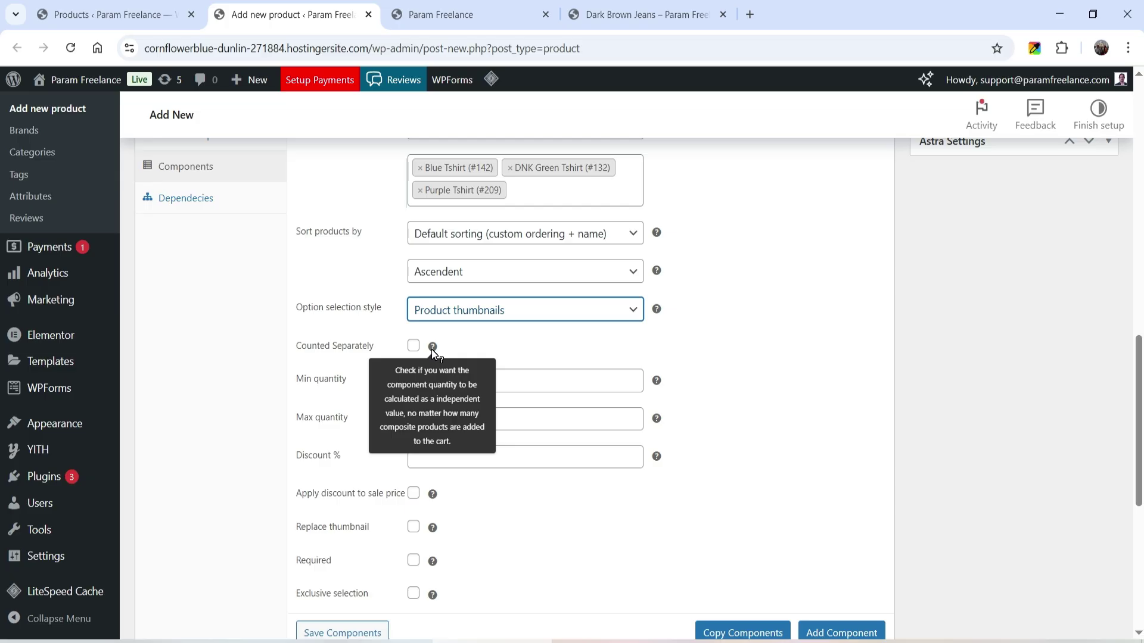
{"action": "left_click", "coordinate": [413, 346]}
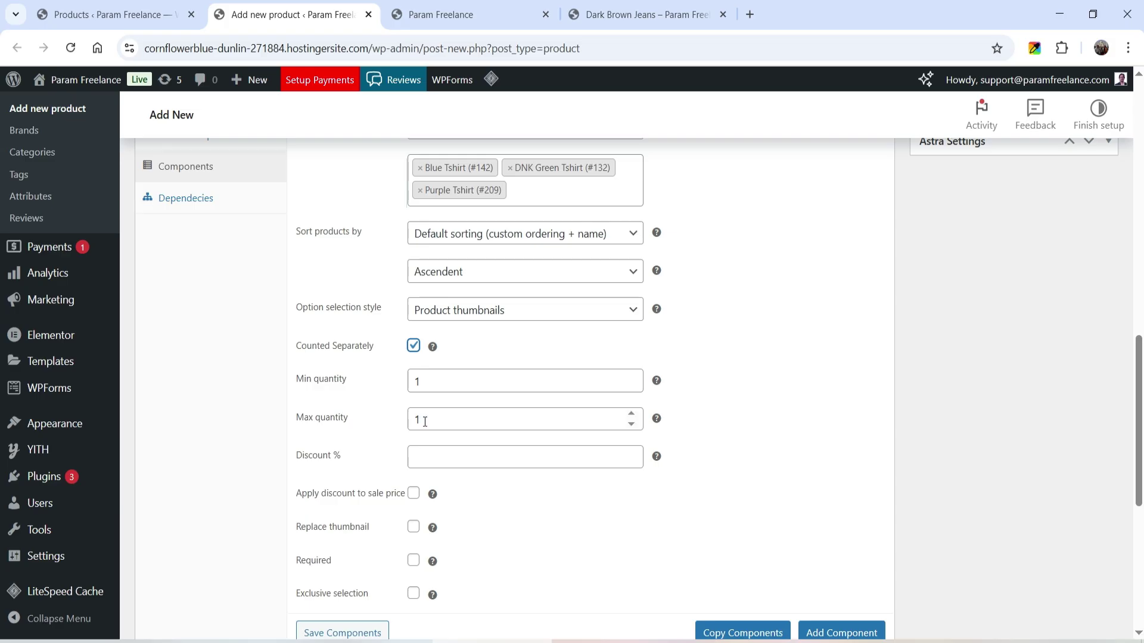
Step: Check the discount, thumbnail and exclusive selection options, mark the Shirt component as Required and save the components
{"action": "scroll", "coordinate": [741, 382], "scroll_direction": "down", "scroll_amount": 1}
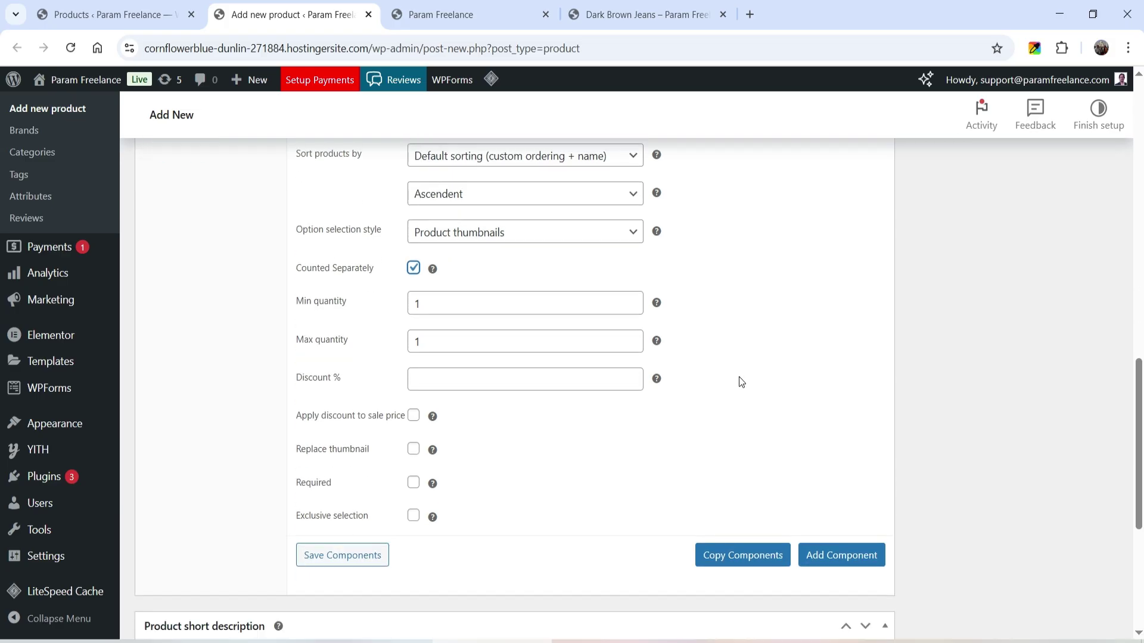
{"action": "left_click", "coordinate": [658, 380]}
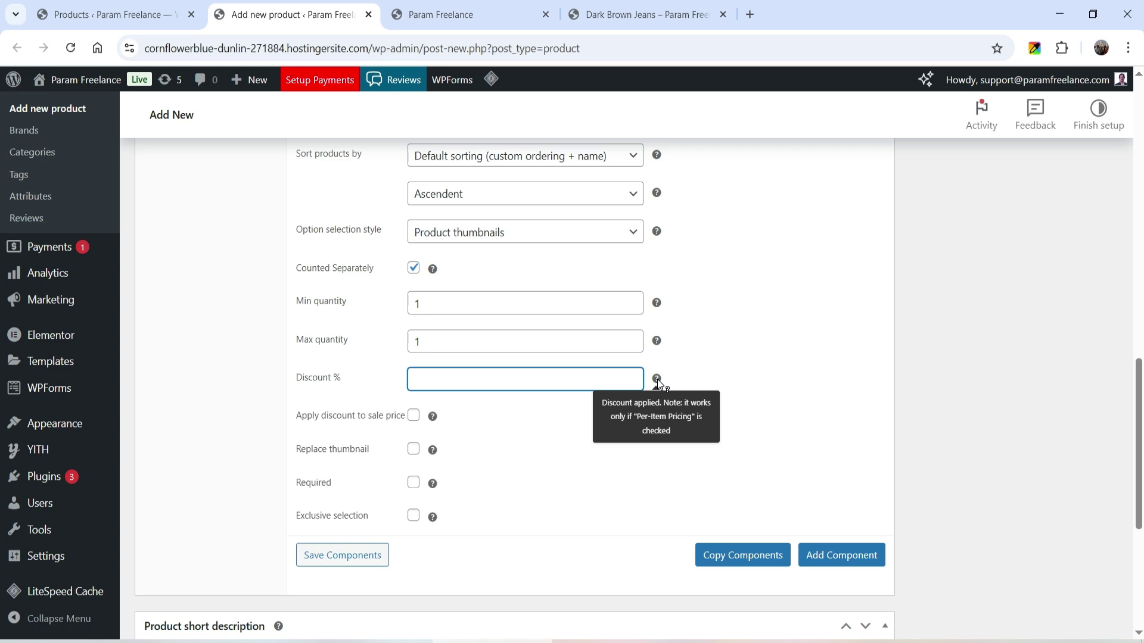
{"action": "scroll", "coordinate": [744, 351], "scroll_direction": "up", "scroll_amount": 8}
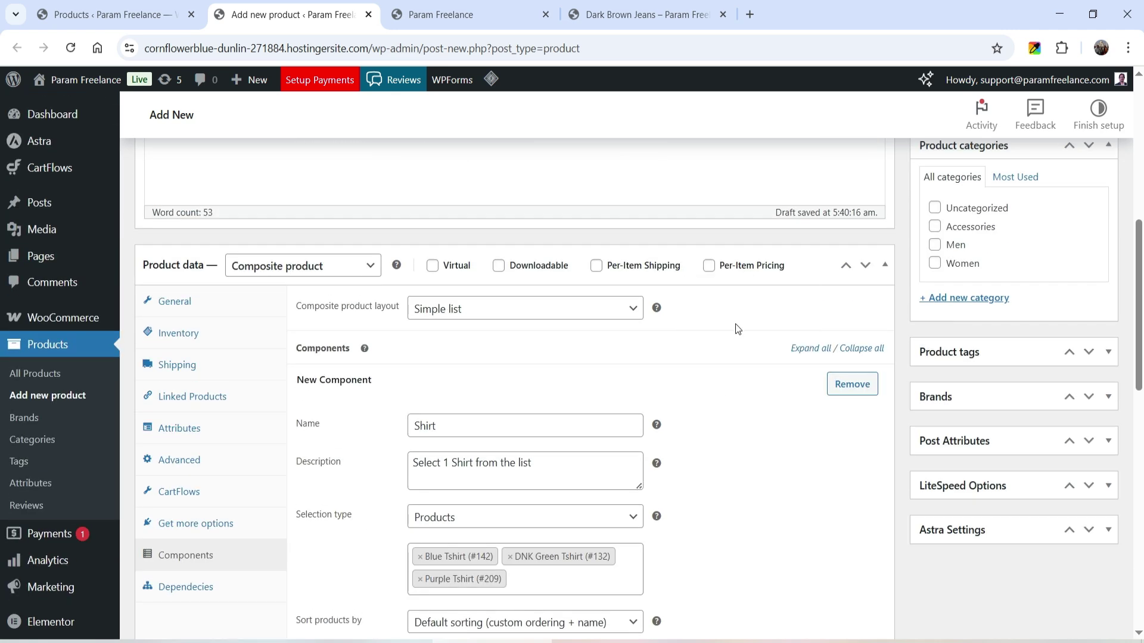
{"action": "scroll", "coordinate": [745, 340], "scroll_direction": "down", "scroll_amount": 9}
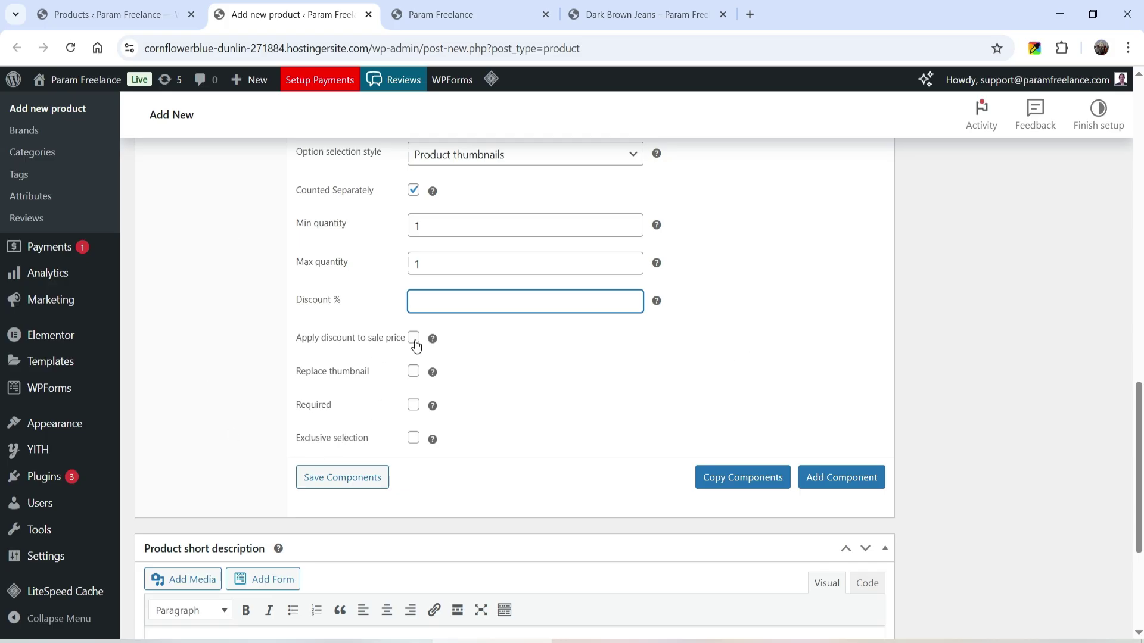
{"action": "mouse_move", "coordinate": [431, 376]}
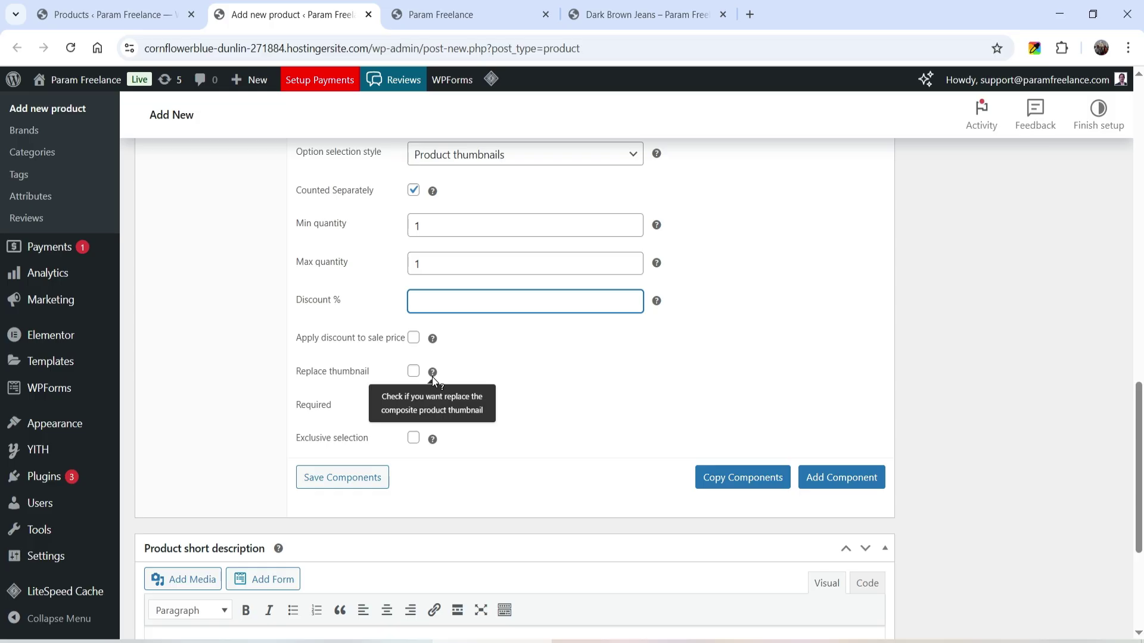
{"action": "left_click", "coordinate": [414, 406]}
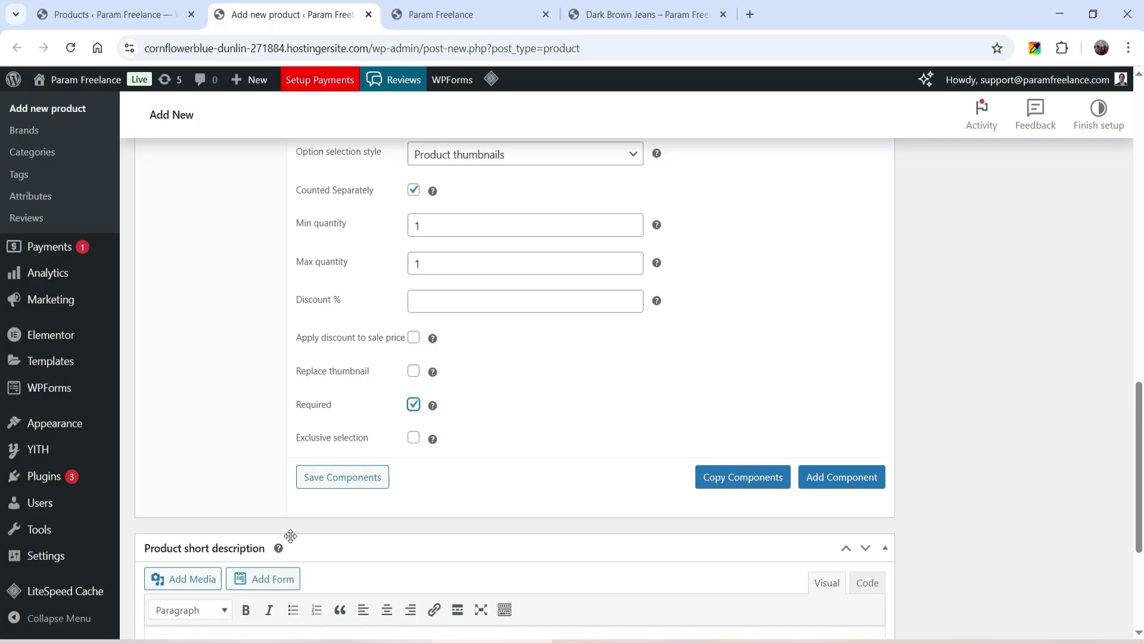
{"action": "mouse_move", "coordinate": [434, 440]}
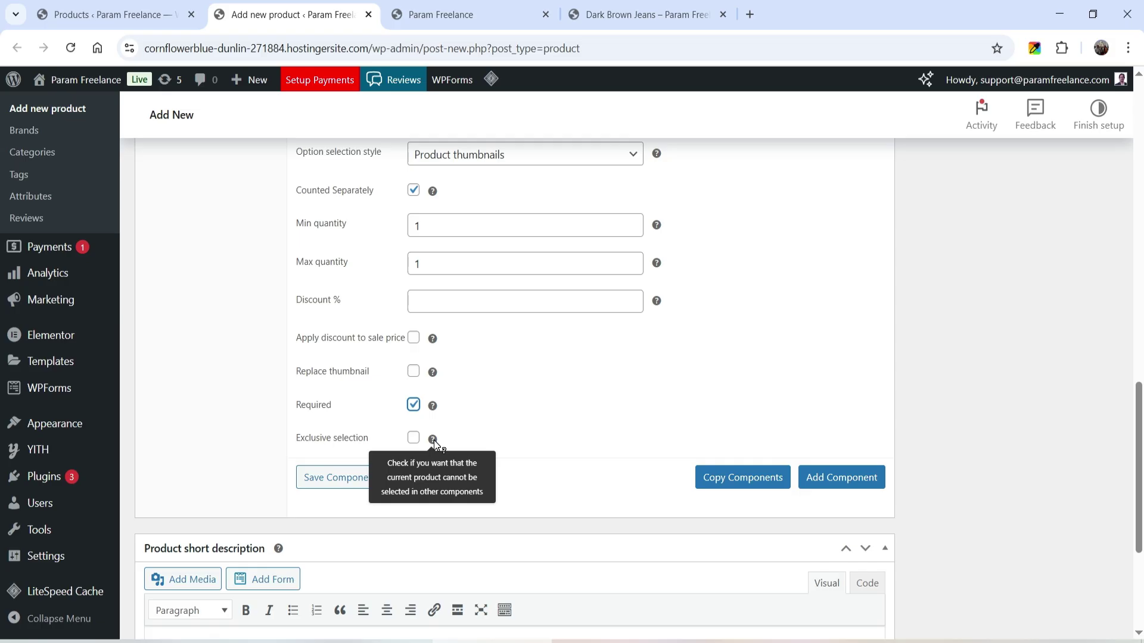
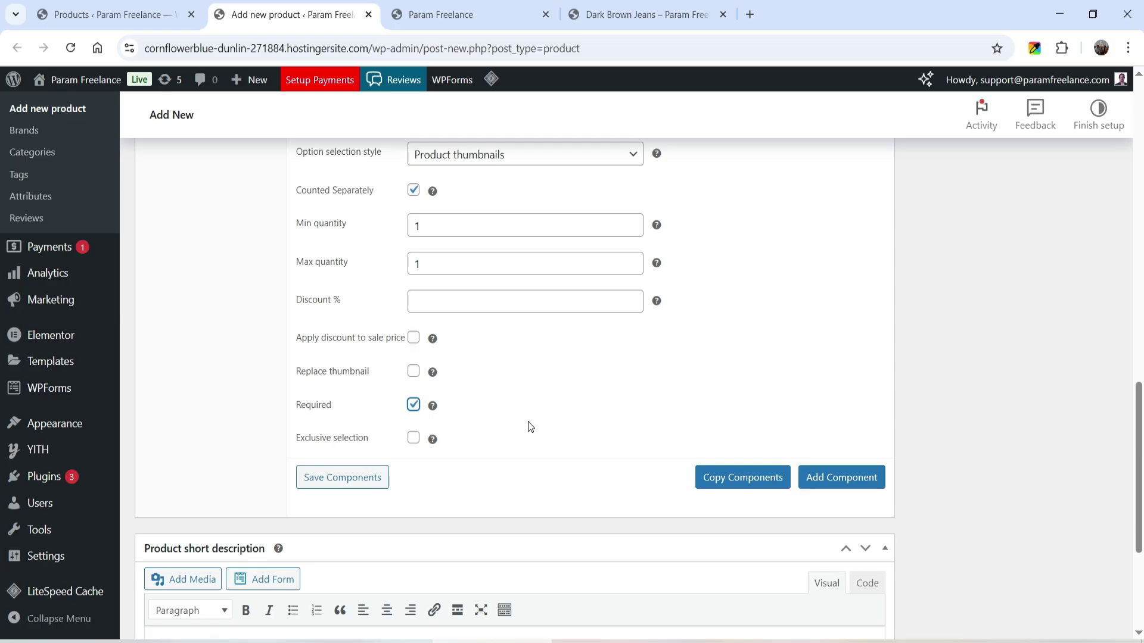
{"action": "left_click", "coordinate": [352, 479]}
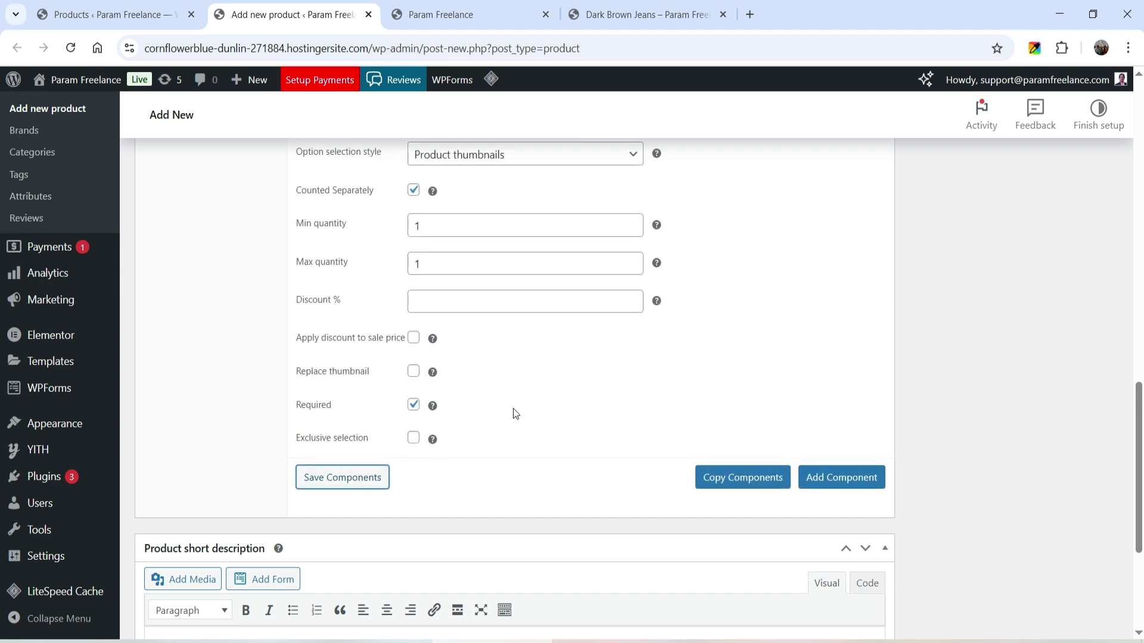
Step: Collapse the Shirt component, add a second component below it and expand the new one
{"action": "scroll", "coordinate": [694, 348], "scroll_direction": "up", "scroll_amount": 4}
{"action": "scroll", "coordinate": [692, 348], "scroll_direction": "up", "scroll_amount": 4}
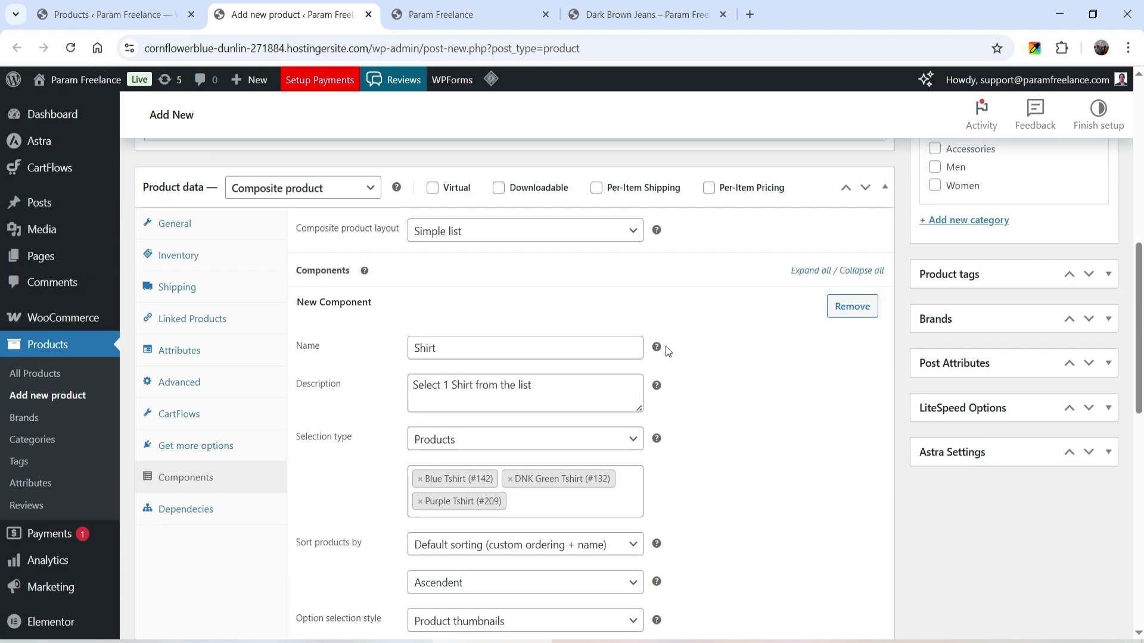
{"action": "left_click", "coordinate": [514, 310]}
{"action": "left_click", "coordinate": [831, 346]}
{"action": "left_click", "coordinate": [455, 356]}
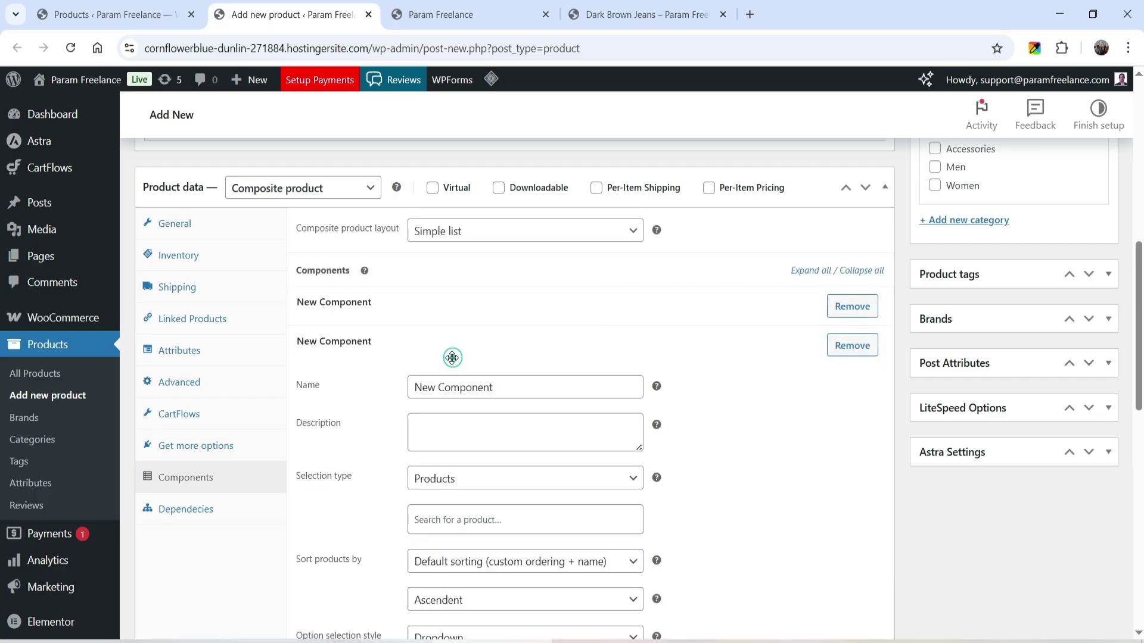
Step: Name the second component "Jeans" and describe it as "Select 1 Jeans from the list"
{"action": "left_click_drag", "start_coordinate": [508, 386], "coordinate": [327, 388]}
{"action": "type", "text": "Jeans"}
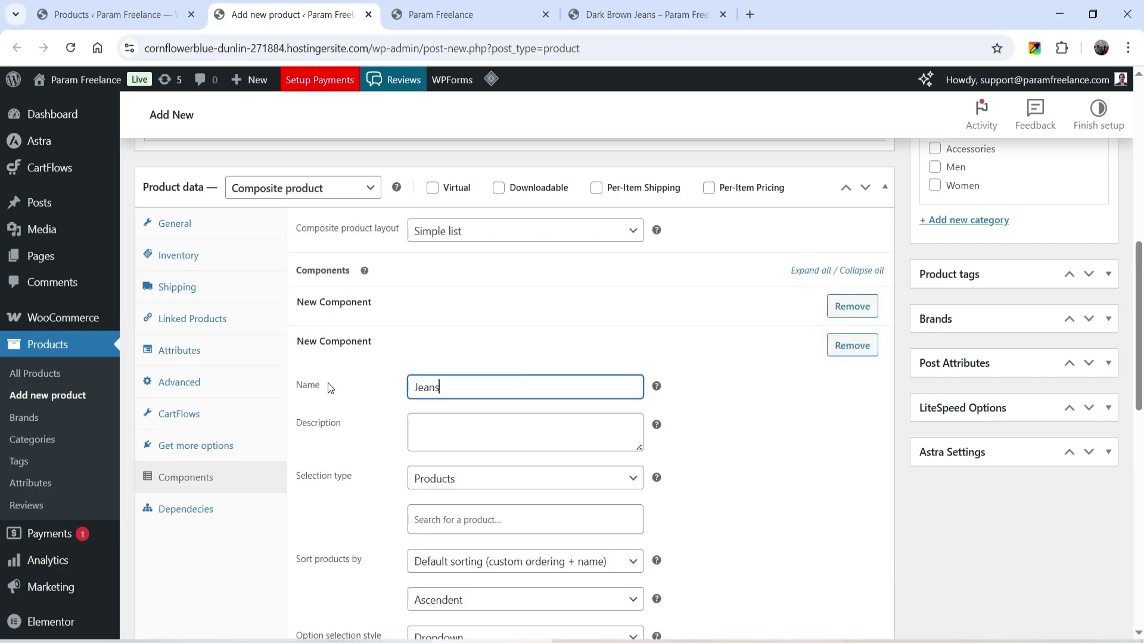
{"action": "left_click", "coordinate": [473, 440]}
{"action": "type", "text": "Select 1 Jea"}
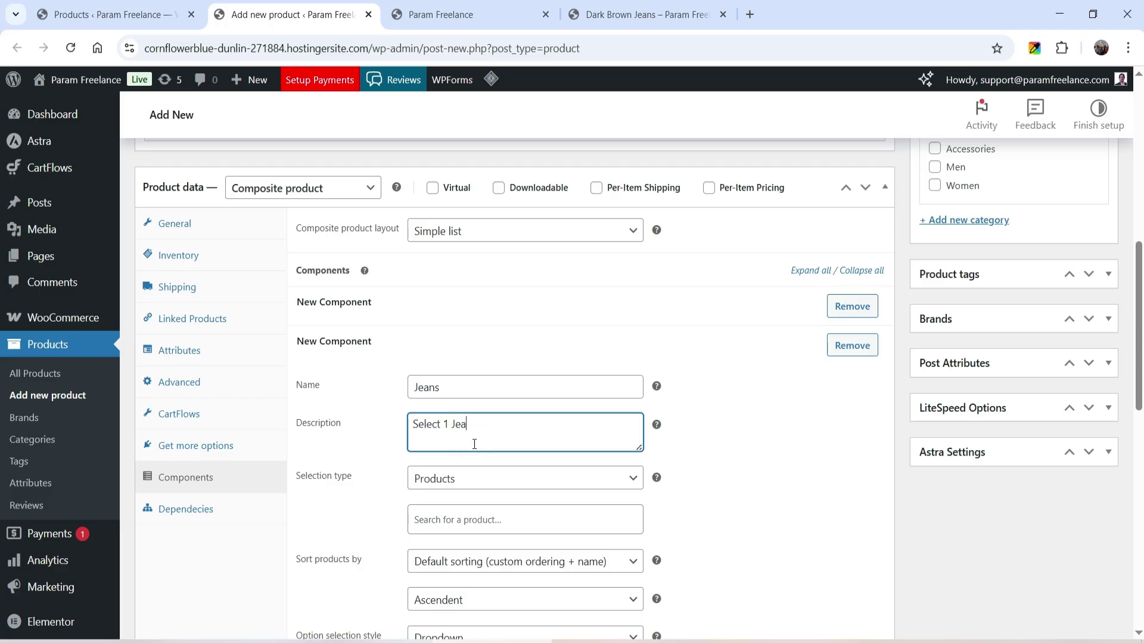
{"action": "type", "text": "ns from the list"}
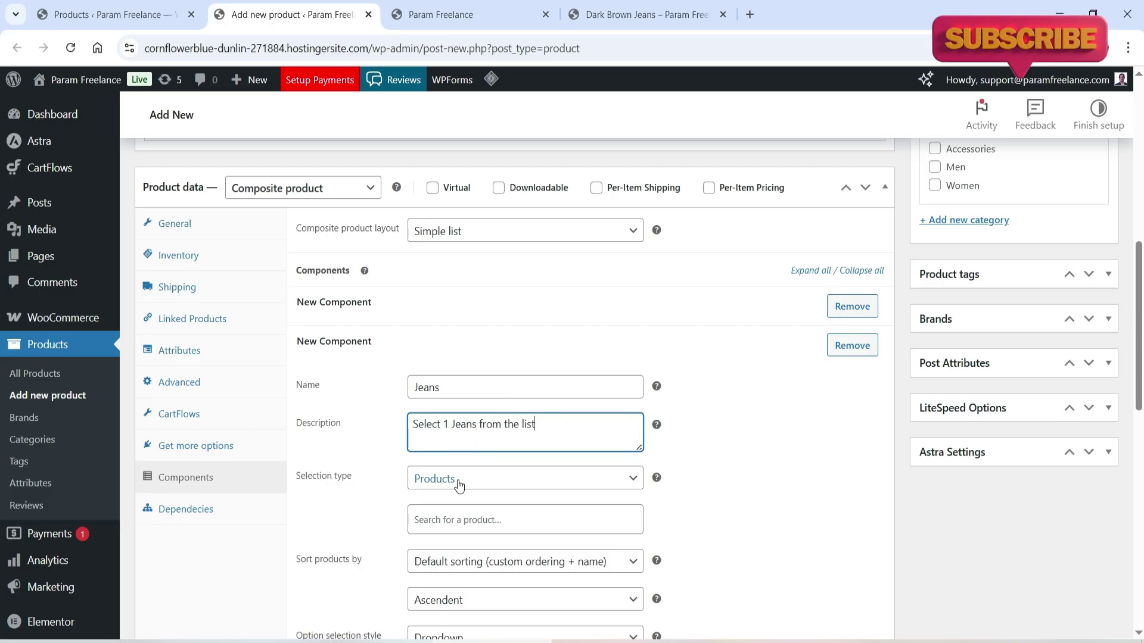
Step: Add Slim Fit Blue Jeans, Basic Gray Jeans and Blue Denim Jeans as the selectable products of the Jeans component
{"action": "scroll", "coordinate": [464, 490], "scroll_direction": "down", "scroll_amount": 2}
{"action": "left_click", "coordinate": [480, 364]}
{"action": "type", "text": "jeans"}
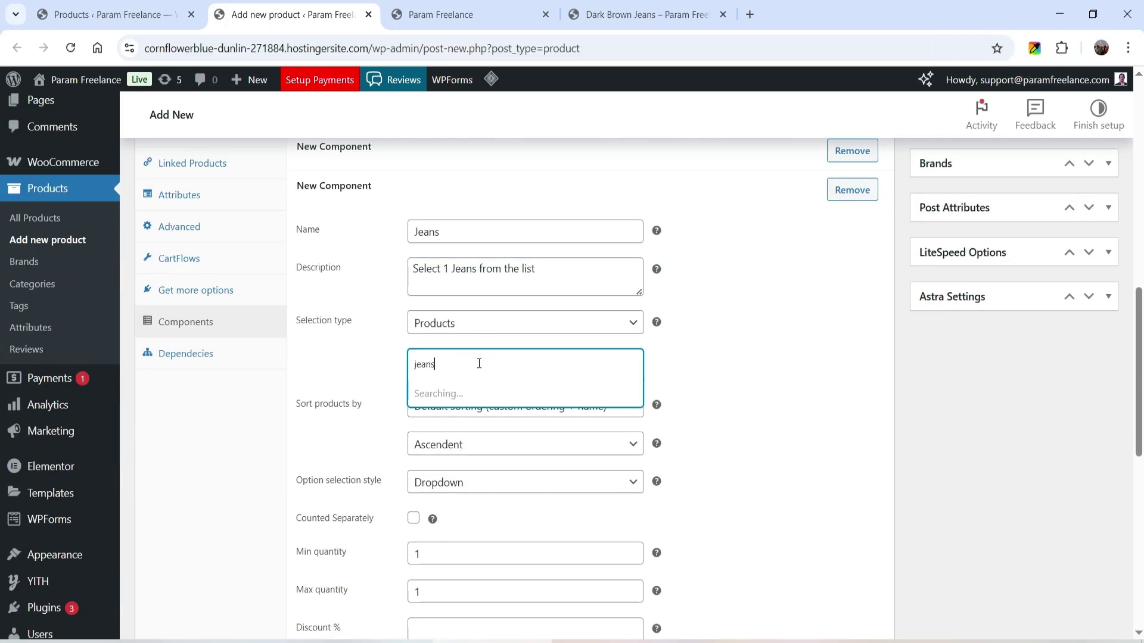
{"action": "left_click", "coordinate": [473, 383]}
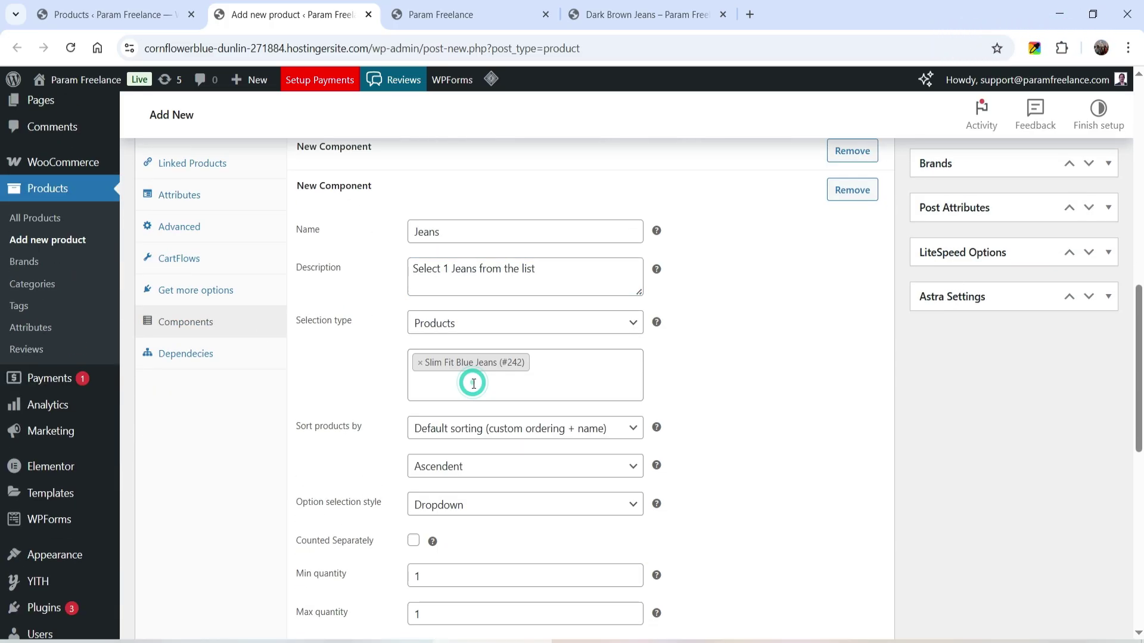
{"action": "left_click", "coordinate": [473, 383]}
{"action": "type", "text": "jeans"}
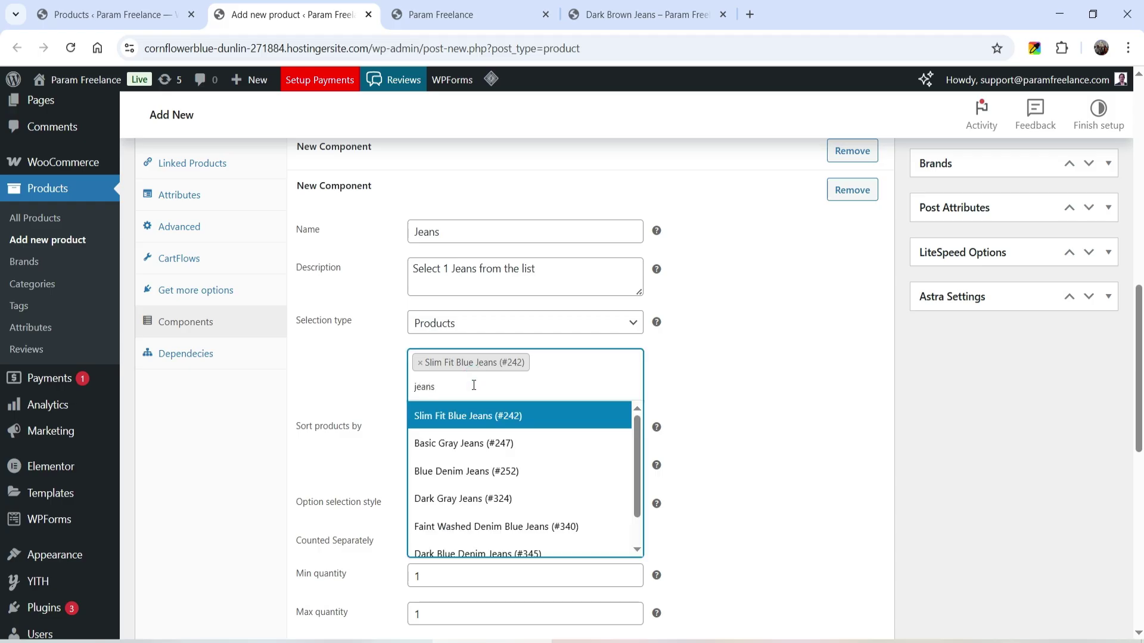
{"action": "left_click", "coordinate": [468, 446]}
{"action": "left_click", "coordinate": [453, 408]}
{"action": "type", "text": "jean"}
{"action": "left_click", "coordinate": [468, 495]}
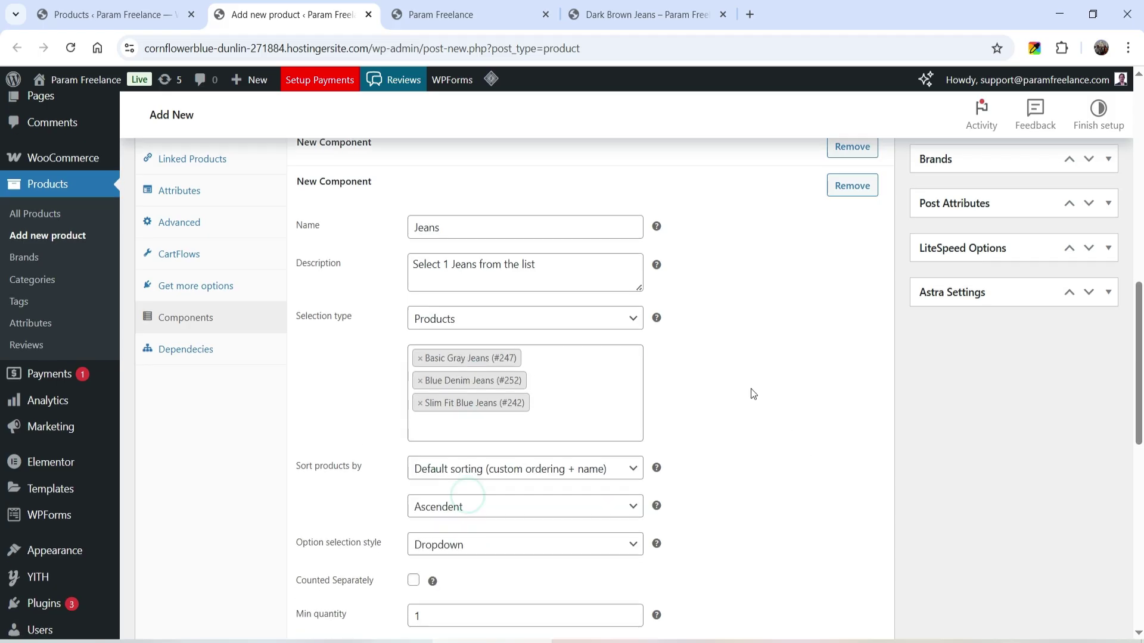
Step: Set the Jeans component's option selection style to Product thumbnails, mark it as Required and save the components
{"action": "scroll", "coordinate": [750, 388], "scroll_direction": "down", "scroll_amount": 3}
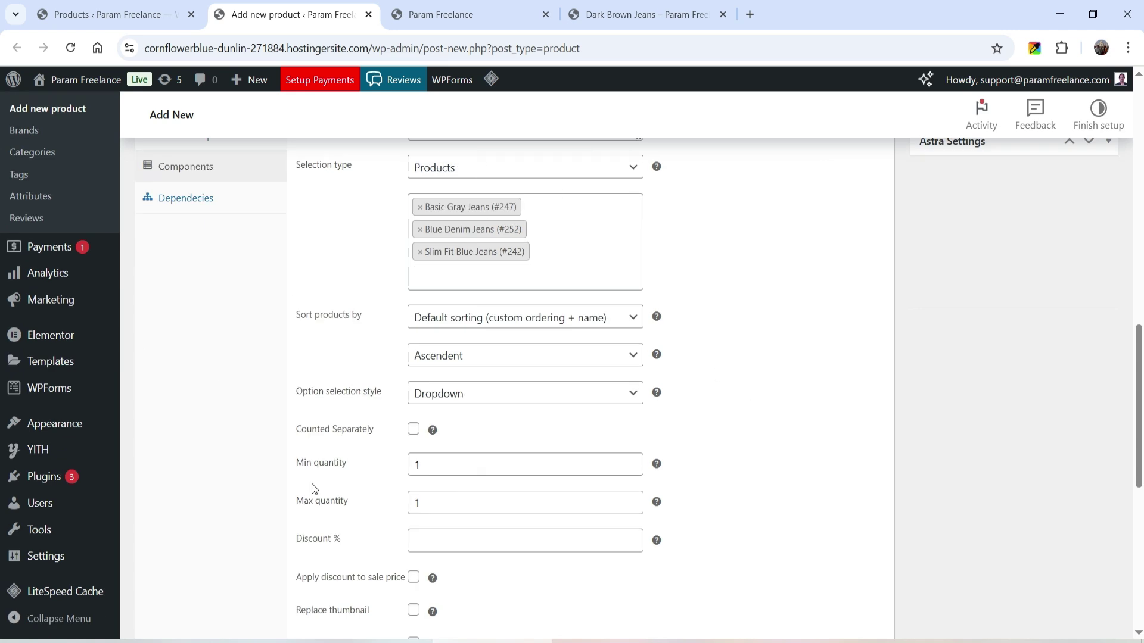
{"action": "left_click", "coordinate": [475, 394]}
{"action": "left_click", "coordinate": [479, 437]}
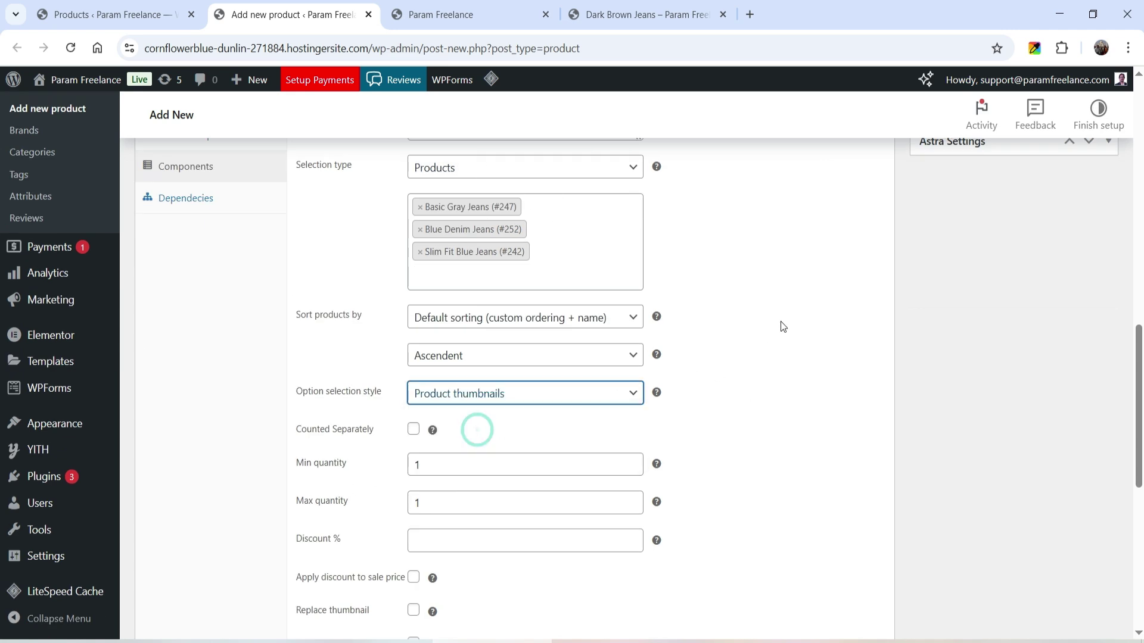
{"action": "scroll", "coordinate": [777, 321], "scroll_direction": "down", "scroll_amount": 3}
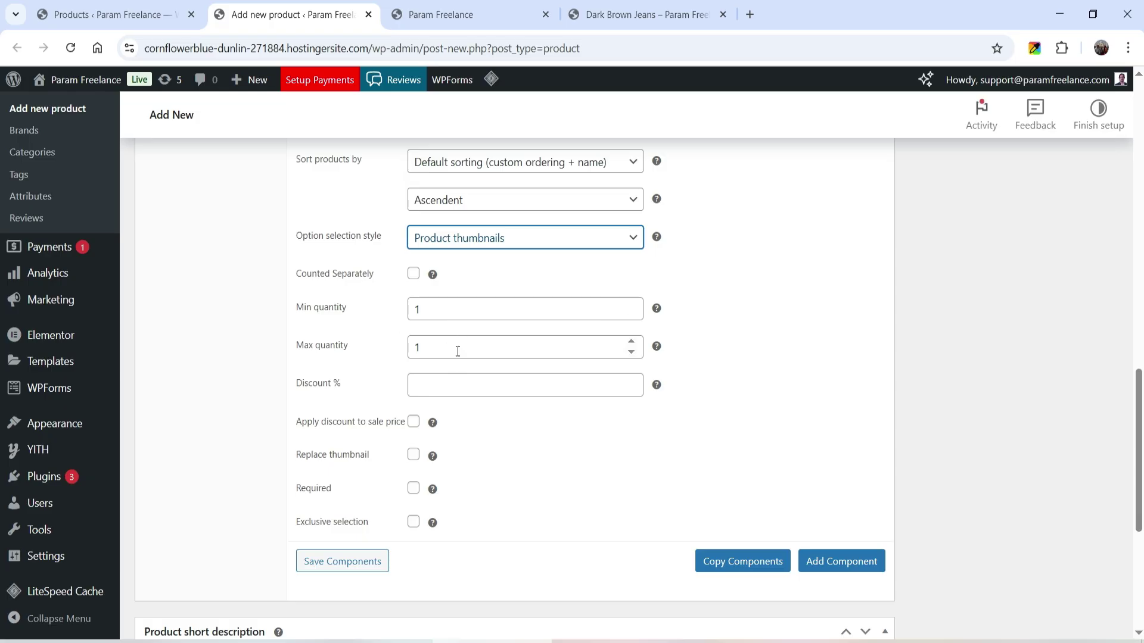
{"action": "scroll", "coordinate": [464, 350], "scroll_direction": "down", "scroll_amount": 2}
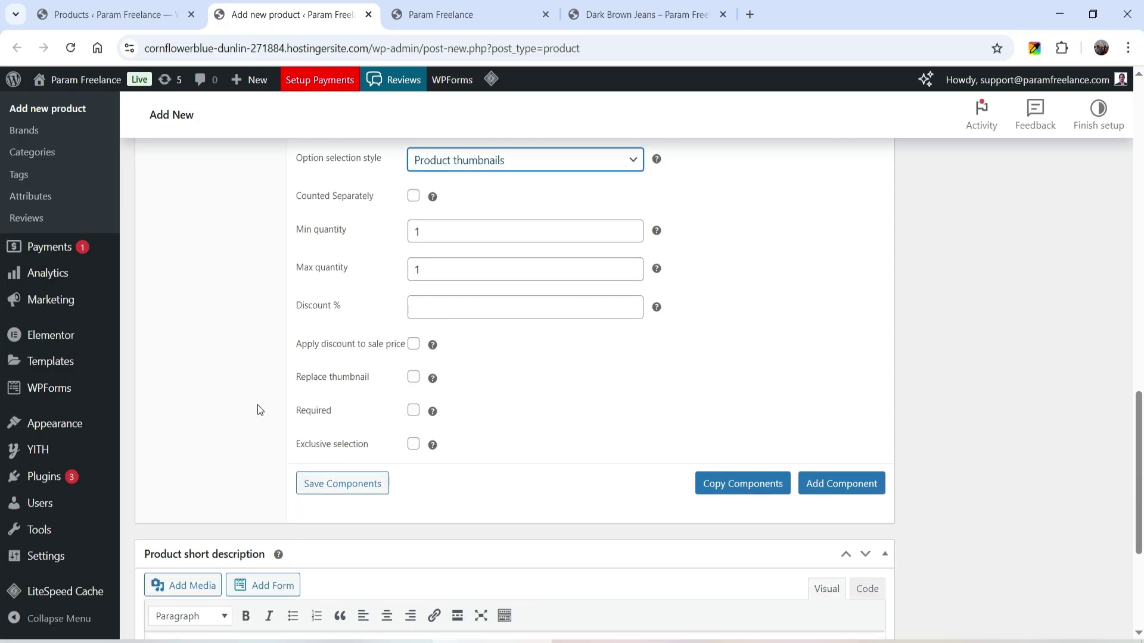
{"action": "left_click", "coordinate": [413, 410]}
{"action": "left_click", "coordinate": [315, 490]}
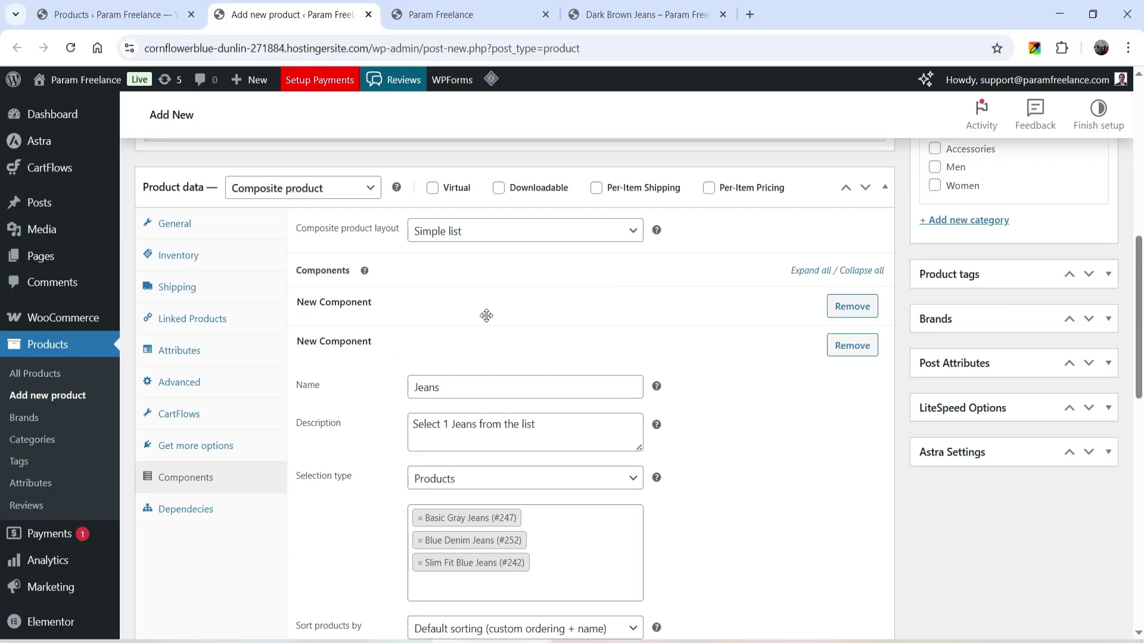
Step: Add a third component, expand it, name it "Shoes" and describe it as "Select 2 pair of shoes"
{"action": "left_click", "coordinate": [844, 389]}
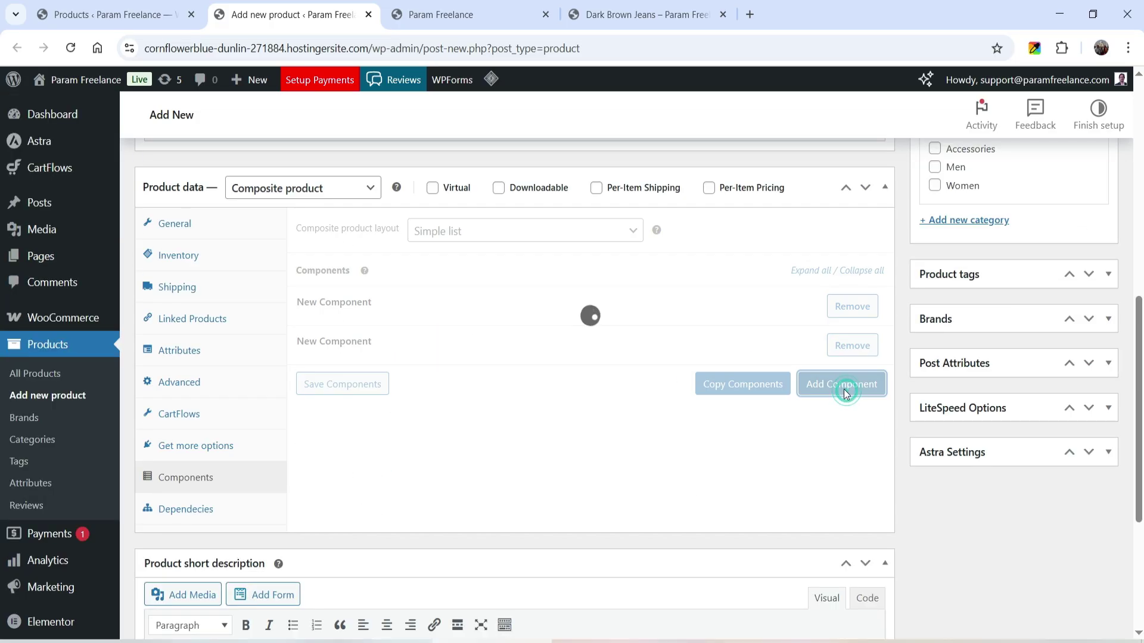
{"action": "left_click", "coordinate": [392, 389]}
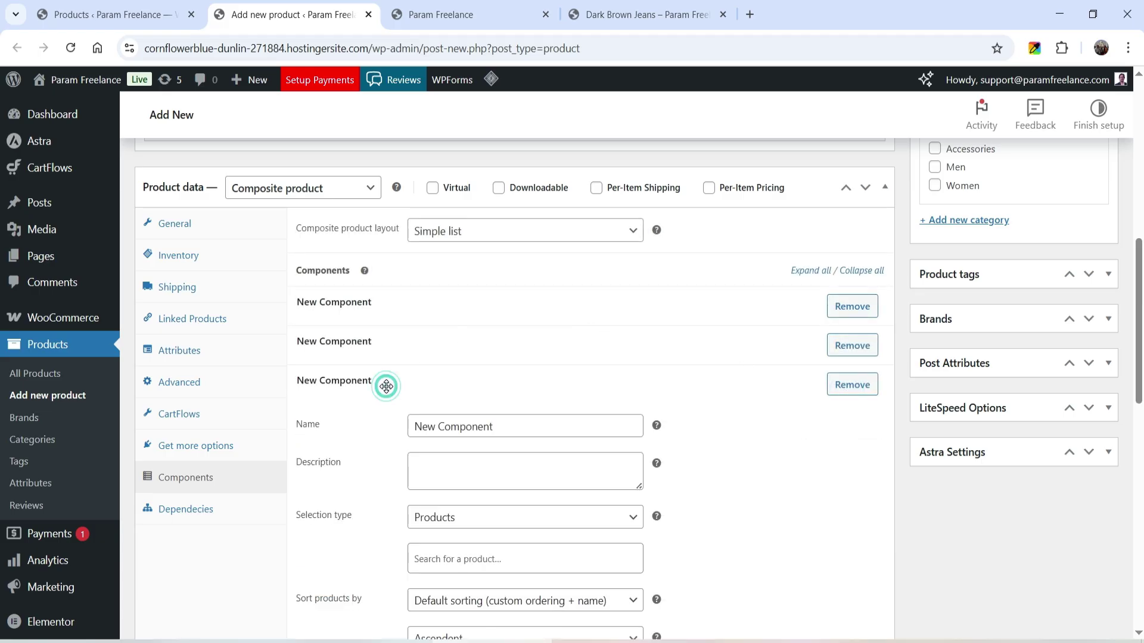
{"action": "left_click", "coordinate": [447, 465]}
{"action": "type", "text": "Select 2 pair of shoes"}
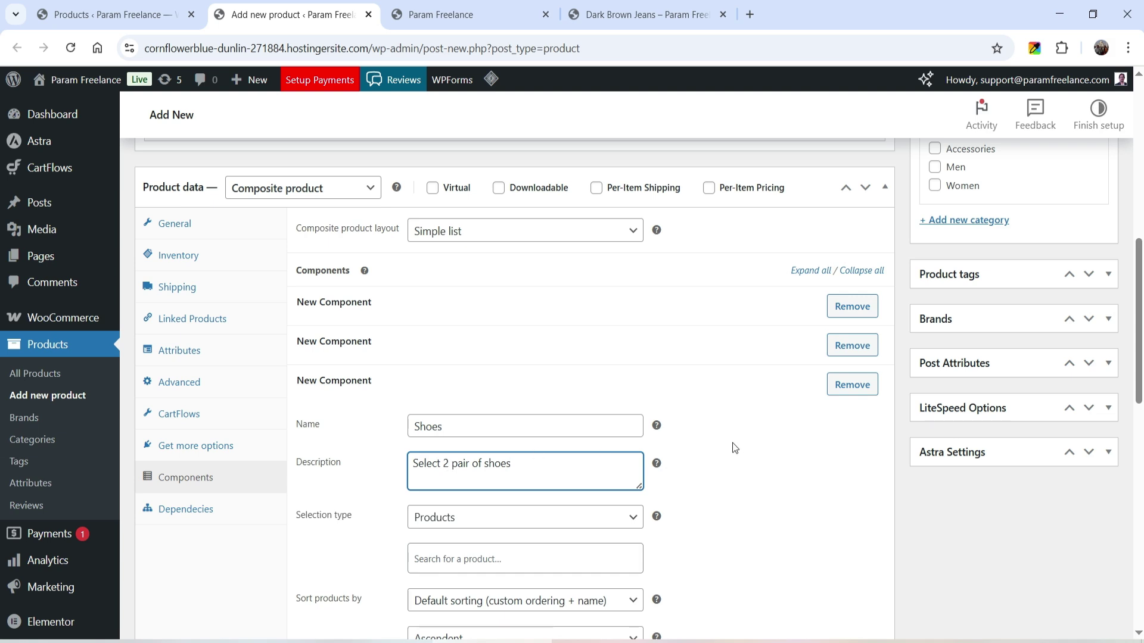
Step: Add DNK Blue Shoes, DNK Red Shoes and DNK Yellow Shoes as the selectable products of the Shoes component
{"action": "scroll", "coordinate": [735, 448], "scroll_direction": "down", "scroll_amount": 2}
{"action": "left_click", "coordinate": [459, 363]}
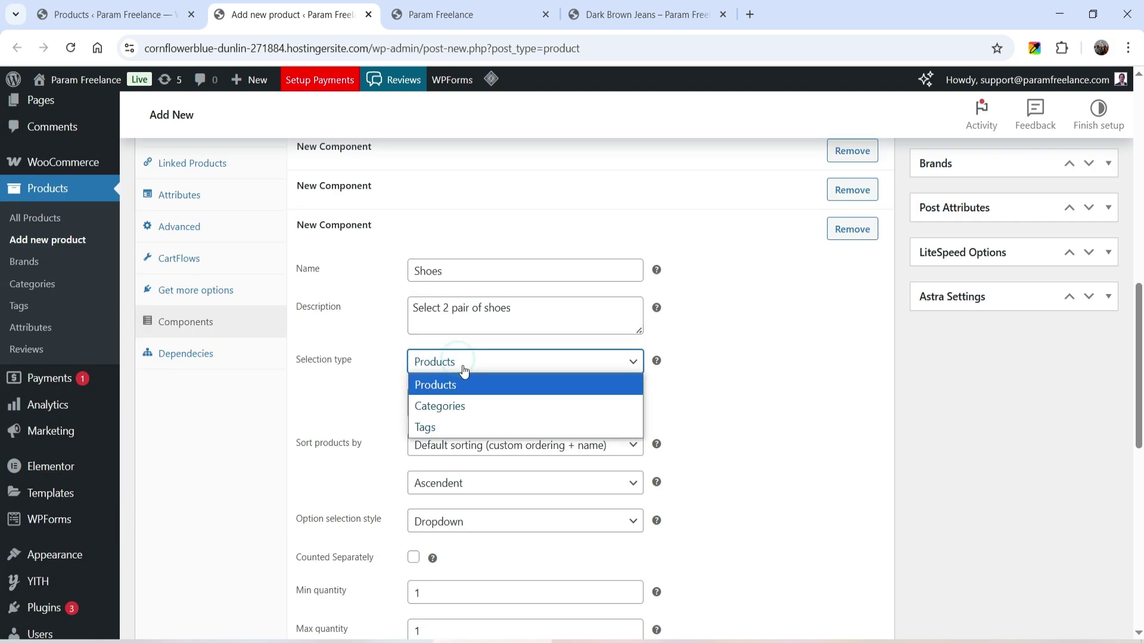
{"action": "left_click", "coordinate": [464, 384]}
{"action": "left_click", "coordinate": [449, 400]}
{"action": "type", "text": "sho"}
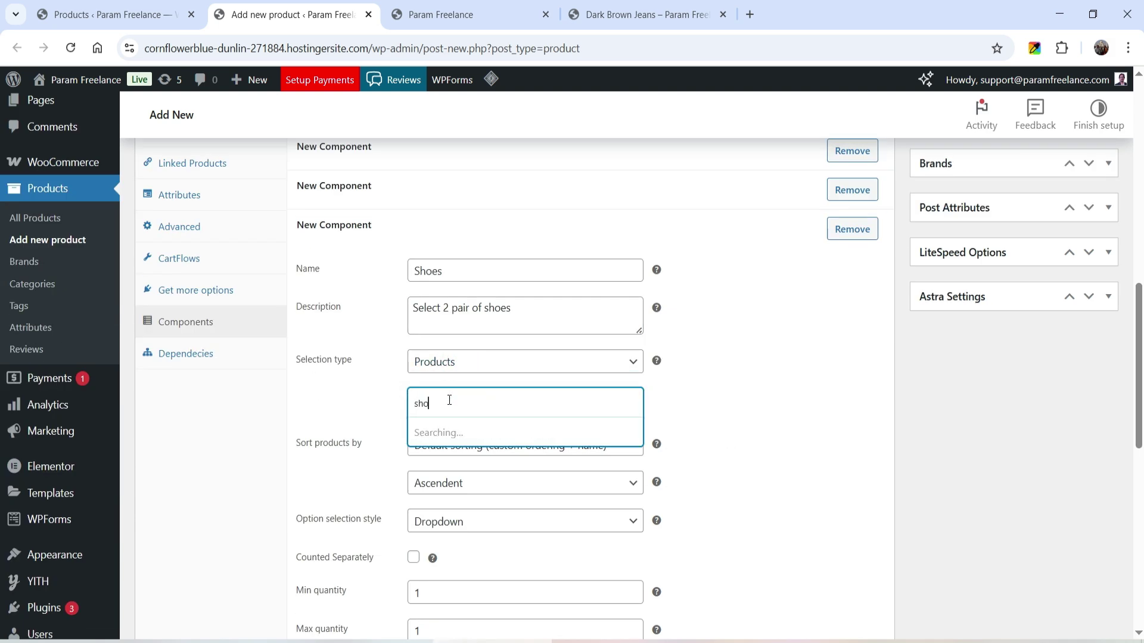
{"action": "type", "text": "es"}
{"action": "left_click", "coordinate": [460, 459]}
{"action": "type", "text": "shoes"}
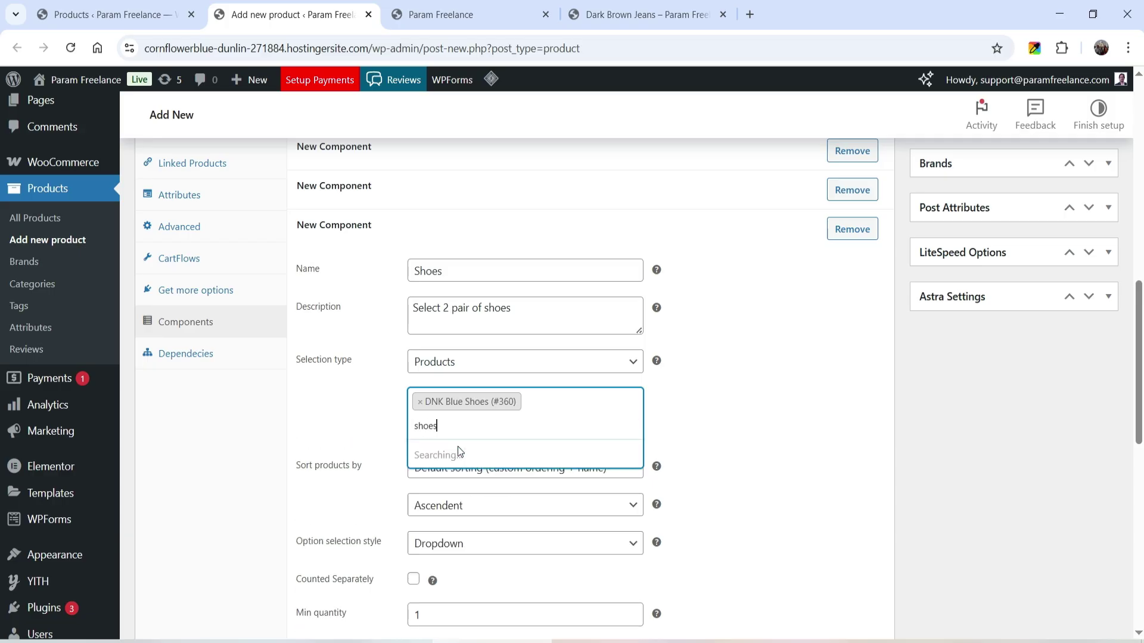
{"action": "left_click", "coordinate": [470, 510]}
{"action": "type", "text": "shoes"}
{"action": "left_click", "coordinate": [486, 543]}
Step: Set the Shoes component's option selection style to Product thumbnails and its maximum quantity to 2
{"action": "scroll", "coordinate": [754, 387], "scroll_direction": "down", "scroll_amount": 3}
{"action": "left_click", "coordinate": [470, 332]}
{"action": "left_click", "coordinate": [487, 382]}
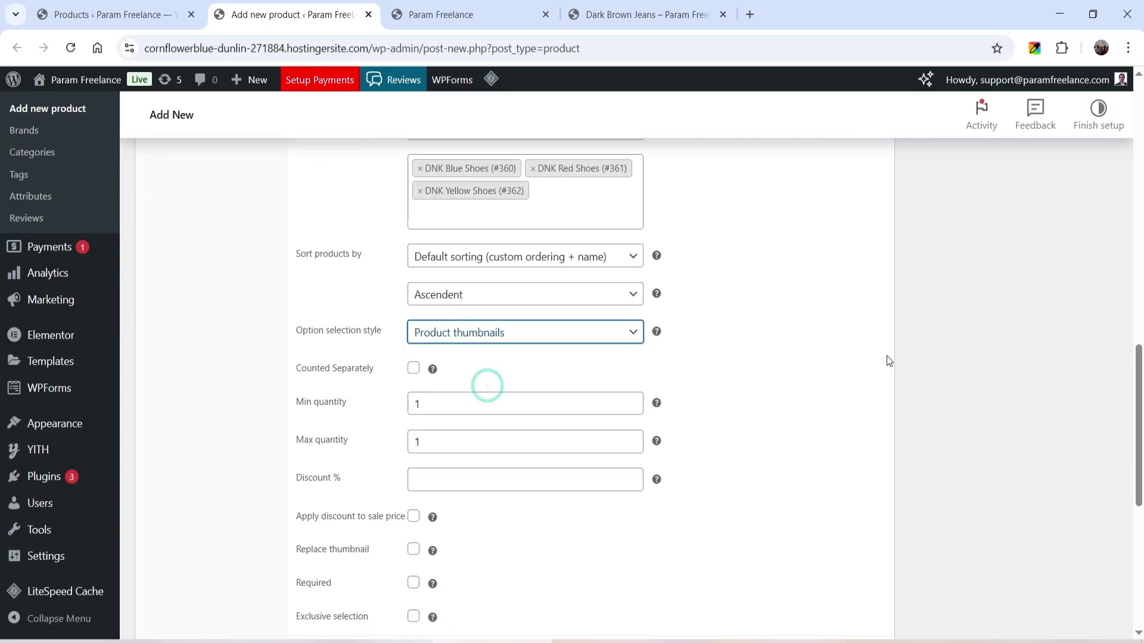
{"action": "scroll", "coordinate": [876, 348], "scroll_direction": "down", "scroll_amount": 1}
{"action": "left_click", "coordinate": [440, 365]}
{"action": "key", "text": "BackSpace"}
{"action": "type", "text": "2"}
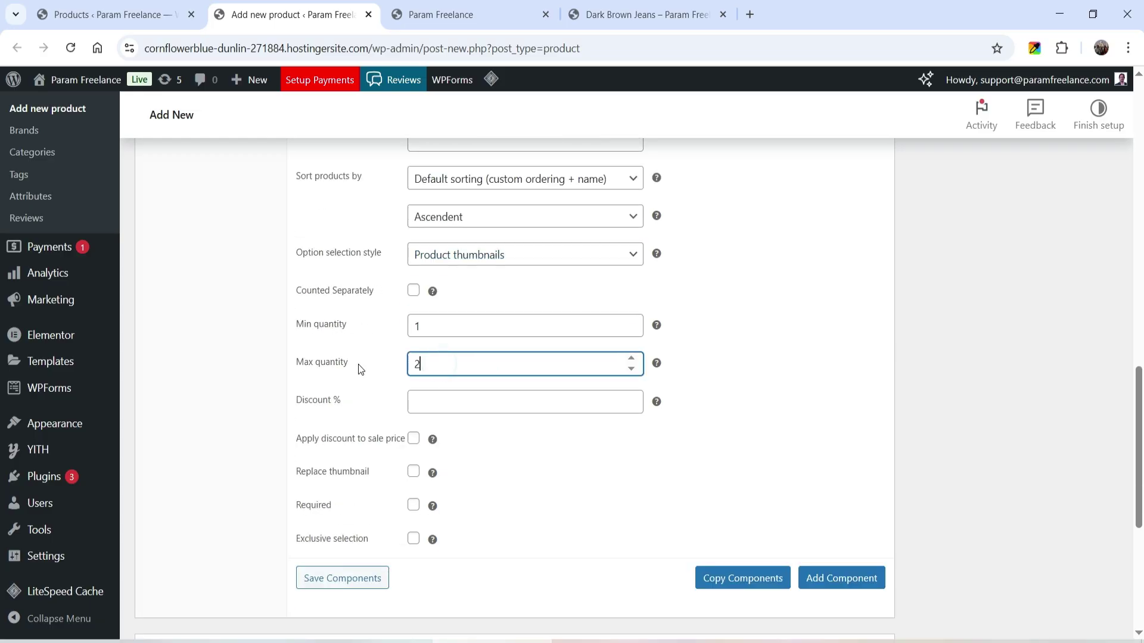
Step: Mark the Shoes component as Required and save the components
{"action": "scroll", "coordinate": [798, 366], "scroll_direction": "down", "scroll_amount": 2}
{"action": "left_click", "coordinate": [413, 349]}
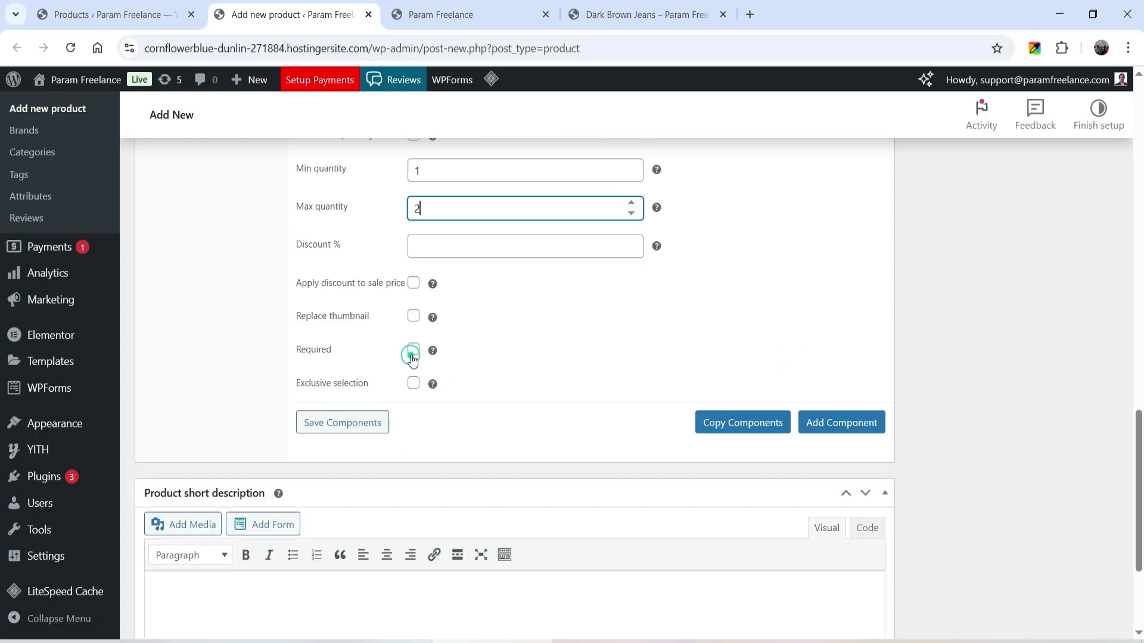
{"action": "left_click", "coordinate": [347, 423]}
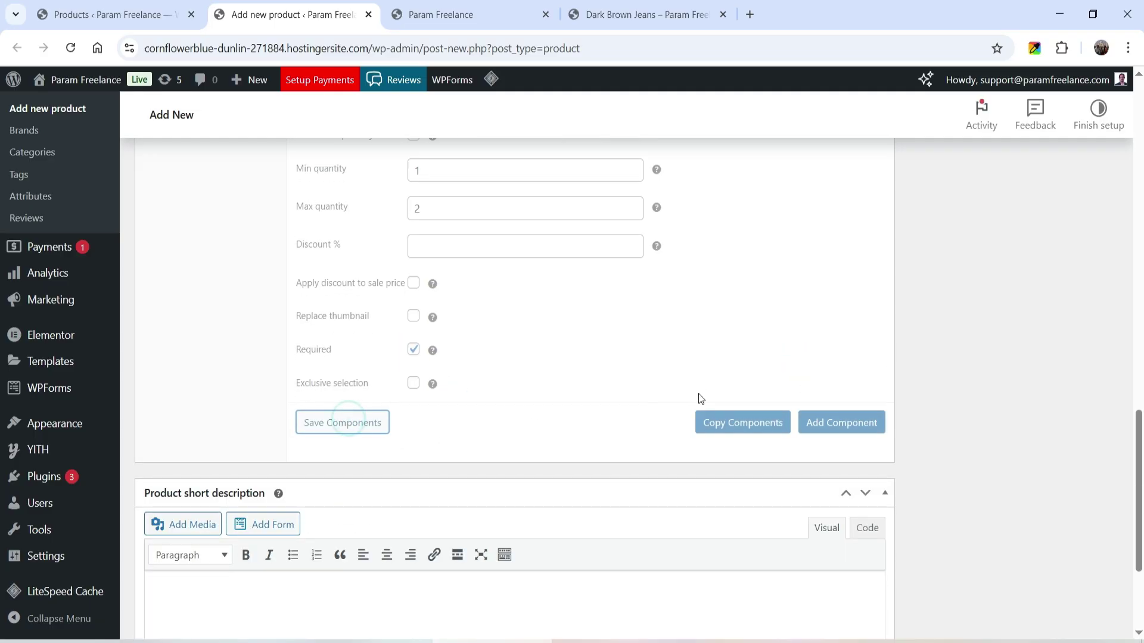
Step: Add a fourth component, name it "Bag" and describe it as "Select 1 bag"
{"action": "left_click", "coordinate": [842, 424]}
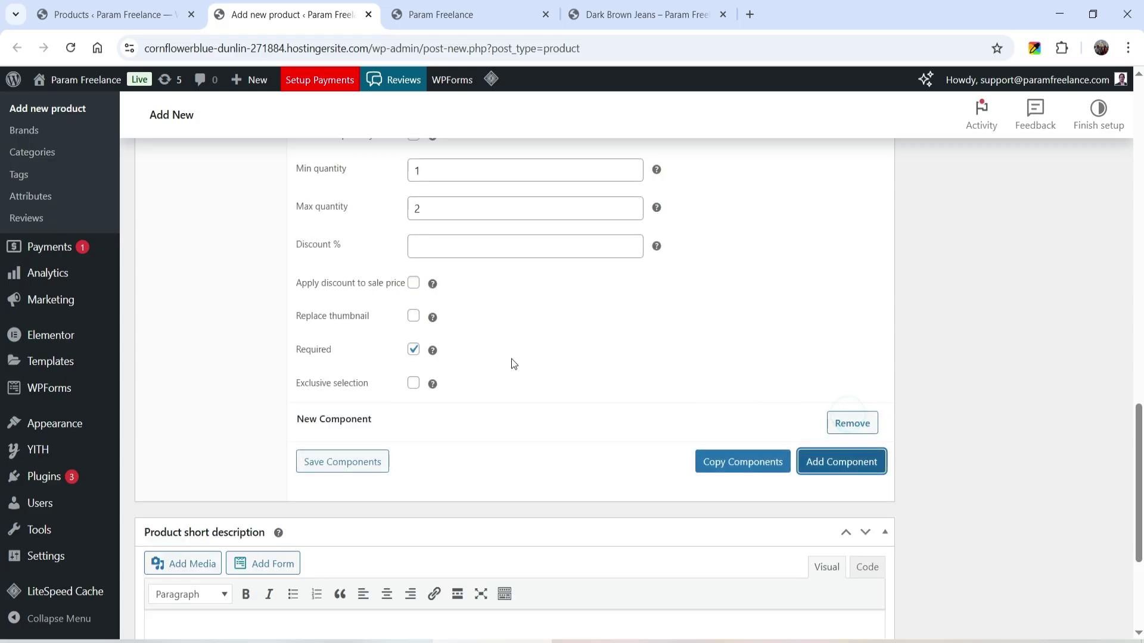
{"action": "scroll", "coordinate": [511, 358], "scroll_direction": "up", "scroll_amount": 5}
{"action": "left_click_drag", "start_coordinate": [476, 387], "coordinate": [298, 377]}
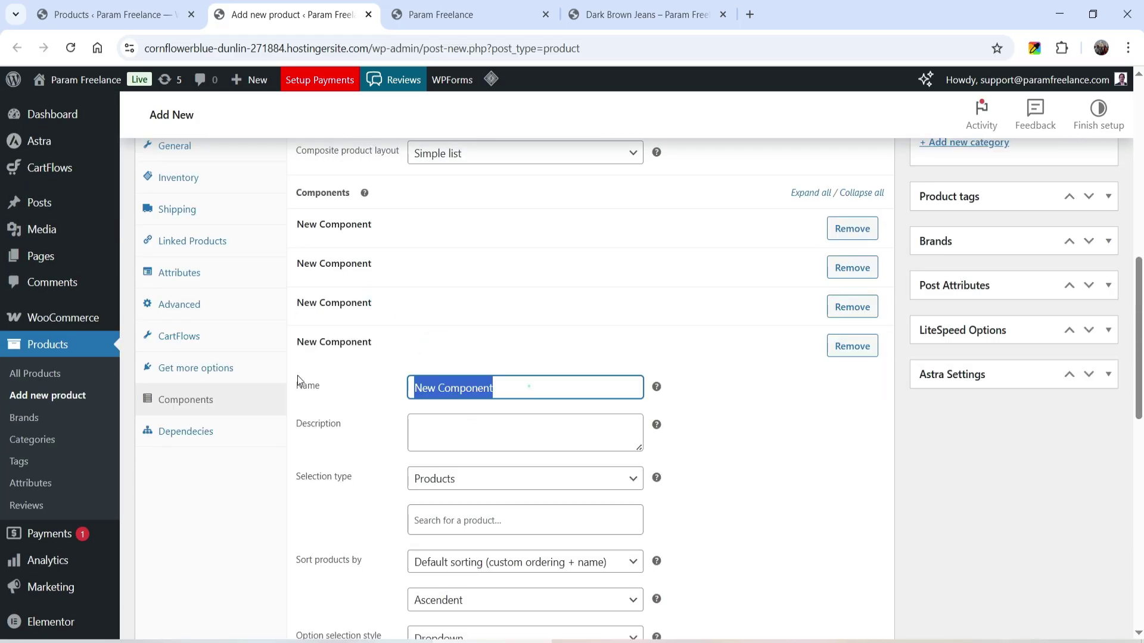
{"action": "type", "text": "Bag"}
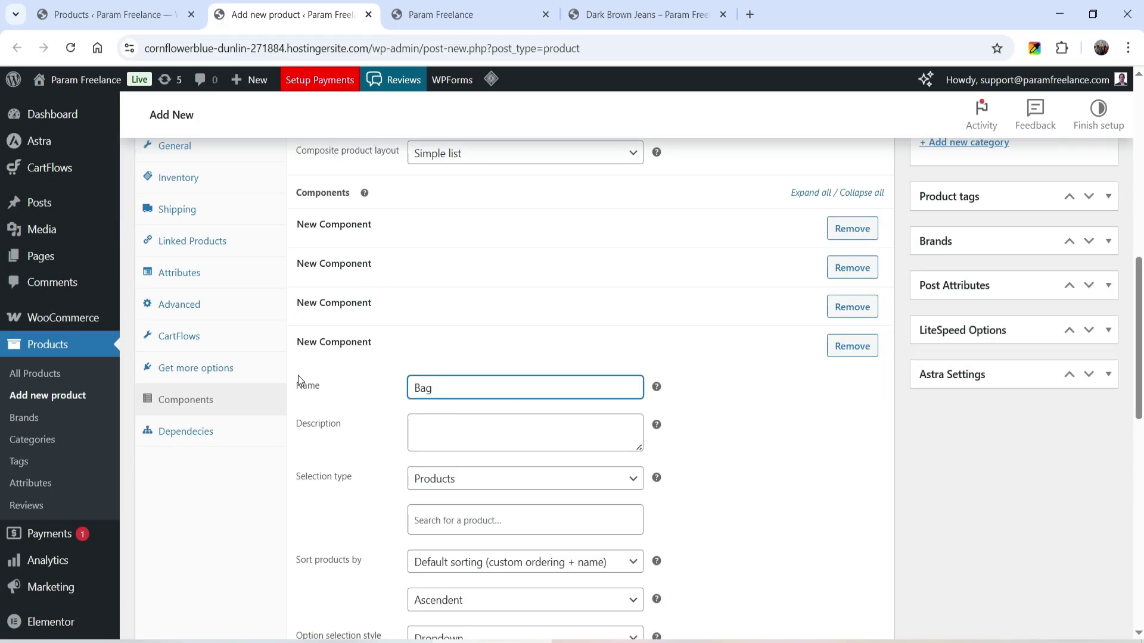
{"action": "left_click", "coordinate": [464, 438]}
{"action": "type", "text": "S"}
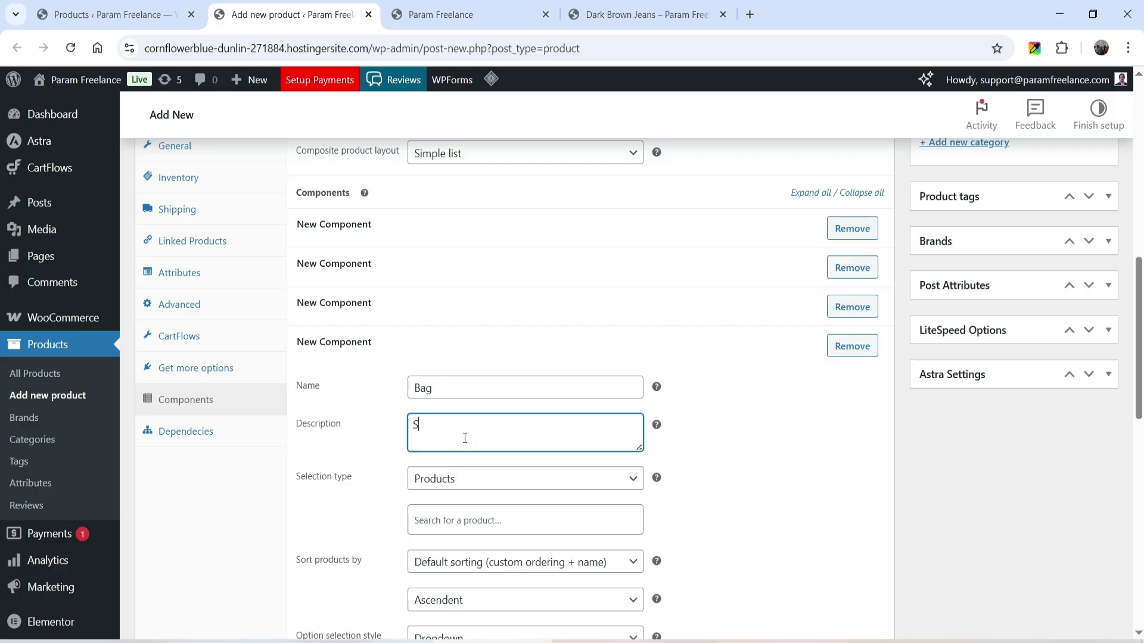
{"action": "type", "text": "elect 1 bag"}
Step: Add Black Over-the-shoulder Handbag and Bright Red Bag as the selectable products of the Bag component
{"action": "left_click", "coordinate": [461, 527]}
{"action": "type", "text": "bag"}
{"action": "left_click", "coordinate": [452, 549]}
{"action": "type", "text": "bag"}
{"action": "left_click", "coordinate": [464, 551]}
Step: Set the Bag component's option selection style to Radio button, mark it as Required and save the components
{"action": "scroll", "coordinate": [755, 388], "scroll_direction": "down", "scroll_amount": 5}
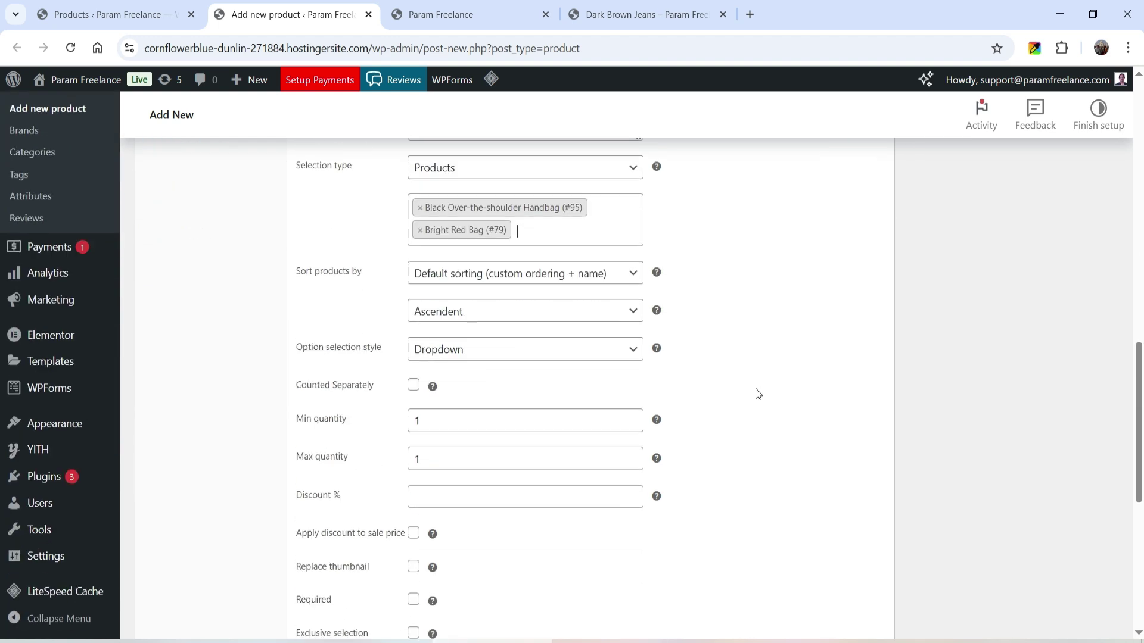
{"action": "left_click", "coordinate": [455, 351]}
{"action": "left_click", "coordinate": [463, 415]}
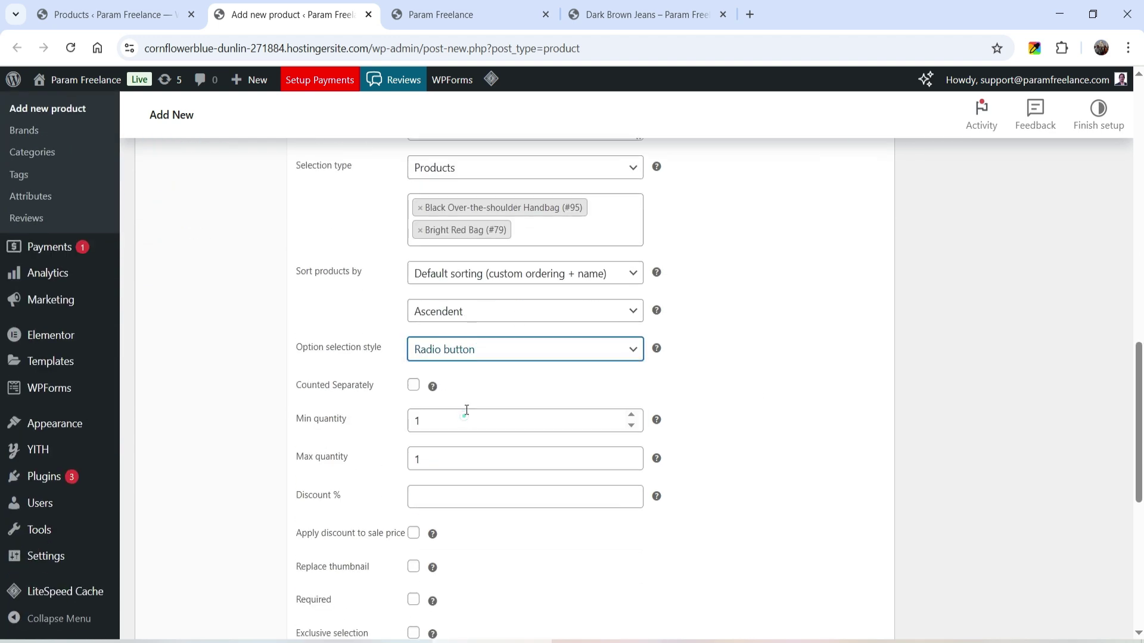
{"action": "left_click", "coordinate": [780, 367]}
{"action": "scroll", "coordinate": [744, 423], "scroll_direction": "down", "scroll_amount": 3}
{"action": "left_click", "coordinate": [413, 443]}
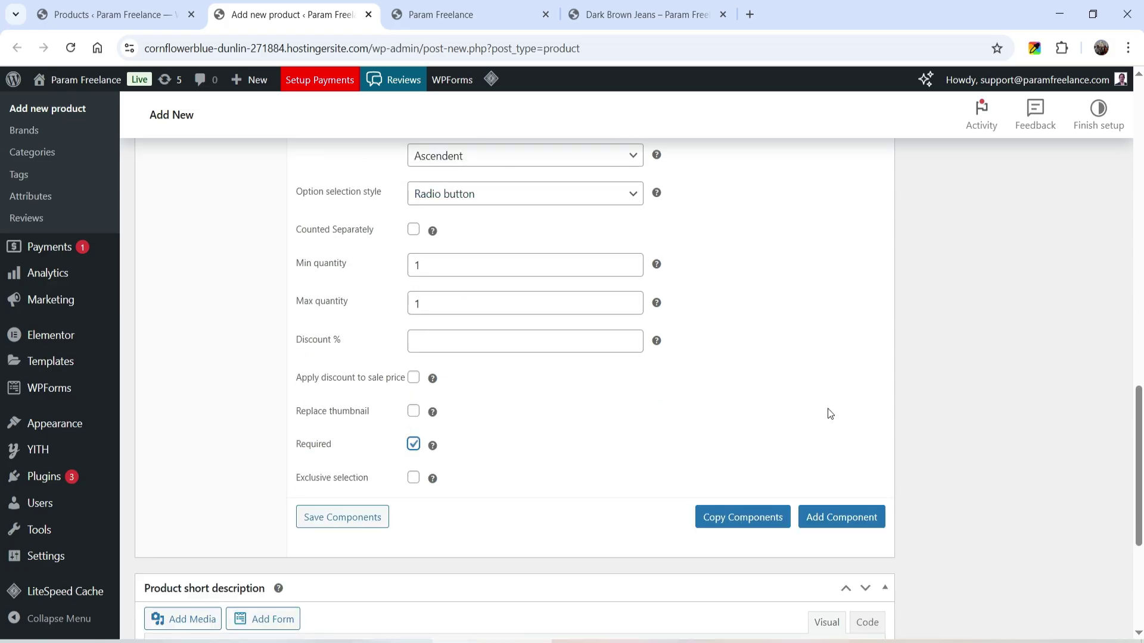
{"action": "left_click", "coordinate": [320, 518]}
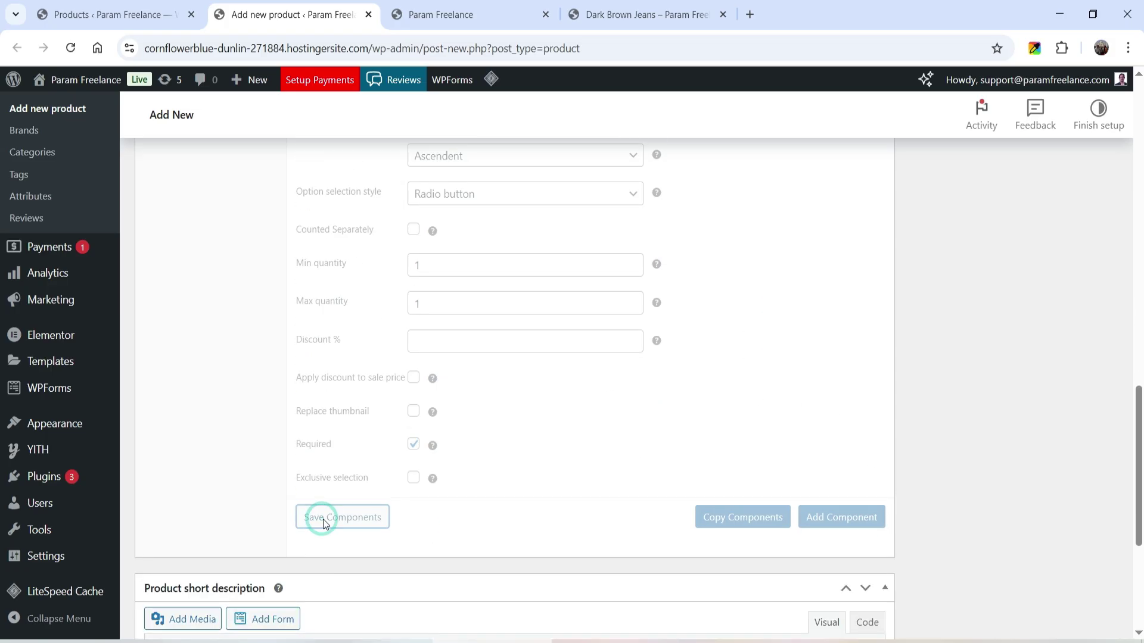
Step: Add a fifth component, expand it, name it "Bracelet" and describe it as "Select 1 bracelet"
{"action": "left_click", "coordinate": [865, 516]}
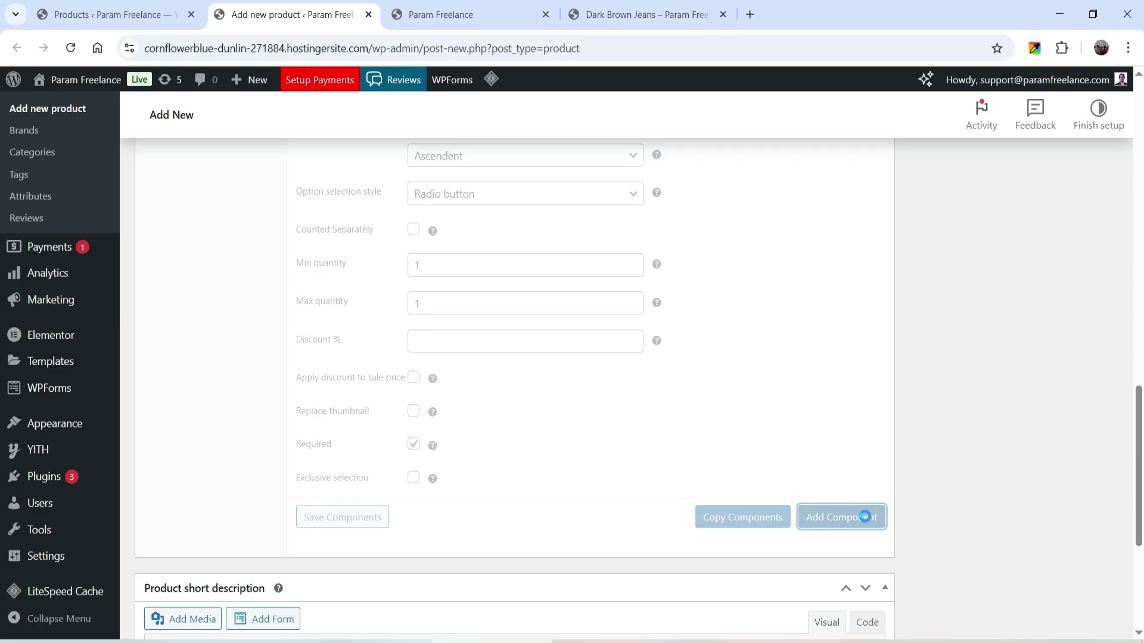
{"action": "scroll", "coordinate": [625, 350], "scroll_direction": "up", "scroll_amount": 4}
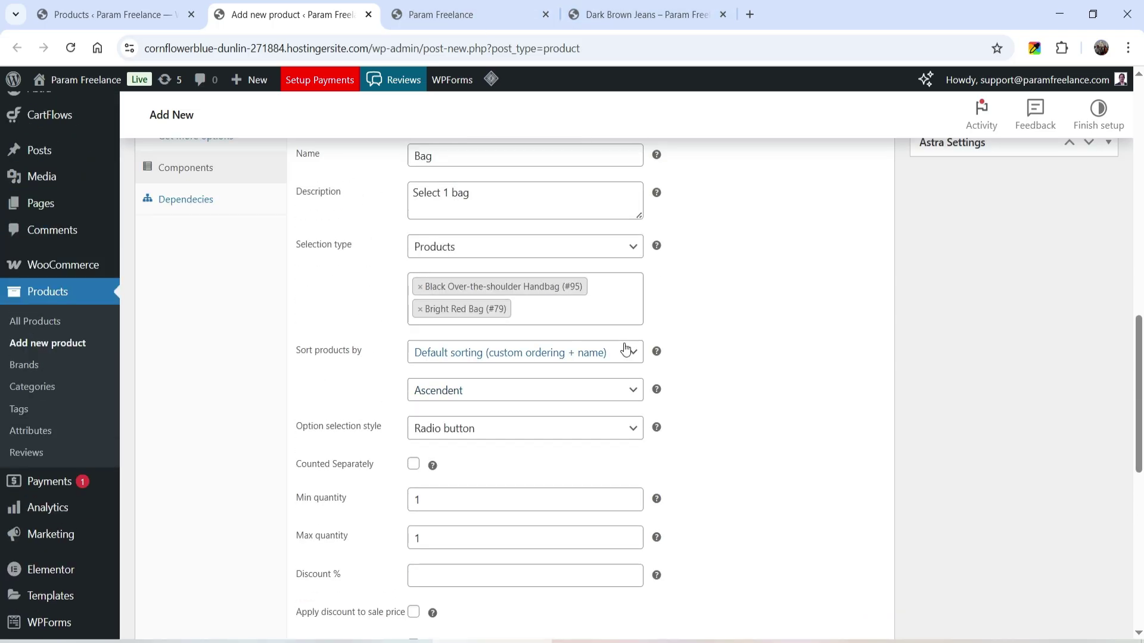
{"action": "scroll", "coordinate": [626, 343], "scroll_direction": "up", "scroll_amount": 4}
{"action": "left_click", "coordinate": [413, 260]}
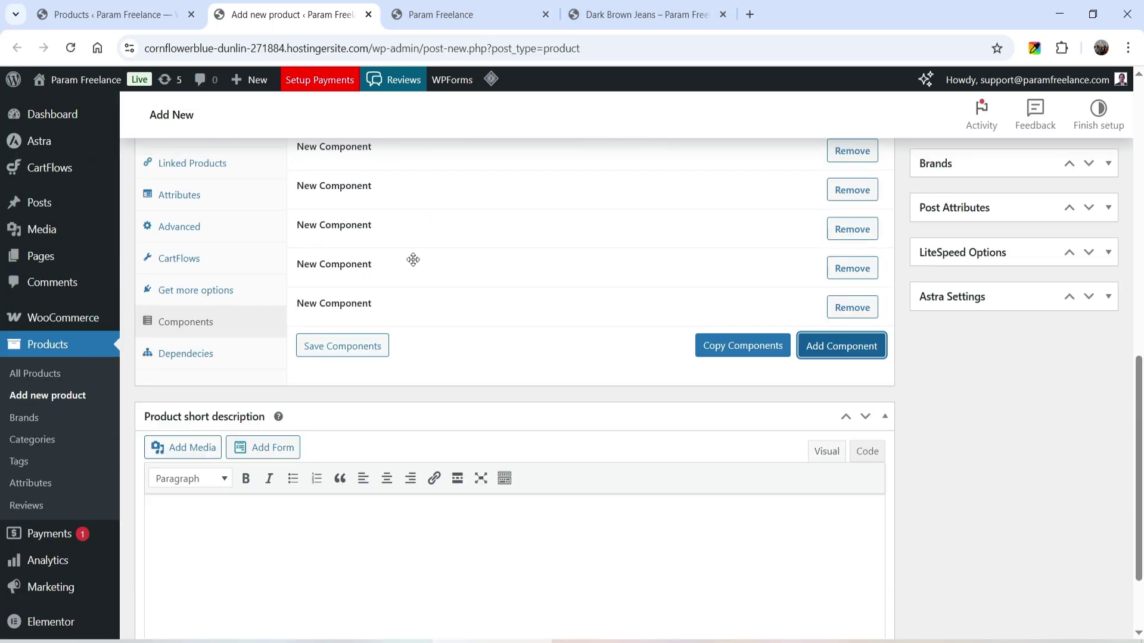
{"action": "left_click", "coordinate": [421, 304]}
{"action": "triple_click", "coordinate": [546, 342]}
{"action": "type", "text": "Bracelet"}
{"action": "left_click", "coordinate": [439, 390]}
{"action": "type", "text": "Select 1 bracelet"}
Step: Add Anchor Bracelet, Boho Bangle Bracelet and Buddha Bracelet as the selectable products of the Bracelet component
{"action": "scroll", "coordinate": [514, 357], "scroll_direction": "down", "scroll_amount": 4}
{"action": "left_click", "coordinate": [465, 240]}
{"action": "type", "text": "brace"}
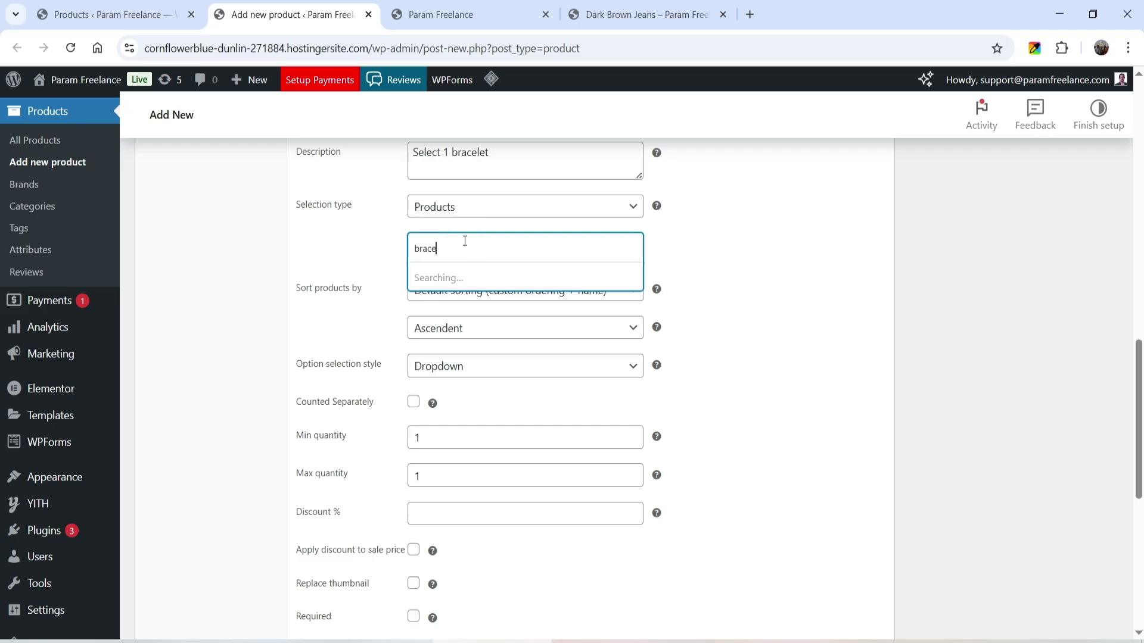
{"action": "left_click", "coordinate": [452, 278]}
{"action": "type", "text": "brace"}
{"action": "left_click", "coordinate": [460, 324]}
{"action": "type", "text": "brace"}
{"action": "left_click", "coordinate": [476, 356]}
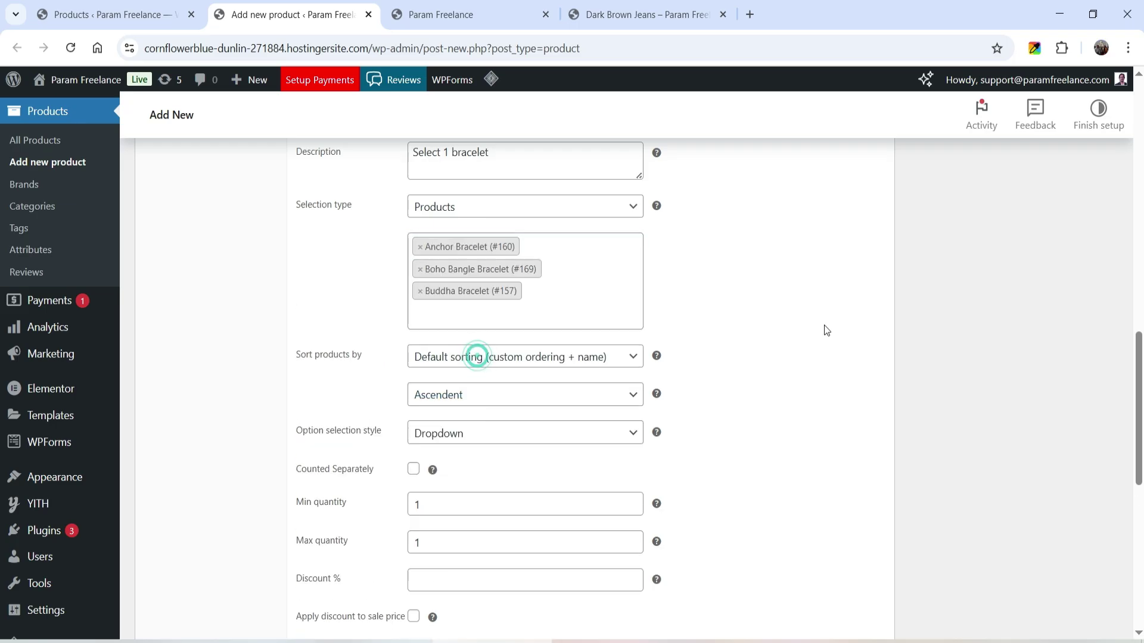
Step: Choose Dropdown as the Bracelet component's option selection style and save the components
{"action": "left_click", "coordinate": [464, 436]}
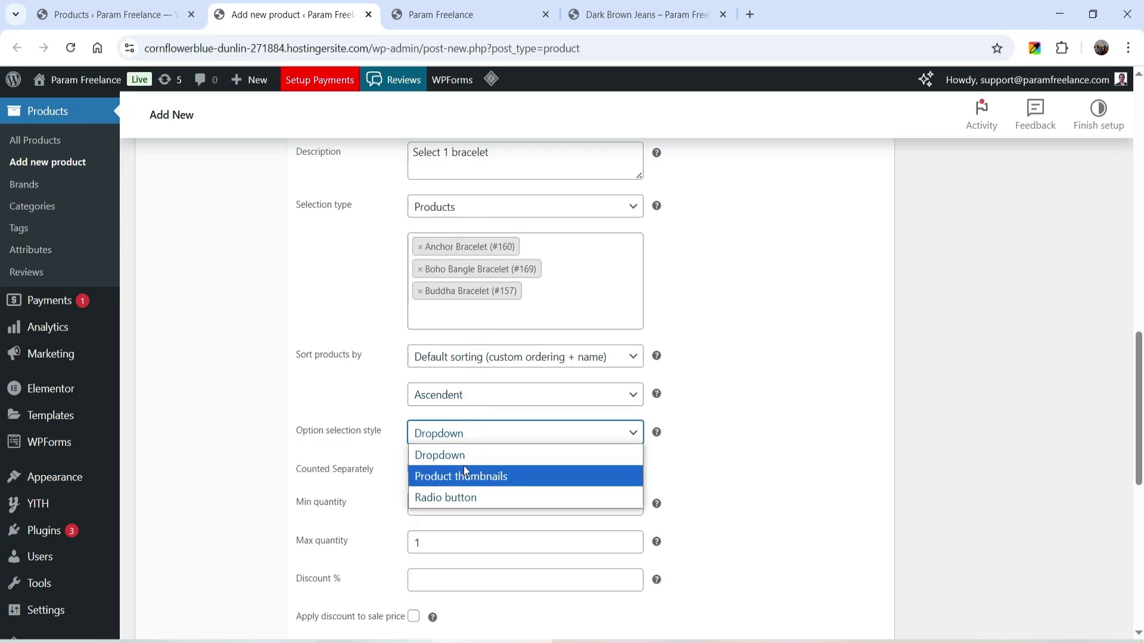
{"action": "left_click", "coordinate": [463, 460]}
{"action": "scroll", "coordinate": [844, 377], "scroll_direction": "down", "scroll_amount": 3}
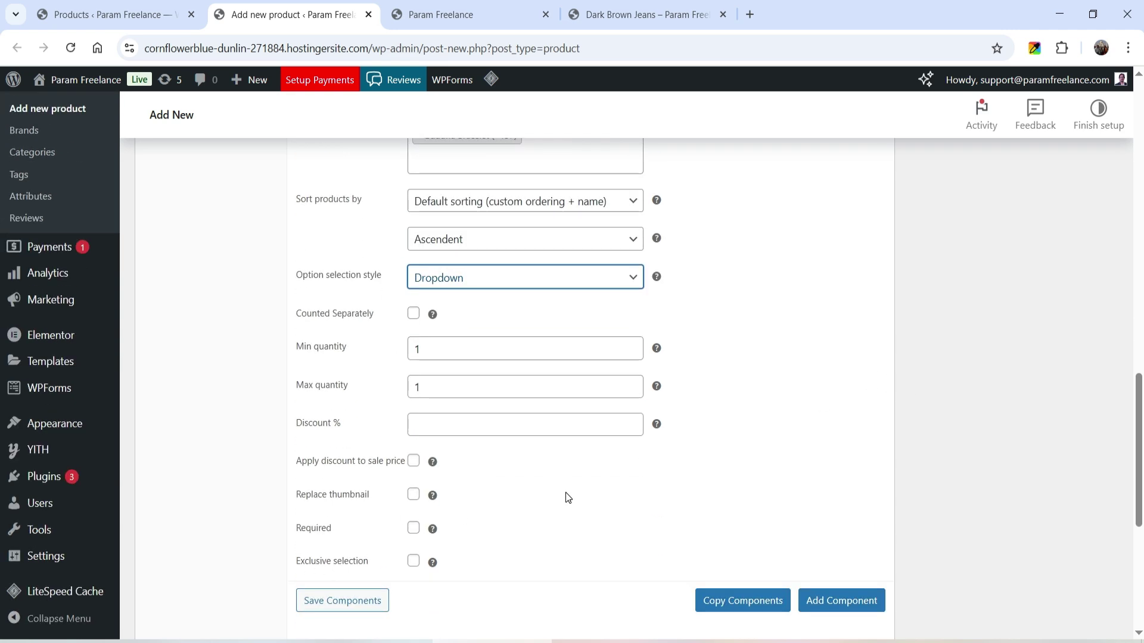
{"action": "scroll", "coordinate": [570, 497], "scroll_direction": "down", "scroll_amount": 4}
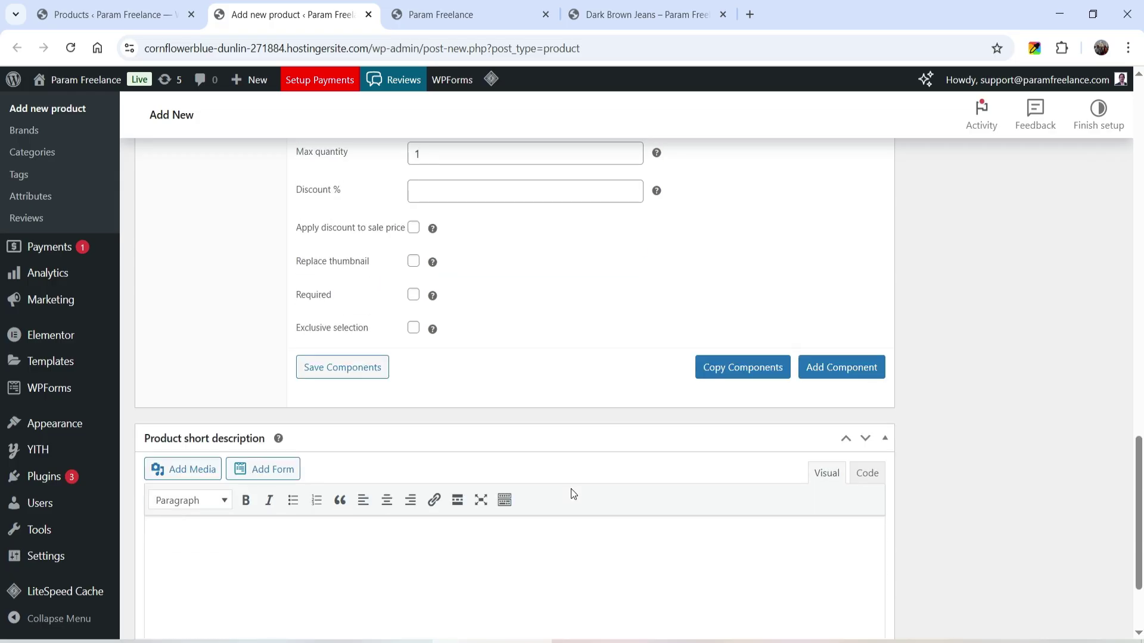
{"action": "left_click", "coordinate": [334, 365]}
Step: Write the short description "All in one compbo product at discounted price. Select 1 T shirt", listing 1 Jeans, 2 Shoes, 1 Bag, 1 Bracelet below
{"action": "scroll", "coordinate": [1007, 369], "scroll_direction": "down", "scroll_amount": 2}
{"action": "left_click", "coordinate": [419, 445]}
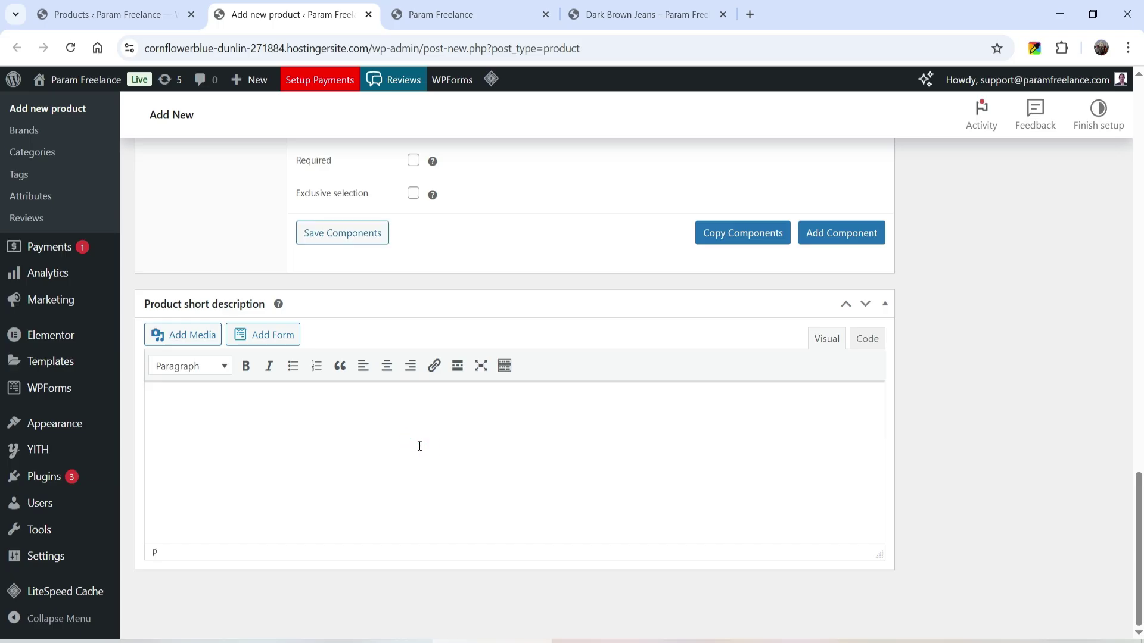
{"action": "type", "text": "S"}
{"action": "key", "text": "BackSpace"}
{"action": "type", "text": "All in one compbo prod"}
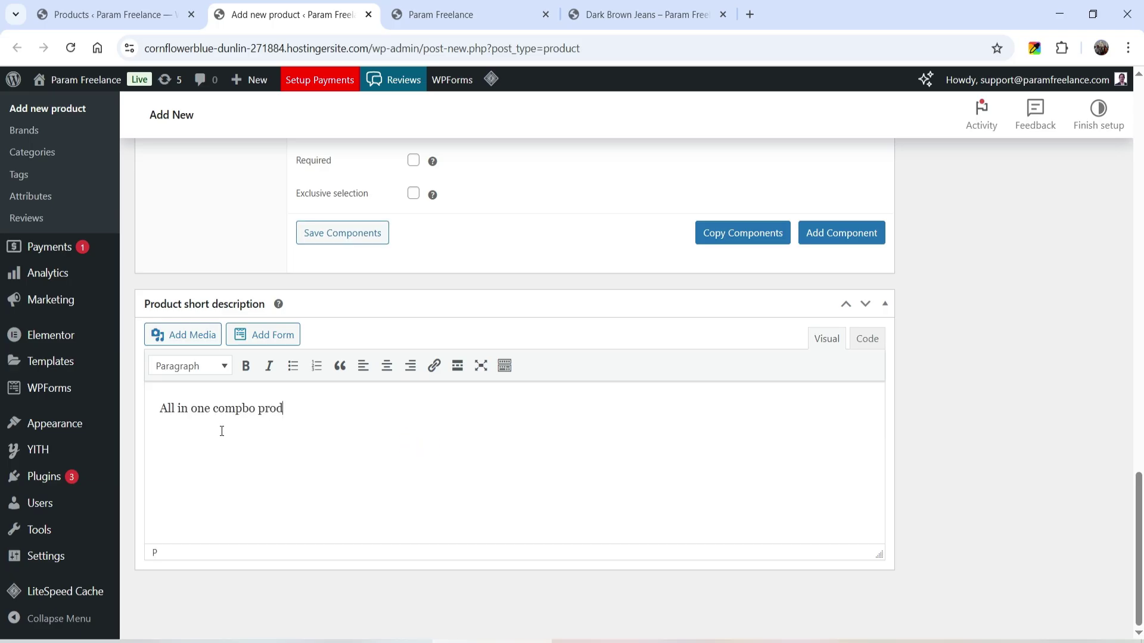
{"action": "type", "text": "uct at discounted price. Select 1 T shirt 1 Jeans 2 Shoes 1 Bag 1 Bracelet"}
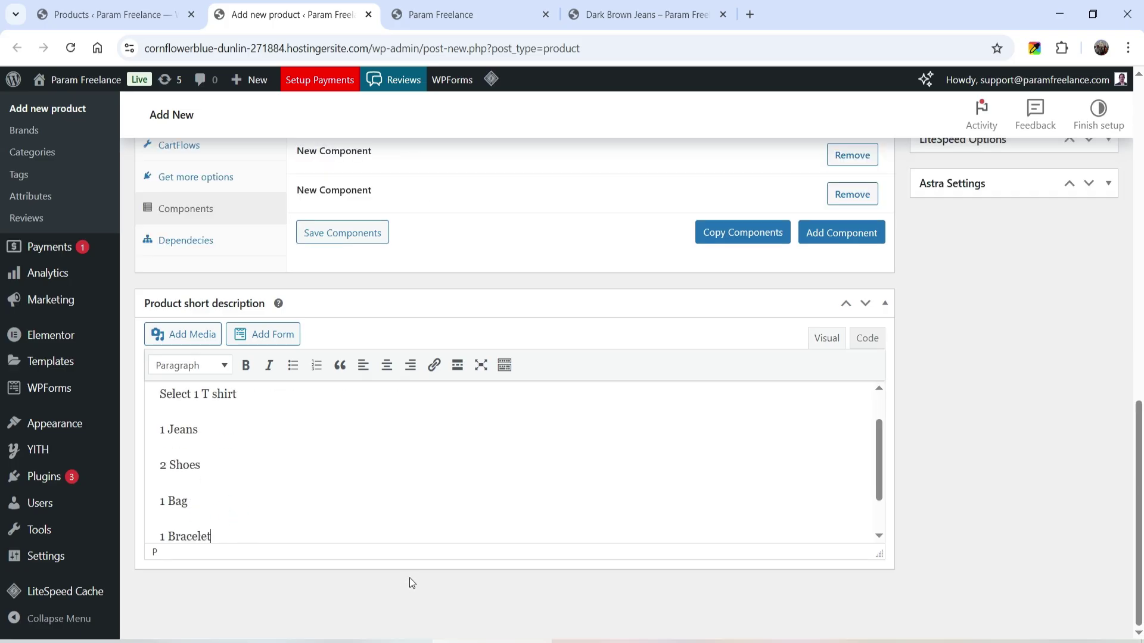
Step: Set banner-05.jpg from the media library as the product image and save the components
{"action": "scroll", "coordinate": [1099, 429], "scroll_direction": "up", "scroll_amount": 7}
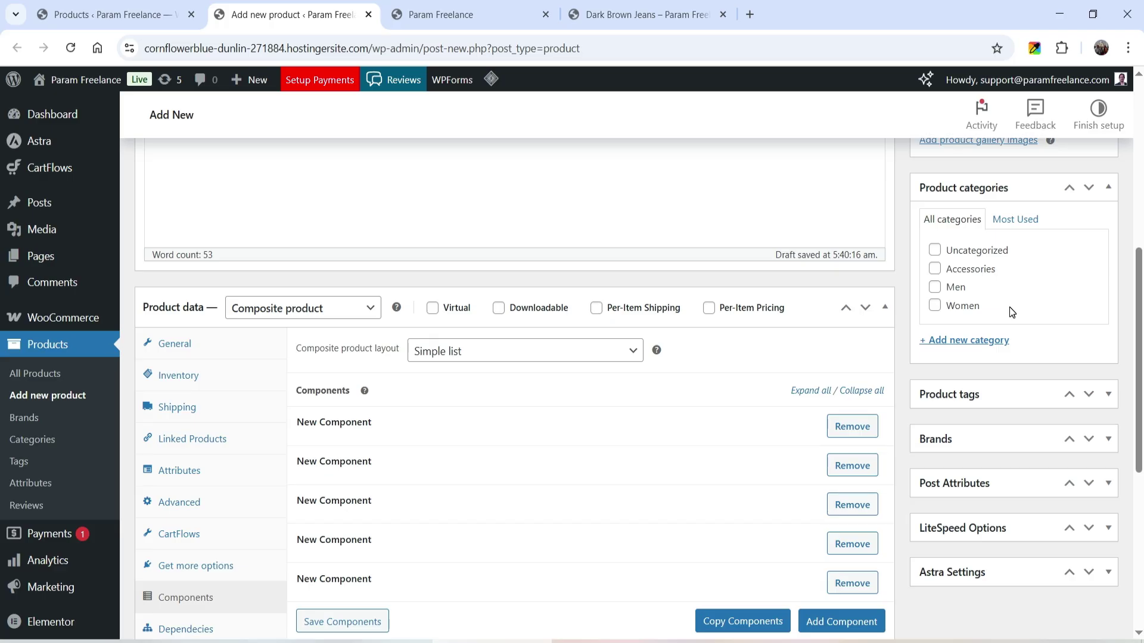
{"action": "scroll", "coordinate": [1020, 332], "scroll_direction": "up", "scroll_amount": 3}
{"action": "left_click", "coordinate": [947, 217]}
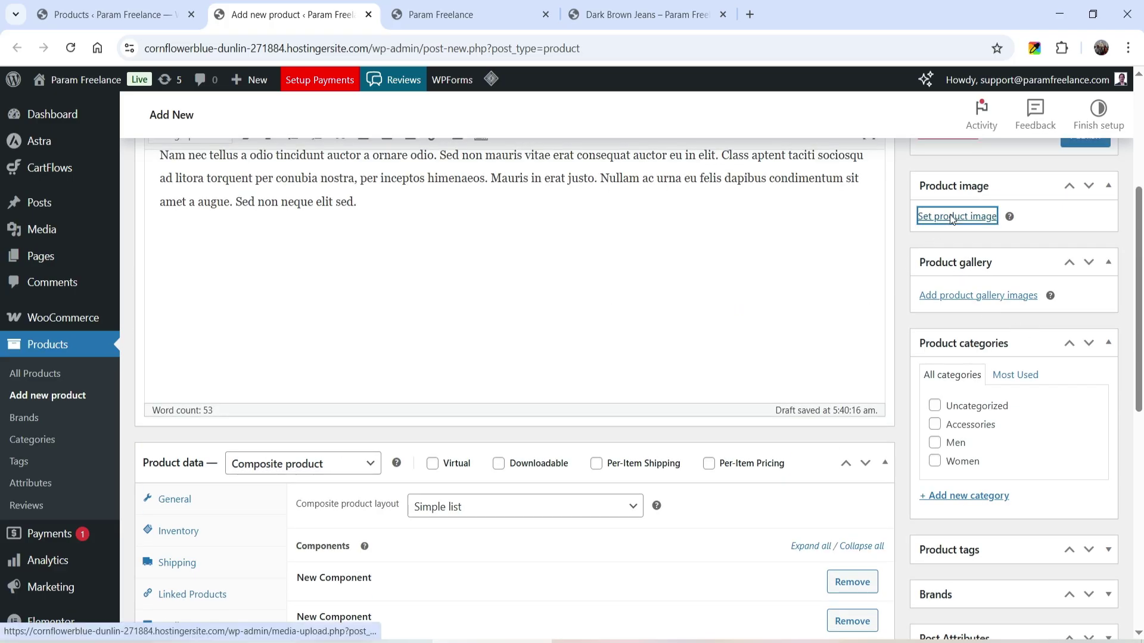
{"action": "scroll", "coordinate": [551, 463], "scroll_direction": "down", "scroll_amount": 15}
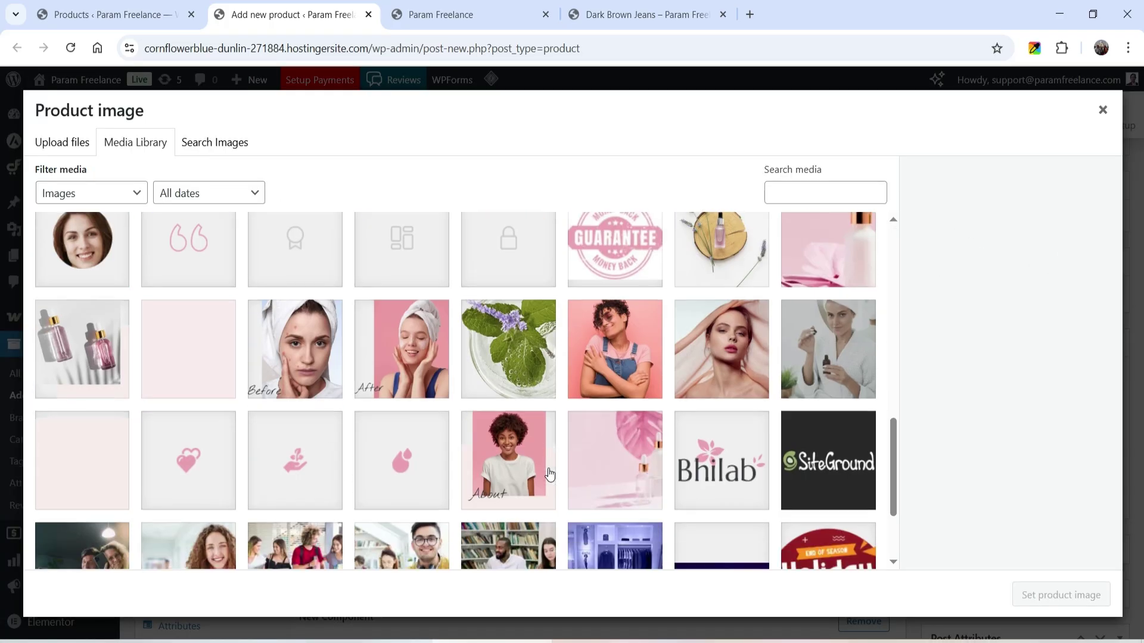
{"action": "left_click", "coordinate": [458, 551]}
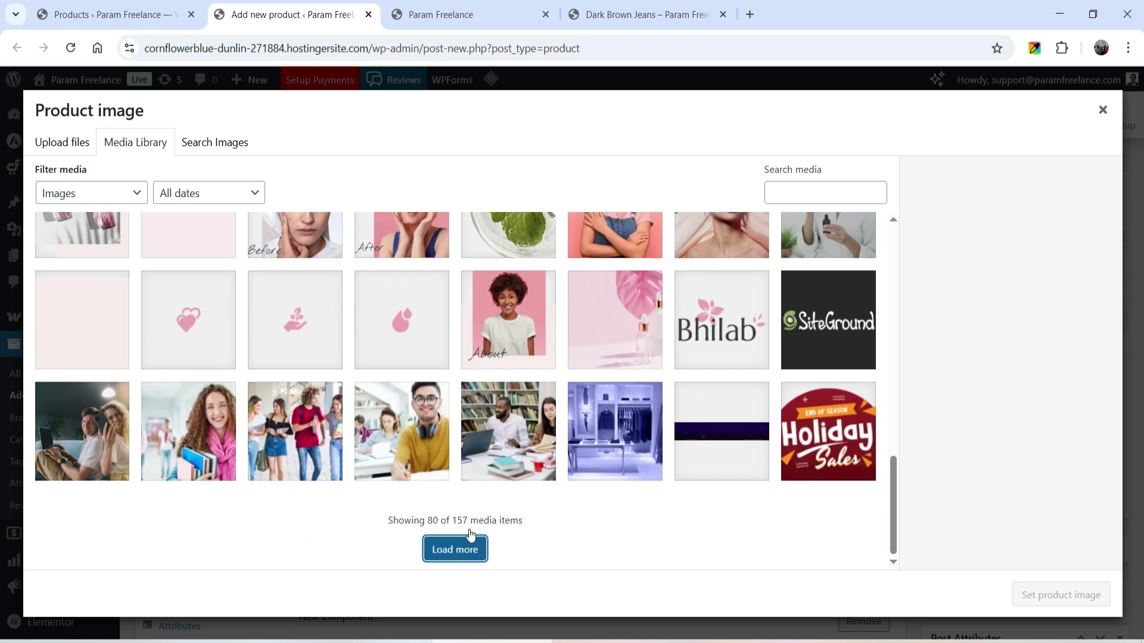
{"action": "scroll", "coordinate": [489, 410], "scroll_direction": "up", "scroll_amount": 2}
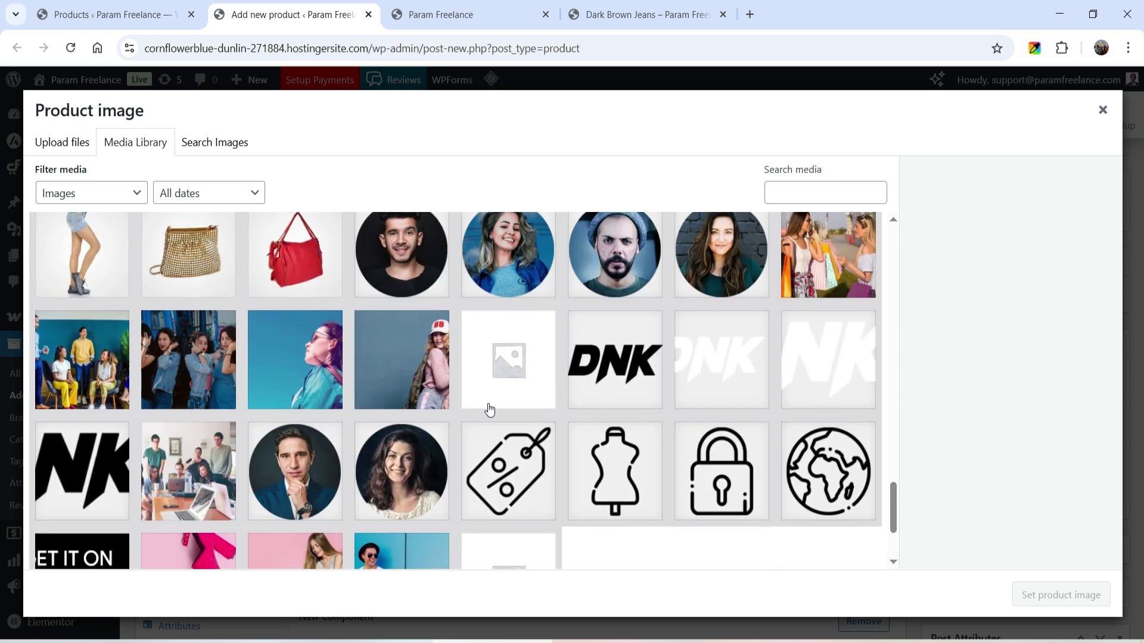
{"action": "left_click", "coordinate": [179, 356]}
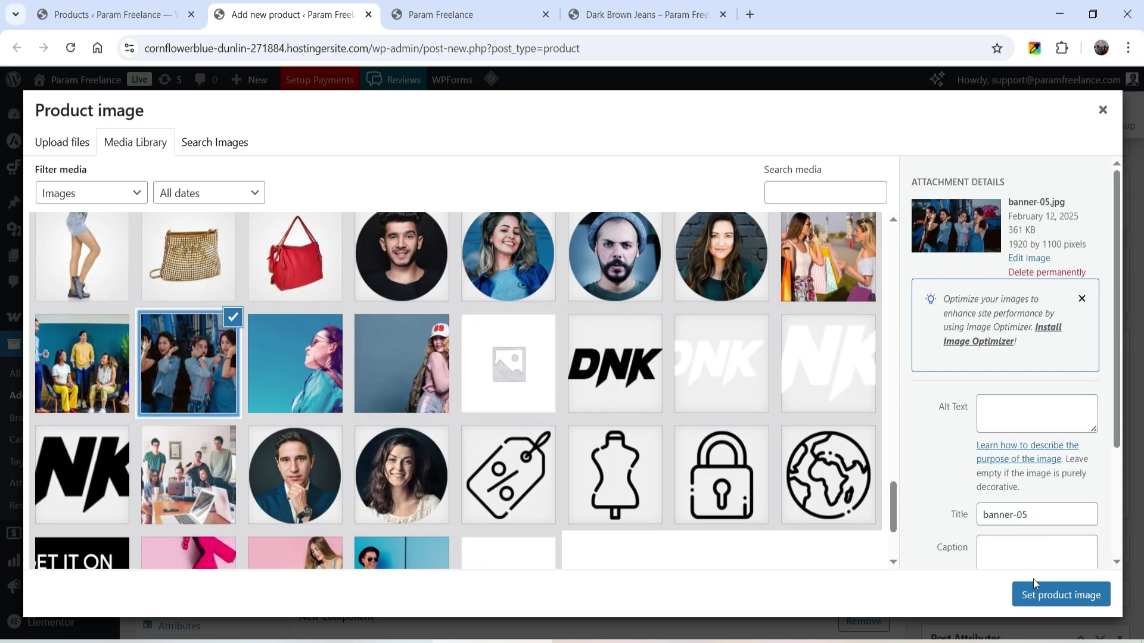
{"action": "left_click", "coordinate": [1049, 595]}
{"action": "scroll", "coordinate": [718, 348], "scroll_direction": "down", "scroll_amount": 6}
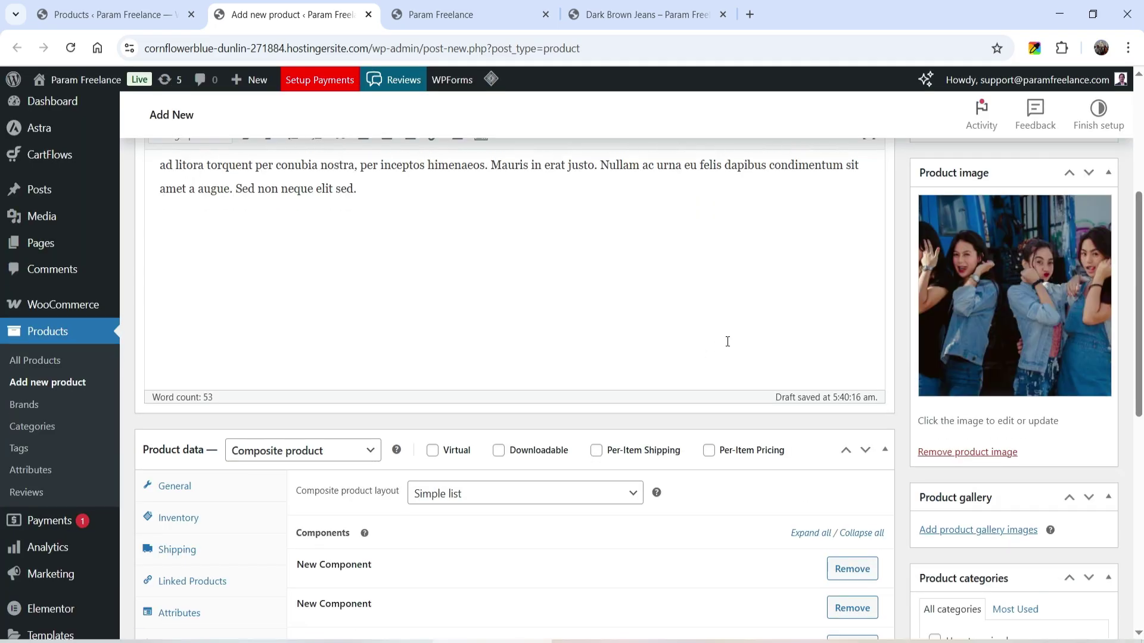
{"action": "left_click", "coordinate": [343, 390]}
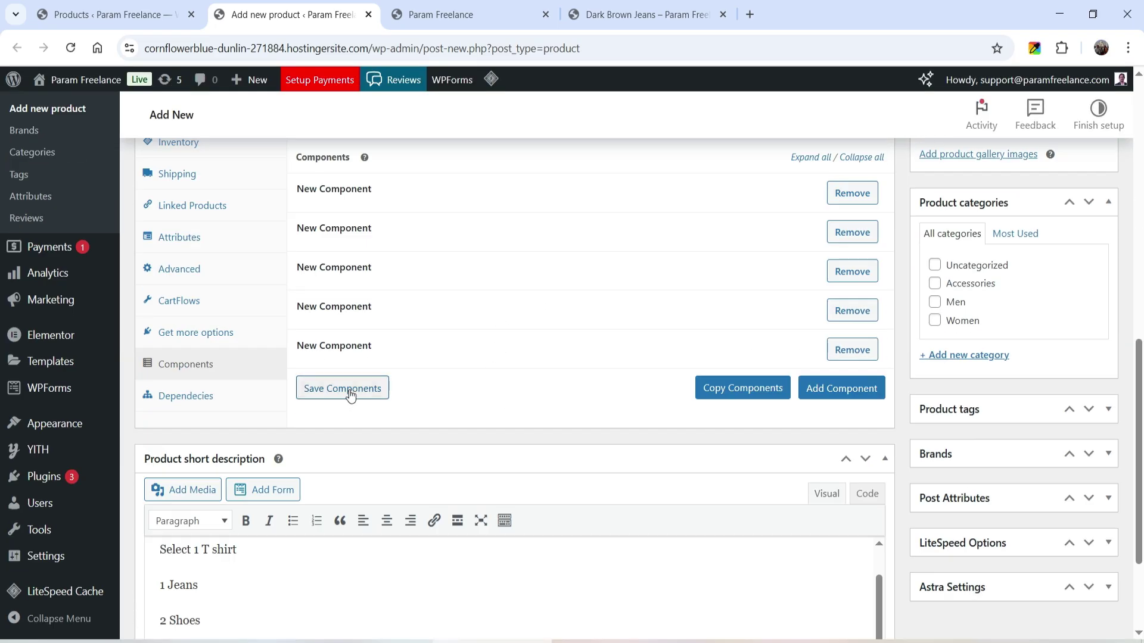
Step: Add a new dependence to the composite product and expand it to examine its rules for each component
{"action": "left_click", "coordinate": [194, 399]}
{"action": "scroll", "coordinate": [592, 375], "scroll_direction": "up", "scroll_amount": 3}
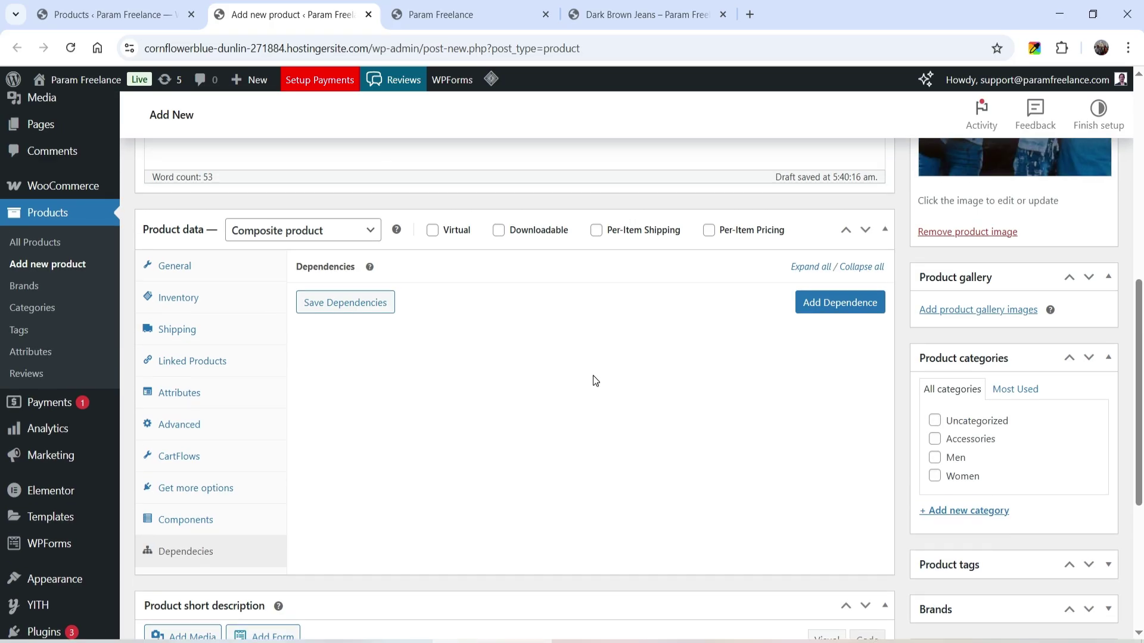
{"action": "left_click", "coordinate": [856, 304]}
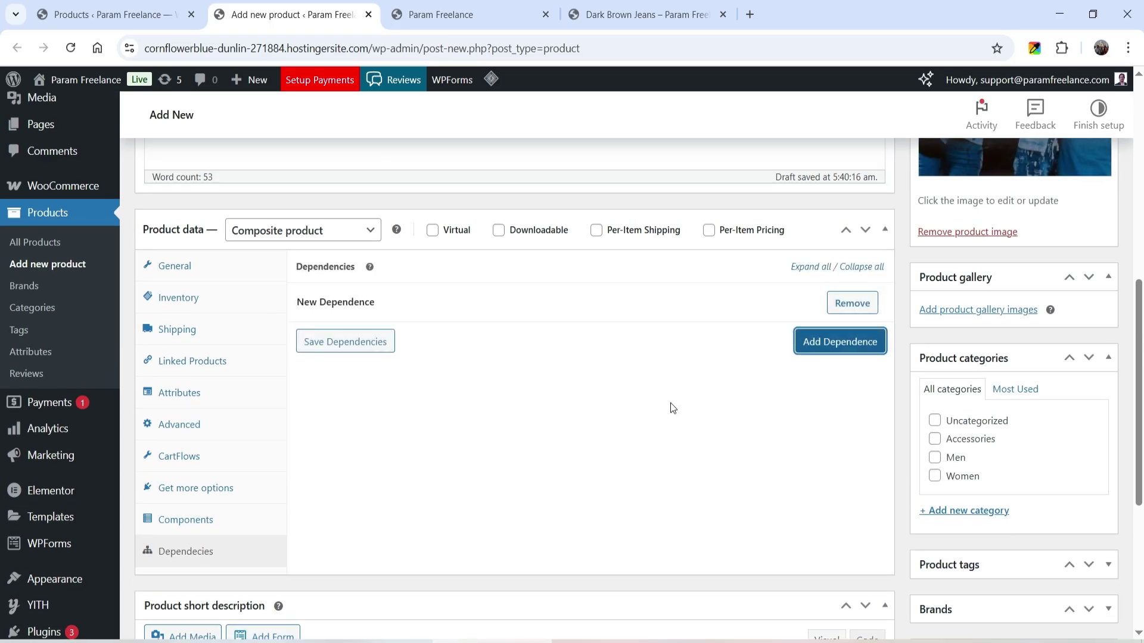
{"action": "left_click", "coordinate": [353, 309]}
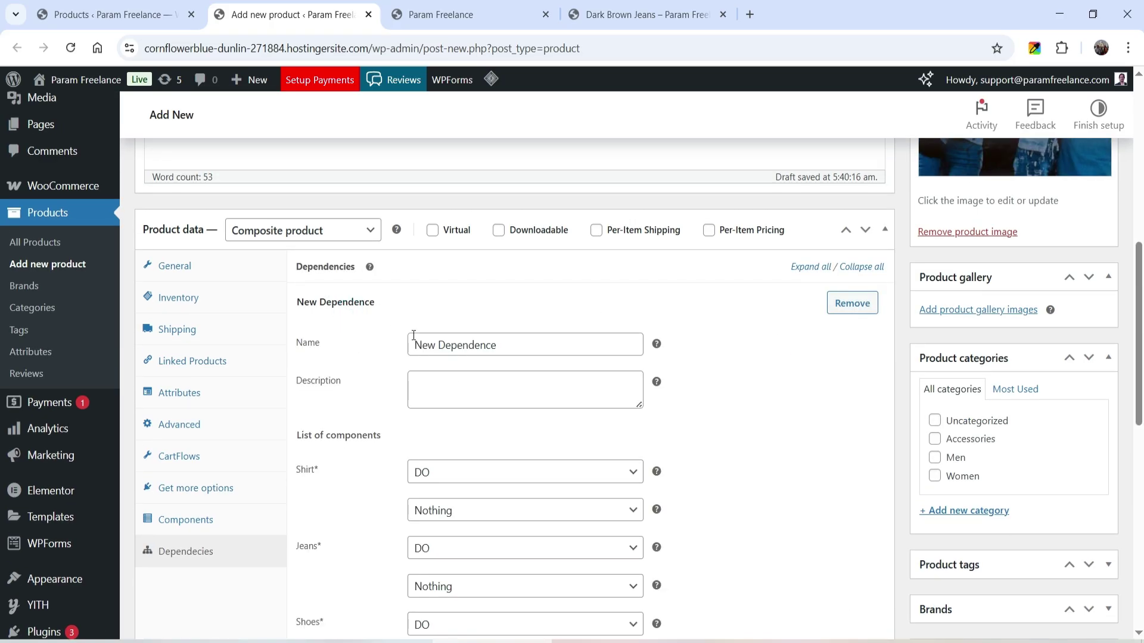
{"action": "scroll", "coordinate": [466, 361], "scroll_direction": "down", "scroll_amount": 3}
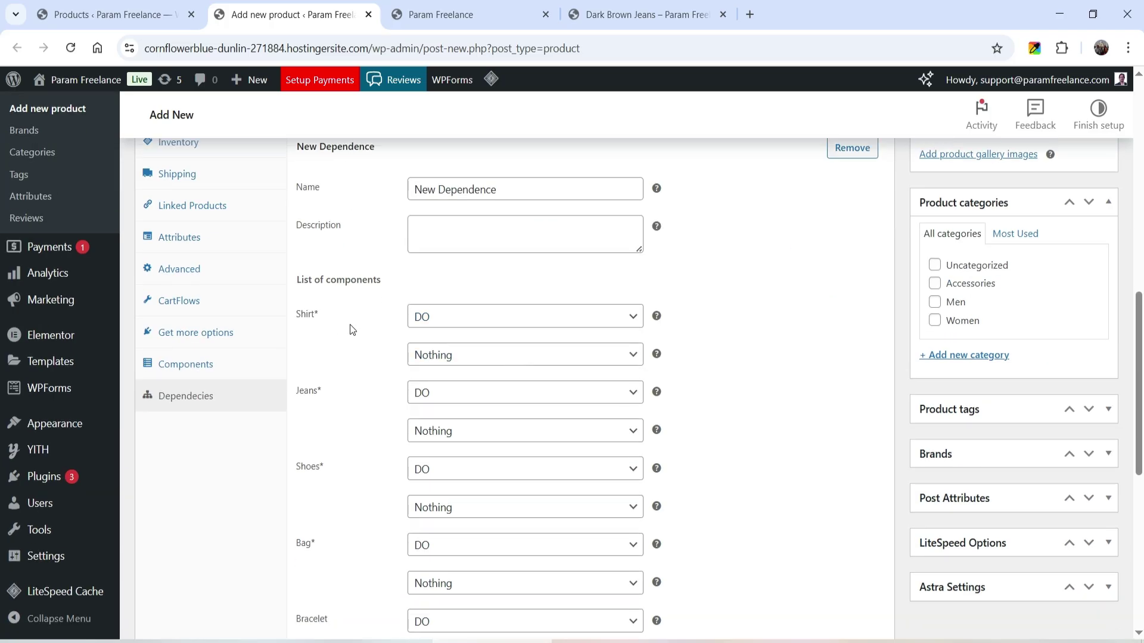
{"action": "scroll", "coordinate": [577, 324], "scroll_direction": "down", "scroll_amount": 5}
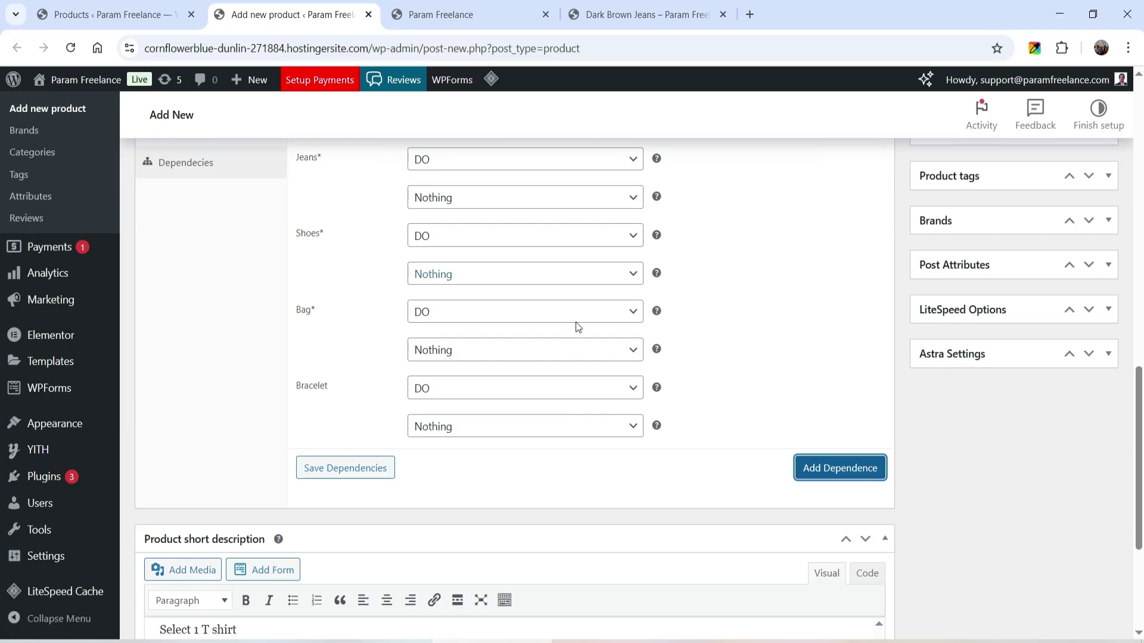
Step: Publish the All in One Product combo and open its permalink in a new browser tab
{"action": "scroll", "coordinate": [697, 355], "scroll_direction": "up", "scroll_amount": 12}
{"action": "left_click", "coordinate": [1092, 212]}
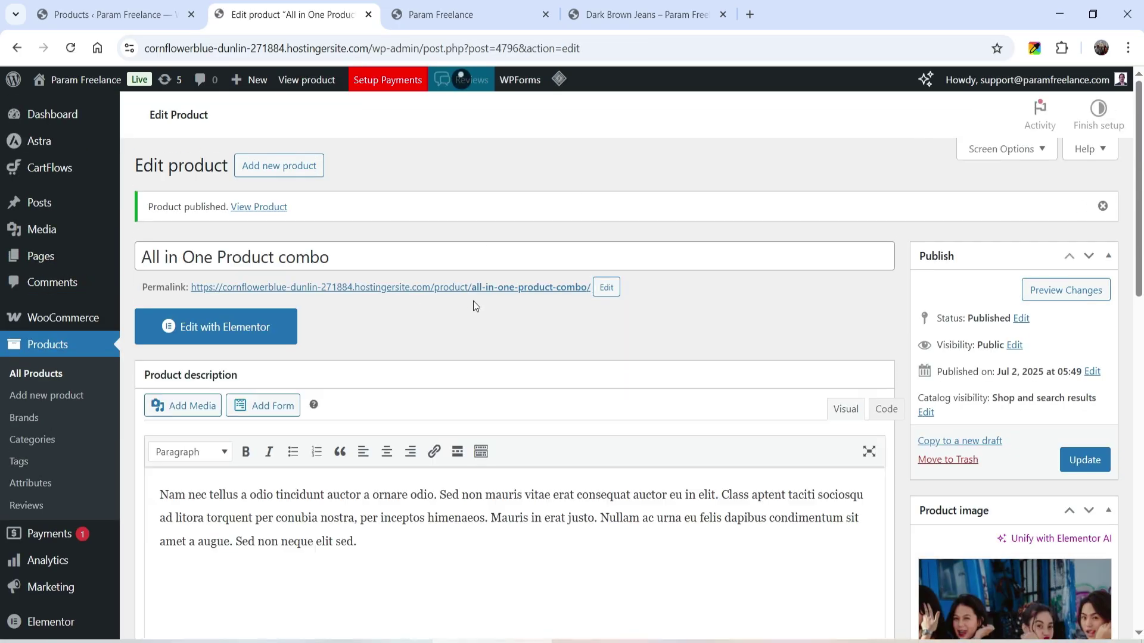
{"action": "right_click", "coordinate": [476, 289]}
{"action": "left_click", "coordinate": [499, 305]}
{"action": "left_click", "coordinate": [513, 21]}
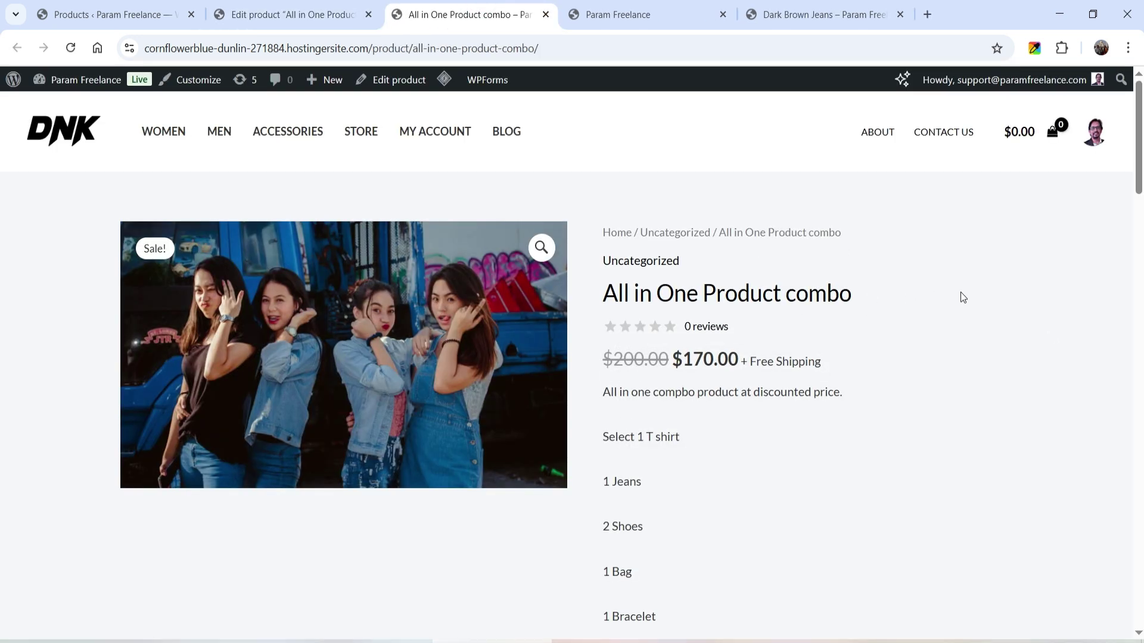
Step: Examine the published combo's price, short description and the Shirt component's instruction and product choices
{"action": "scroll", "coordinate": [606, 279], "scroll_direction": "down", "scroll_amount": 1}
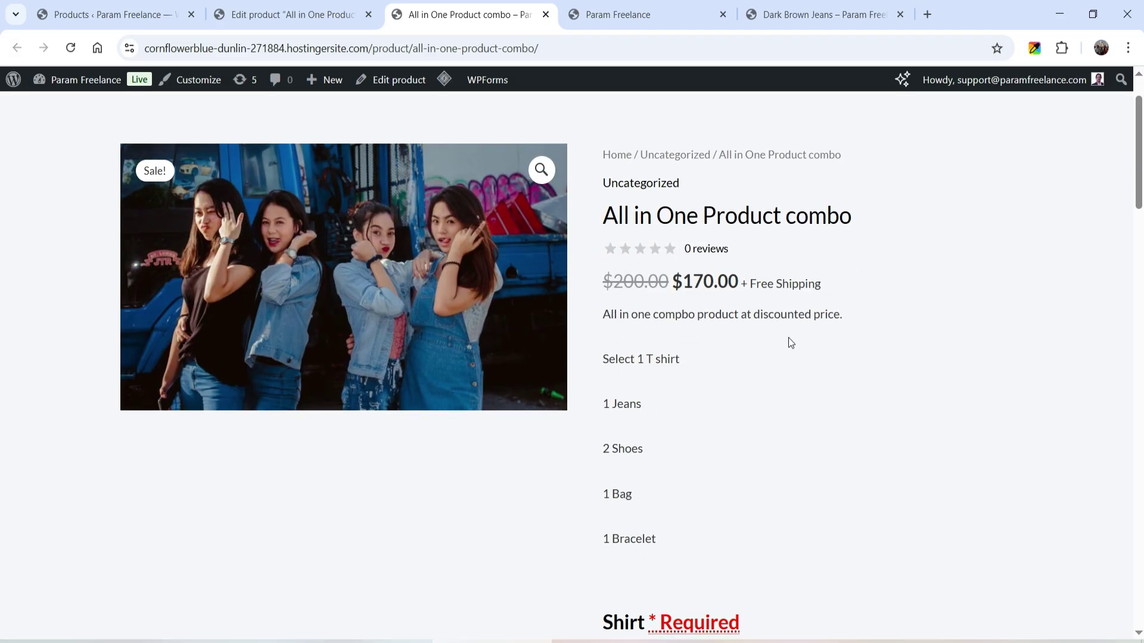
{"action": "scroll", "coordinate": [788, 337], "scroll_direction": "down", "scroll_amount": 1}
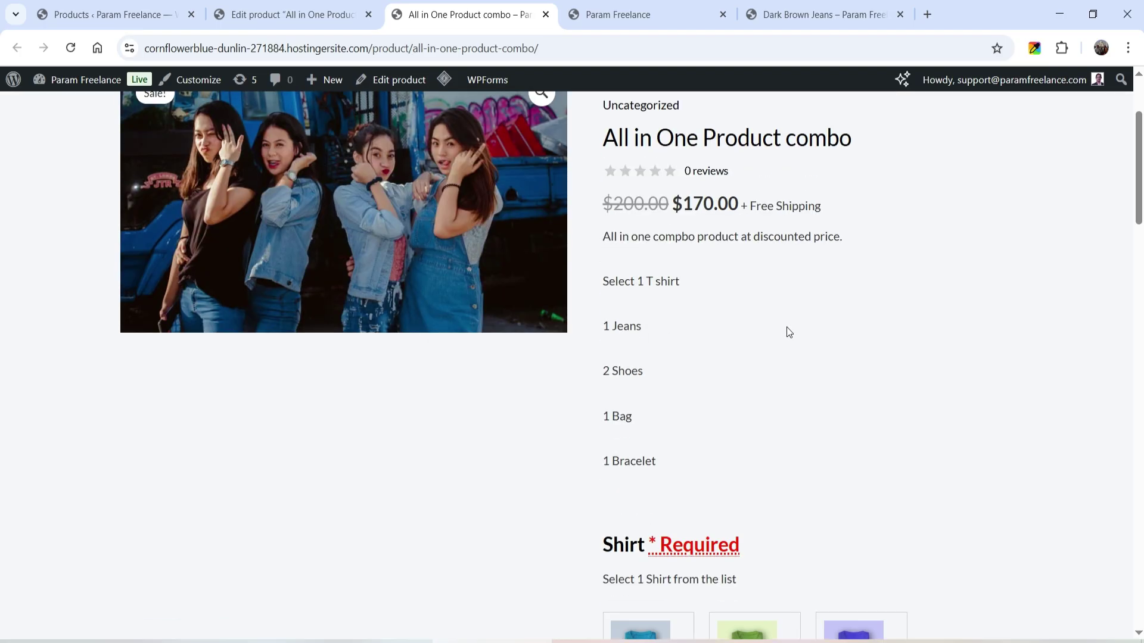
{"action": "scroll", "coordinate": [721, 325], "scroll_direction": "down", "scroll_amount": 1}
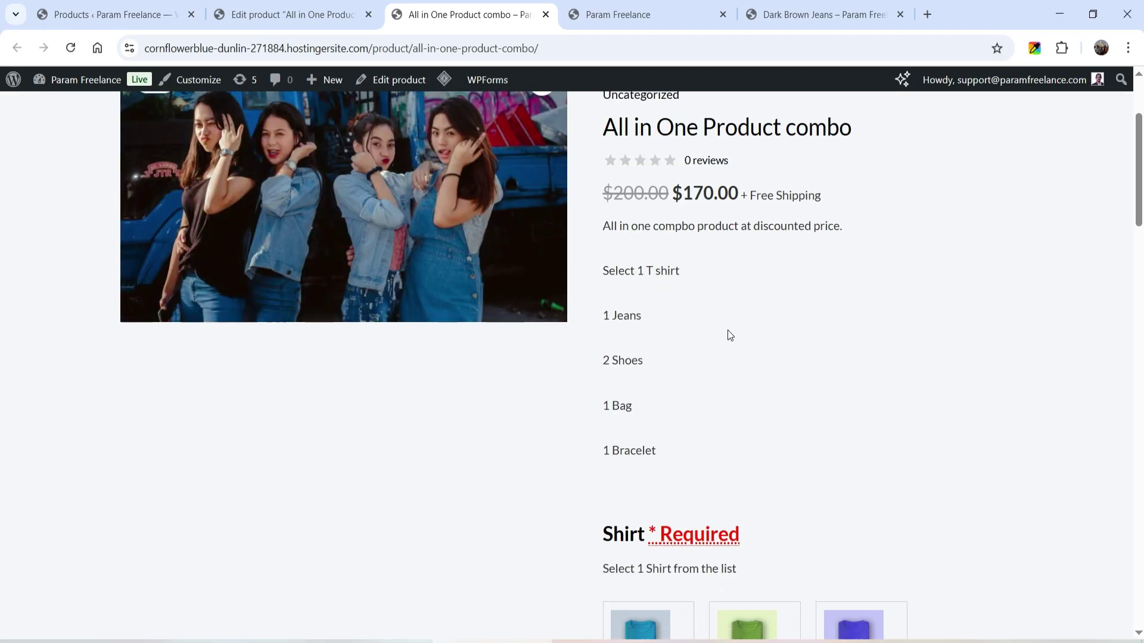
{"action": "scroll", "coordinate": [655, 340], "scroll_direction": "down", "scroll_amount": 2}
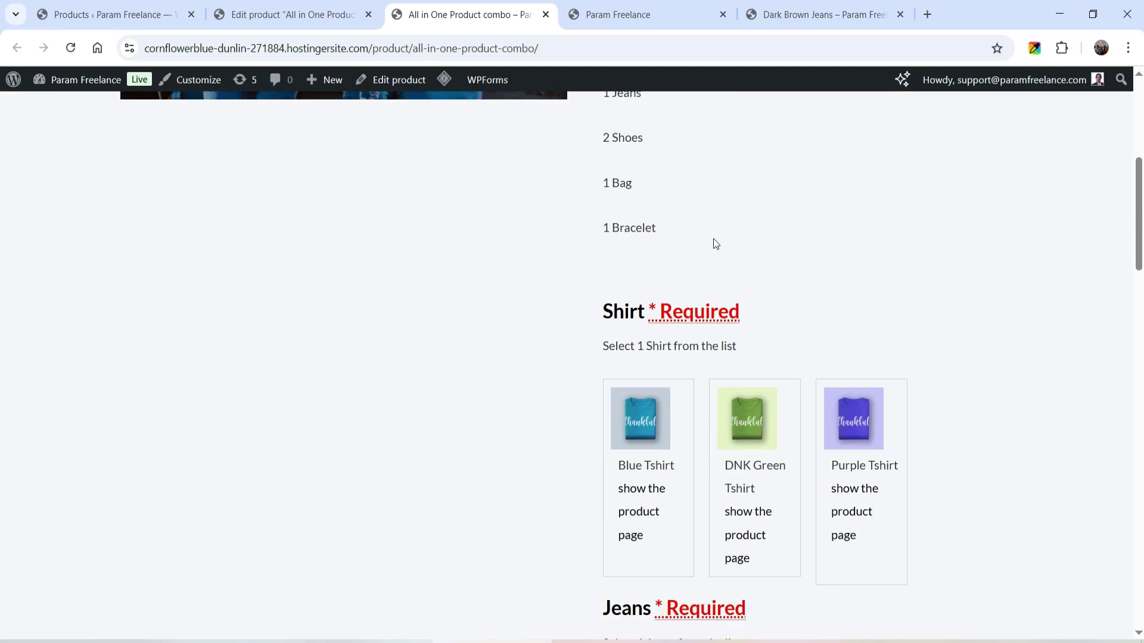
{"action": "scroll", "coordinate": [878, 153], "scroll_direction": "down", "scroll_amount": 1}
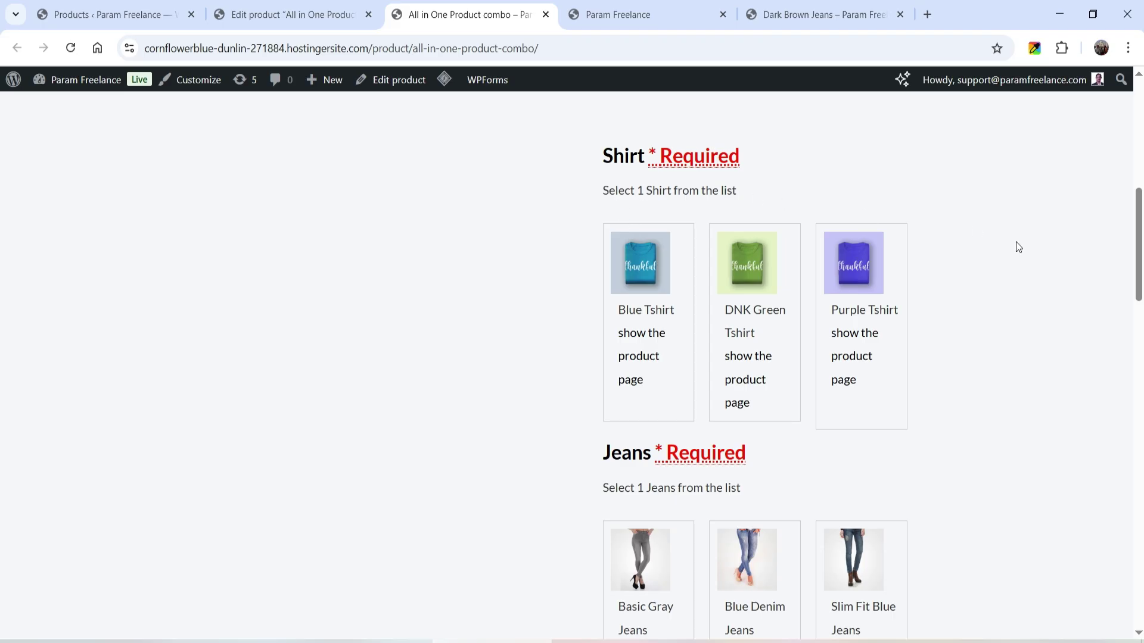
{"action": "triple_click", "coordinate": [610, 190]}
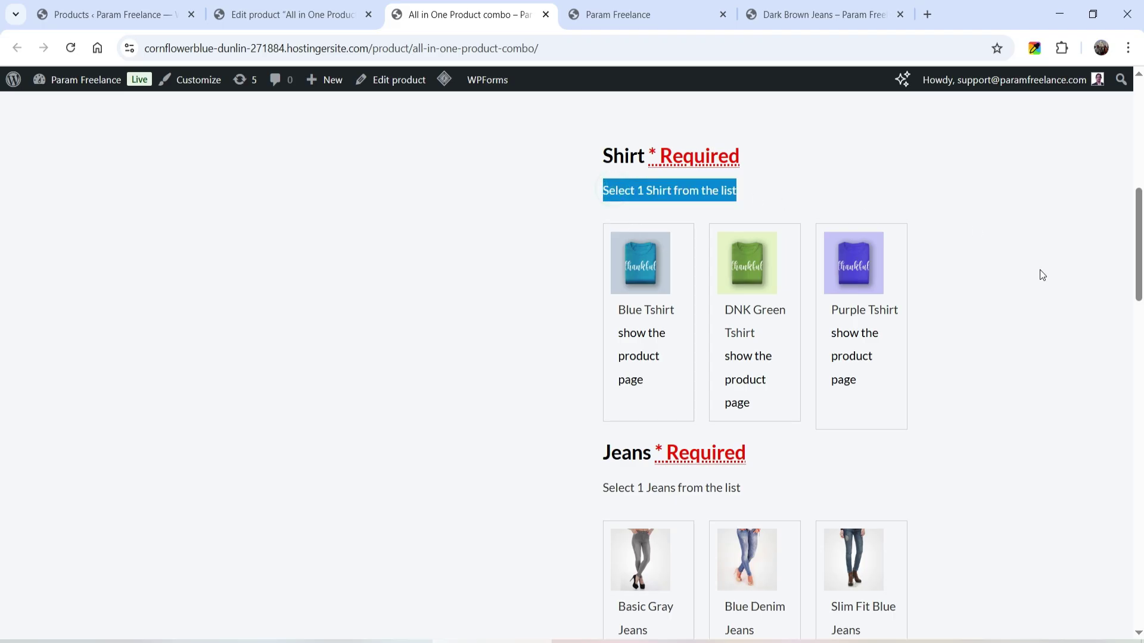
{"action": "left_click", "coordinate": [776, 150]}
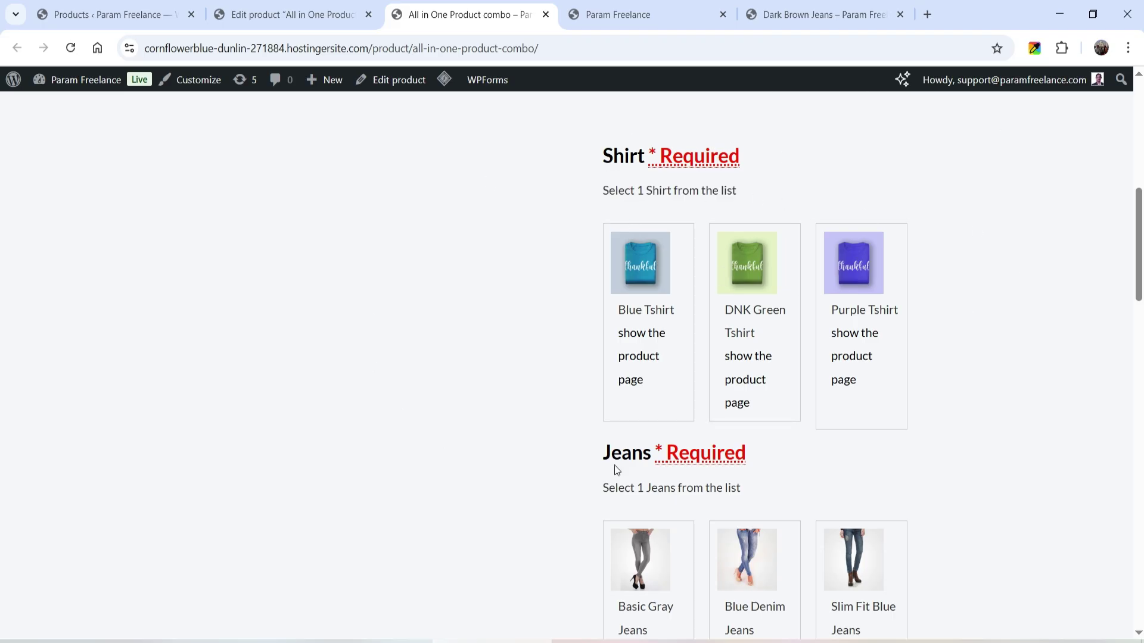
Step: Choose Blue Tshirt for the Shirt component and Basic Gray Jeans for the Jeans component
{"action": "left_click", "coordinate": [643, 332]}
{"action": "scroll", "coordinate": [971, 320], "scroll_direction": "down", "scroll_amount": 1}
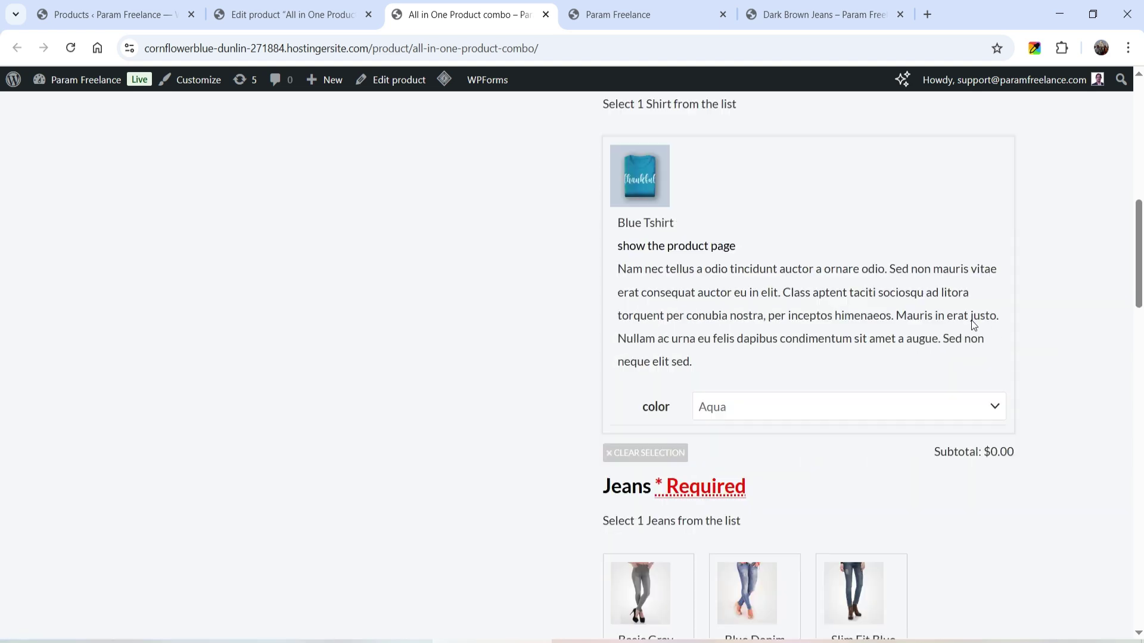
{"action": "scroll", "coordinate": [748, 292], "scroll_direction": "down", "scroll_amount": 2}
{"action": "left_click", "coordinate": [784, 266]}
{"action": "scroll", "coordinate": [831, 266], "scroll_direction": "up", "scroll_amount": 1}
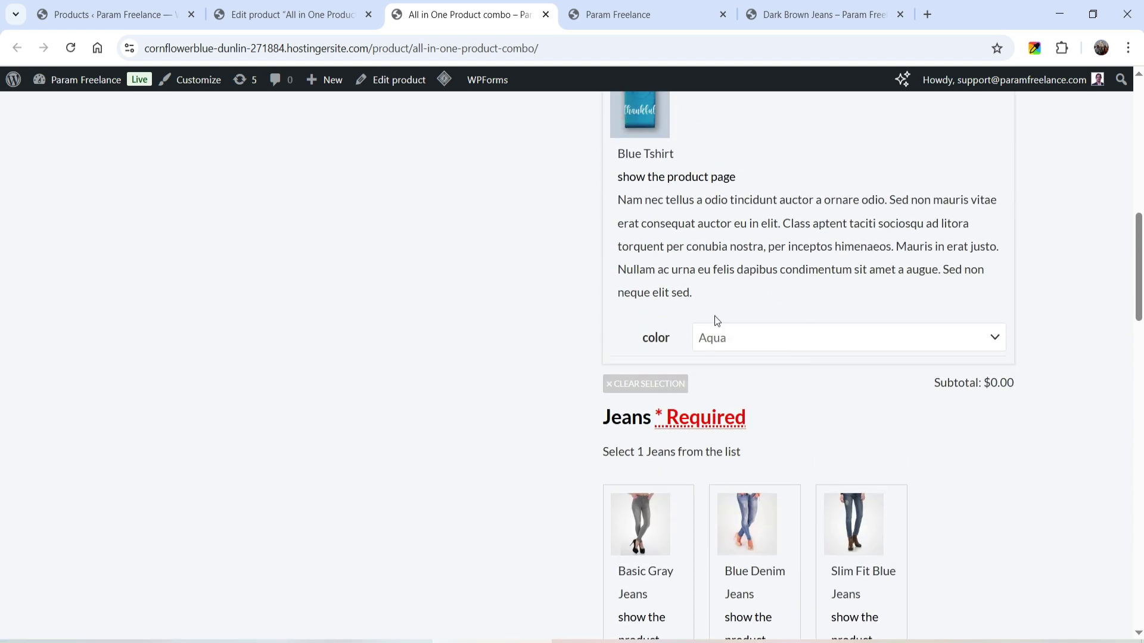
{"action": "scroll", "coordinate": [1066, 320], "scroll_direction": "down", "scroll_amount": 3}
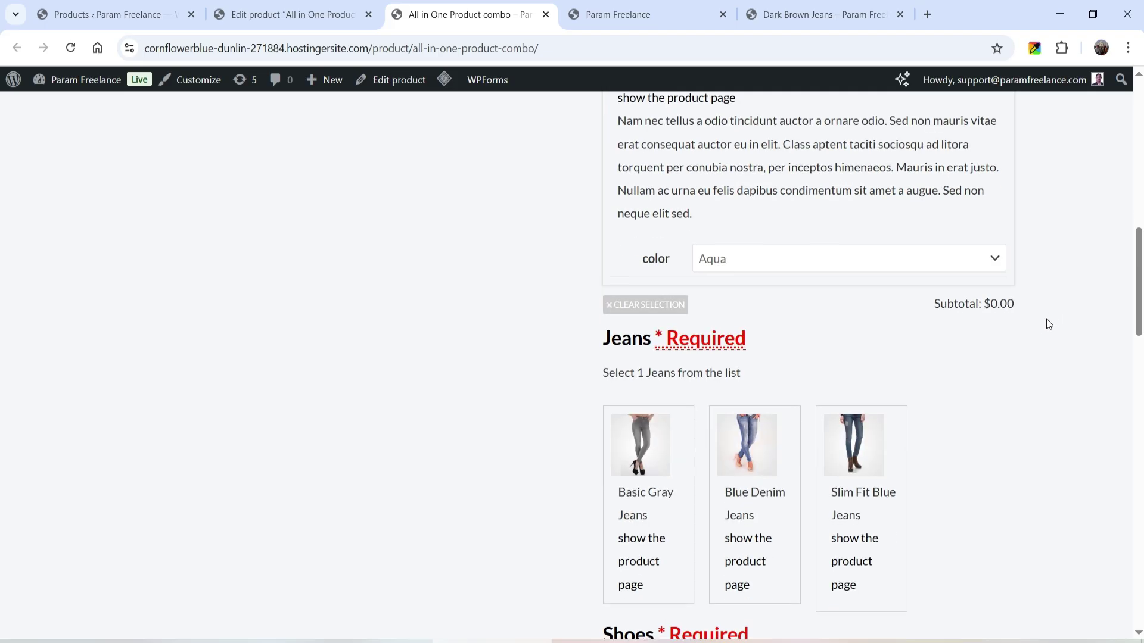
{"action": "left_click", "coordinate": [656, 340]}
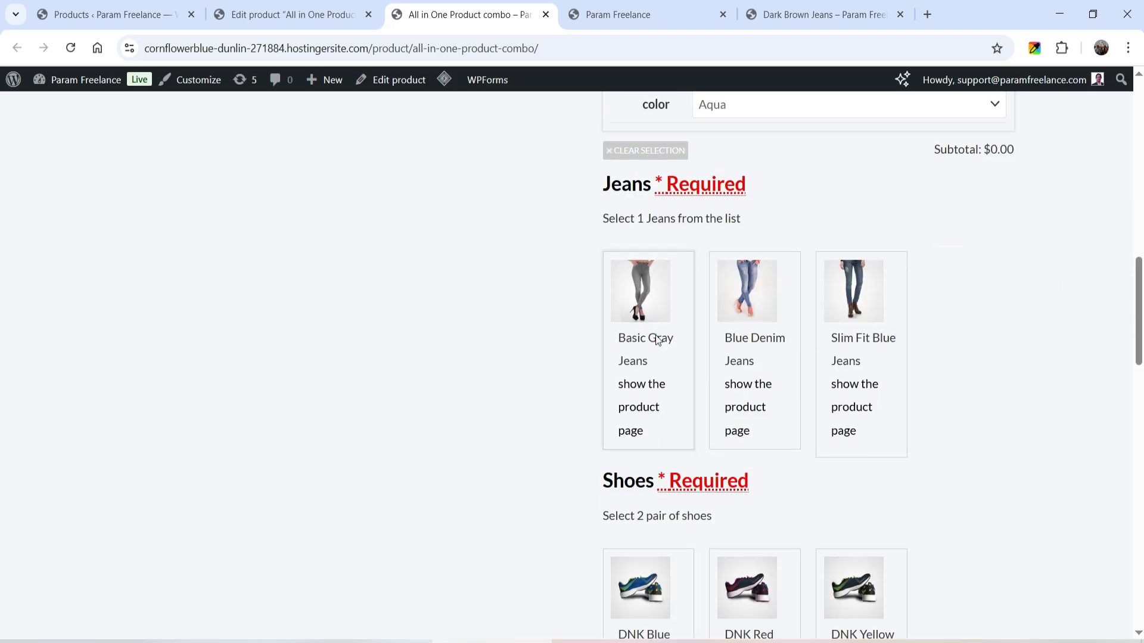
Step: Choose DNK Blue Shoes for the Shoes component and set their color to Blue
{"action": "scroll", "coordinate": [818, 269], "scroll_direction": "down", "scroll_amount": 2}
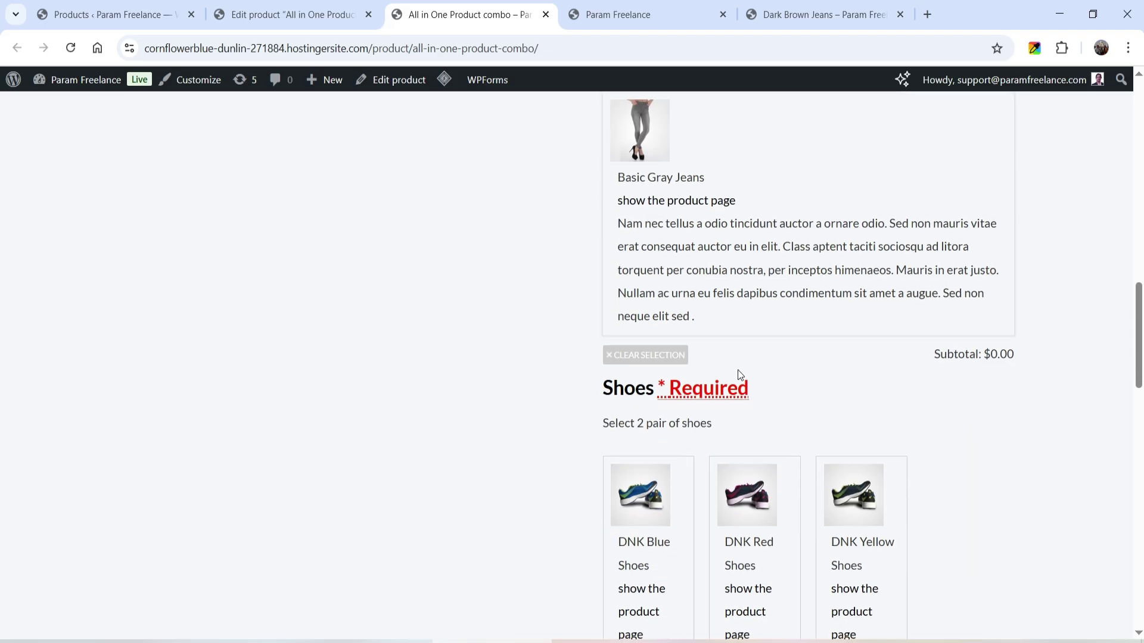
{"action": "scroll", "coordinate": [739, 376], "scroll_direction": "down", "scroll_amount": 2}
{"action": "left_click", "coordinate": [679, 428]}
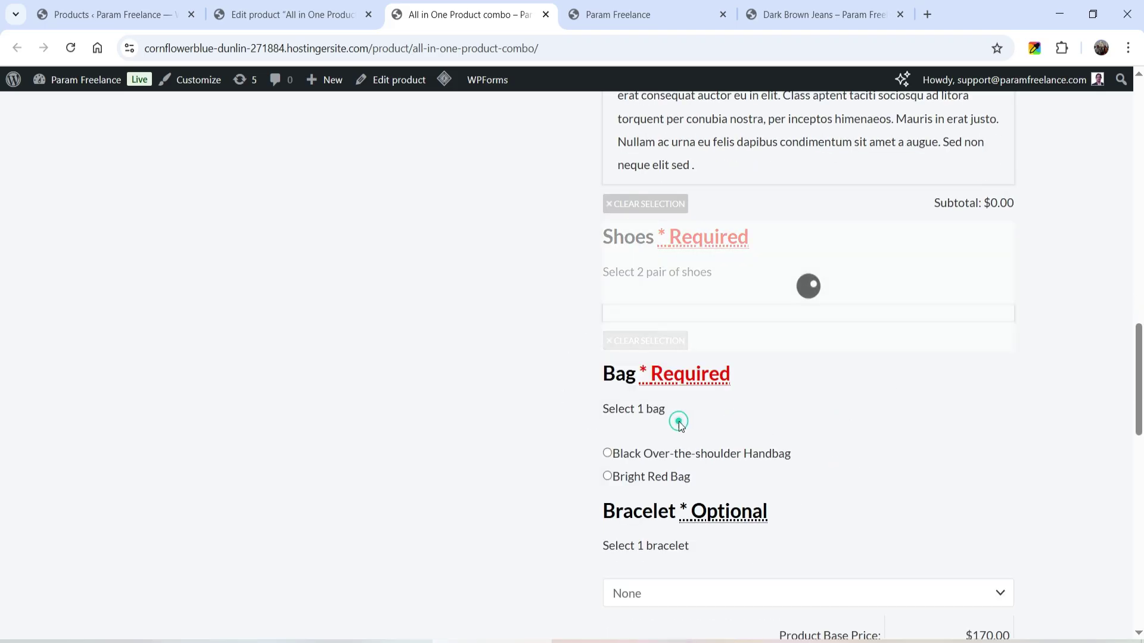
{"action": "scroll", "coordinate": [983, 333], "scroll_direction": "down", "scroll_amount": 3}
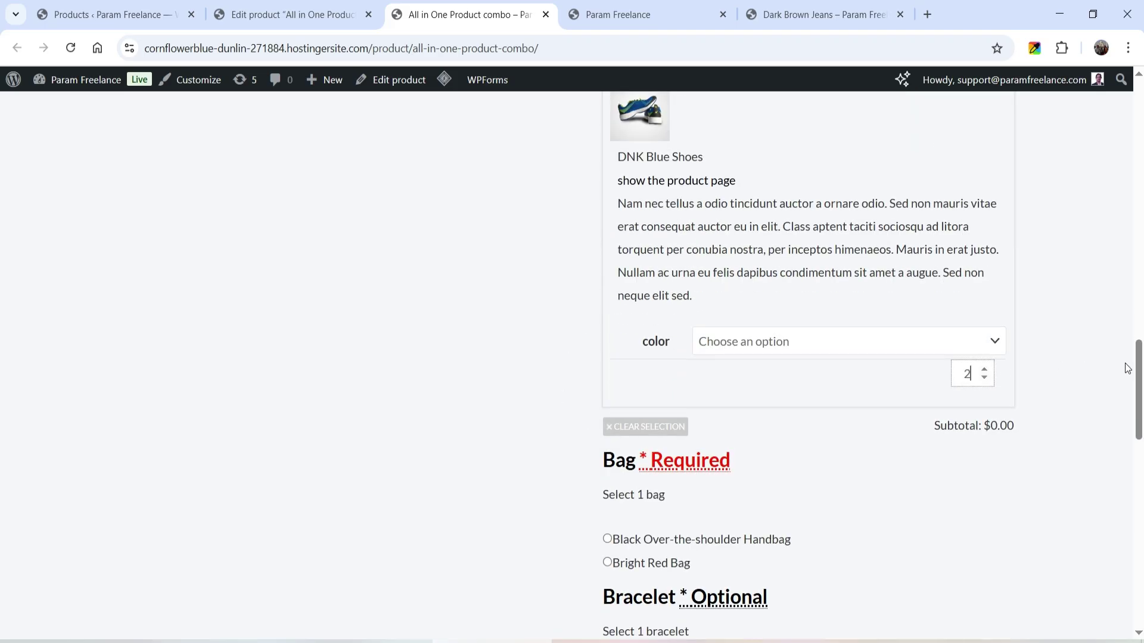
{"action": "left_click", "coordinate": [837, 352]}
{"action": "left_click", "coordinate": [822, 387]}
Step: Choose Bright Red Bag for the Bag component and look through the optional Bracelet choices
{"action": "scroll", "coordinate": [1099, 358], "scroll_direction": "down", "scroll_amount": 3}
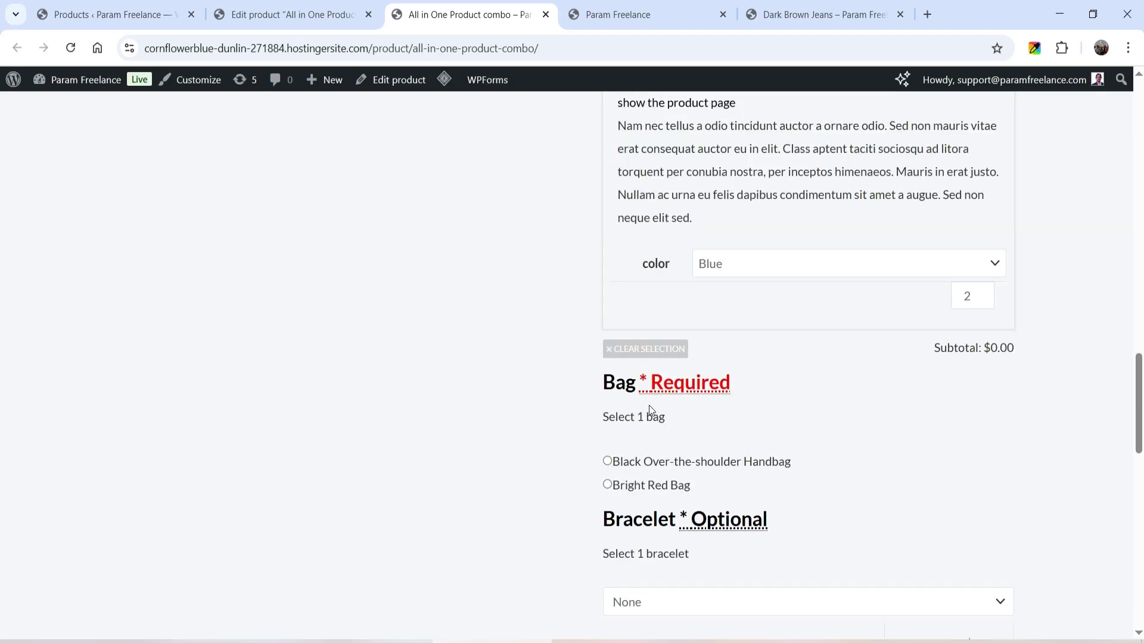
{"action": "scroll", "coordinate": [650, 304], "scroll_direction": "down", "scroll_amount": 4}
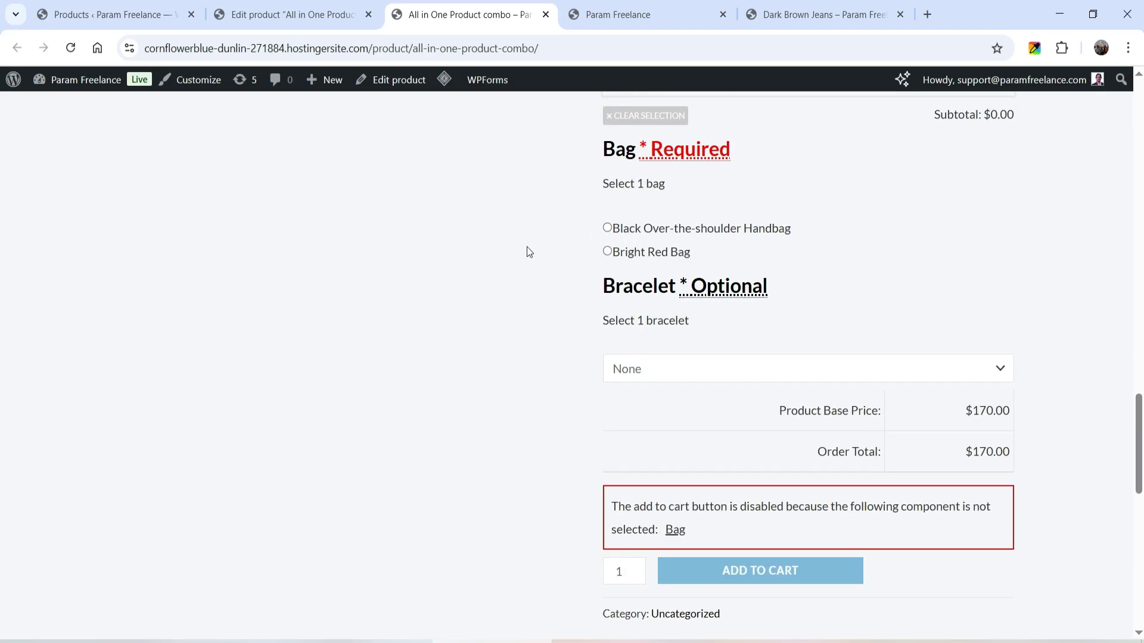
{"action": "left_click", "coordinate": [614, 258]}
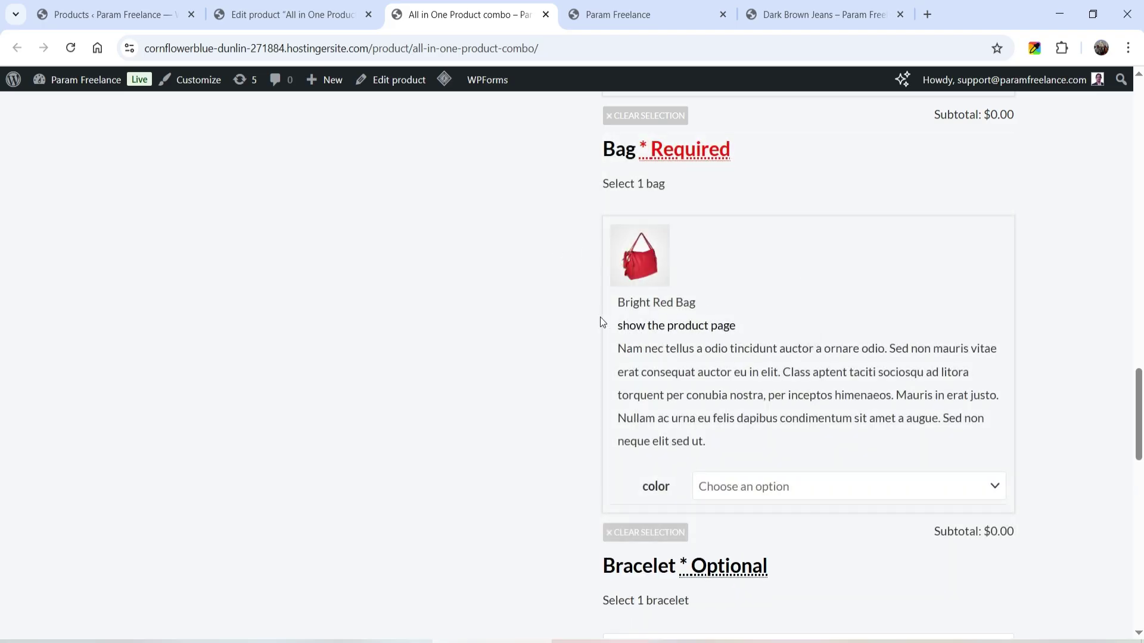
{"action": "scroll", "coordinate": [599, 317], "scroll_direction": "down", "scroll_amount": 4}
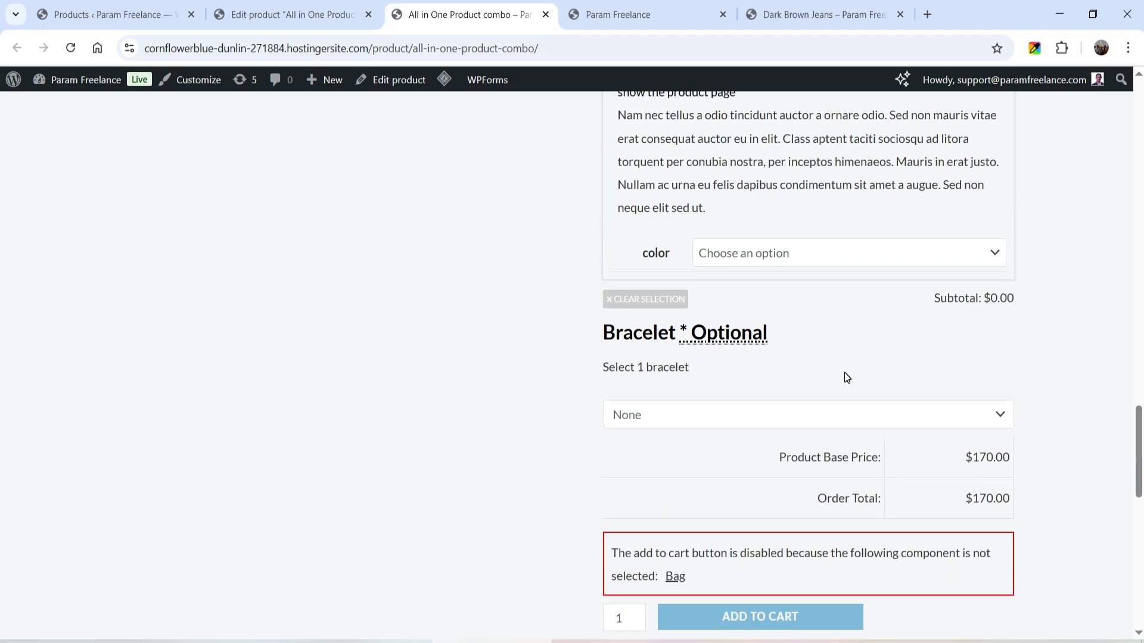
{"action": "left_click", "coordinate": [698, 411]}
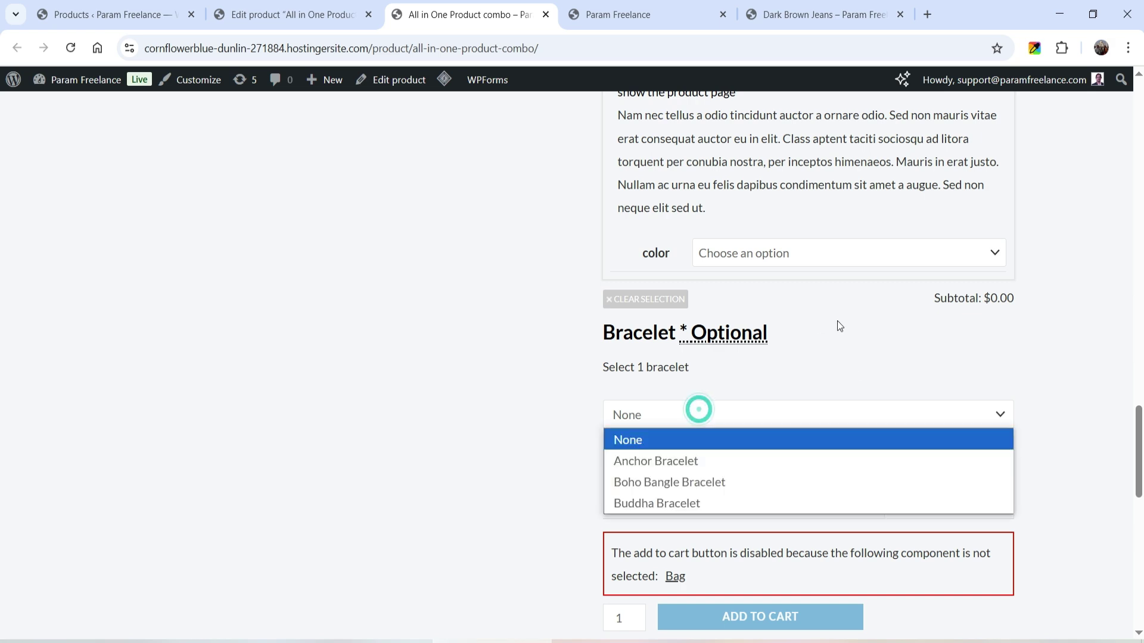
{"action": "scroll", "coordinate": [685, 377], "scroll_direction": "down", "scroll_amount": 1}
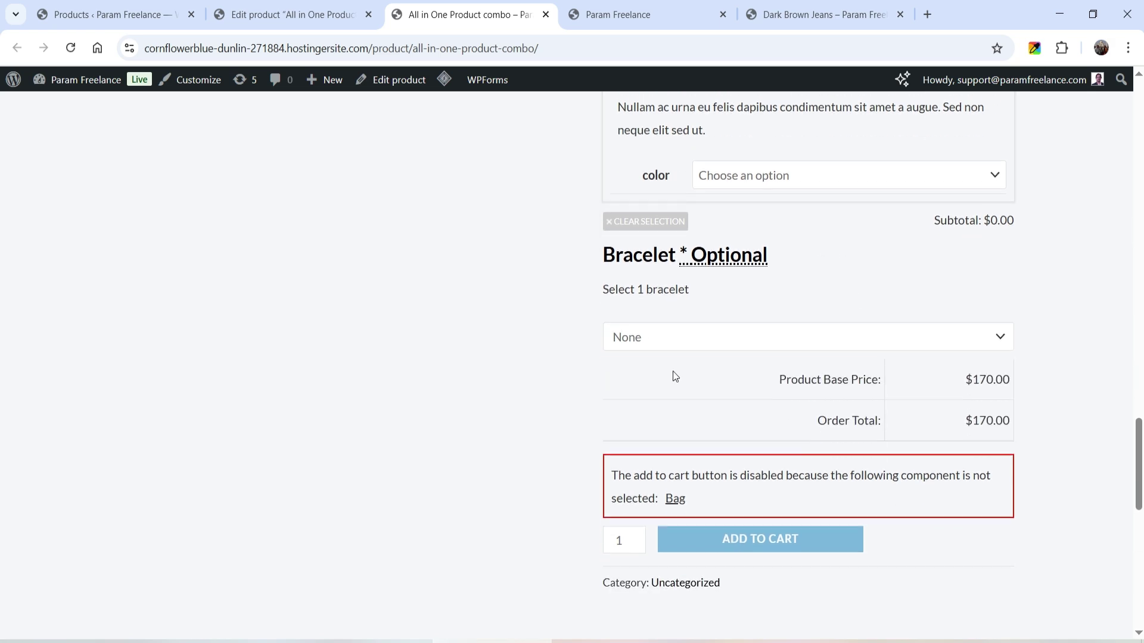
Step: Choose Anchor Bracelet for the optional Bracelet component and check which component still blocks adding the combo to the cart
{"action": "left_click", "coordinate": [656, 344]}
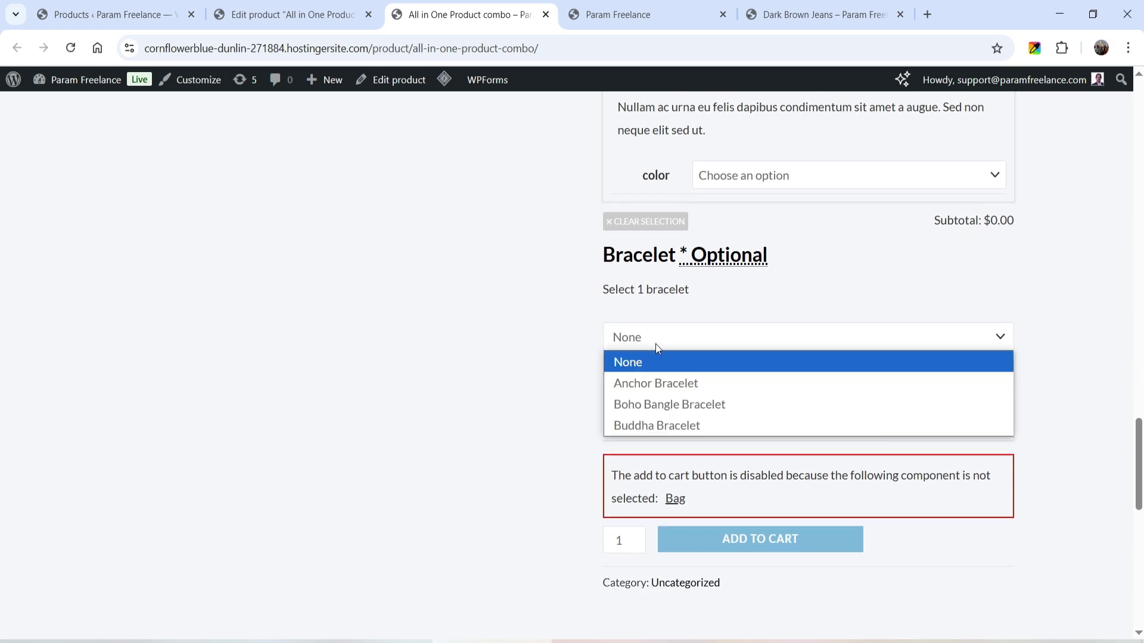
{"action": "left_click", "coordinate": [685, 388]}
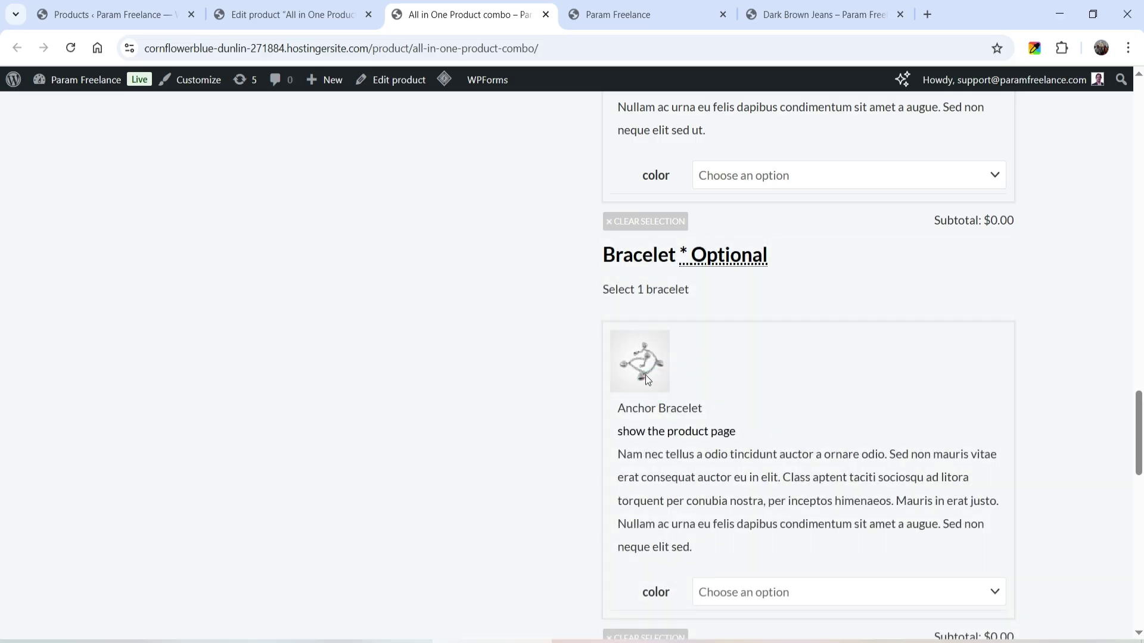
{"action": "scroll", "coordinate": [717, 374], "scroll_direction": "up", "scroll_amount": 5}
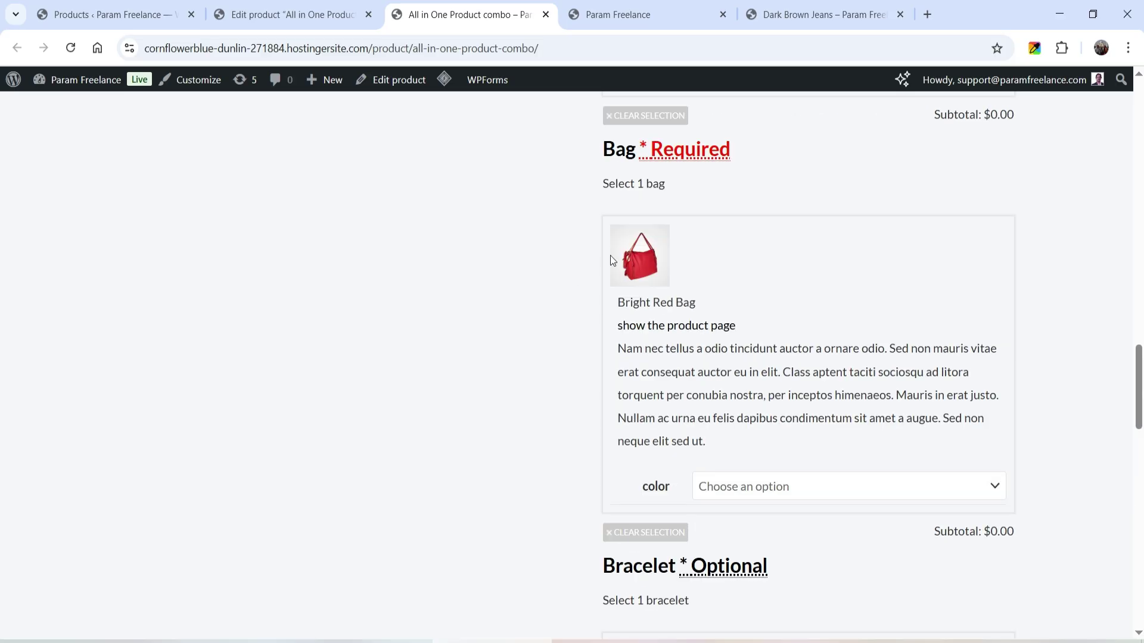
{"action": "scroll", "coordinate": [705, 352], "scroll_direction": "down", "scroll_amount": 7}
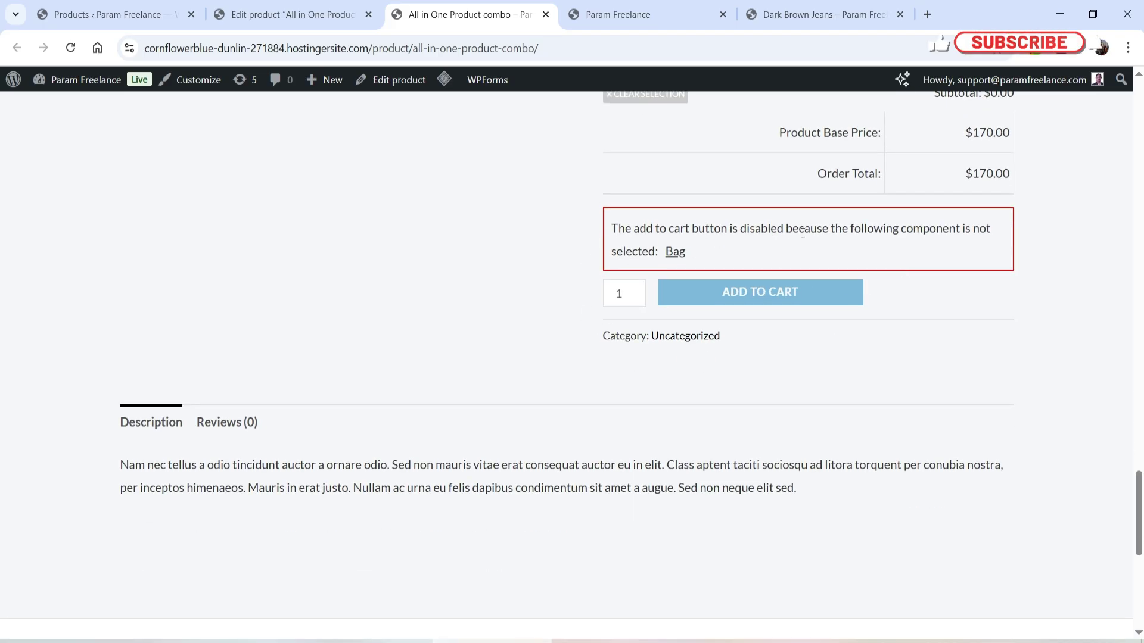
{"action": "scroll", "coordinate": [1031, 345], "scroll_direction": "up", "scroll_amount": 1}
{"action": "scroll", "coordinate": [916, 326], "scroll_direction": "up", "scroll_amount": 5}
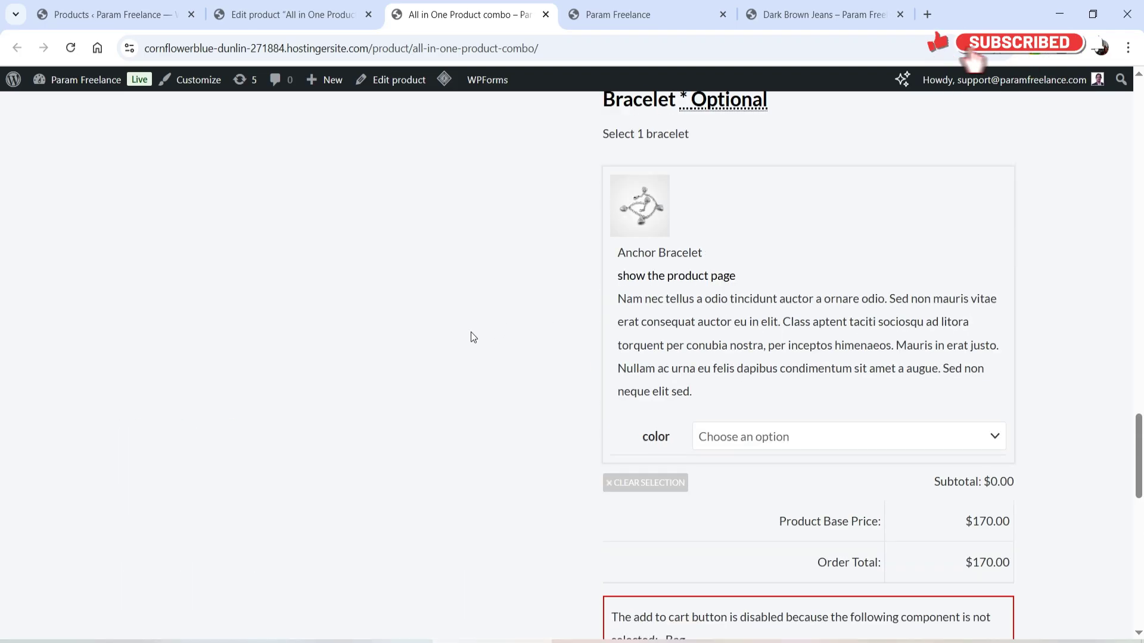
Step: Set the Bright Red Bag's color to Blue in the Bag component
{"action": "scroll", "coordinate": [470, 339], "scroll_direction": "up", "scroll_amount": 4}
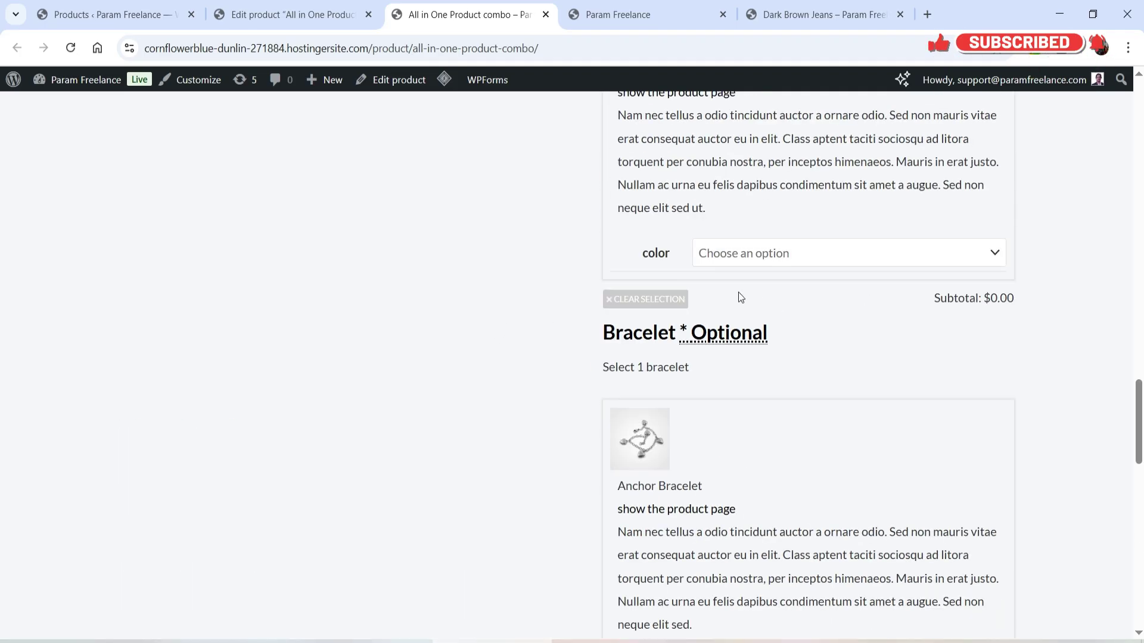
{"action": "scroll", "coordinate": [532, 332], "scroll_direction": "up", "scroll_amount": 3}
{"action": "scroll", "coordinate": [655, 153], "scroll_direction": "down", "scroll_amount": 3}
{"action": "left_click", "coordinate": [802, 259]}
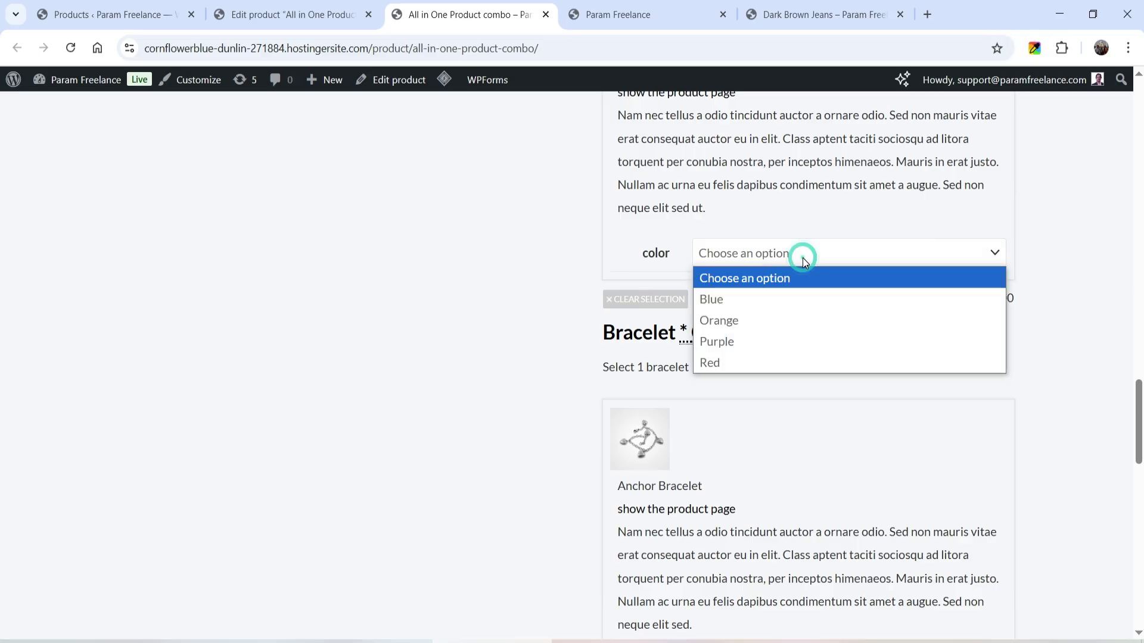
{"action": "left_click", "coordinate": [802, 294]}
Step: Review the selected components and the order total, and set the combo's order quantity to 2
{"action": "scroll", "coordinate": [582, 336], "scroll_direction": "down", "scroll_amount": 10}
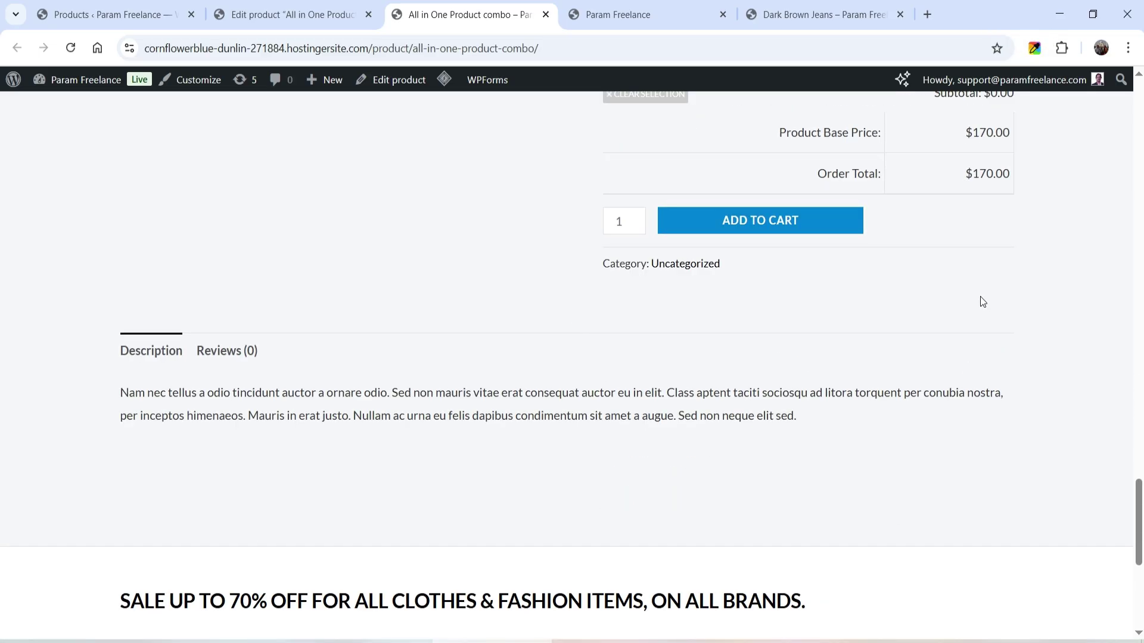
{"action": "scroll", "coordinate": [784, 298], "scroll_direction": "up", "scroll_amount": 15}
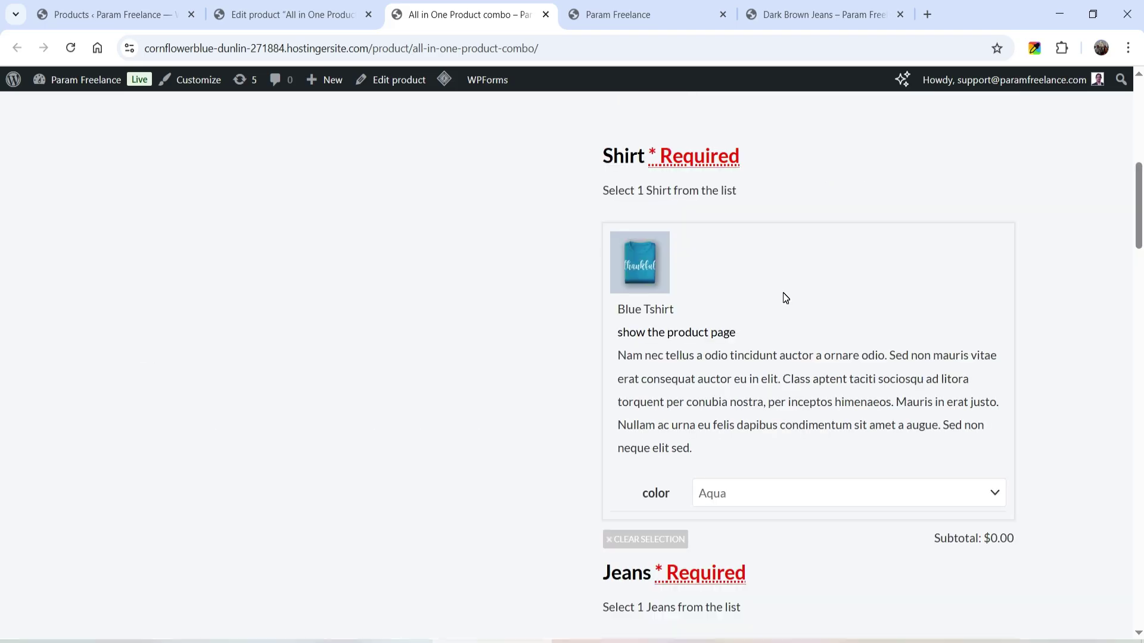
{"action": "scroll", "coordinate": [783, 292], "scroll_direction": "down", "scroll_amount": 14}
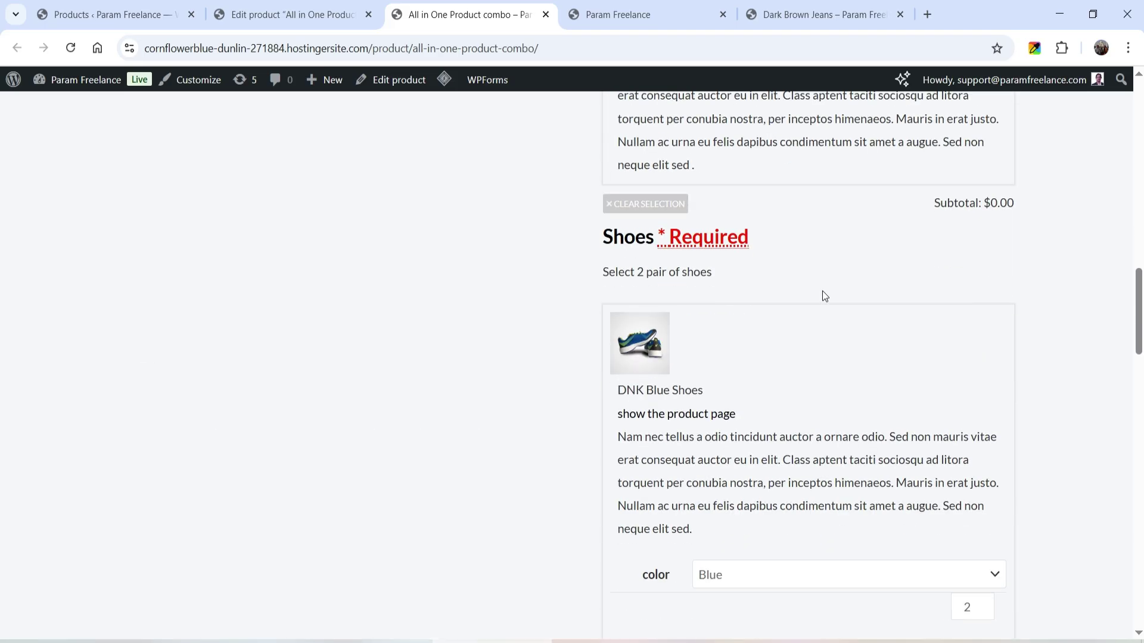
{"action": "scroll", "coordinate": [820, 290], "scroll_direction": "down", "scroll_amount": 6}
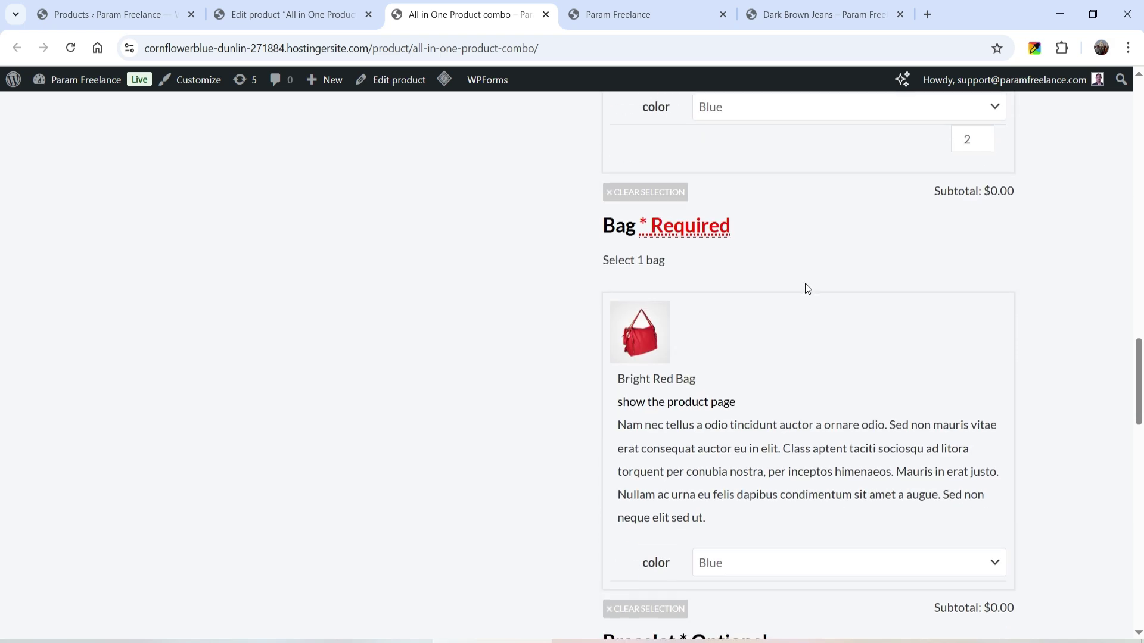
{"action": "scroll", "coordinate": [803, 291], "scroll_direction": "down", "scroll_amount": 10}
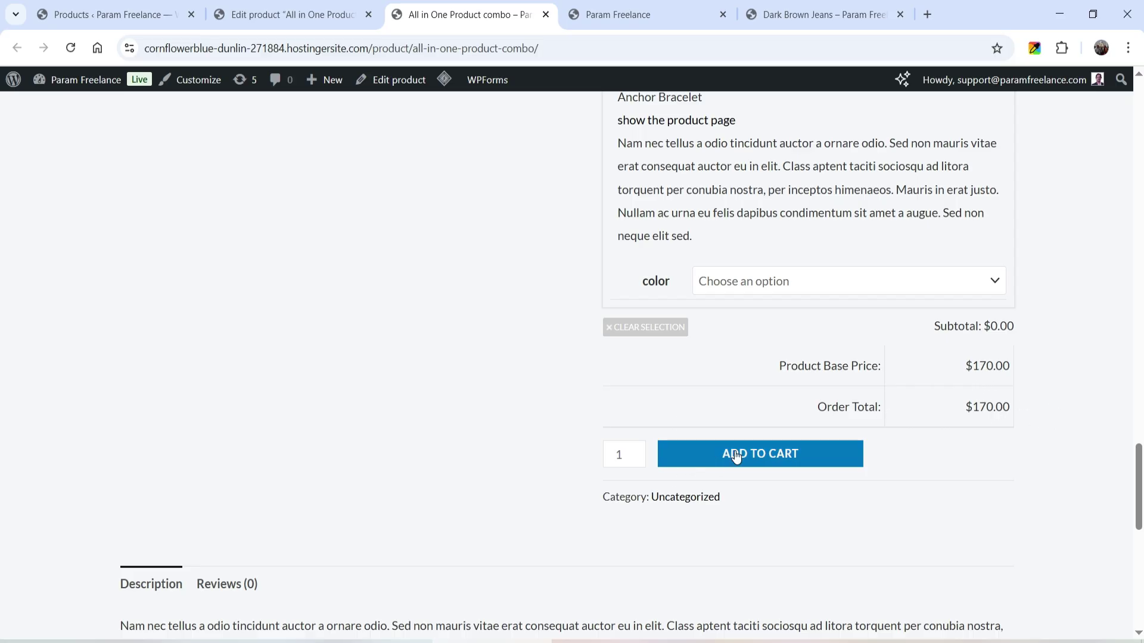
{"action": "left_click", "coordinate": [635, 450]}
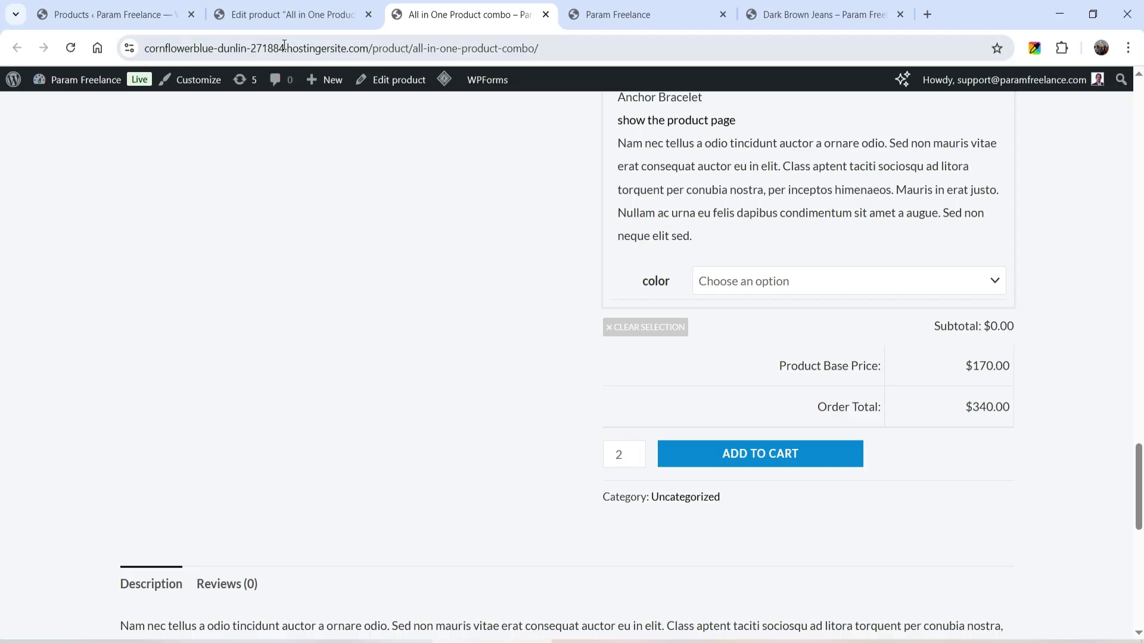
Step: Limit purchases of the combo to 1 item per order, update the product and reload its storefront page
{"action": "left_click", "coordinate": [293, 16]}
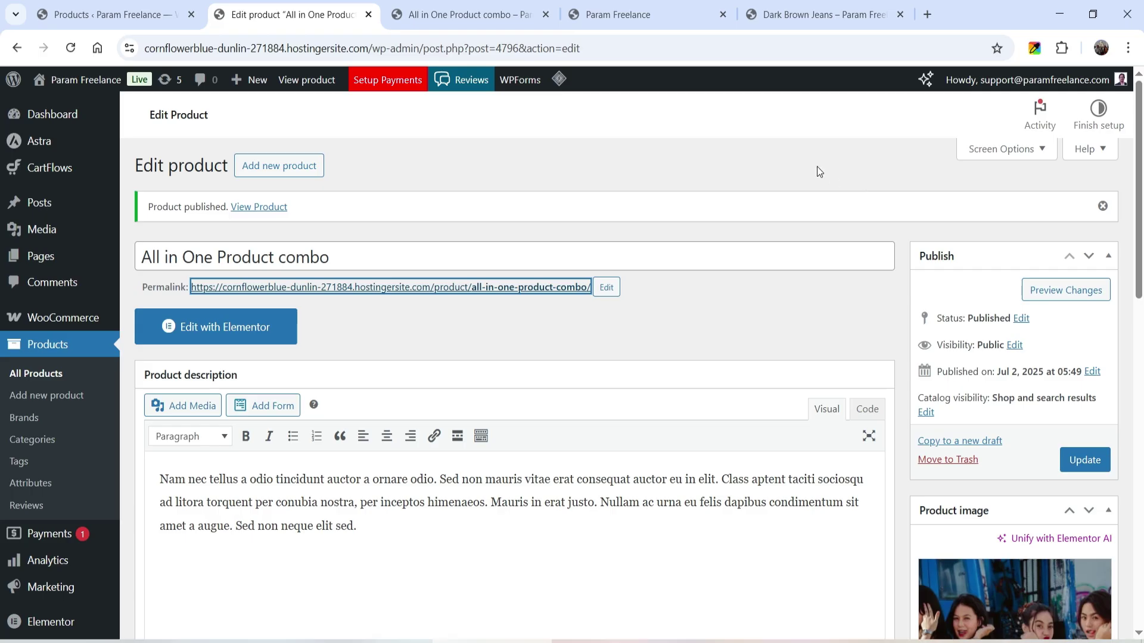
{"action": "scroll", "coordinate": [808, 174], "scroll_direction": "down", "scroll_amount": 5}
{"action": "scroll", "coordinate": [808, 181], "scroll_direction": "down", "scroll_amount": 4}
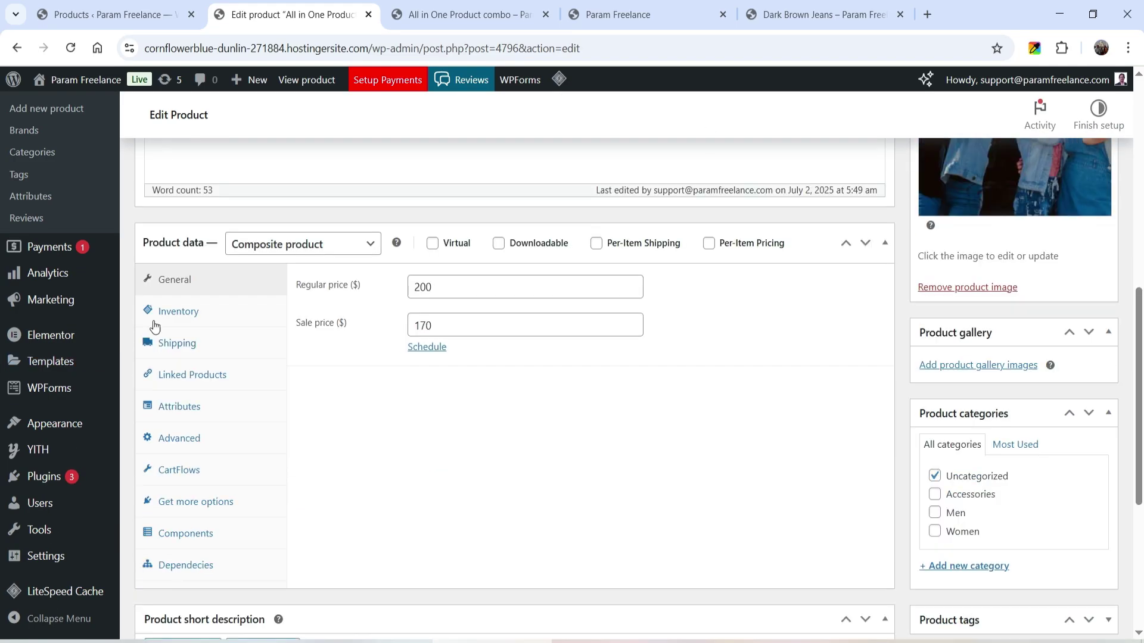
{"action": "left_click", "coordinate": [171, 310]}
{"action": "scroll", "coordinate": [871, 429], "scroll_direction": "down", "scroll_amount": 1}
{"action": "left_click", "coordinate": [413, 425]}
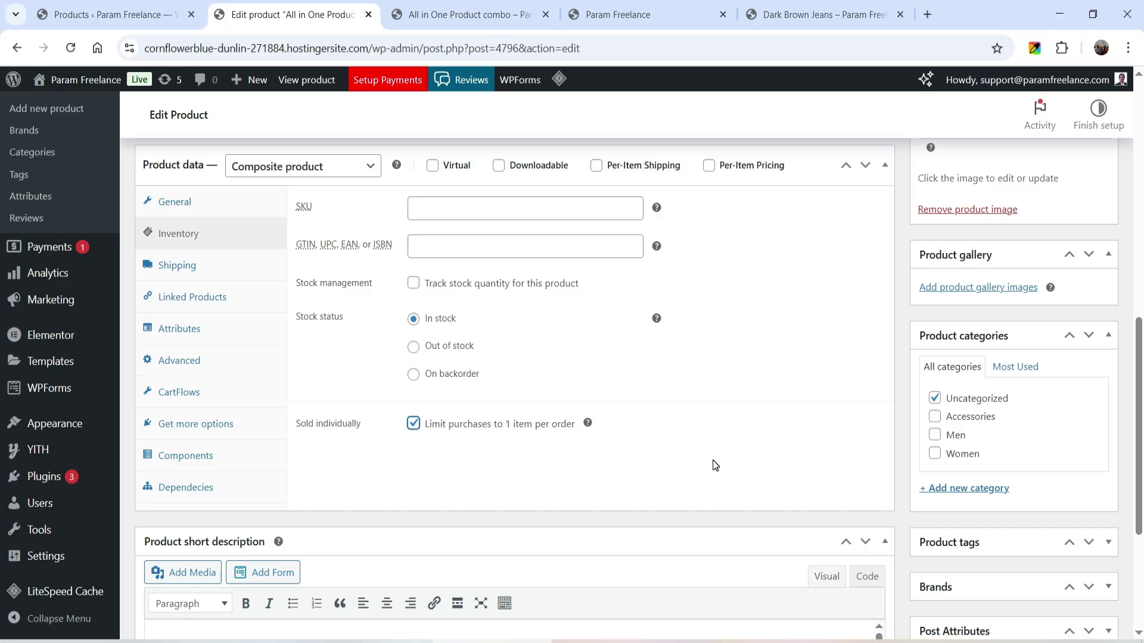
{"action": "scroll", "coordinate": [1118, 359], "scroll_direction": "up", "scroll_amount": 10}
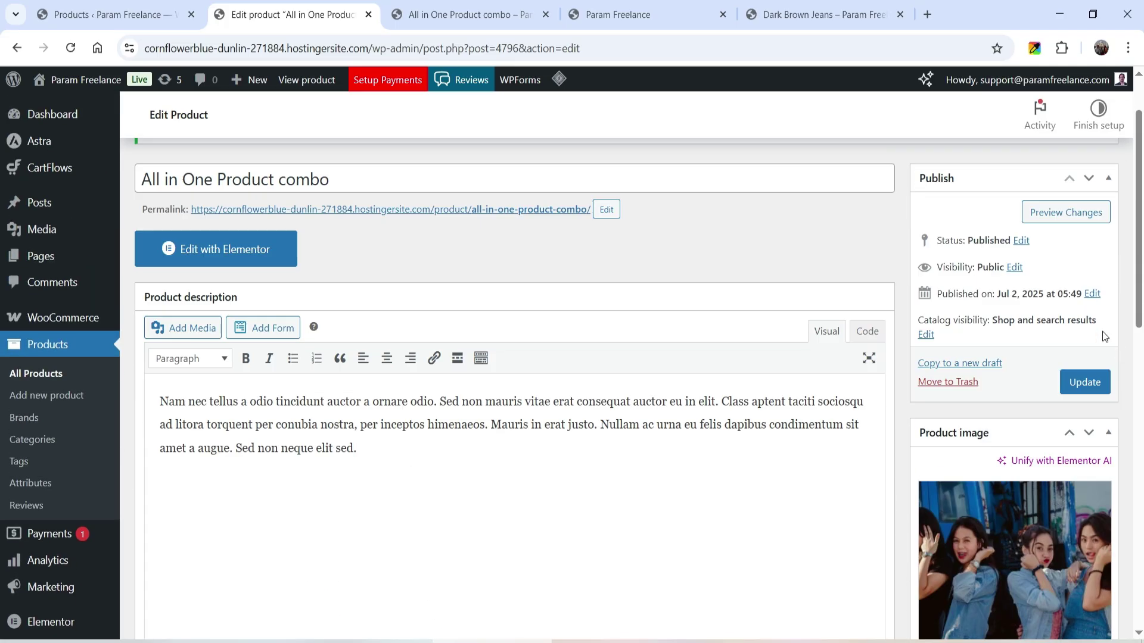
{"action": "left_click", "coordinate": [1082, 394]}
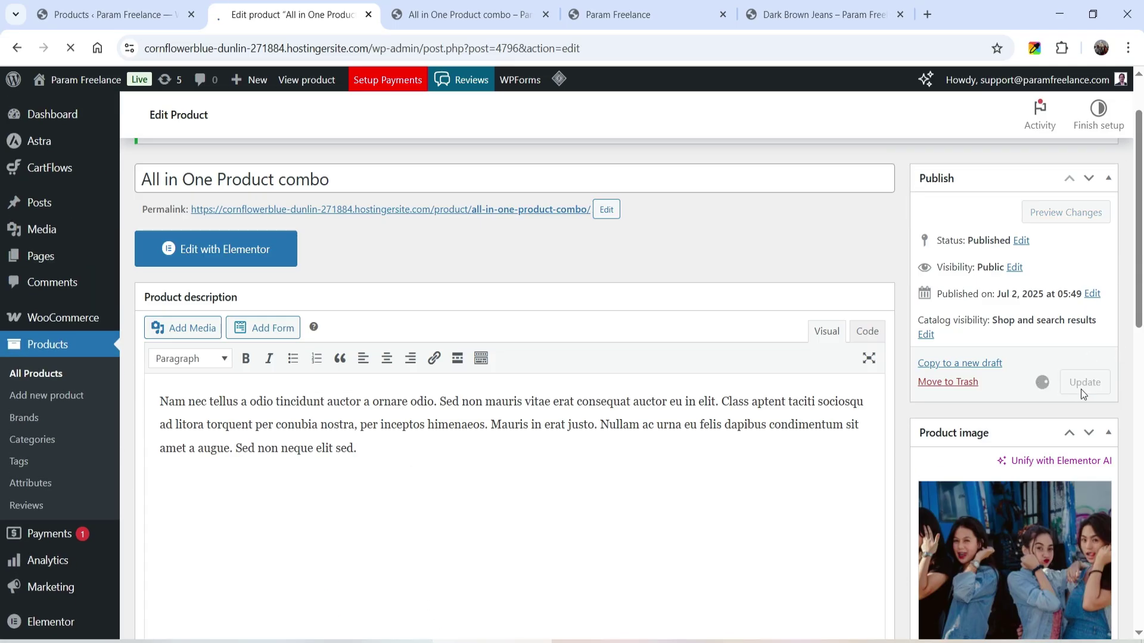
{"action": "left_click", "coordinate": [452, 14]}
{"action": "left_click", "coordinate": [70, 47]}
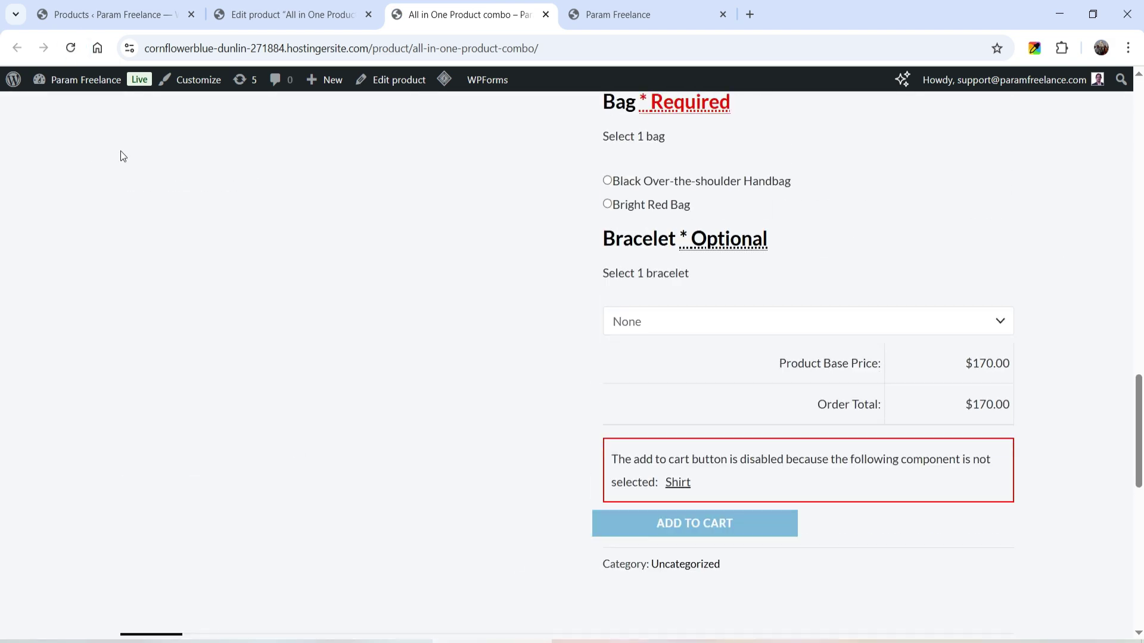
Step: Enable Per-Item Pricing for the combo, update the product and check the prices on its storefront page
{"action": "left_click", "coordinate": [268, 15]}
{"action": "scroll", "coordinate": [697, 295], "scroll_direction": "down", "scroll_amount": 6}
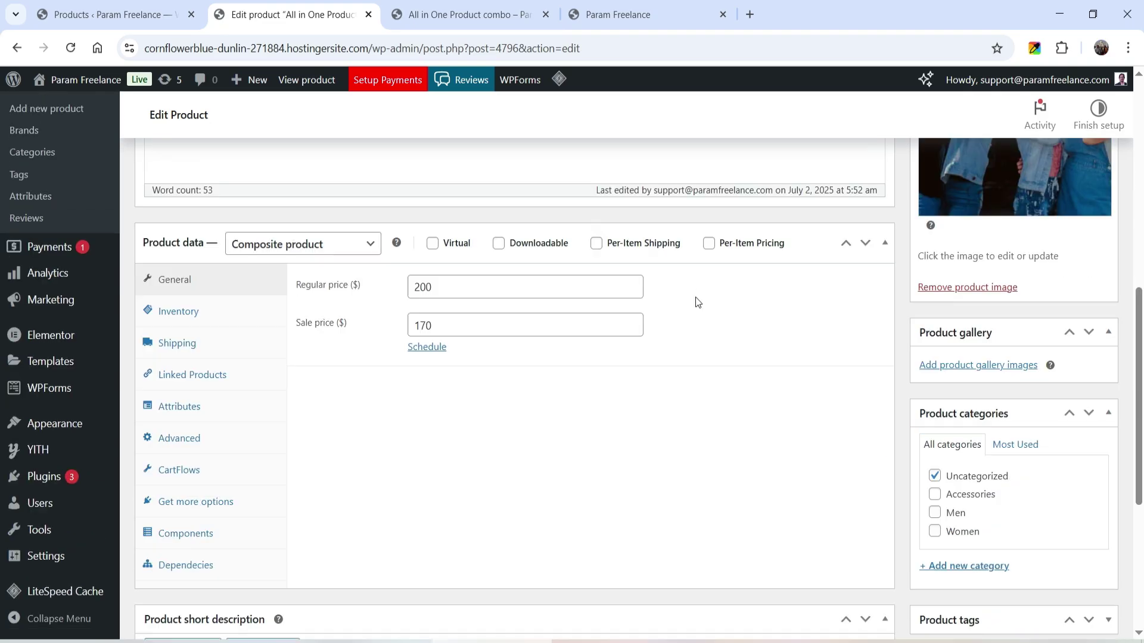
{"action": "left_click", "coordinate": [709, 243]}
{"action": "scroll", "coordinate": [1054, 356], "scroll_direction": "up", "scroll_amount": 6}
{"action": "left_click", "coordinate": [1088, 307]}
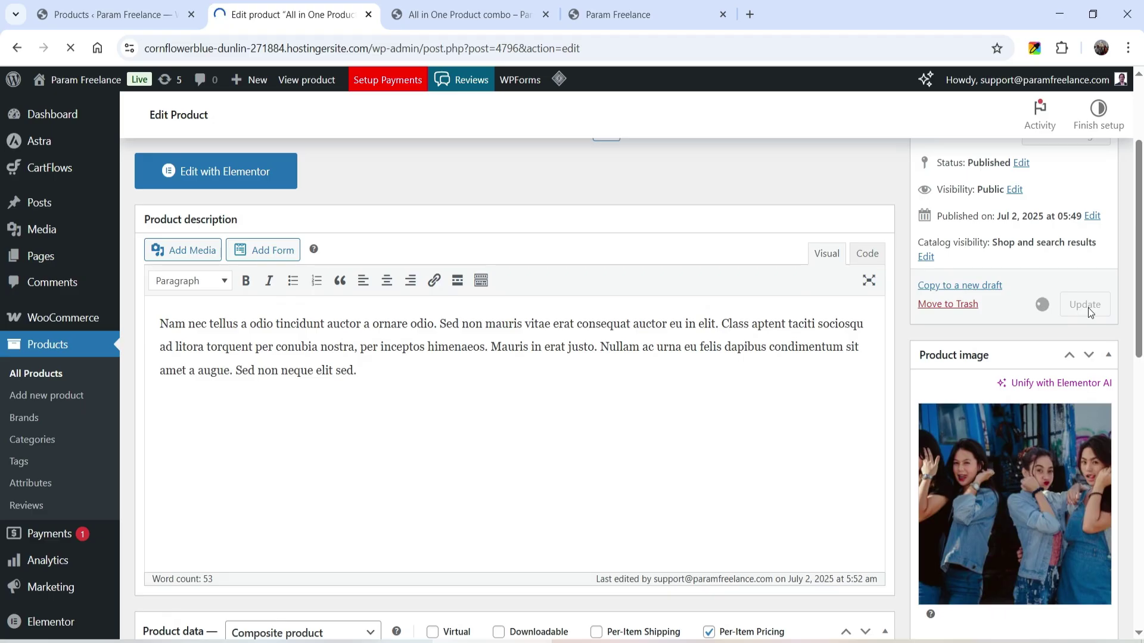
{"action": "key", "text": "ctrl+Tab"}
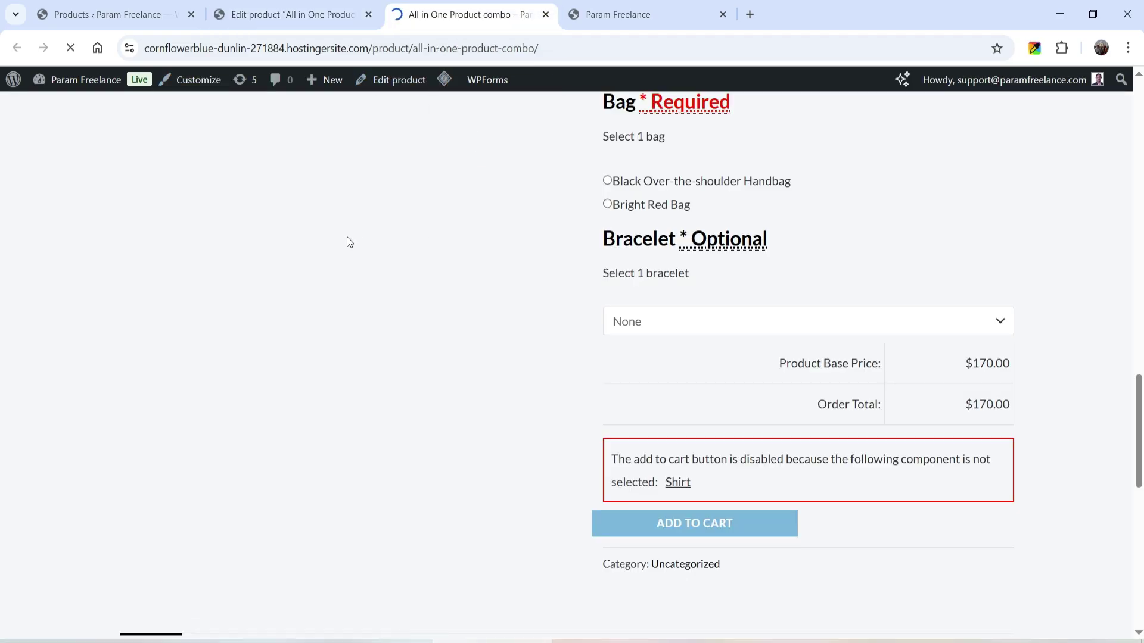
{"action": "scroll", "coordinate": [1066, 291], "scroll_direction": "down", "scroll_amount": 20}
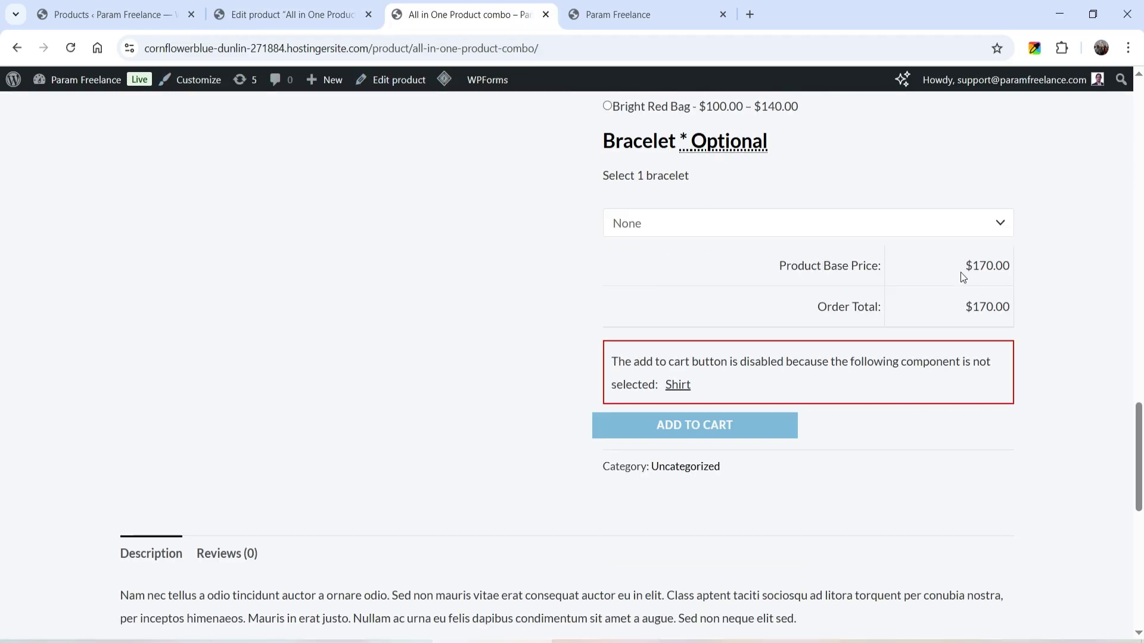
Step: Choose DNK Green Tshirt for the Shirt component and check its subtotal and the Component Options Total
{"action": "scroll", "coordinate": [1056, 303], "scroll_direction": "up", "scroll_amount": 20}
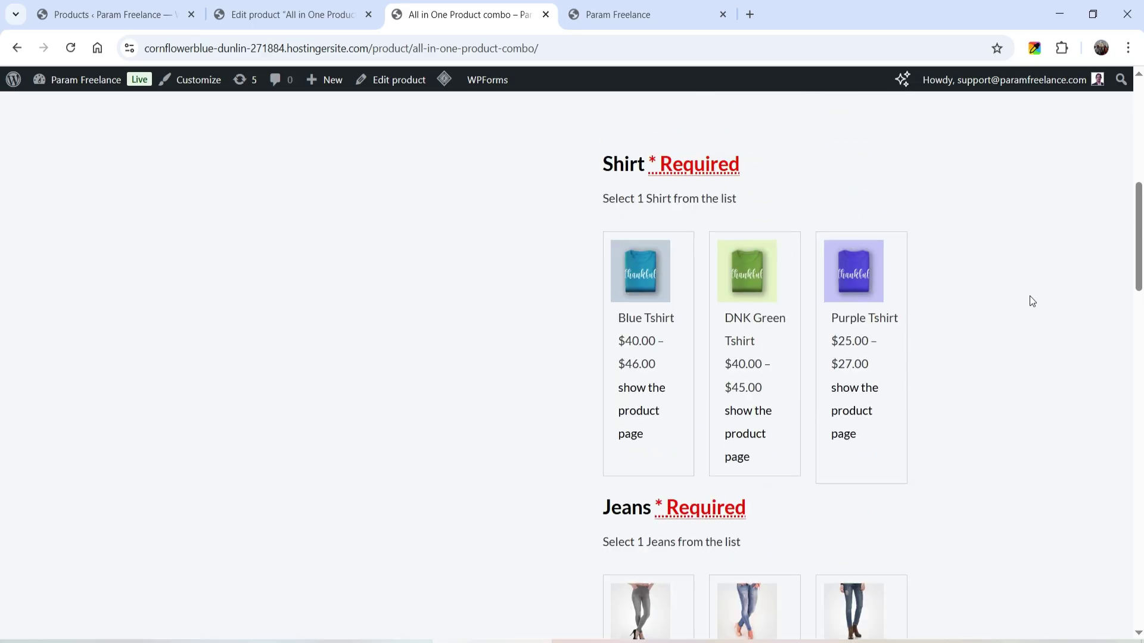
{"action": "left_click", "coordinate": [758, 358]}
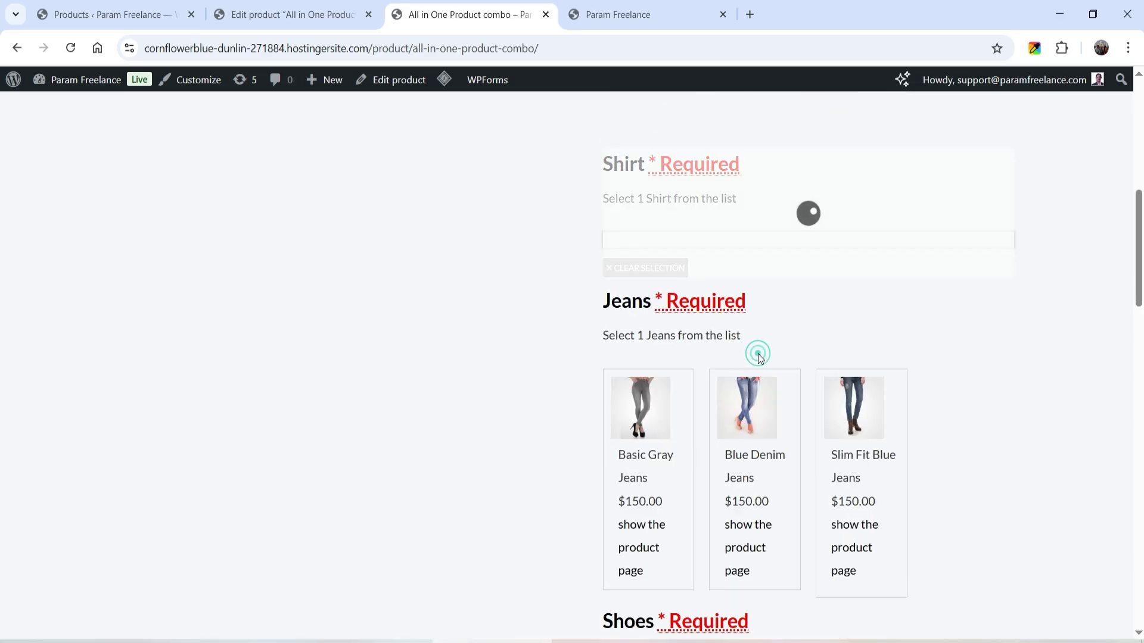
{"action": "scroll", "coordinate": [1034, 320], "scroll_direction": "down", "scroll_amount": 10}
{"action": "scroll", "coordinate": [1034, 319], "scroll_direction": "up", "scroll_amount": 5}
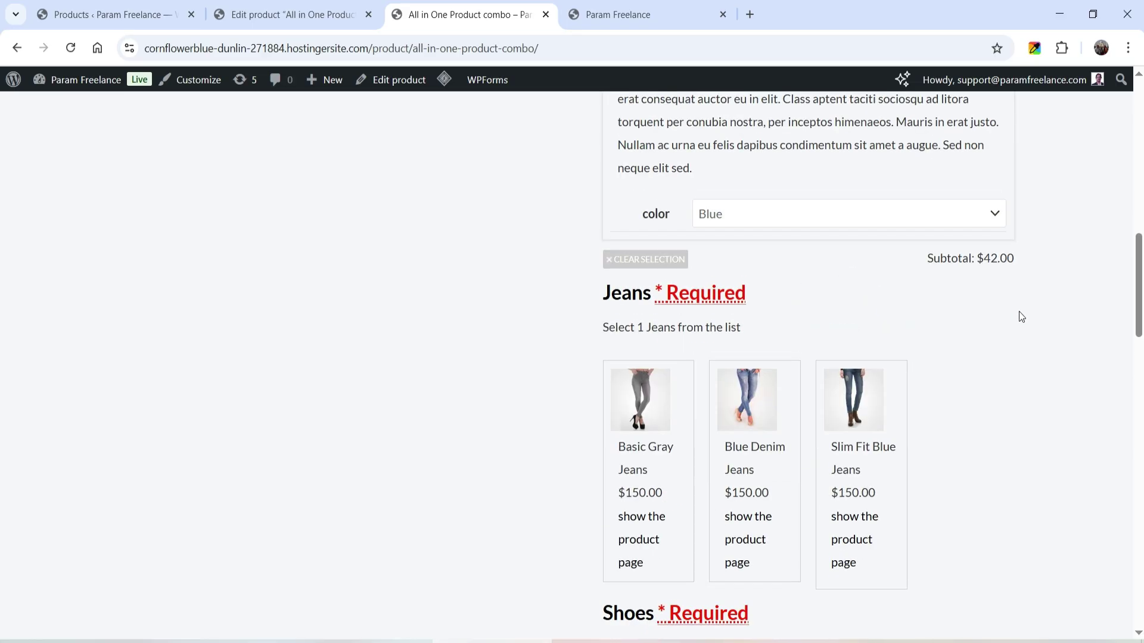
{"action": "scroll", "coordinate": [1039, 336], "scroll_direction": "up", "scroll_amount": 5}
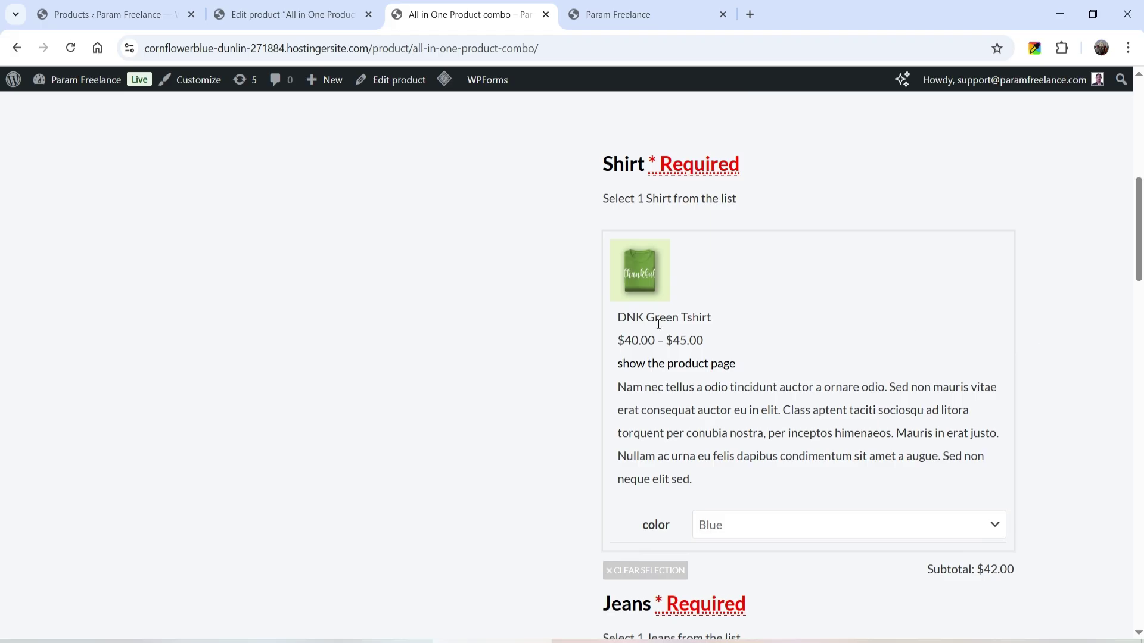
{"action": "scroll", "coordinate": [1006, 408], "scroll_direction": "down", "scroll_amount": 14}
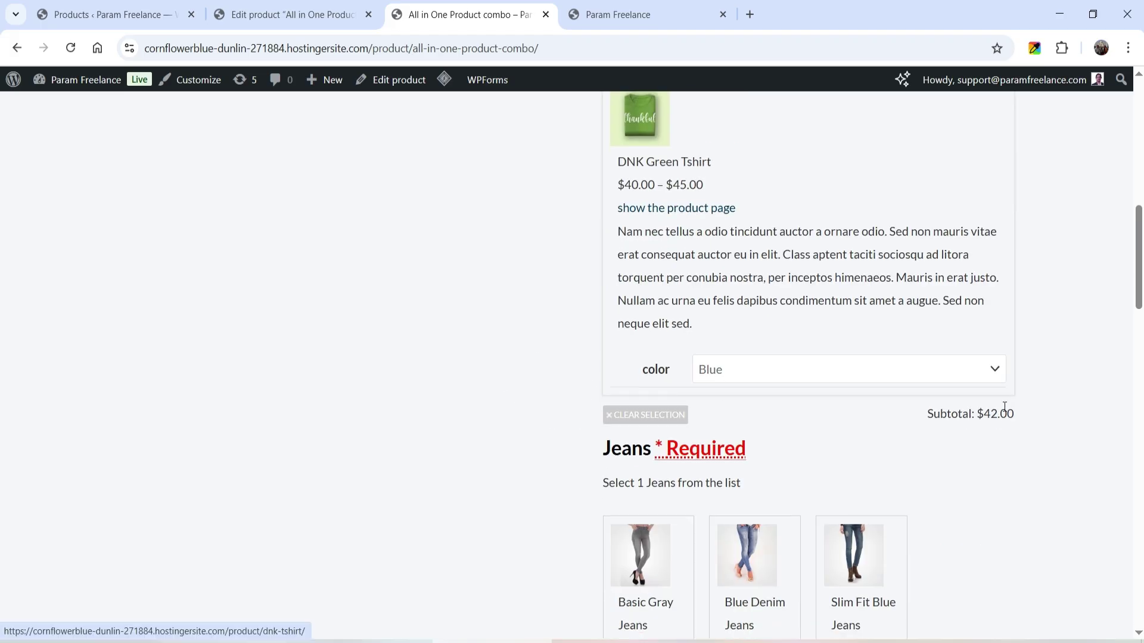
{"action": "scroll", "coordinate": [1019, 388], "scroll_direction": "down", "scroll_amount": 5}
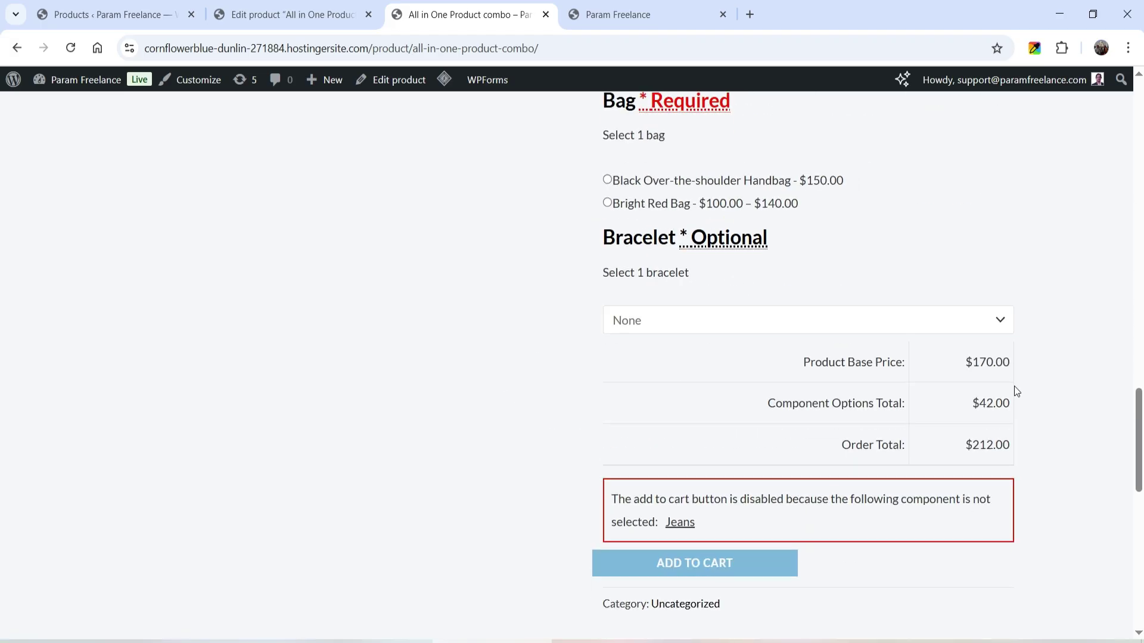
{"action": "double_click", "coordinate": [978, 407]}
Step: Choose Slim Fit Blue Jeans for the Jeans component and check the Component Options Total
{"action": "scroll", "coordinate": [1027, 345], "scroll_direction": "up", "scroll_amount": 10}
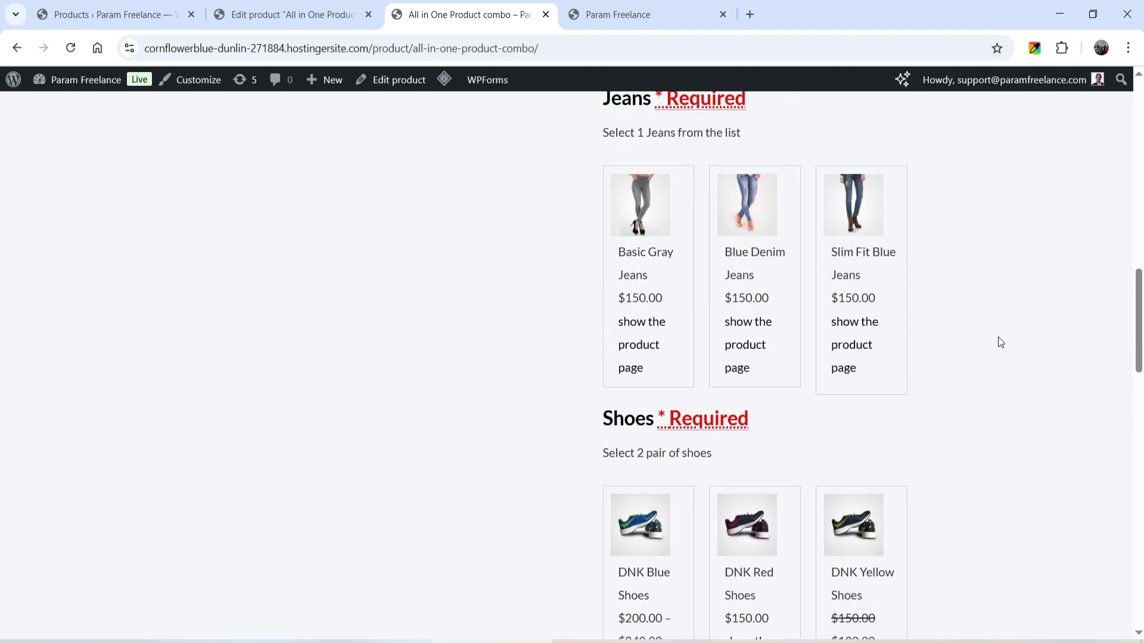
{"action": "scroll", "coordinate": [867, 305], "scroll_direction": "down", "scroll_amount": 4}
{"action": "left_click", "coordinate": [853, 304]}
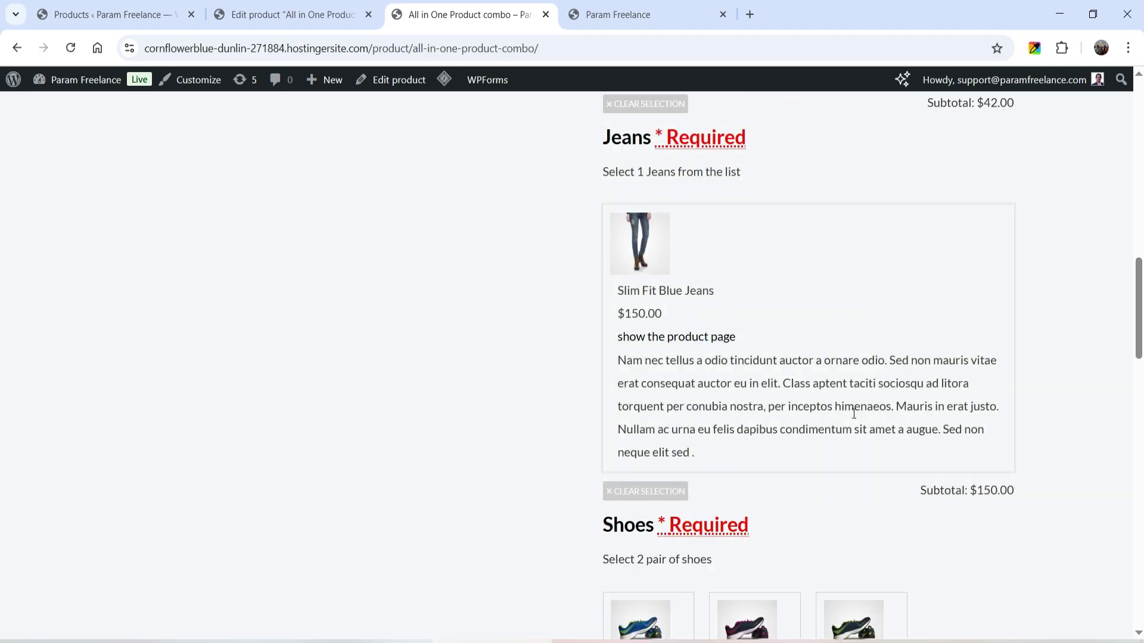
{"action": "scroll", "coordinate": [1090, 370], "scroll_direction": "down", "scroll_amount": 15}
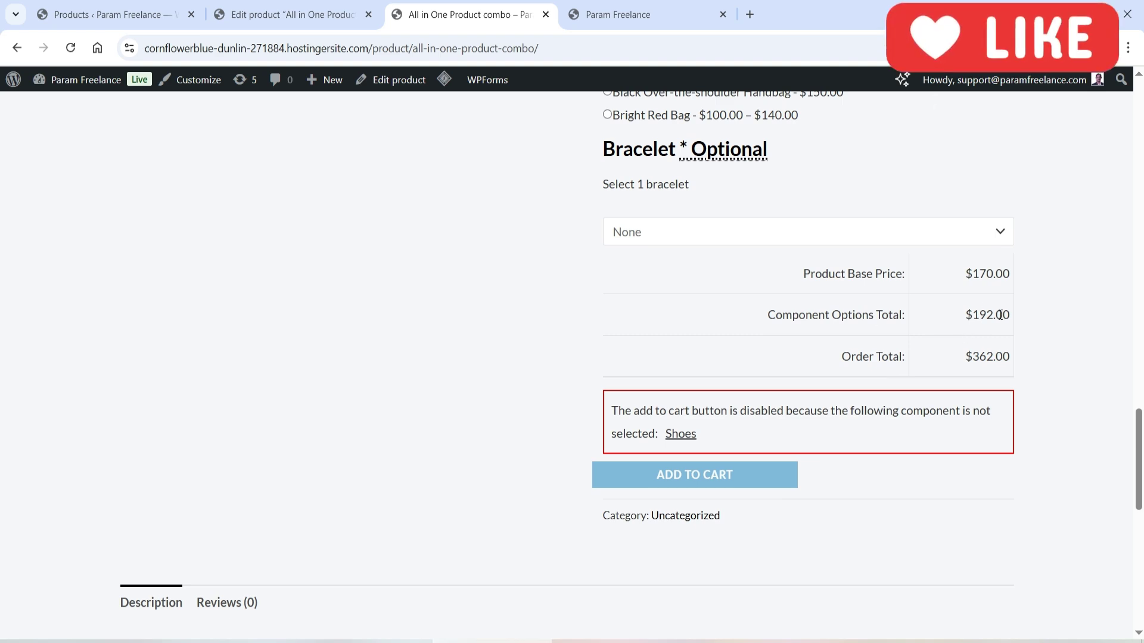
Step: Choose DNK Red Shoes for the Shoes component and check the Order Total
{"action": "scroll", "coordinate": [967, 431], "scroll_direction": "up", "scroll_amount": 7}
{"action": "left_click", "coordinate": [775, 322]}
{"action": "scroll", "coordinate": [1049, 330], "scroll_direction": "down", "scroll_amount": 5}
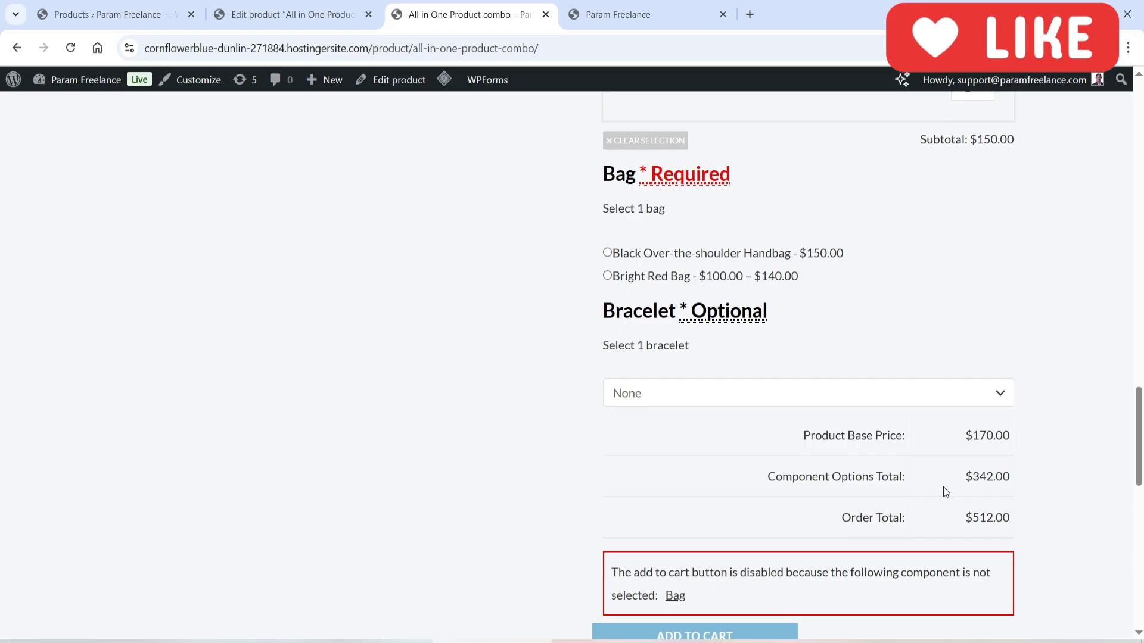
{"action": "double_click", "coordinate": [1017, 517]}
{"action": "left_click", "coordinate": [1050, 517]}
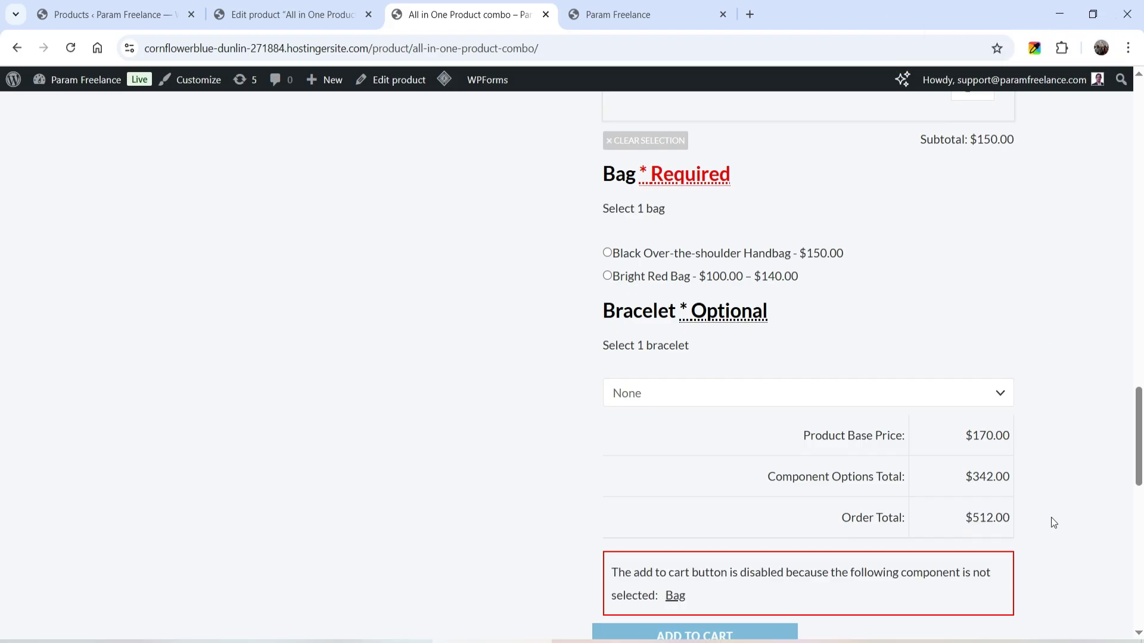
Step: Return to the combo's product editor, set its regular price to $10 and clear the sale price
{"action": "left_click", "coordinate": [304, 16]}
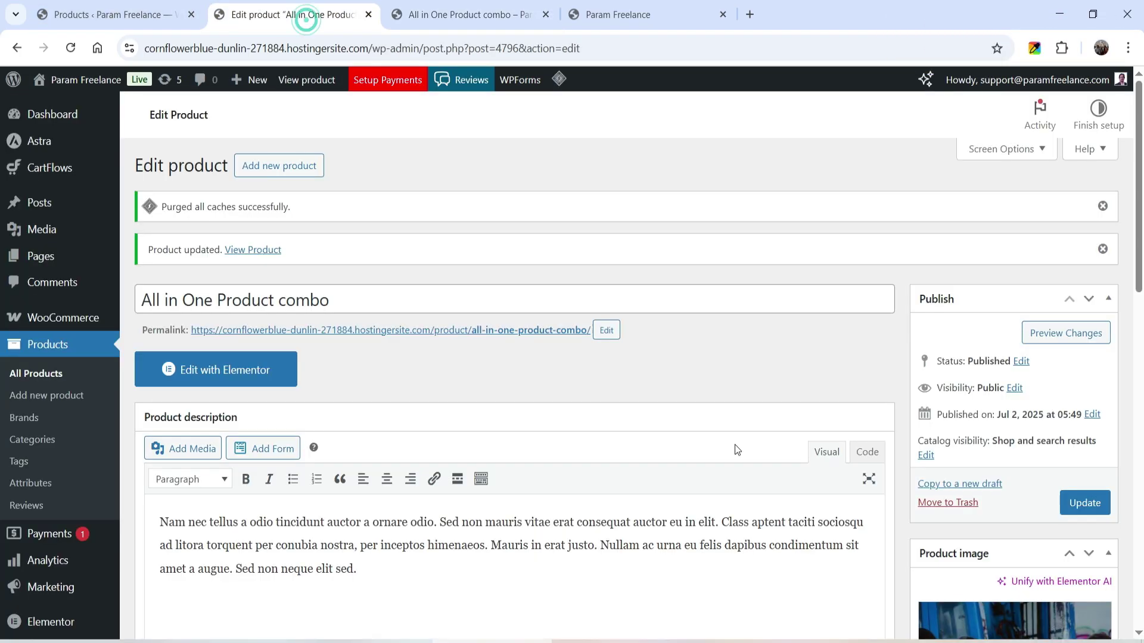
{"action": "scroll", "coordinate": [742, 387], "scroll_direction": "down", "scroll_amount": 5}
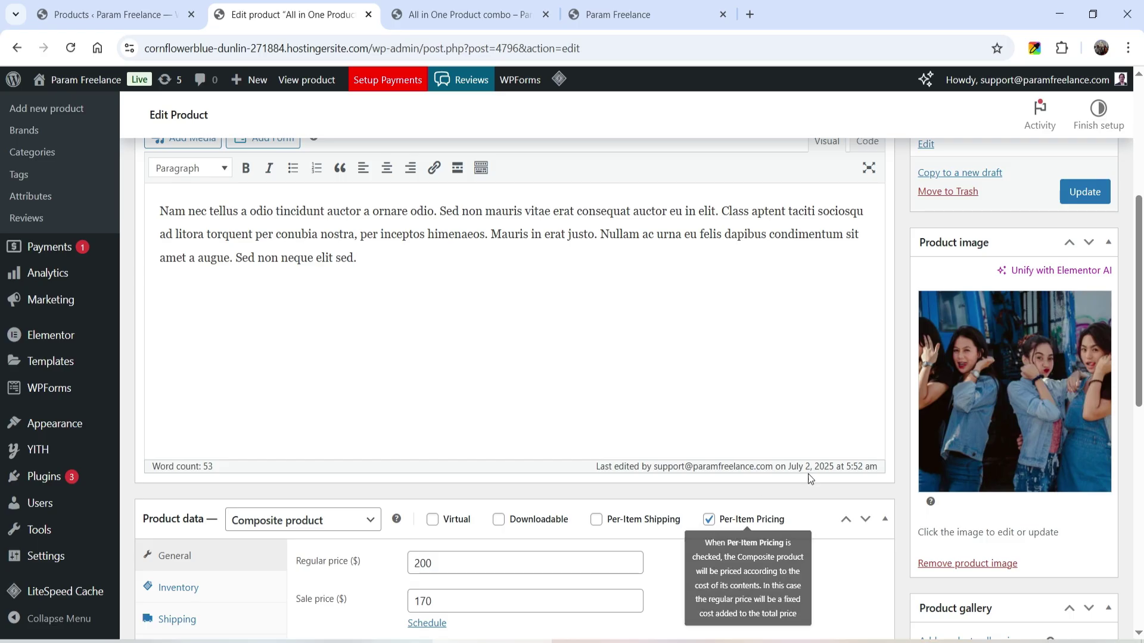
{"action": "scroll", "coordinate": [886, 392], "scroll_direction": "down", "scroll_amount": 4}
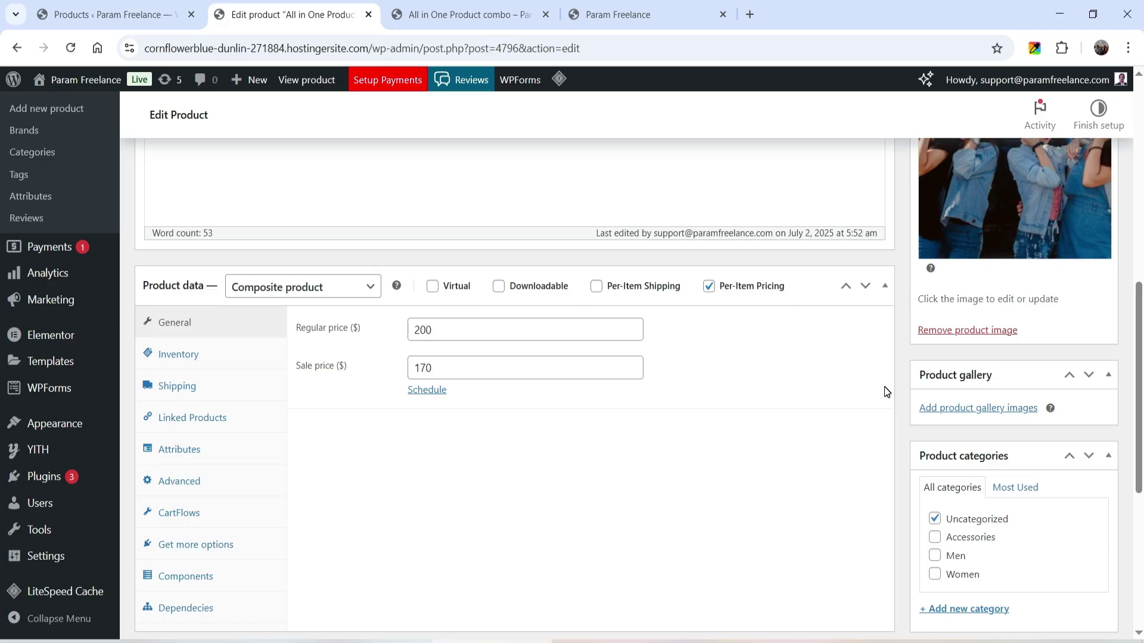
{"action": "left_click", "coordinate": [365, 323]}
{"action": "key", "text": "BackSpace"}
{"action": "left_click", "coordinate": [347, 366]}
{"action": "key", "text": "BackSpace"}
{"action": "left_click", "coordinate": [433, 328]}
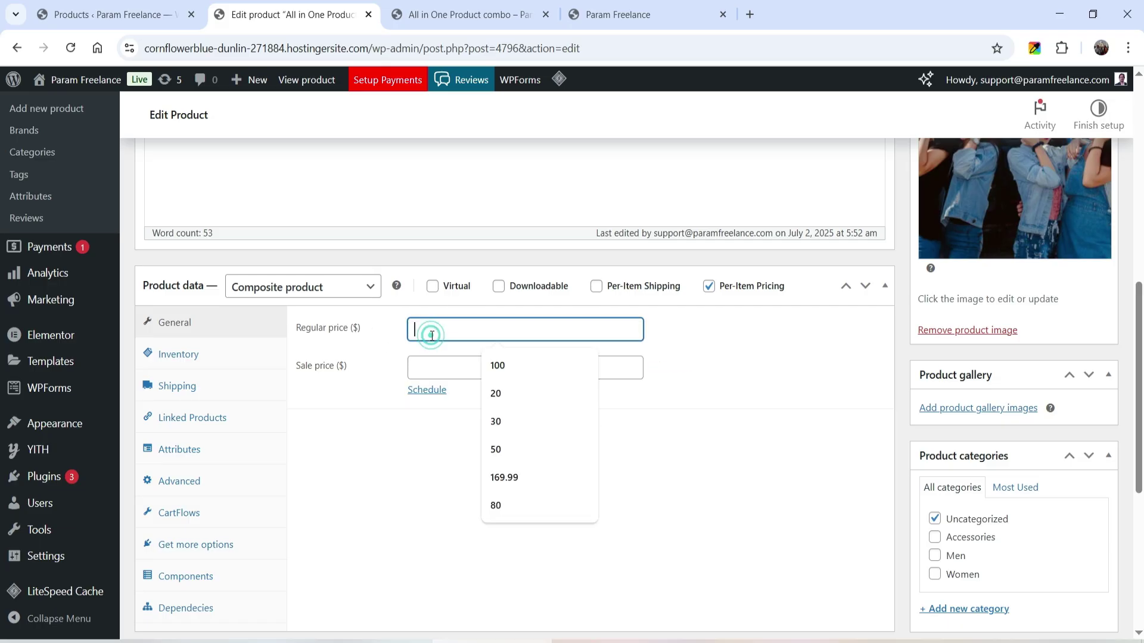
{"action": "type", "text": "10"}
{"action": "left_click", "coordinate": [786, 493]}
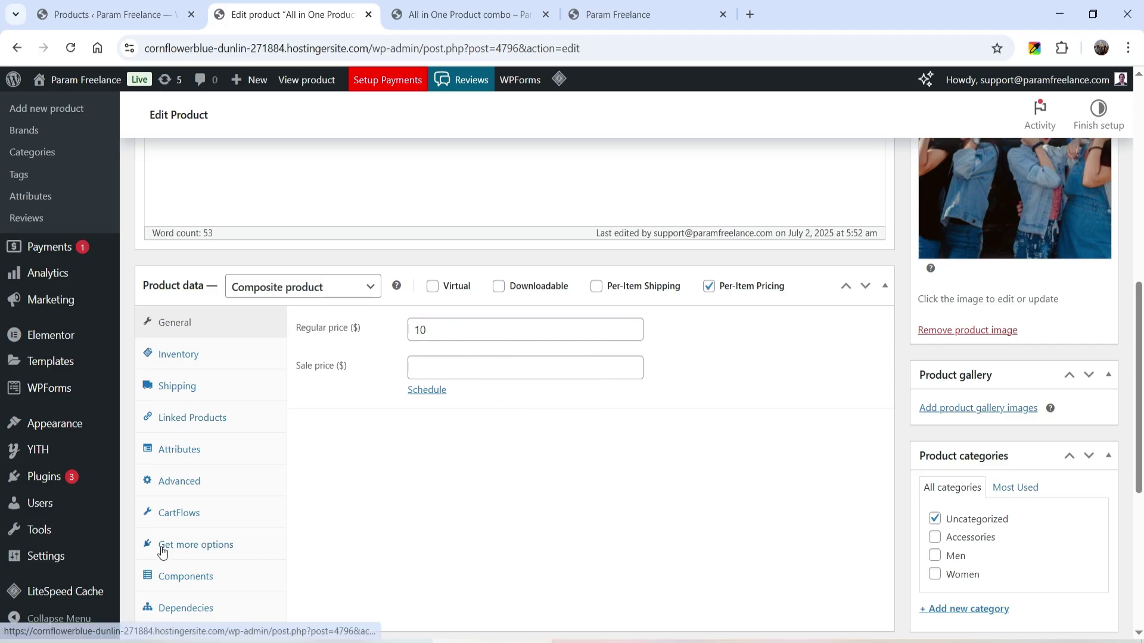
Step: Give the Shirt component a 50% discount and apply it to the sale price
{"action": "left_click", "coordinate": [189, 580]}
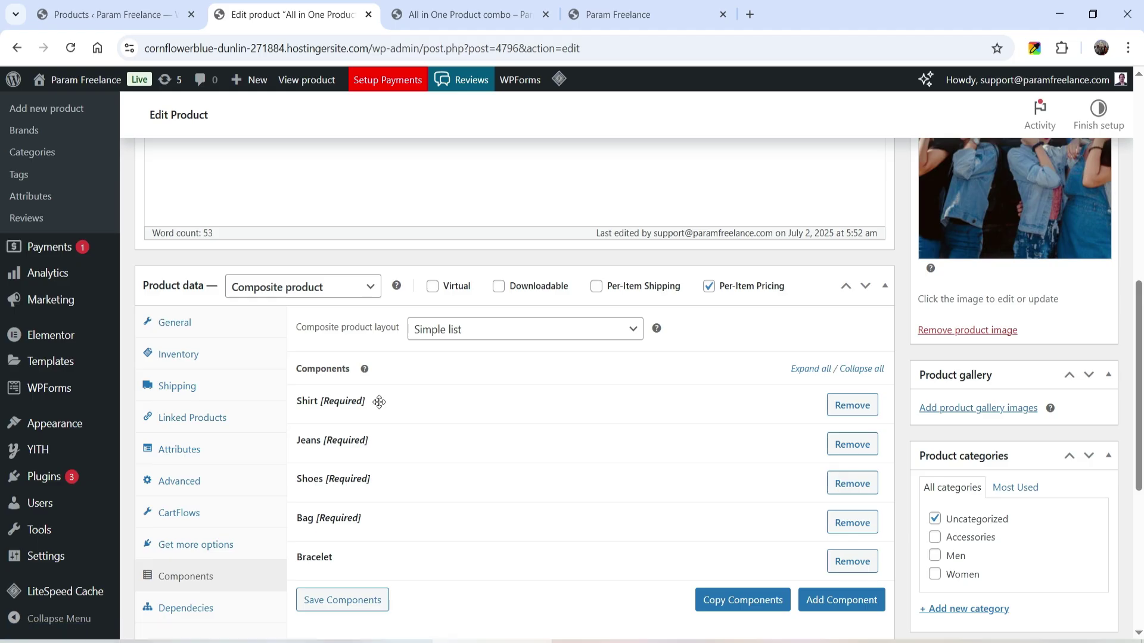
{"action": "left_click", "coordinate": [416, 403]}
{"action": "scroll", "coordinate": [432, 198], "scroll_direction": "down", "scroll_amount": 5}
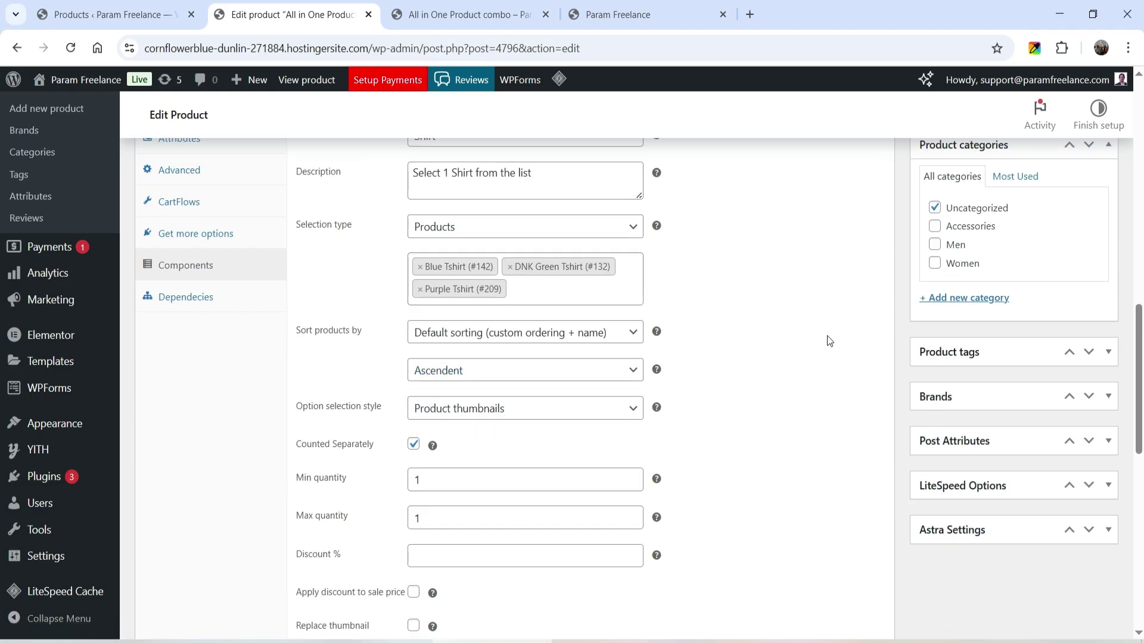
{"action": "scroll", "coordinate": [551, 195], "scroll_direction": "down", "scroll_amount": 4}
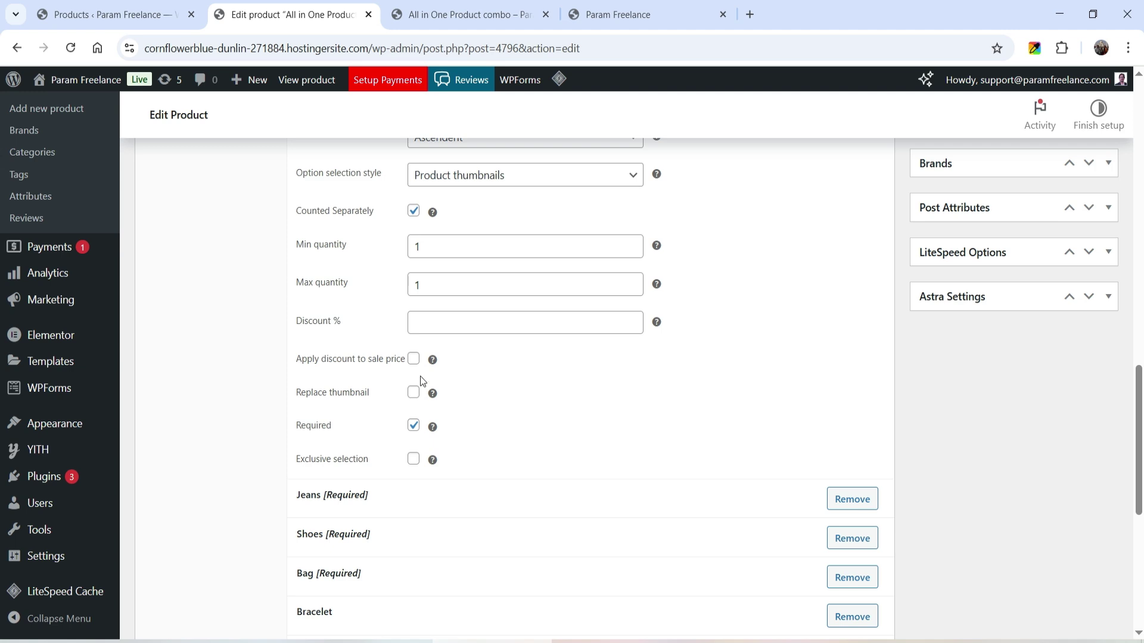
{"action": "left_click", "coordinate": [437, 320]}
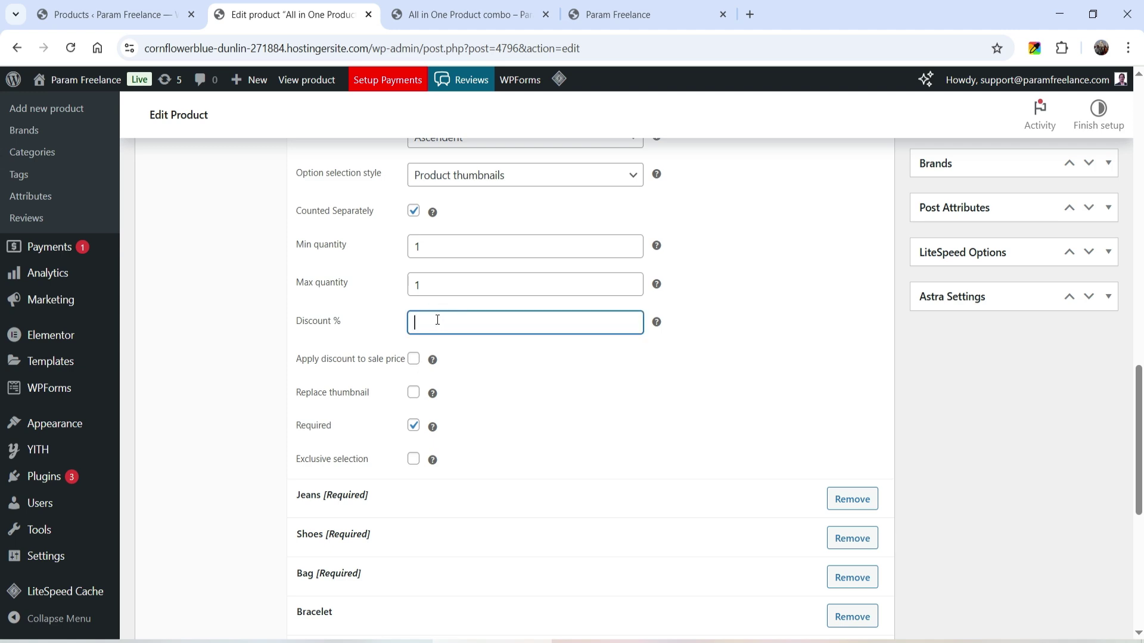
{"action": "type", "text": "50"}
{"action": "left_click", "coordinate": [413, 359]}
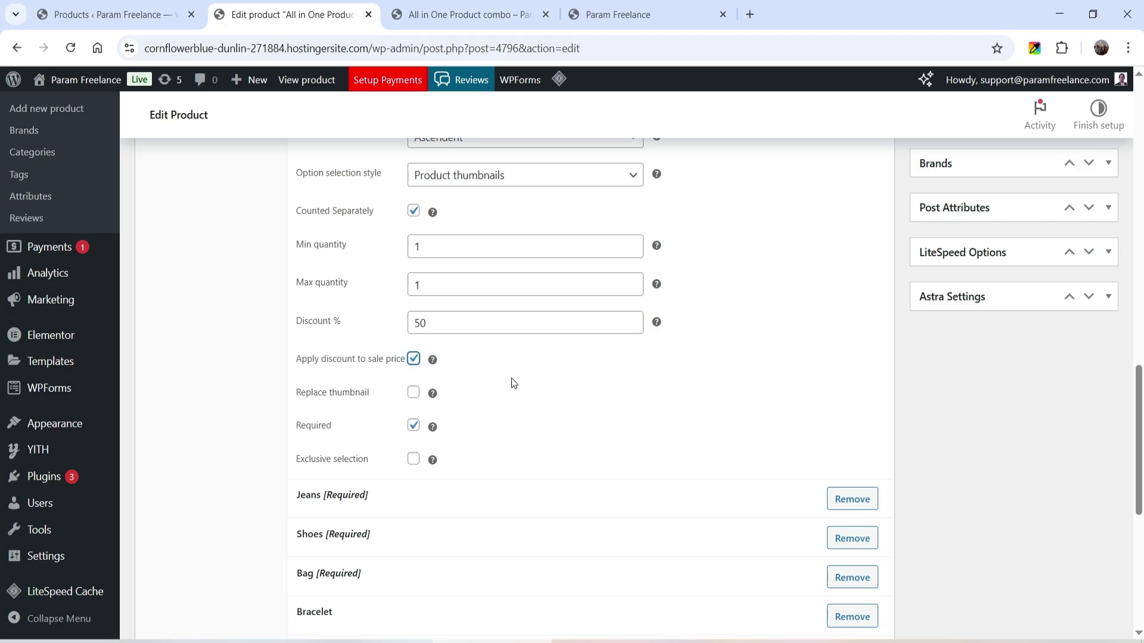
Step: Enable Counted Separately for the Jeans component and give it a 50% discount that also applies to the sale price
{"action": "left_click", "coordinate": [421, 503]}
{"action": "scroll", "coordinate": [495, 443], "scroll_direction": "down", "scroll_amount": 6}
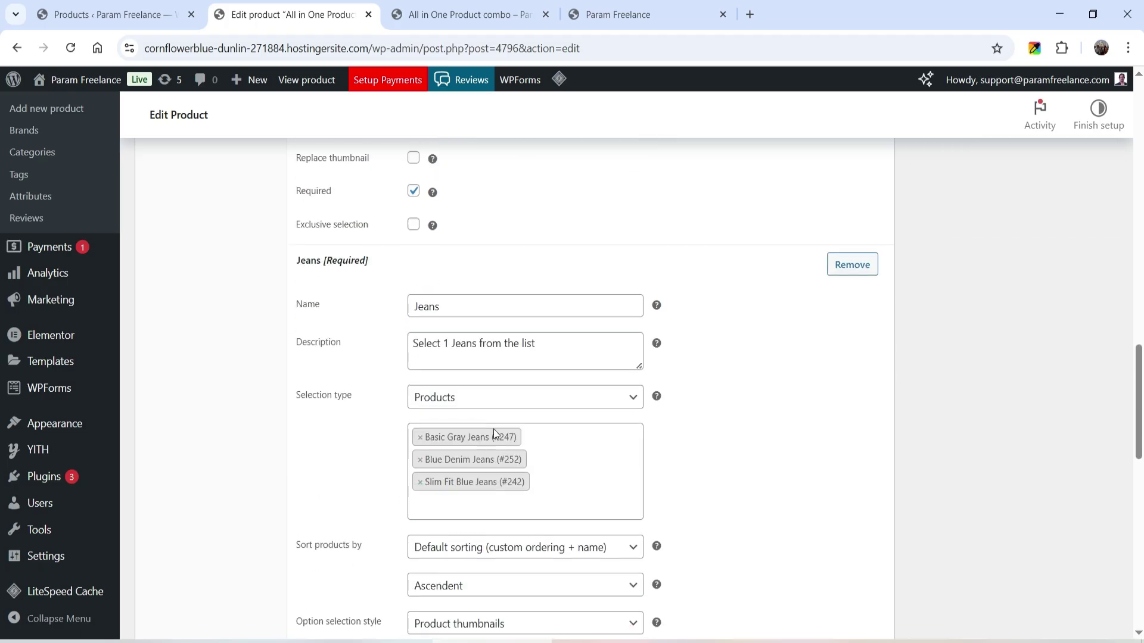
{"action": "left_click", "coordinate": [413, 427]}
{"action": "scroll", "coordinate": [463, 417], "scroll_direction": "down", "scroll_amount": 1}
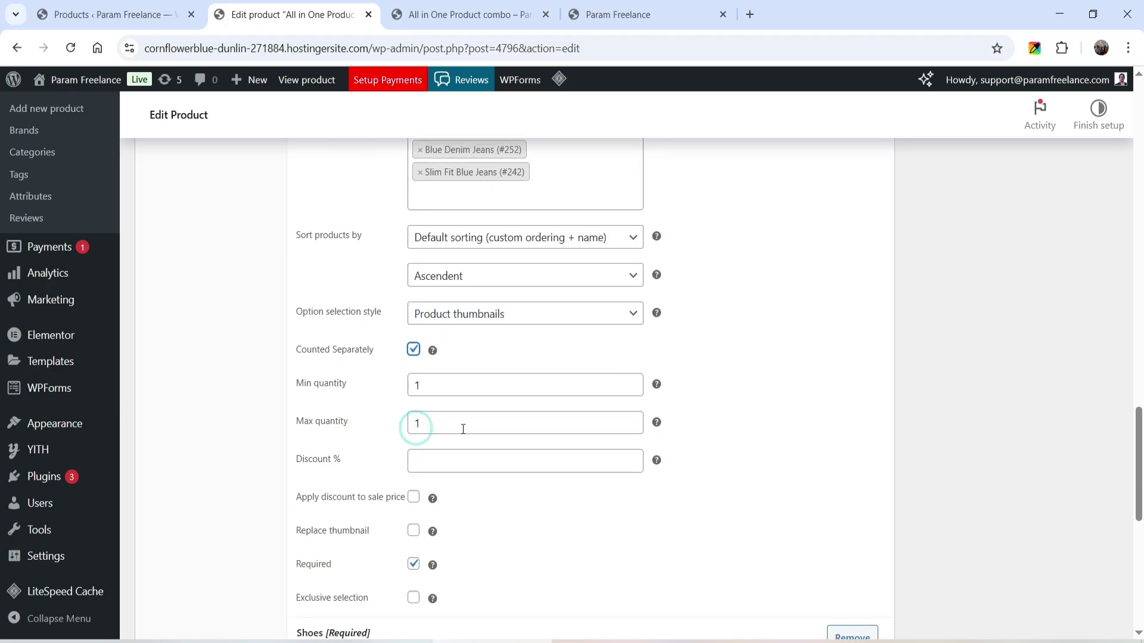
{"action": "left_click", "coordinate": [446, 463]}
{"action": "type", "text": "50"}
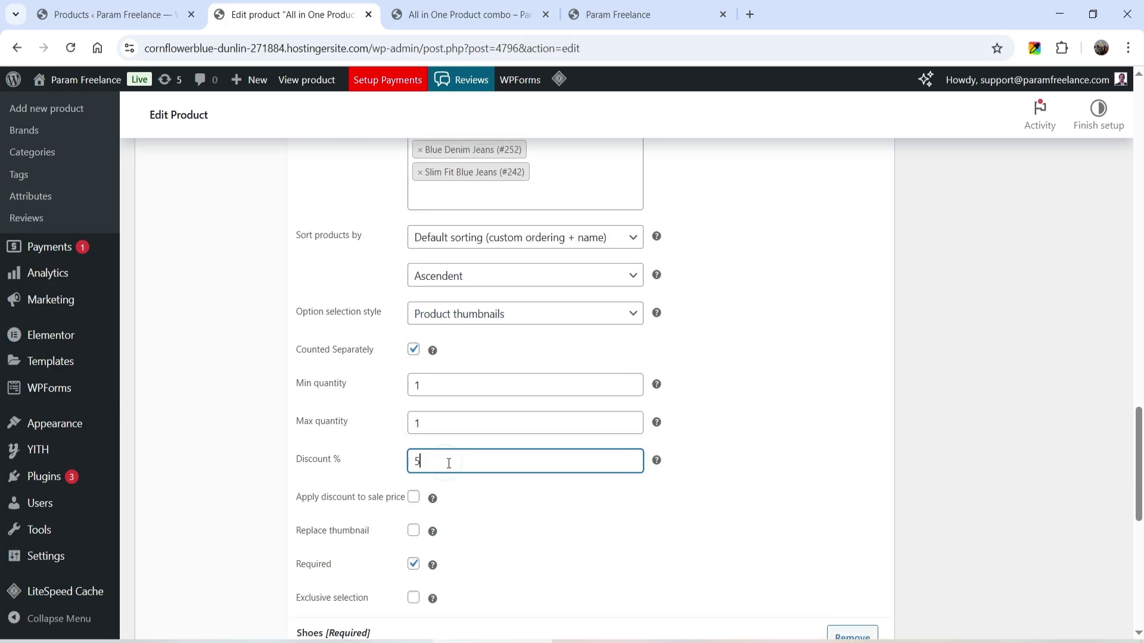
{"action": "left_click", "coordinate": [412, 498]}
Step: Enable Counted Separately for the Shoes component and give it a 50% discount that also applies to the sale price
{"action": "scroll", "coordinate": [409, 496], "scroll_direction": "down", "scroll_amount": 5}
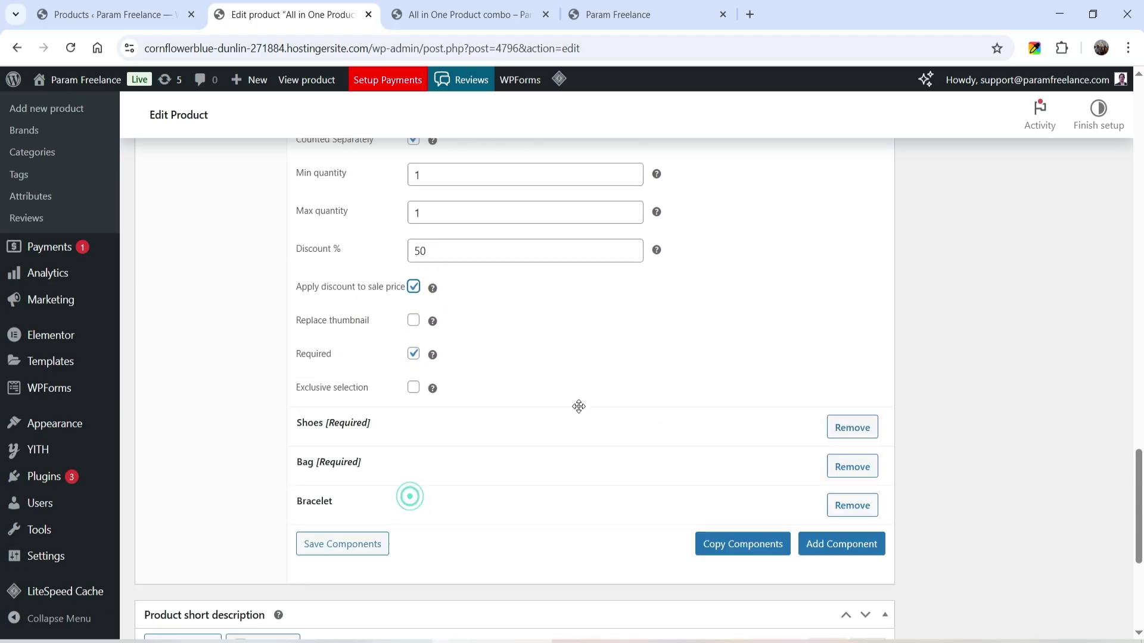
{"action": "left_click", "coordinate": [390, 329]}
{"action": "scroll", "coordinate": [536, 370], "scroll_direction": "down", "scroll_amount": 5}
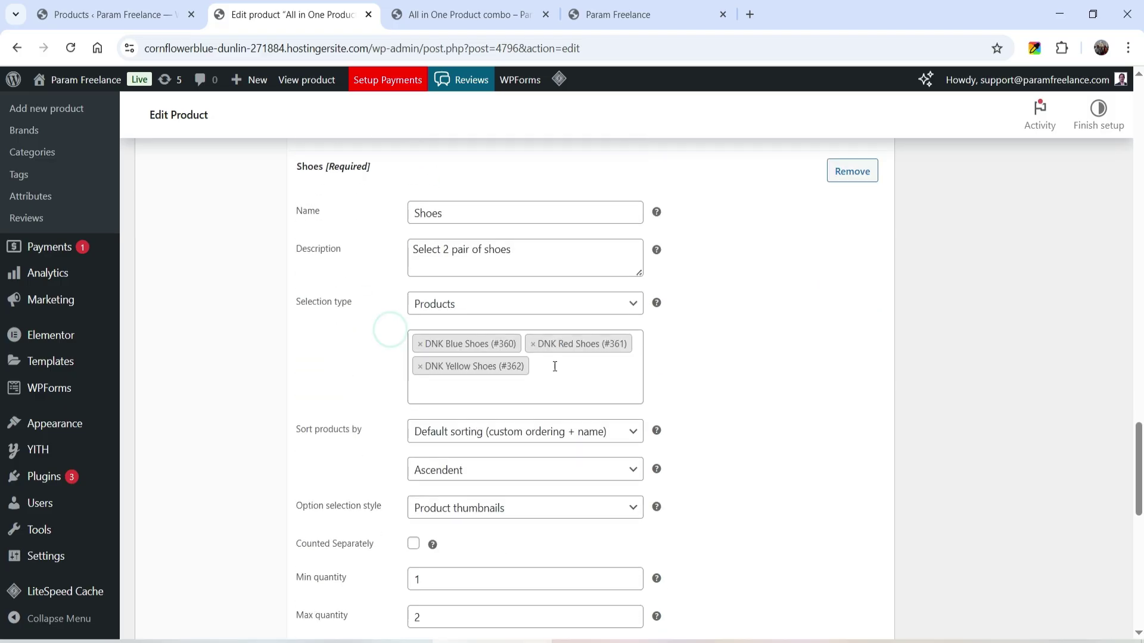
{"action": "left_click", "coordinate": [414, 389]}
{"action": "scroll", "coordinate": [465, 362], "scroll_direction": "down", "scroll_amount": 3}
{"action": "left_click", "coordinate": [451, 342]}
{"action": "type", "text": "50"}
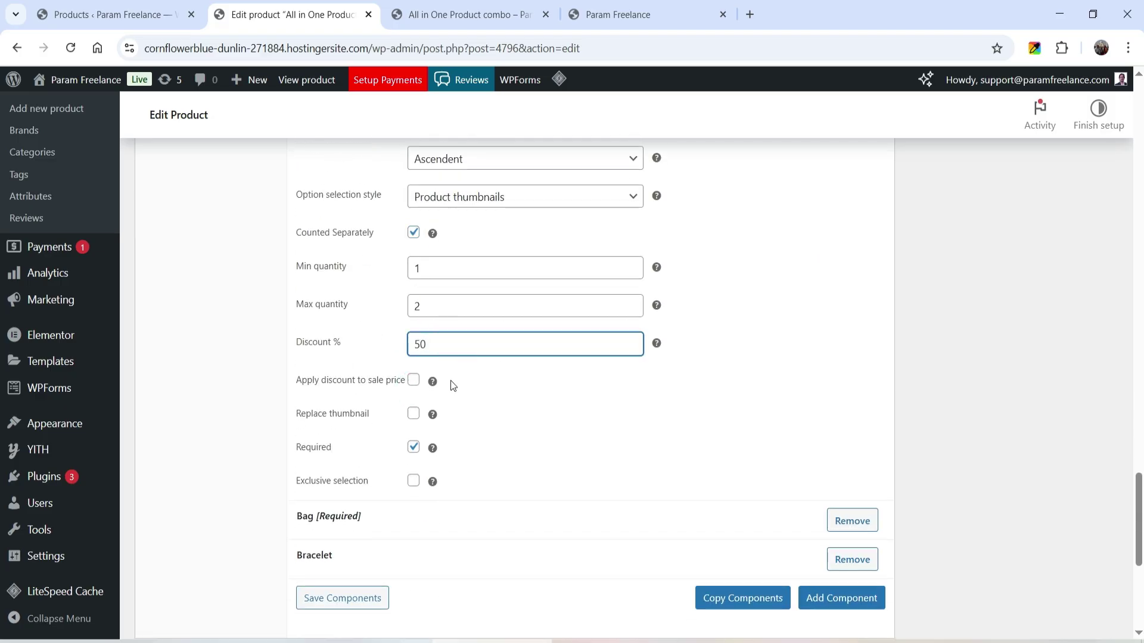
{"action": "left_click", "coordinate": [411, 380]}
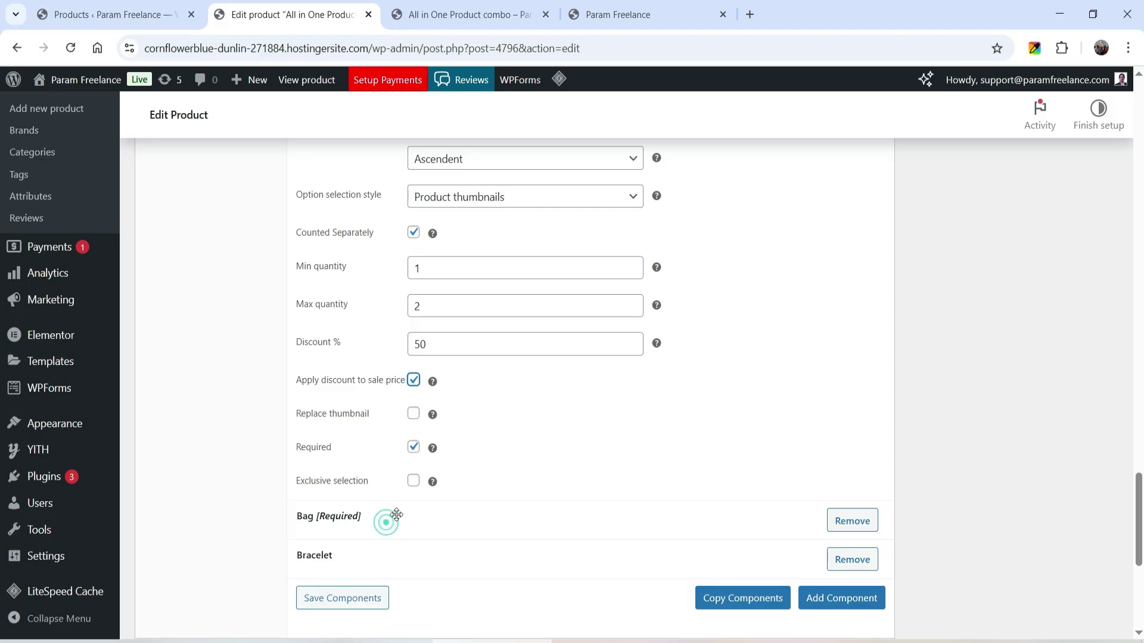
Step: Enable Counted Separately for the Bag component and give it a 50% discount that also applies to the sale price
{"action": "left_click", "coordinate": [479, 524]}
{"action": "scroll", "coordinate": [539, 403], "scroll_direction": "down", "scroll_amount": 10}
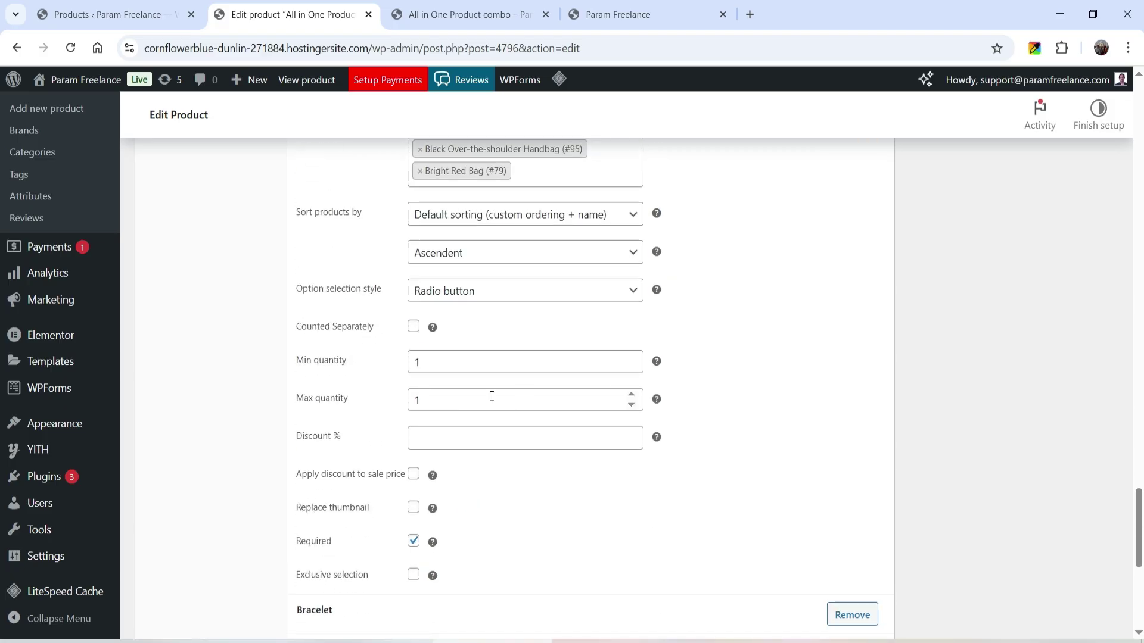
{"action": "left_click", "coordinate": [413, 327]}
{"action": "left_click", "coordinate": [434, 439]}
{"action": "type", "text": "50"}
{"action": "left_click", "coordinate": [413, 475]}
Step: Count the Bracelet component separately with a 50% discount that also applies to the sale price, and save the components and product
{"action": "scroll", "coordinate": [509, 462], "scroll_direction": "down", "scroll_amount": 5}
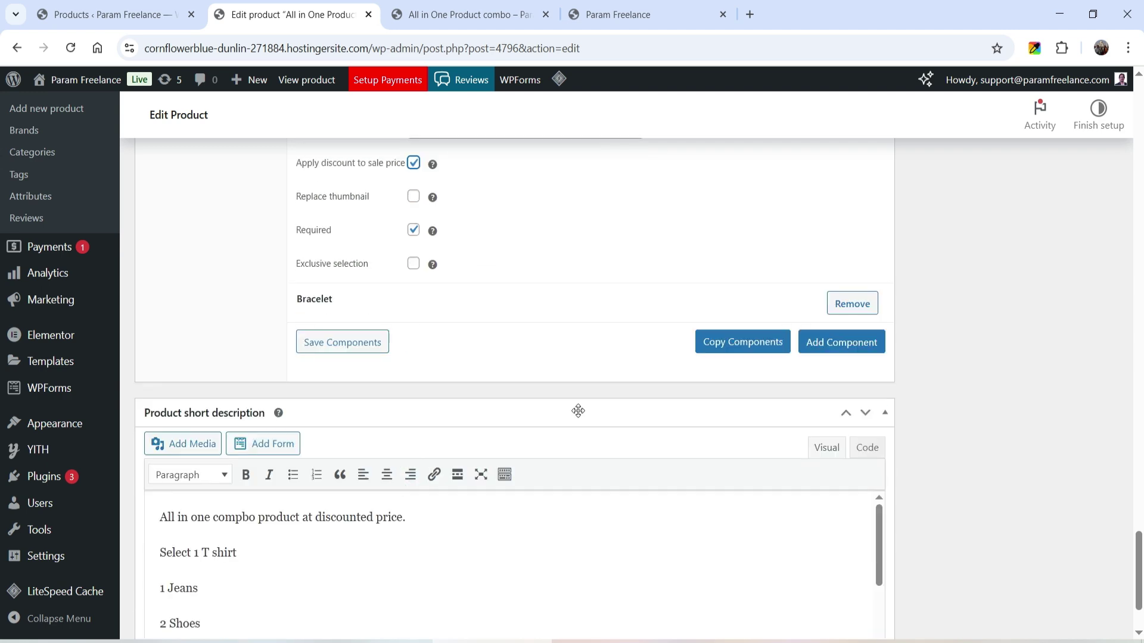
{"action": "left_click", "coordinate": [431, 319]}
{"action": "scroll", "coordinate": [517, 414], "scroll_direction": "down", "scroll_amount": 4}
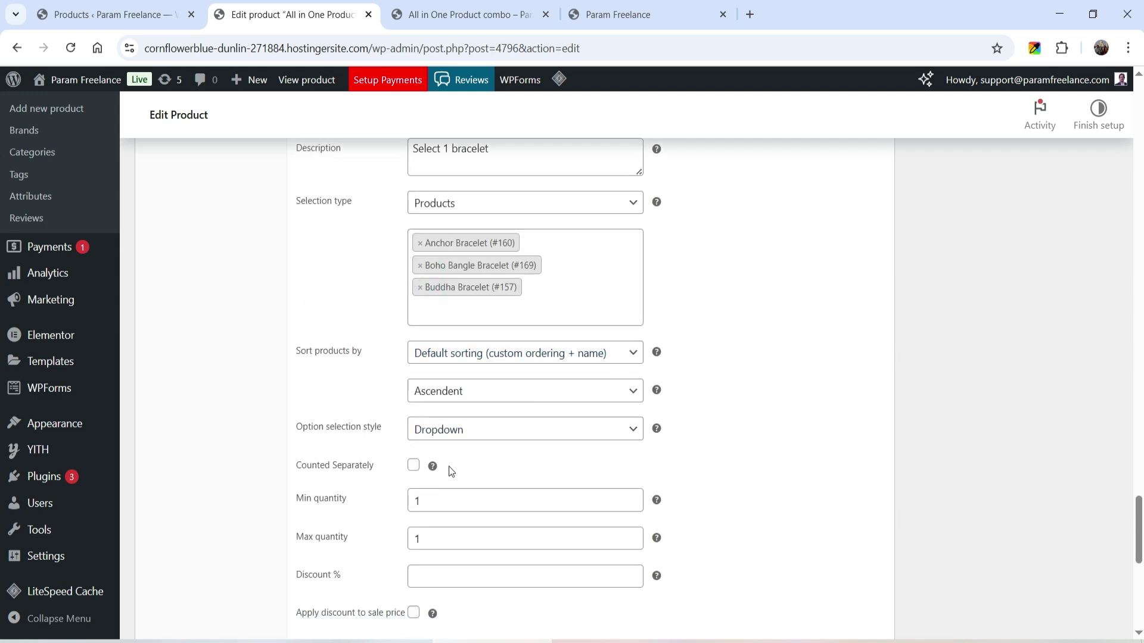
{"action": "left_click", "coordinate": [414, 465]}
{"action": "left_click", "coordinate": [435, 575]}
{"action": "type", "text": "50"}
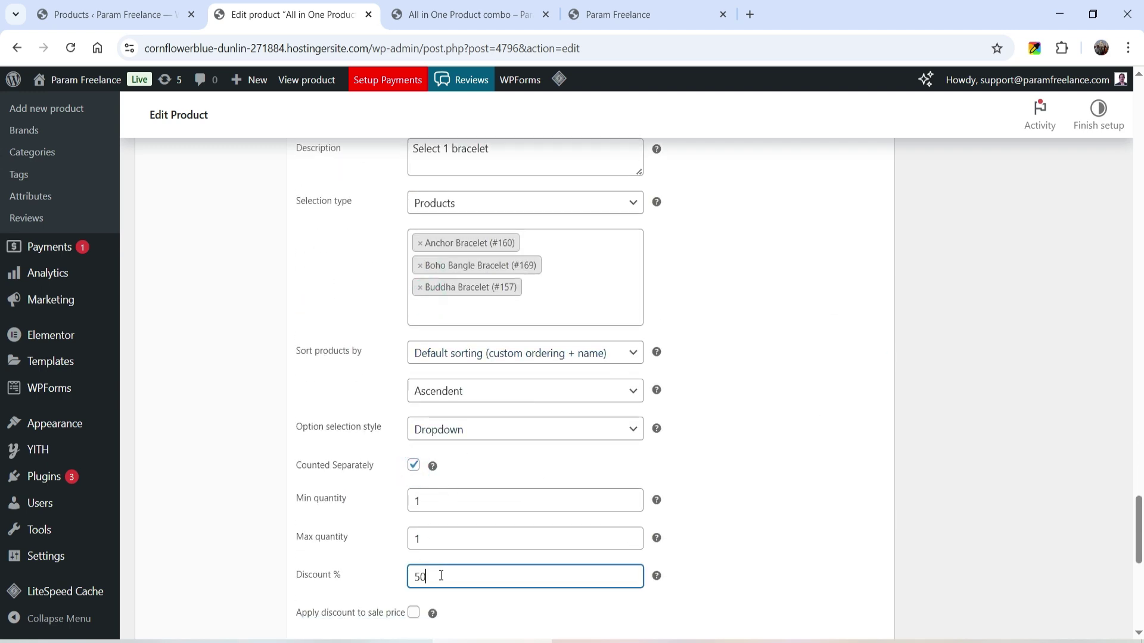
{"action": "scroll", "coordinate": [494, 456], "scroll_direction": "down", "scroll_amount": 5}
{"action": "left_click", "coordinate": [413, 302]}
{"action": "left_click", "coordinate": [345, 443]}
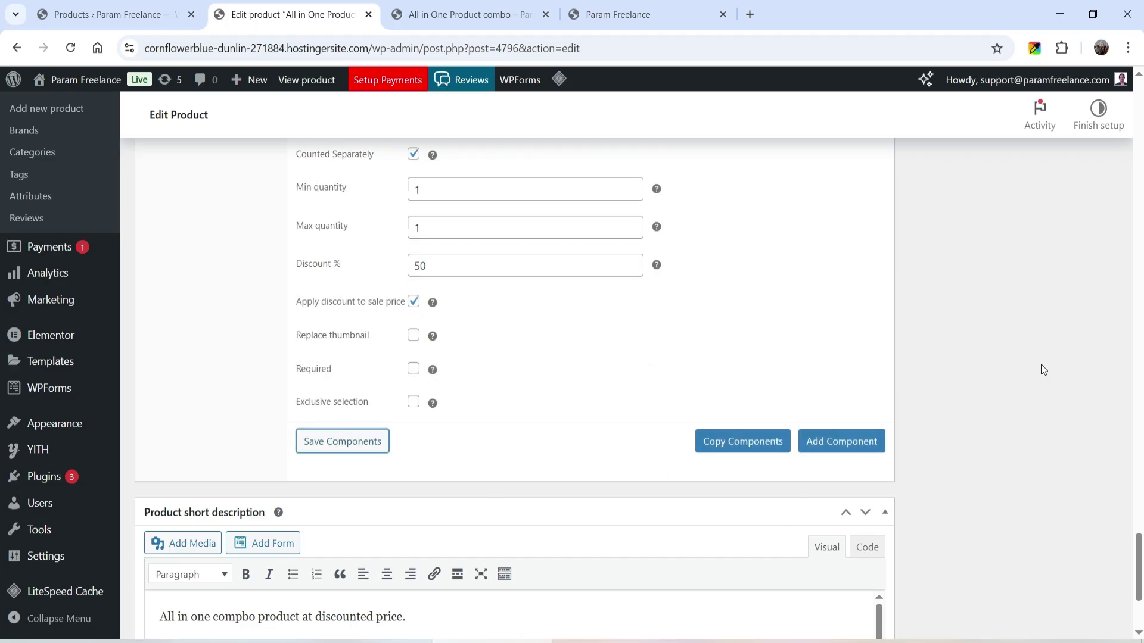
{"action": "scroll", "coordinate": [1066, 355], "scroll_direction": "up", "scroll_amount": 20}
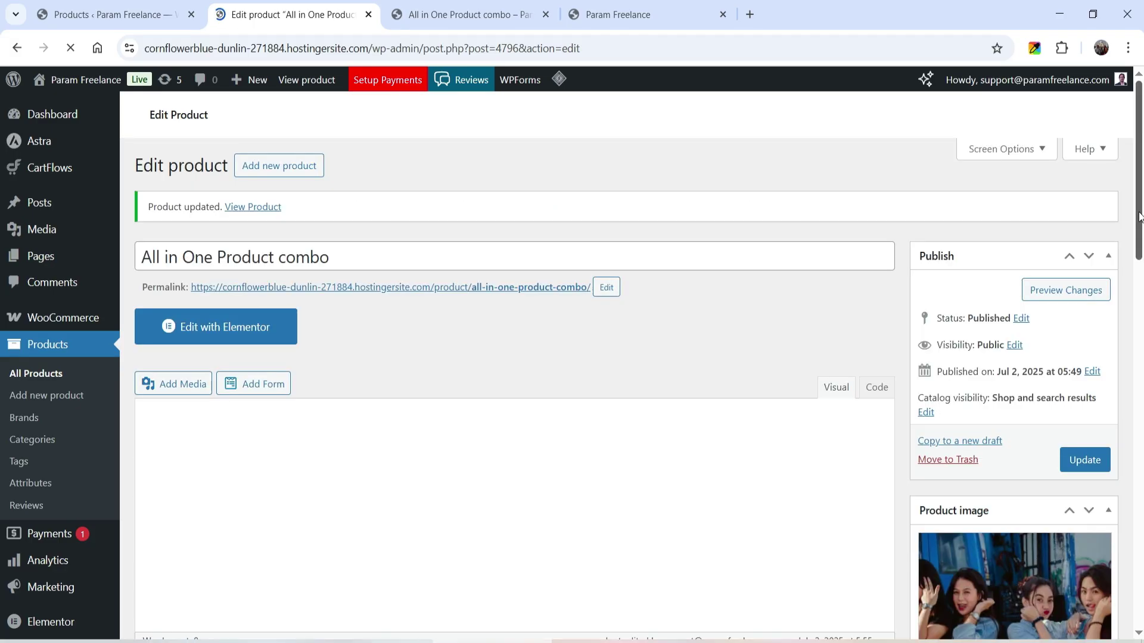
Step: Purge the cache for the combo's storefront page and check the base price and discounted component prices
{"action": "left_click", "coordinate": [464, 24]}
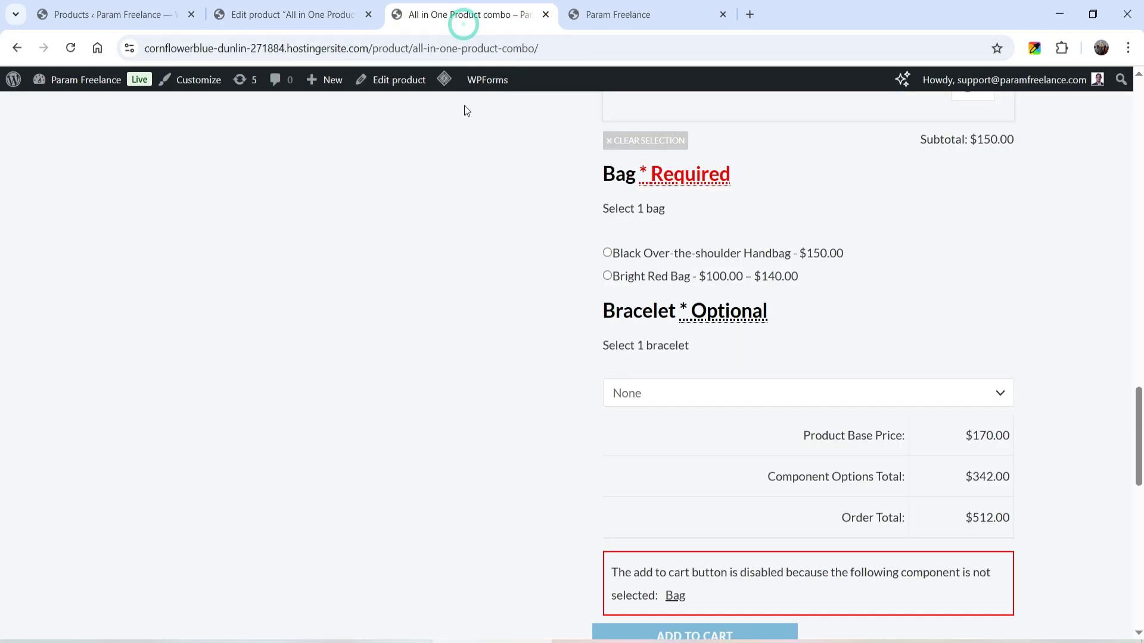
{"action": "mouse_move", "coordinate": [444, 81]}
{"action": "left_click", "coordinate": [450, 146]}
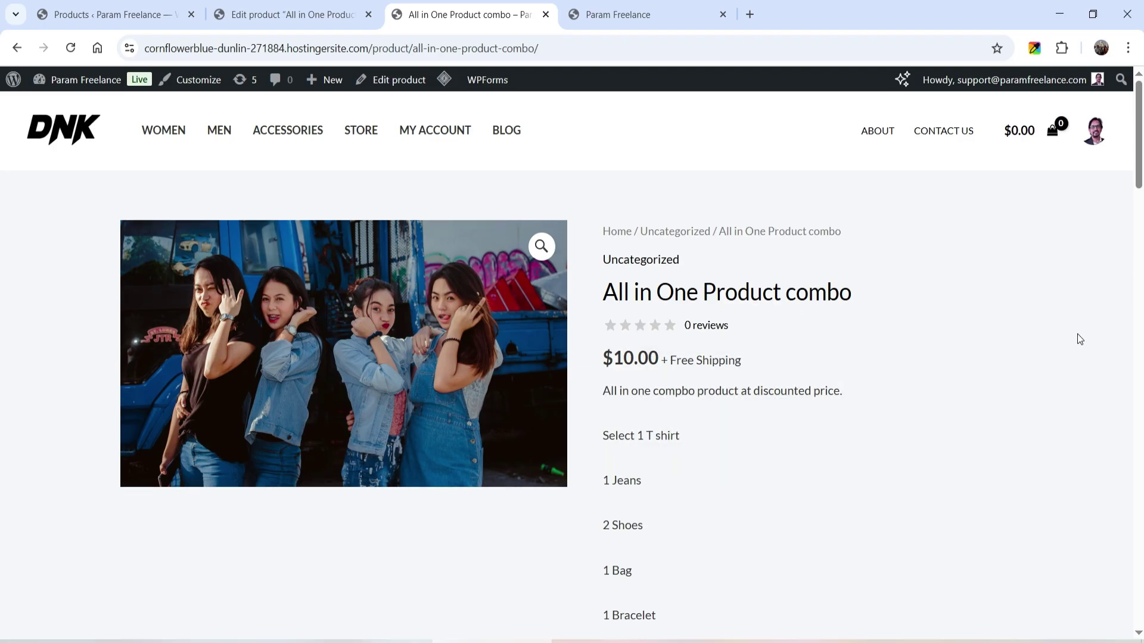
{"action": "scroll", "coordinate": [1072, 330], "scroll_direction": "down", "scroll_amount": 8}
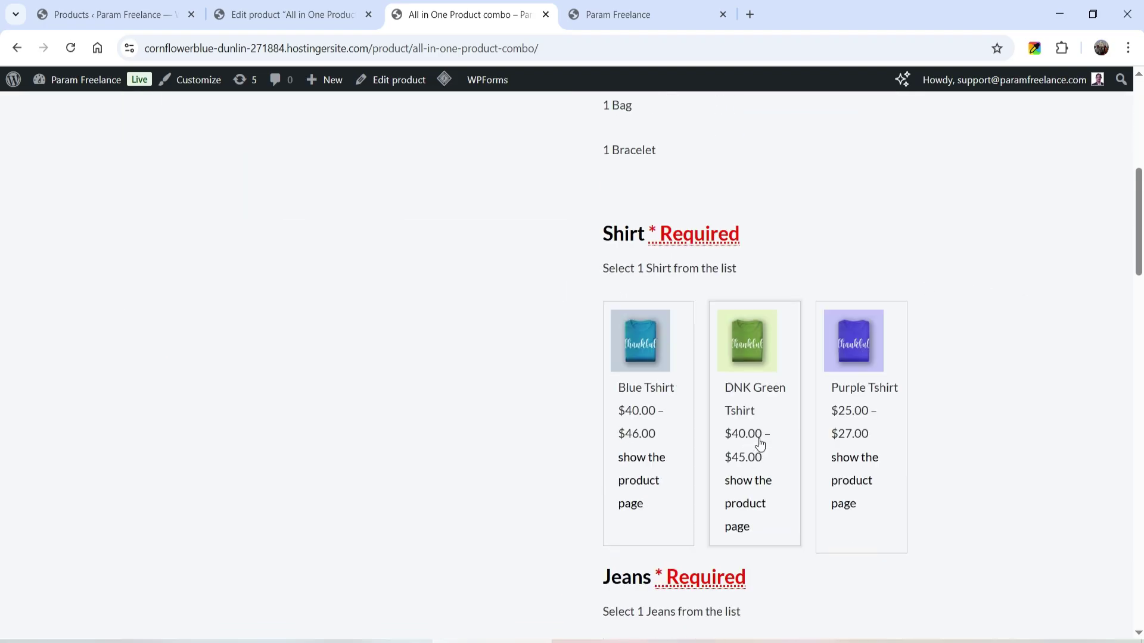
{"action": "scroll", "coordinate": [992, 335], "scroll_direction": "down", "scroll_amount": 6}
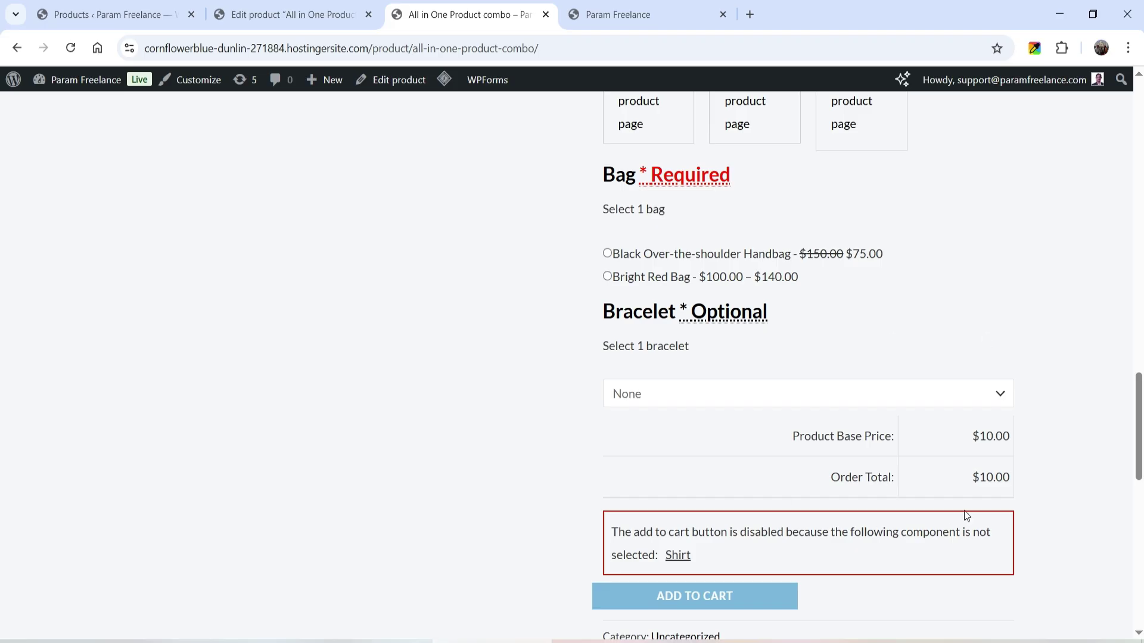
{"action": "scroll", "coordinate": [974, 462], "scroll_direction": "up", "scroll_amount": 8}
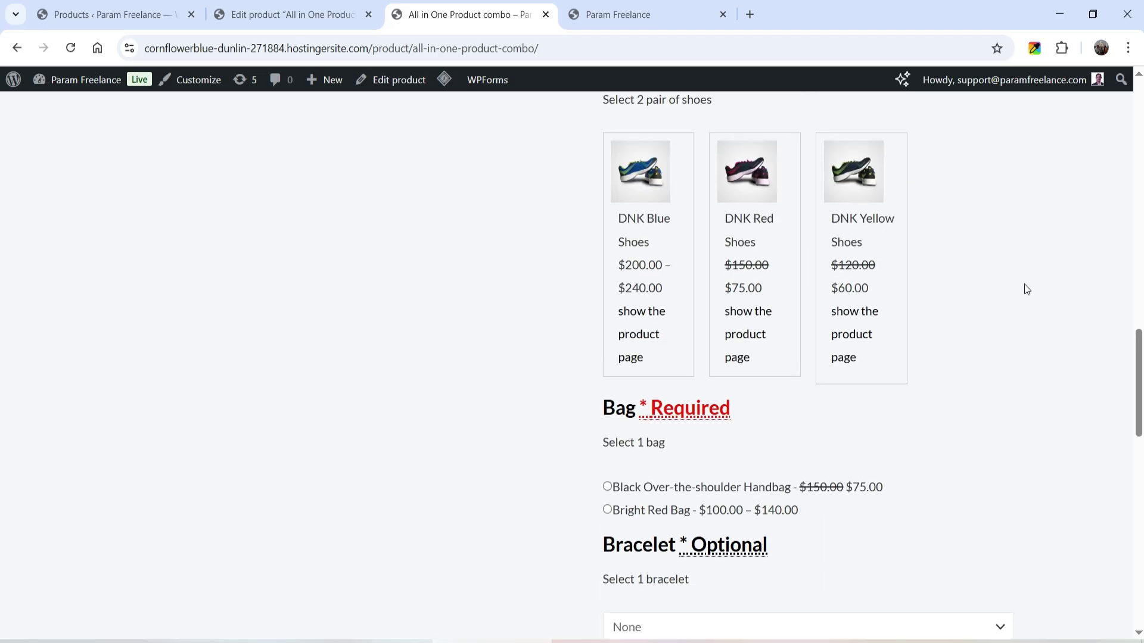
{"action": "scroll", "coordinate": [994, 317], "scroll_direction": "down", "scroll_amount": 4}
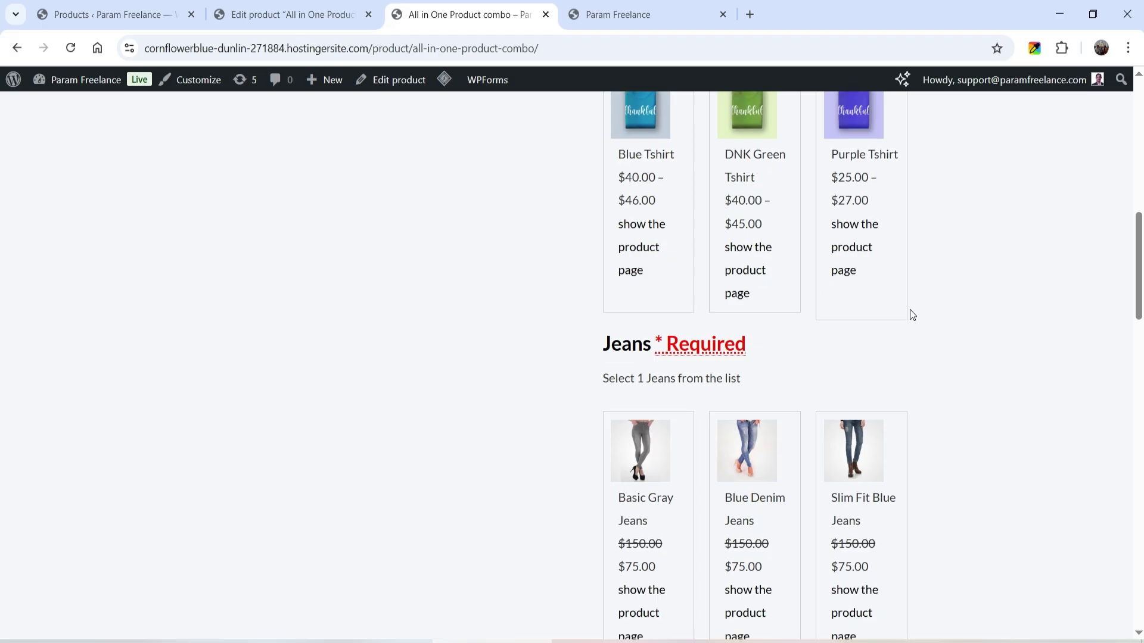
Step: Choose DNK Green Tshirt for the Shirt component, check its discounted subtotal and pick a color option
{"action": "left_click", "coordinate": [748, 185]}
{"action": "scroll", "coordinate": [894, 238], "scroll_direction": "down", "scroll_amount": 2}
{"action": "scroll", "coordinate": [993, 267], "scroll_direction": "down", "scroll_amount": 1}
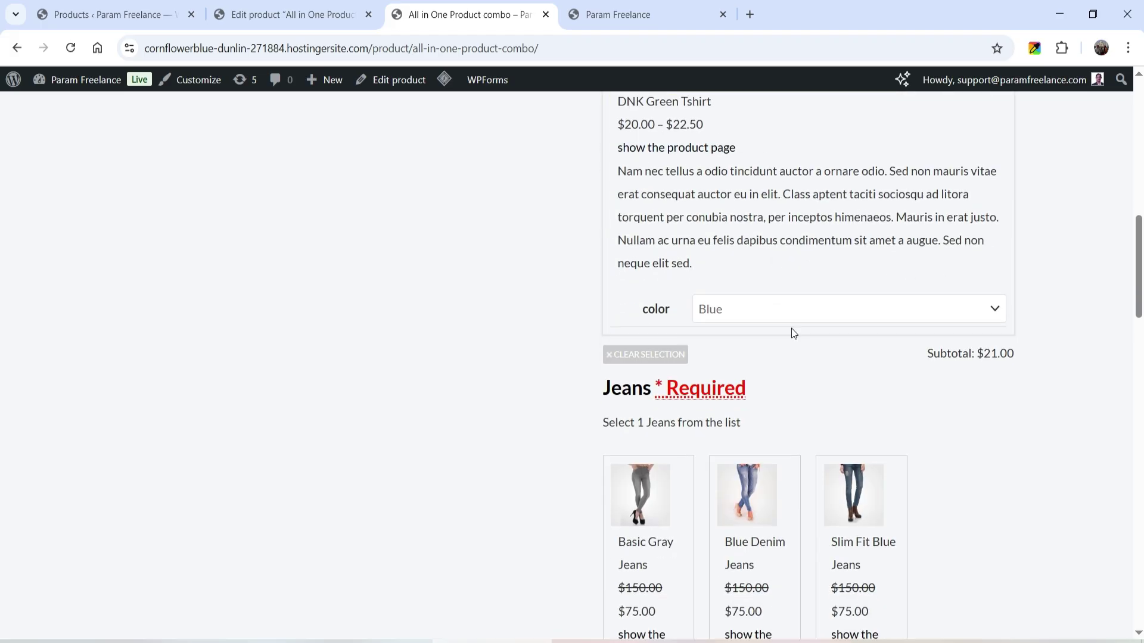
{"action": "scroll", "coordinate": [717, 287], "scroll_direction": "up", "scroll_amount": 4}
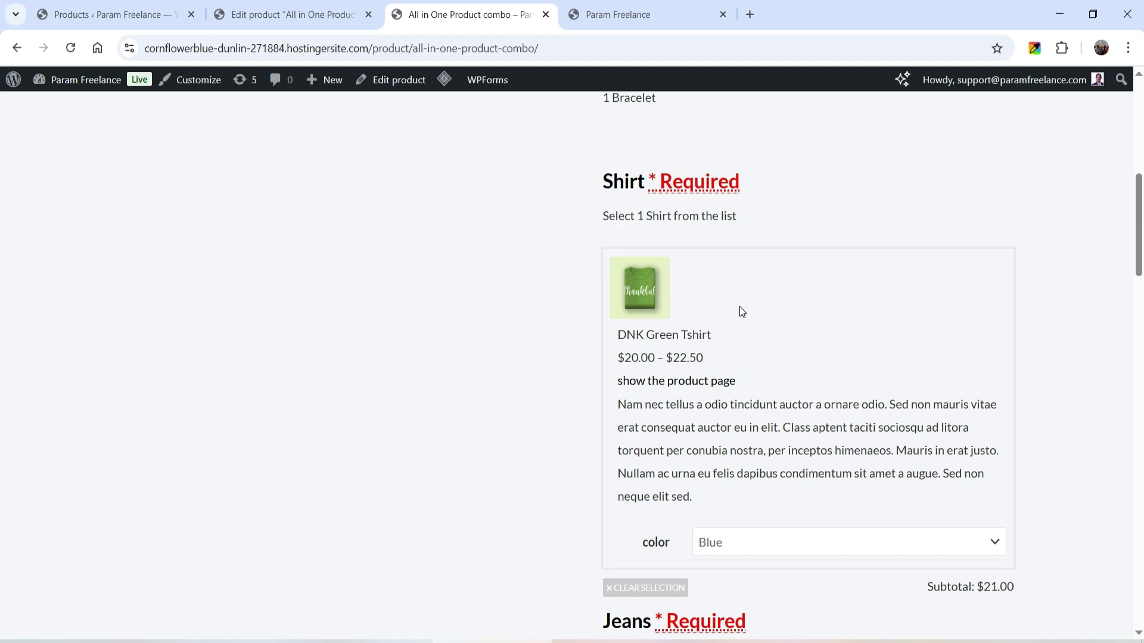
{"action": "scroll", "coordinate": [740, 304], "scroll_direction": "down", "scroll_amount": 3}
{"action": "left_click", "coordinate": [757, 388]}
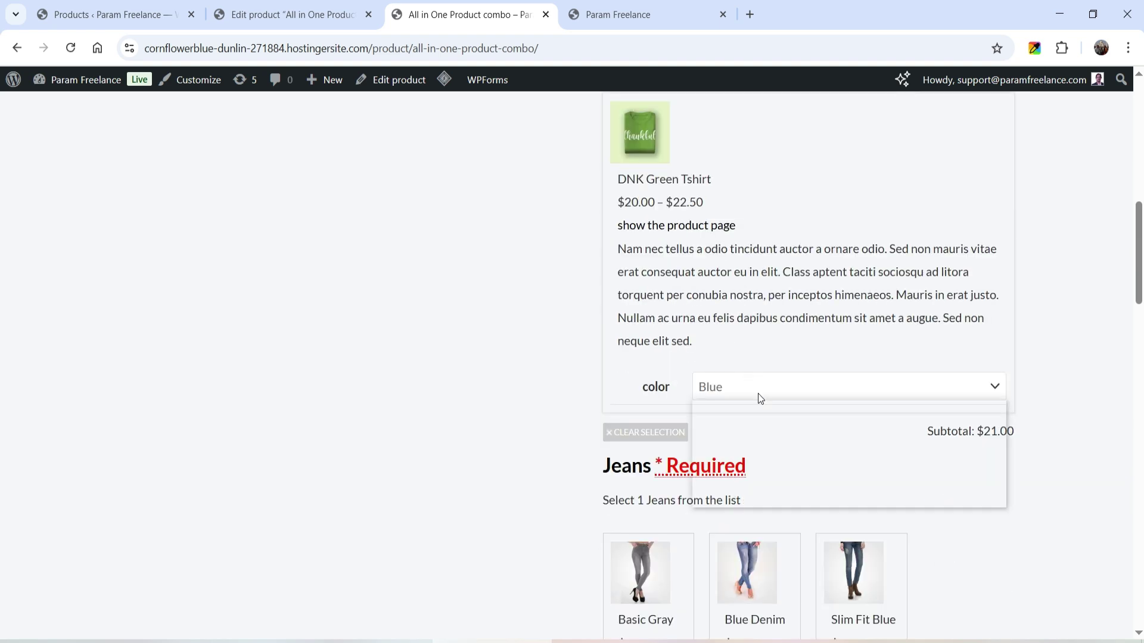
{"action": "left_click", "coordinate": [769, 454]}
{"action": "scroll", "coordinate": [1017, 343], "scroll_direction": "down", "scroll_amount": 5}
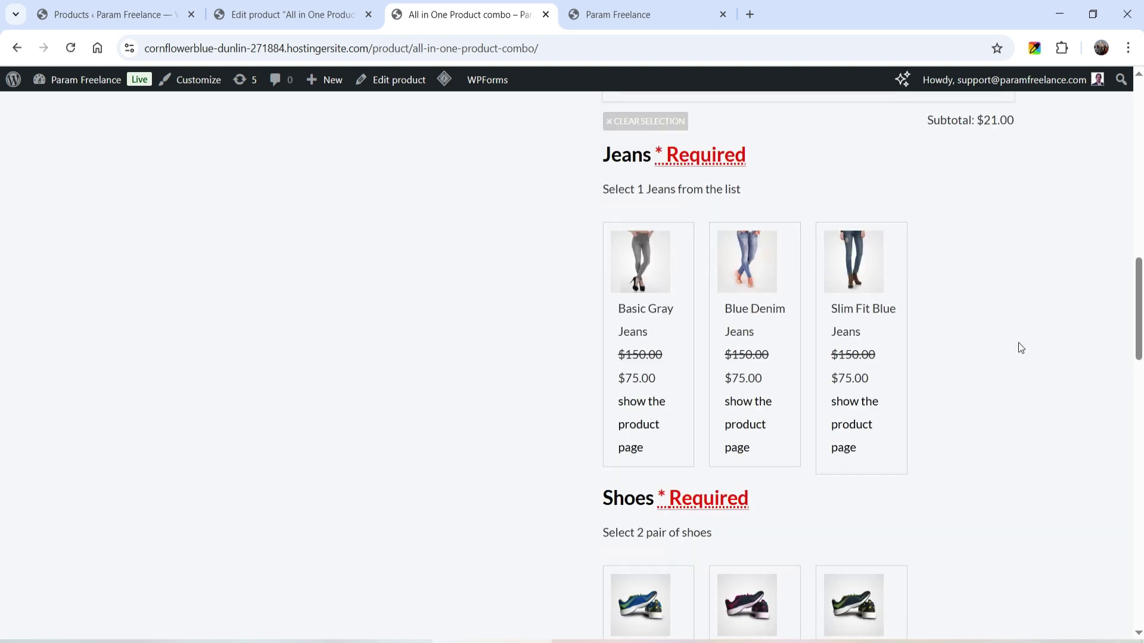
Step: Choose Blue Denim Jeans for the Jeans component, check its subtotal and view the discounted Shoes options
{"action": "left_click", "coordinate": [750, 385]}
{"action": "scroll", "coordinate": [1000, 459], "scroll_direction": "down", "scroll_amount": 1}
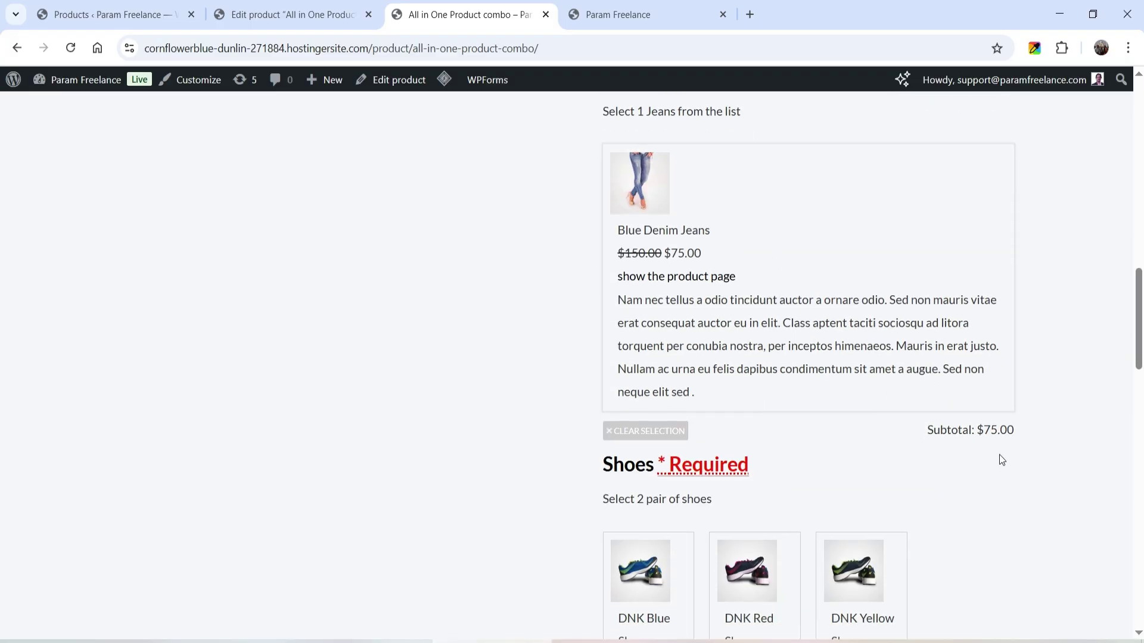
{"action": "scroll", "coordinate": [1006, 435], "scroll_direction": "down", "scroll_amount": 5}
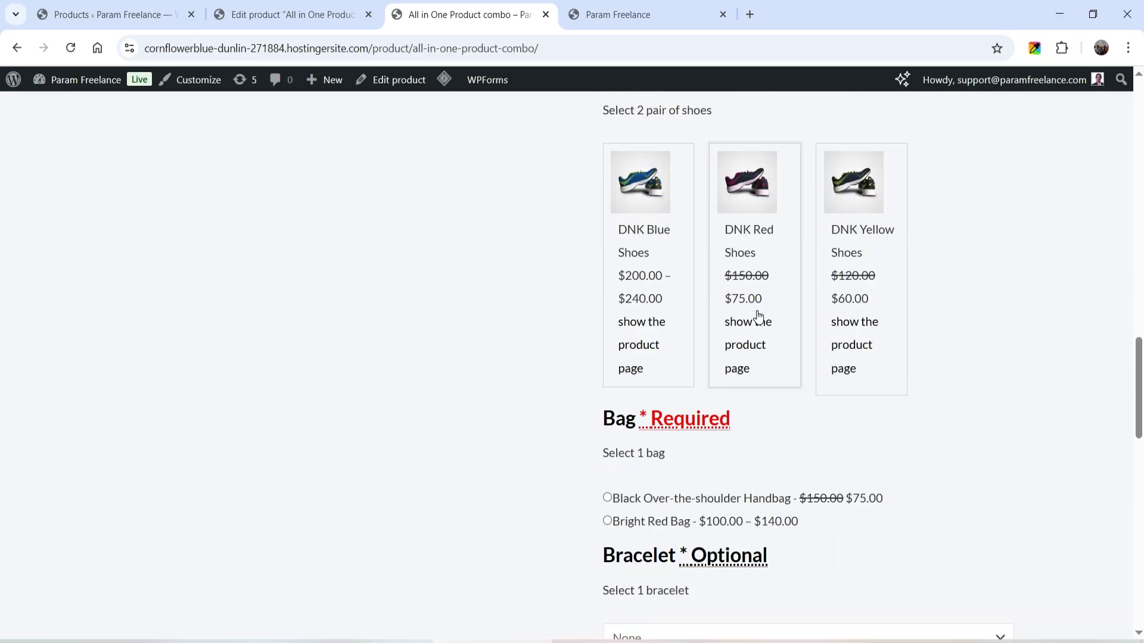
Step: Choose DNK Red Shoes for the Shoes component and Bright Red Bag in Orange for the Bag component
{"action": "left_click", "coordinate": [756, 312]}
{"action": "scroll", "coordinate": [976, 286], "scroll_direction": "down", "scroll_amount": 4}
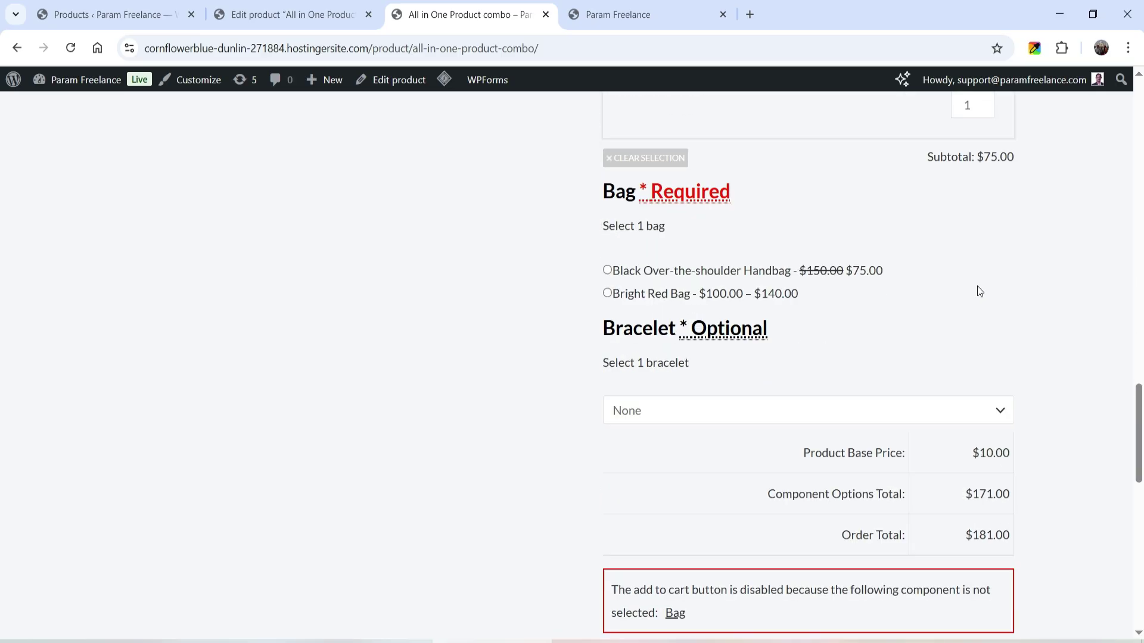
{"action": "scroll", "coordinate": [971, 295], "scroll_direction": "down", "scroll_amount": 1}
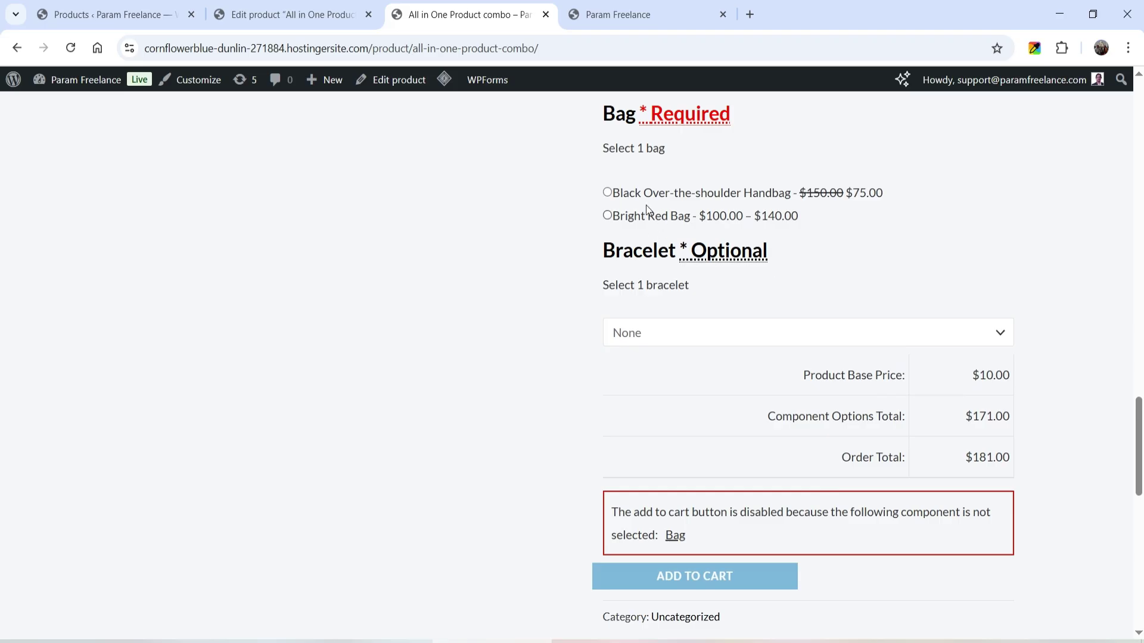
{"action": "left_click", "coordinate": [607, 216]}
{"action": "left_click", "coordinate": [806, 474]}
{"action": "left_click", "coordinate": [786, 541]}
{"action": "scroll", "coordinate": [916, 305], "scroll_direction": "down", "scroll_amount": 5}
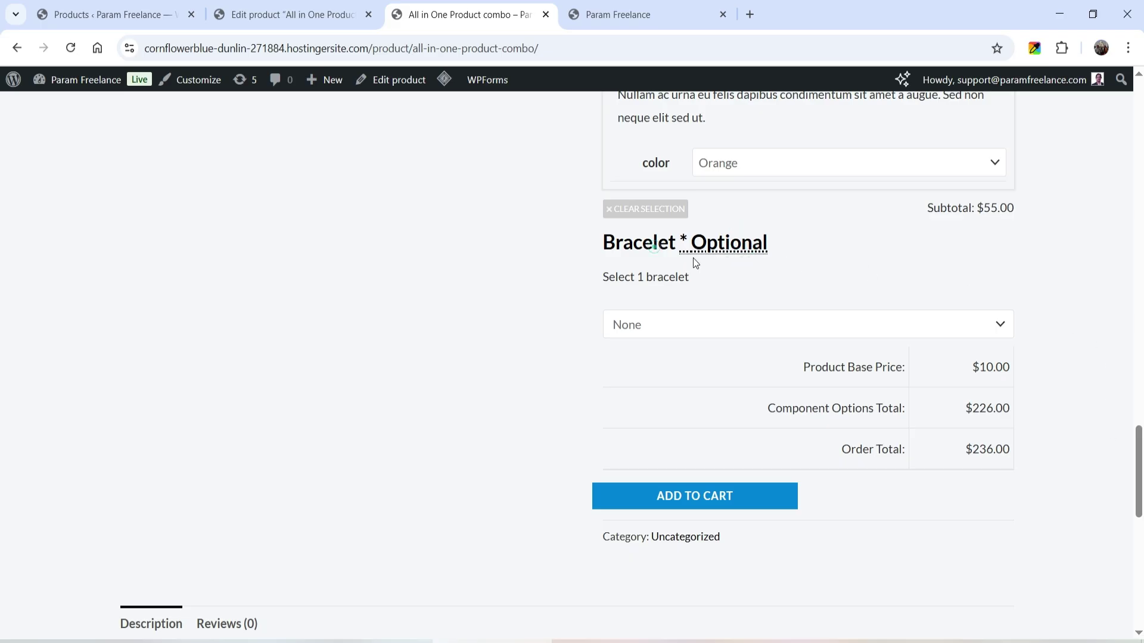
Step: Choose Boho Bangle Bracelet in Aqua for the optional Bracelet component
{"action": "left_click", "coordinate": [678, 322]}
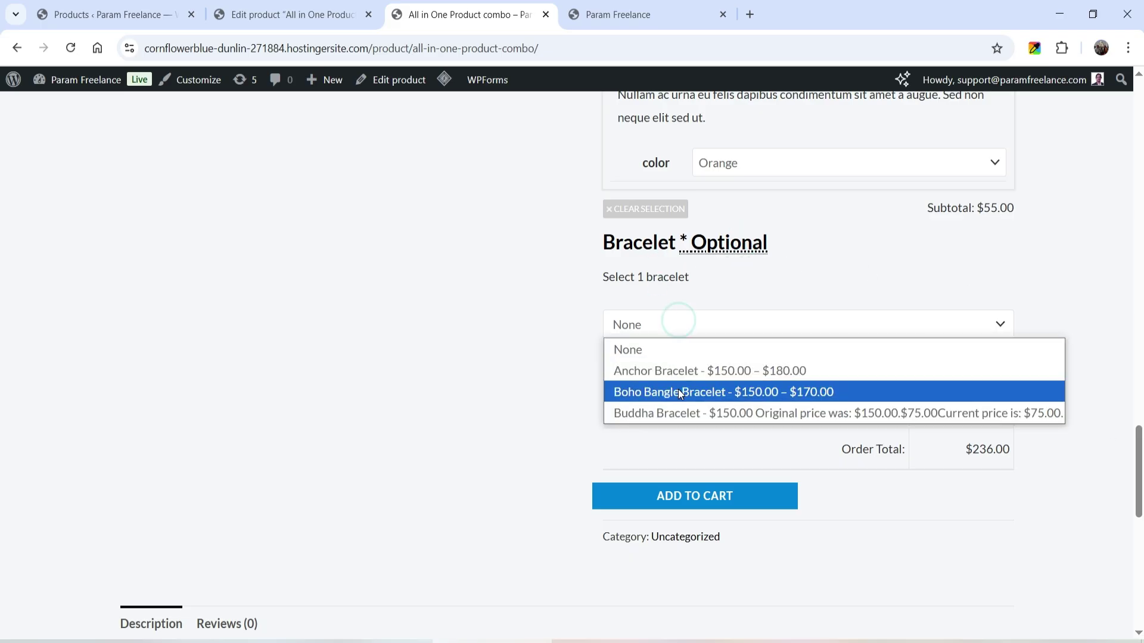
{"action": "left_click", "coordinate": [678, 391]}
{"action": "scroll", "coordinate": [1060, 388], "scroll_direction": "down", "scroll_amount": 7}
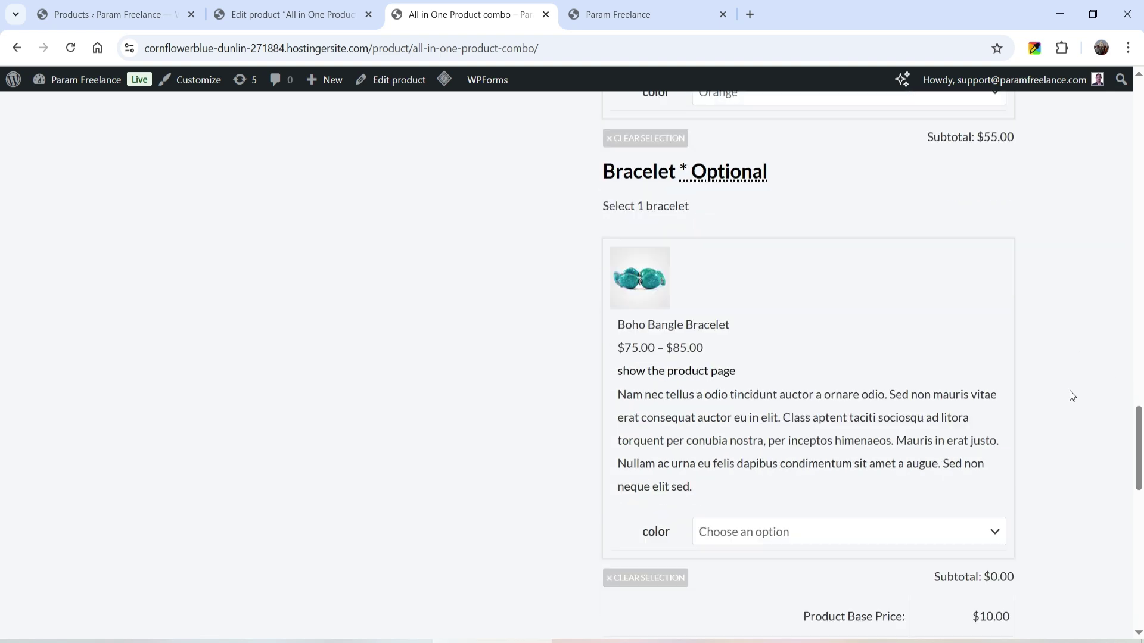
{"action": "scroll", "coordinate": [1058, 388], "scroll_direction": "up", "scroll_amount": 3}
{"action": "left_click", "coordinate": [784, 292]}
{"action": "left_click", "coordinate": [780, 338]}
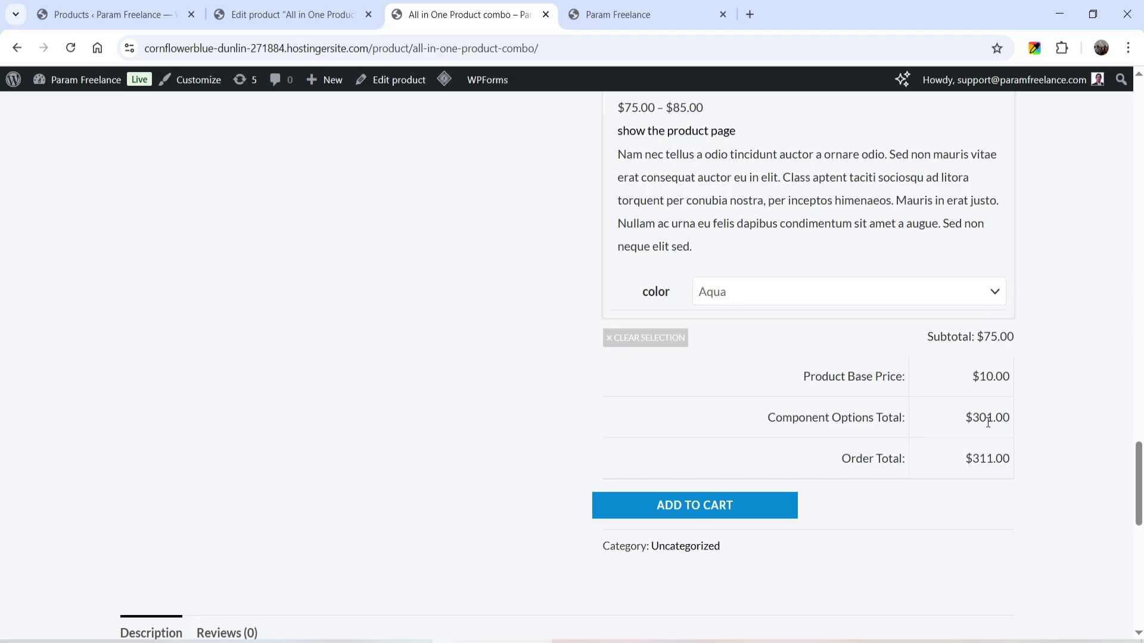
Step: Check the combo's base price and order total, and add the configured combo to the cart
{"action": "left_click_drag", "start_coordinate": [979, 376], "coordinate": [995, 380]}
{"action": "left_click_drag", "start_coordinate": [978, 463], "coordinate": [997, 461]}
{"action": "left_click", "coordinate": [971, 464]}
{"action": "left_click", "coordinate": [727, 509]}
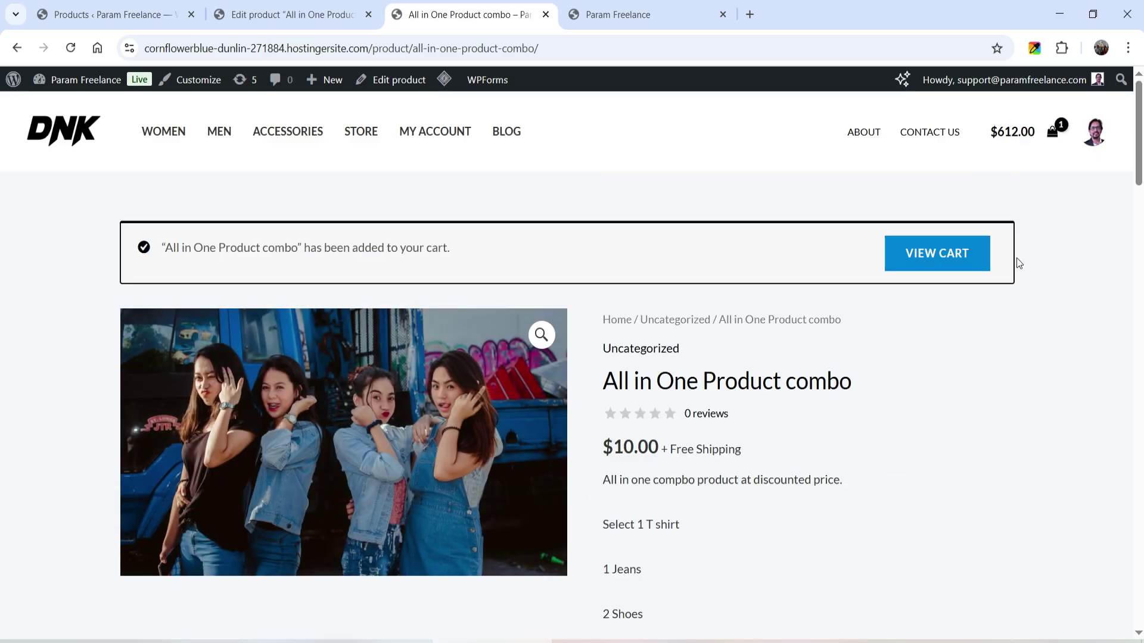
Step: Review the combo in the mini cart and on the full cart page, checking each component's price and the cart total
{"action": "left_click", "coordinate": [1053, 132]}
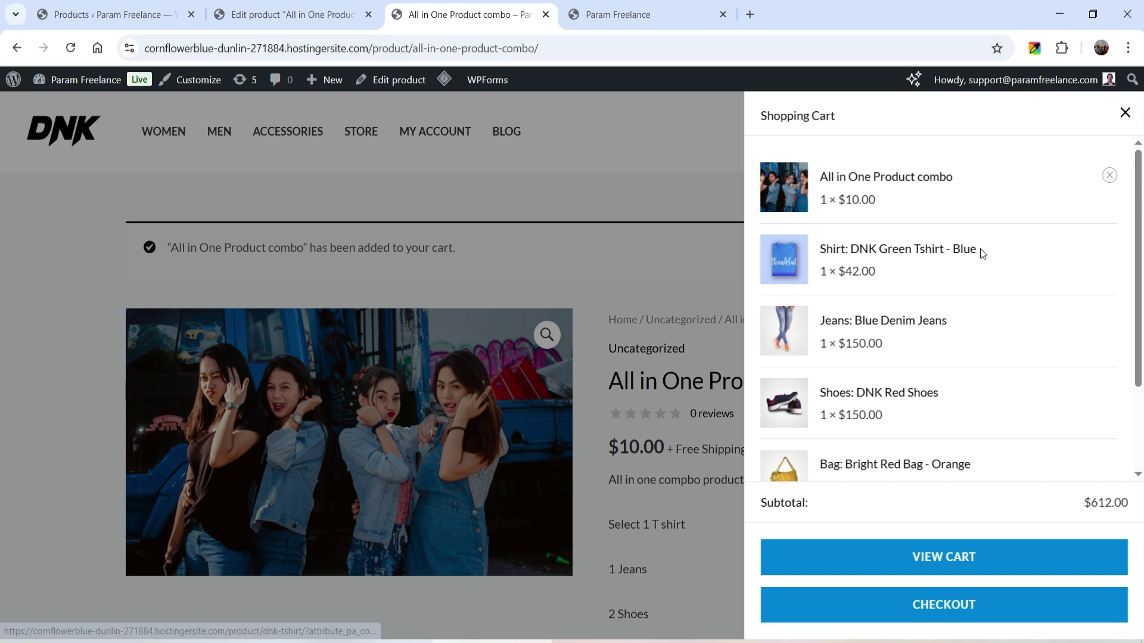
{"action": "scroll", "coordinate": [980, 250], "scroll_direction": "down", "scroll_amount": 3}
{"action": "left_click", "coordinate": [1053, 547]}
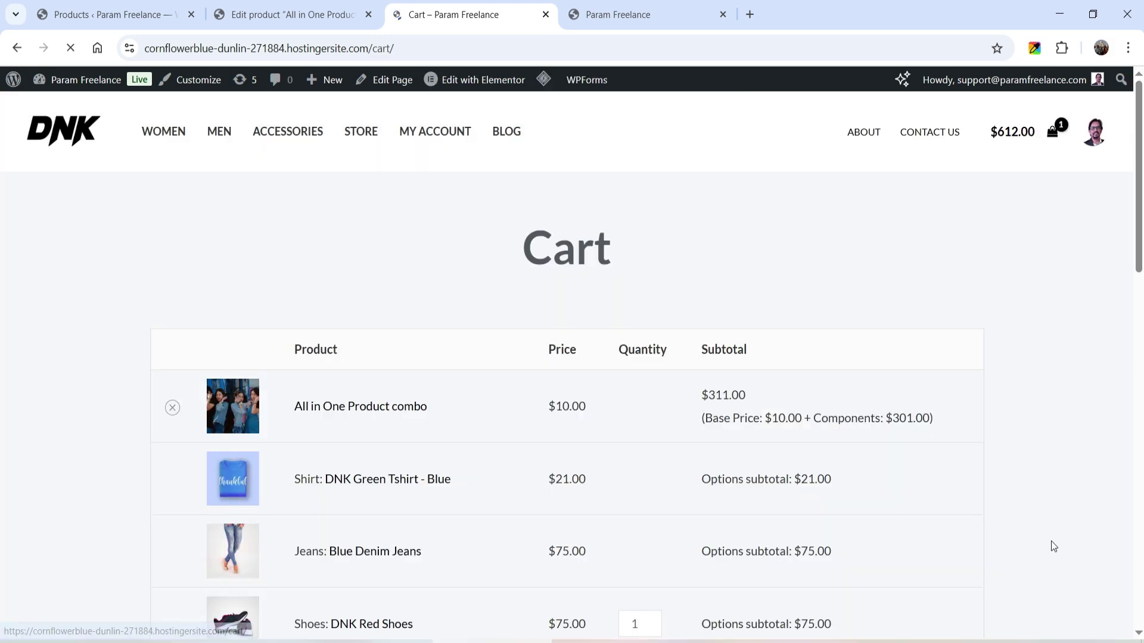
{"action": "scroll", "coordinate": [770, 296], "scroll_direction": "down", "scroll_amount": 4}
{"action": "scroll", "coordinate": [770, 295], "scroll_direction": "down", "scroll_amount": 4}
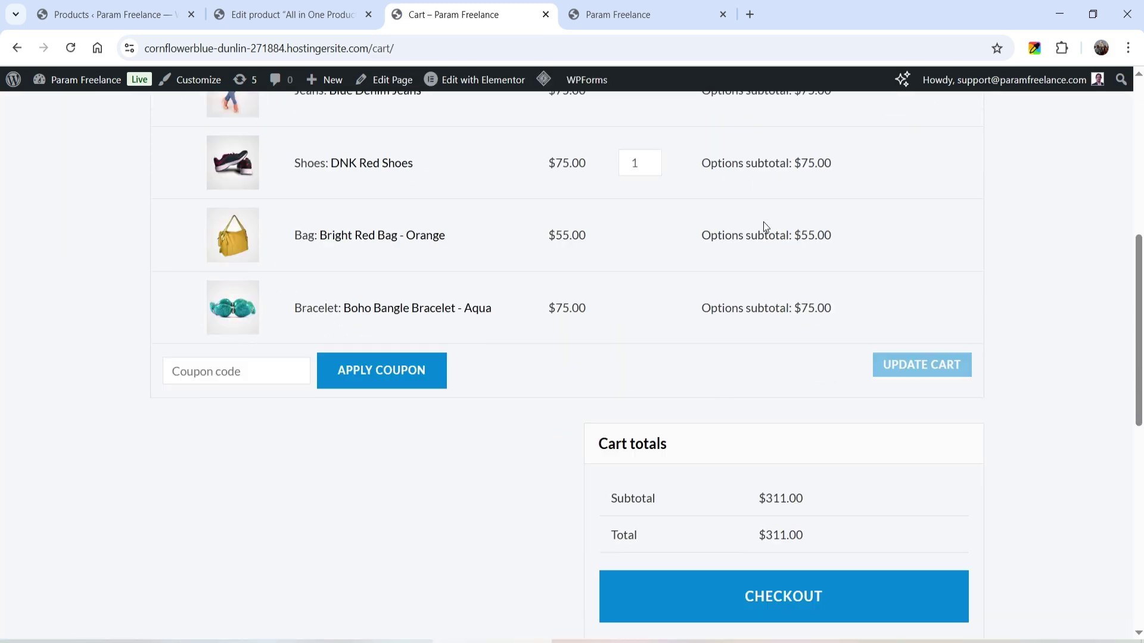
{"action": "left_click_drag", "start_coordinate": [817, 528], "coordinate": [734, 537]}
{"action": "left_click", "coordinate": [731, 537]}
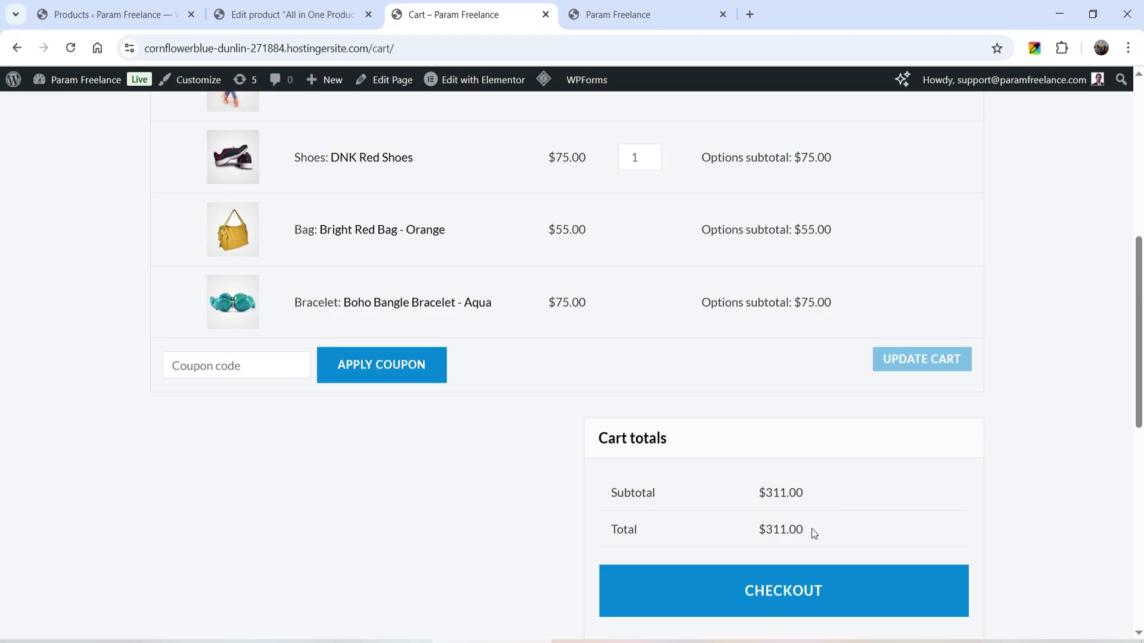
{"action": "scroll", "coordinate": [798, 513], "scroll_direction": "up", "scroll_amount": 7}
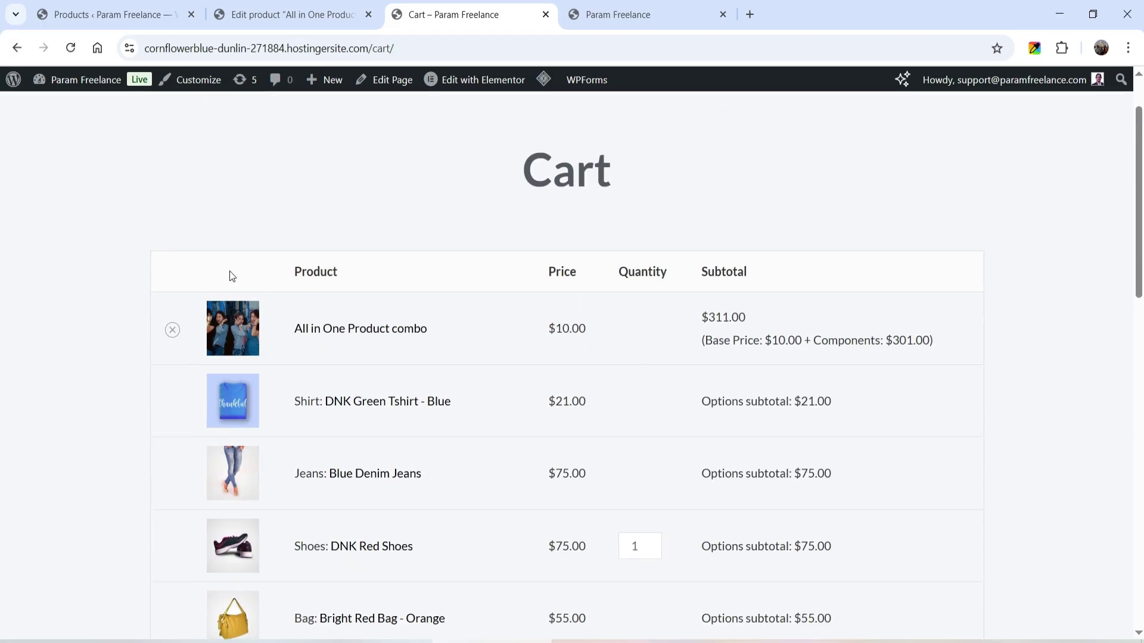
Step: Set the combo's composite product layout to Accordion list in the product editor and update the product
{"action": "left_click", "coordinate": [280, 14]}
{"action": "scroll", "coordinate": [681, 314], "scroll_direction": "down", "scroll_amount": 6}
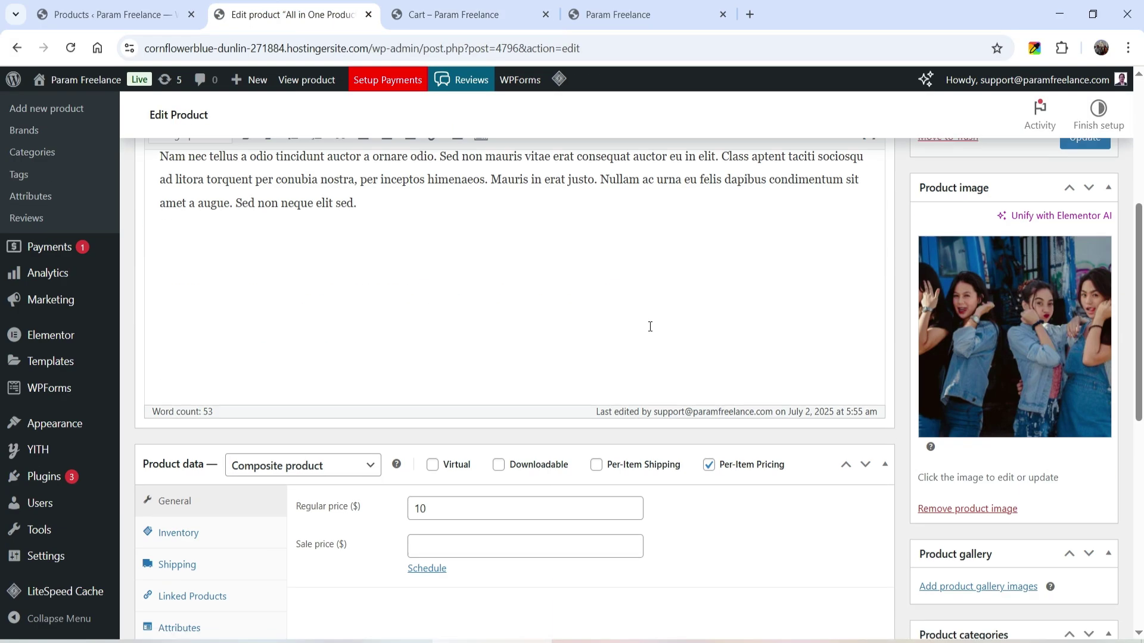
{"action": "left_click", "coordinate": [178, 610]}
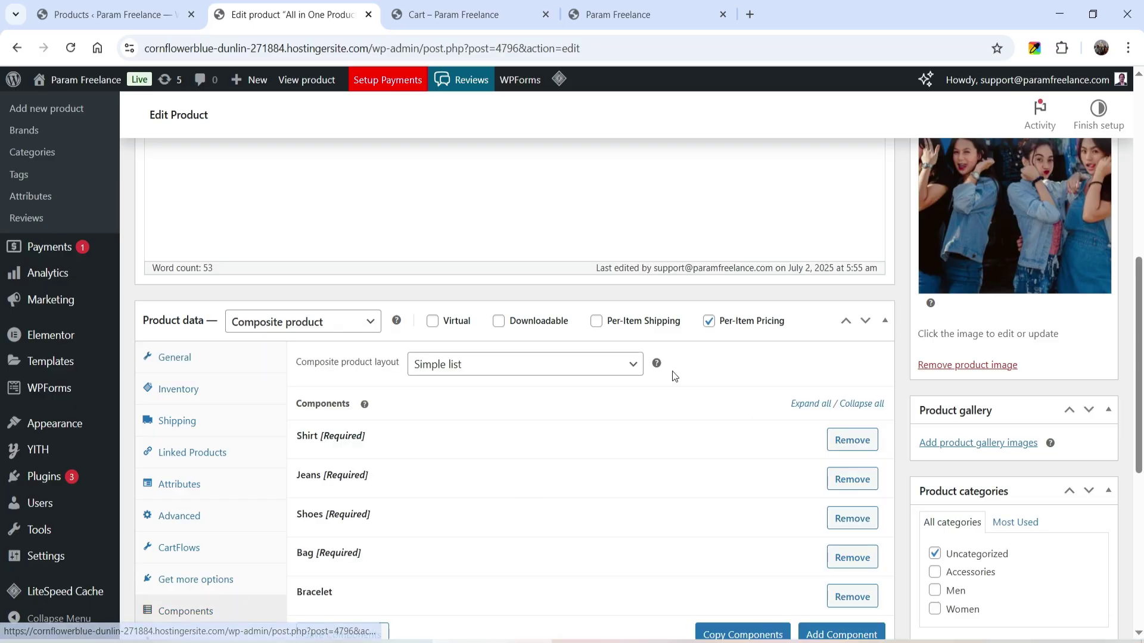
{"action": "left_click", "coordinate": [484, 368]}
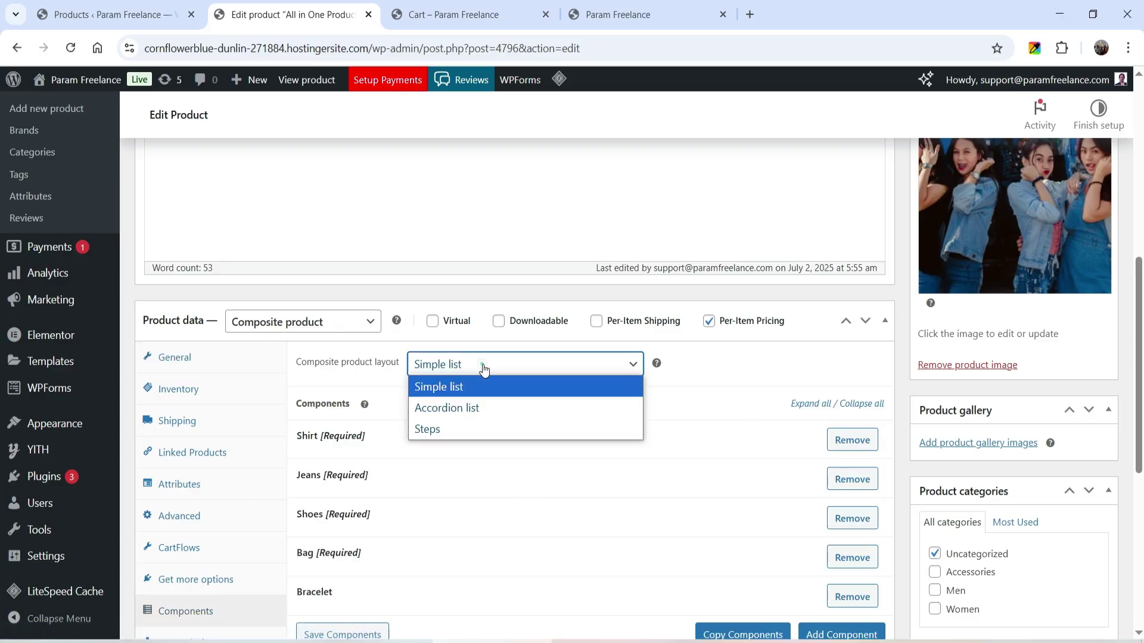
{"action": "left_click", "coordinate": [509, 402]}
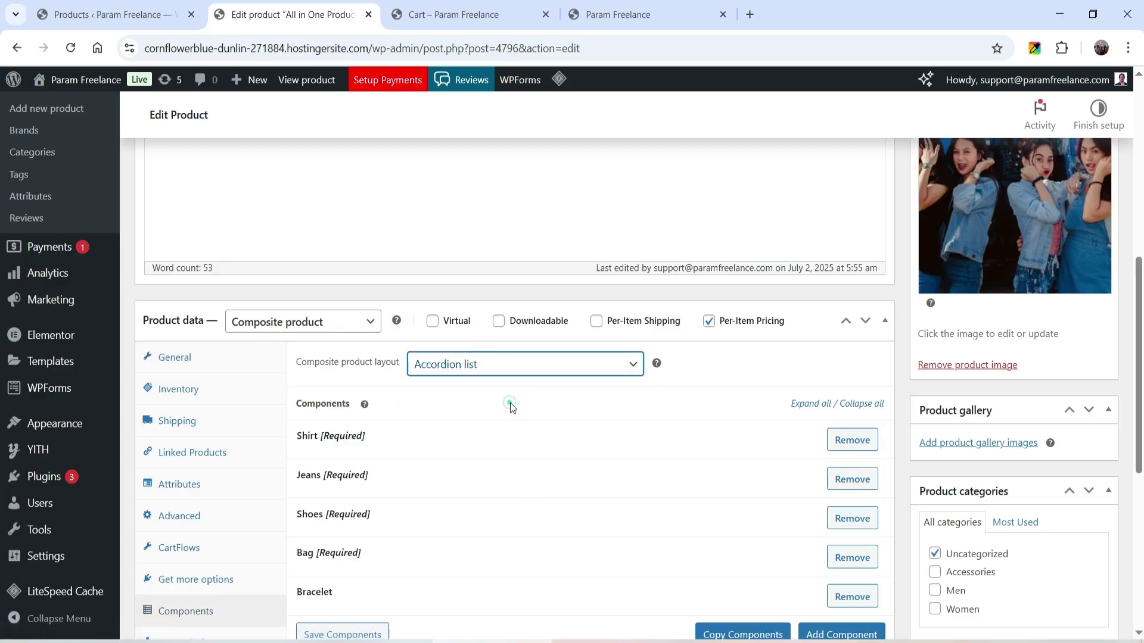
{"action": "scroll", "coordinate": [509, 403], "scroll_direction": "up", "scroll_amount": 5}
{"action": "left_click", "coordinate": [1088, 305]}
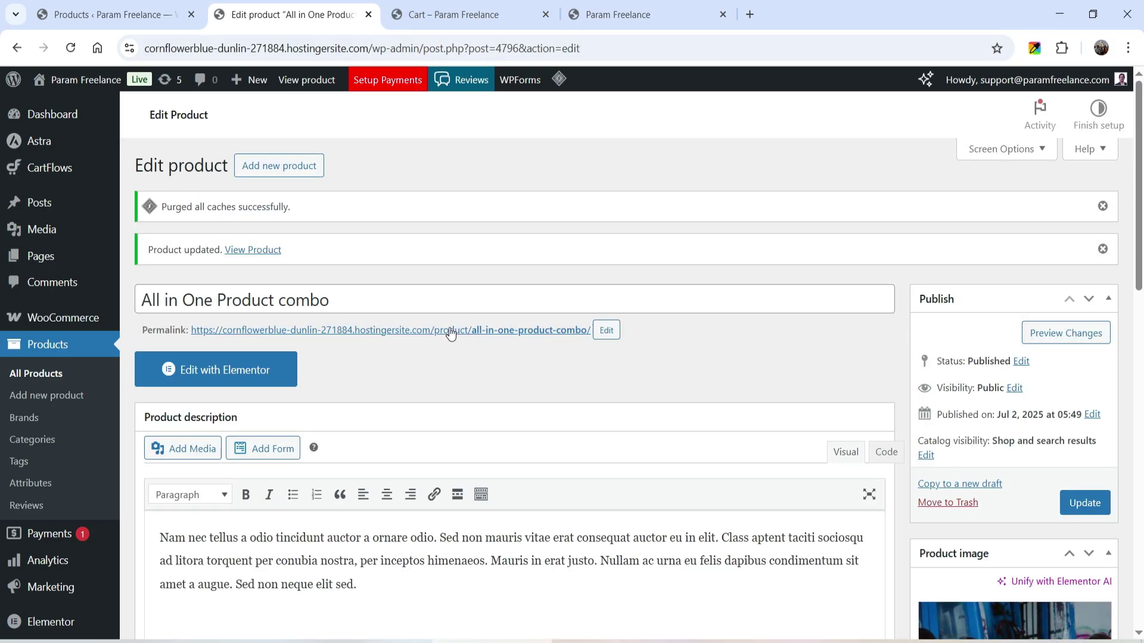
Step: Open the combo's storefront page in a new tab and examine how the components are arranged in the accordion layout
{"action": "right_click", "coordinate": [448, 330]}
{"action": "left_click", "coordinate": [476, 351]}
{"action": "left_click", "coordinate": [432, 14]}
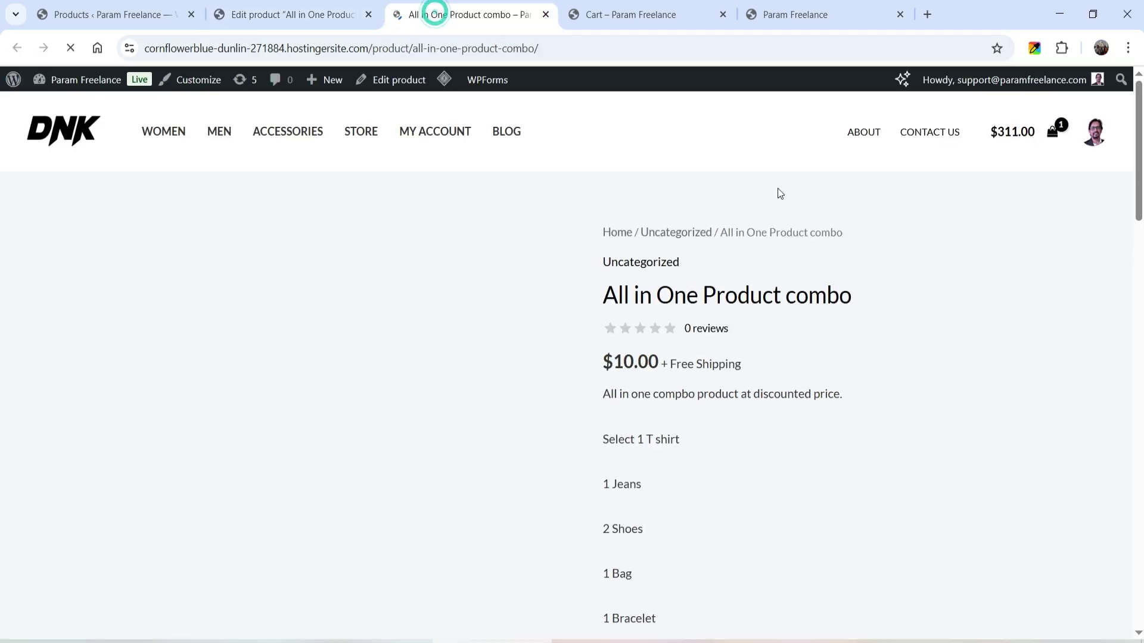
{"action": "scroll", "coordinate": [778, 194], "scroll_direction": "down", "scroll_amount": 7}
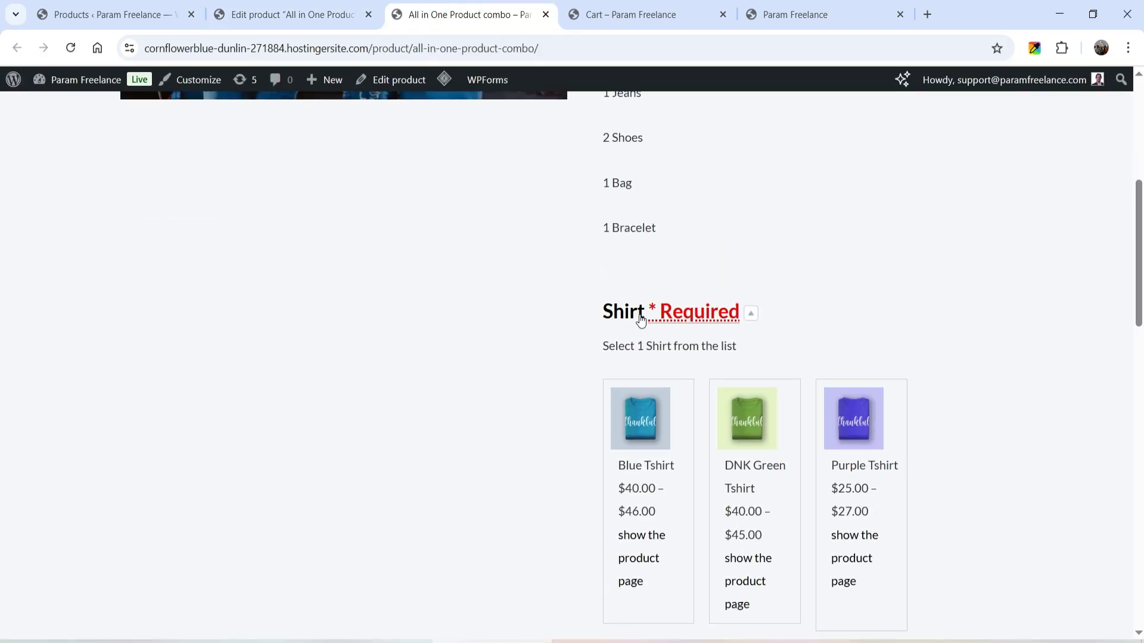
{"action": "scroll", "coordinate": [669, 324], "scroll_direction": "down", "scroll_amount": 3}
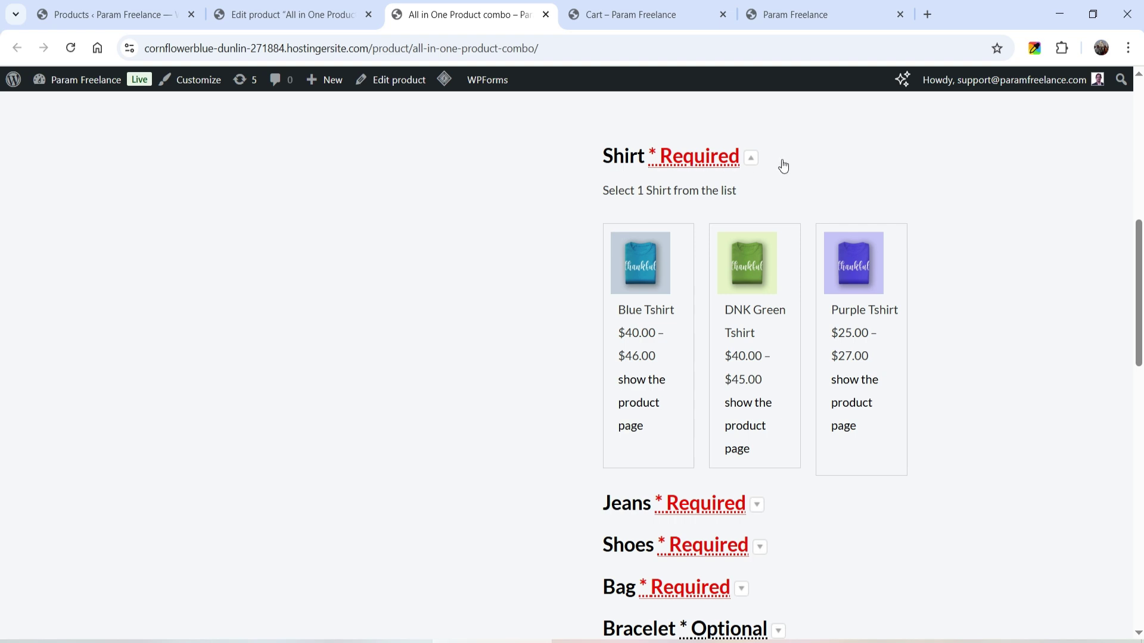
{"action": "scroll", "coordinate": [753, 510], "scroll_direction": "down", "scroll_amount": 1}
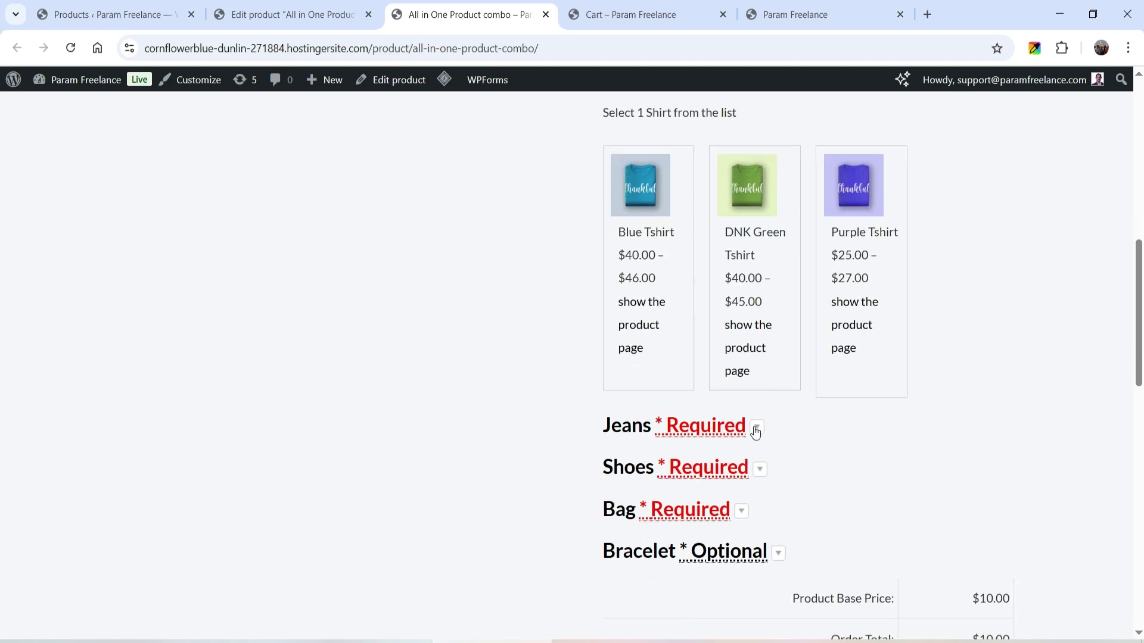
Step: Choose DNK Green Tshirt for the Shirt, expand the Jeans component and choose Blue Denim Jeans
{"action": "left_click", "coordinate": [733, 280]}
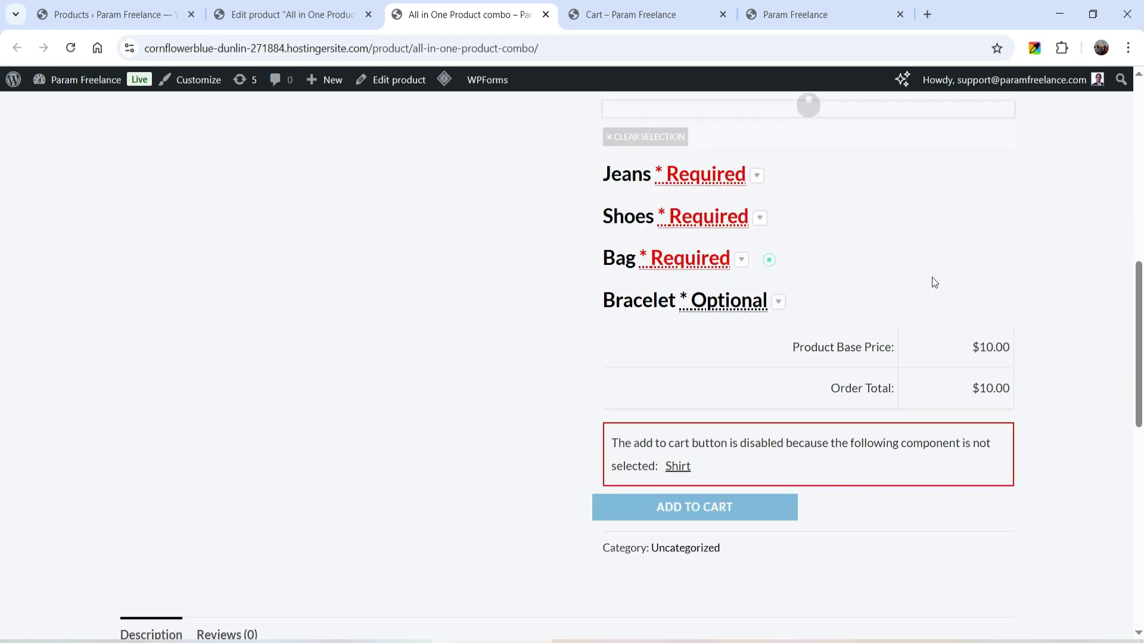
{"action": "scroll", "coordinate": [894, 271], "scroll_direction": "down", "scroll_amount": 4}
{"action": "left_click", "coordinate": [800, 249]}
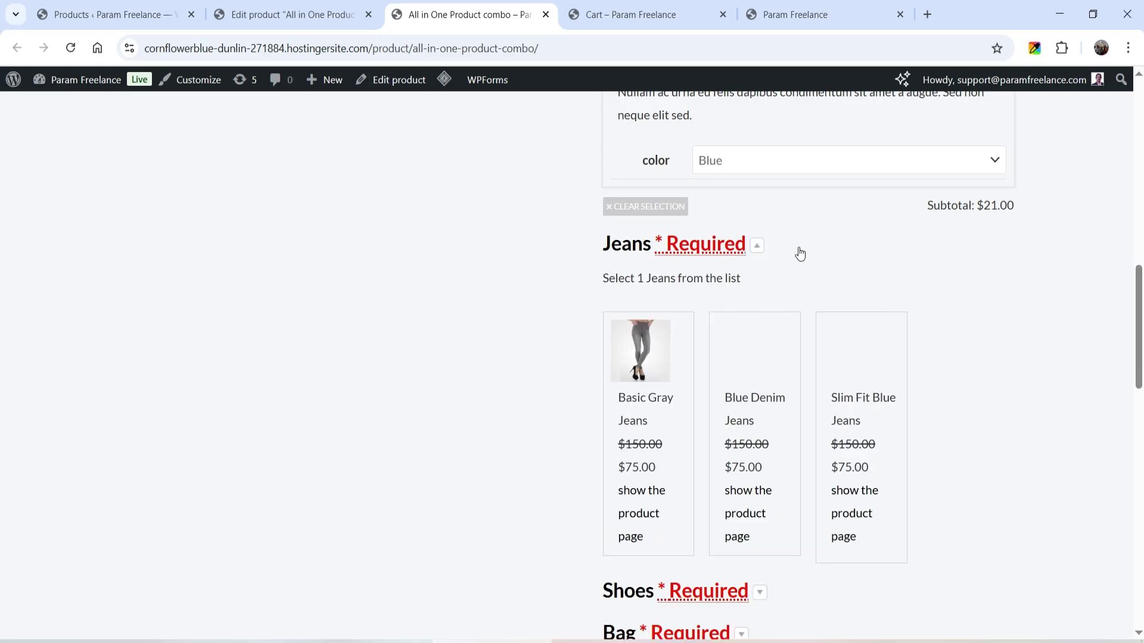
{"action": "left_click", "coordinate": [757, 427]}
{"action": "scroll", "coordinate": [798, 268], "scroll_direction": "down", "scroll_amount": 7}
Step: Expand the Shoes and Bag components in the accordion and choose DNK Red Shoes and Bright Red Bag
{"action": "left_click", "coordinate": [829, 207]}
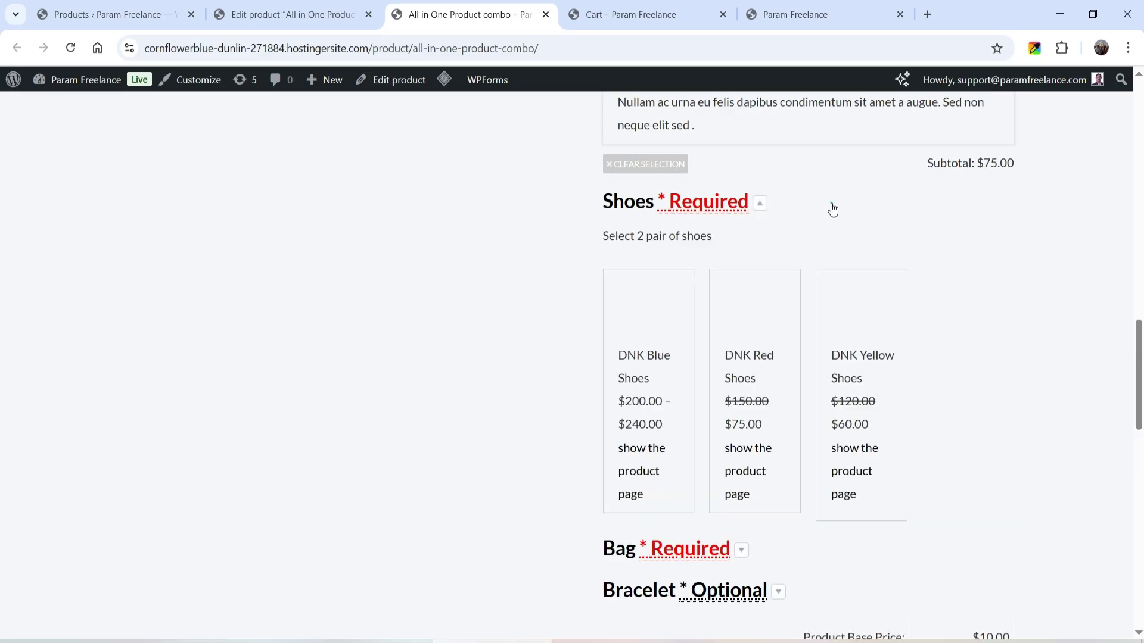
{"action": "left_click", "coordinate": [766, 398]}
{"action": "scroll", "coordinate": [846, 330], "scroll_direction": "down", "scroll_amount": 4}
{"action": "scroll", "coordinate": [867, 318], "scroll_direction": "down", "scroll_amount": 3}
{"action": "left_click", "coordinate": [794, 204]}
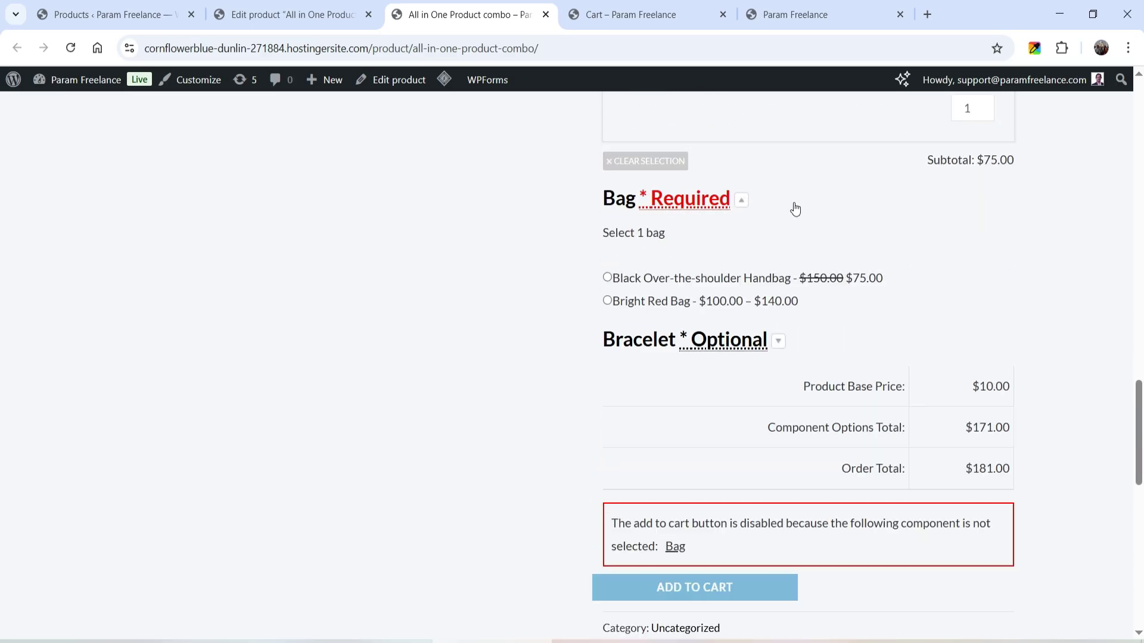
{"action": "left_click", "coordinate": [629, 301]}
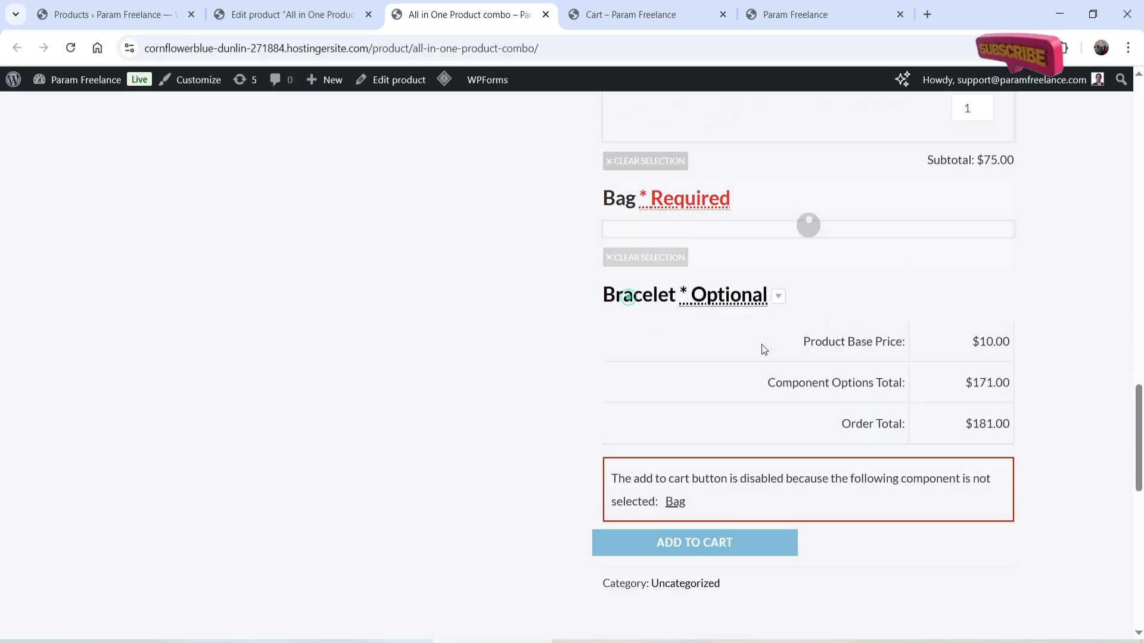
Step: Expand the Bracelet component in the accordion and choose Boho Bangle Bracelet
{"action": "scroll", "coordinate": [828, 376], "scroll_direction": "down", "scroll_amount": 4}
{"action": "left_click", "coordinate": [834, 370]}
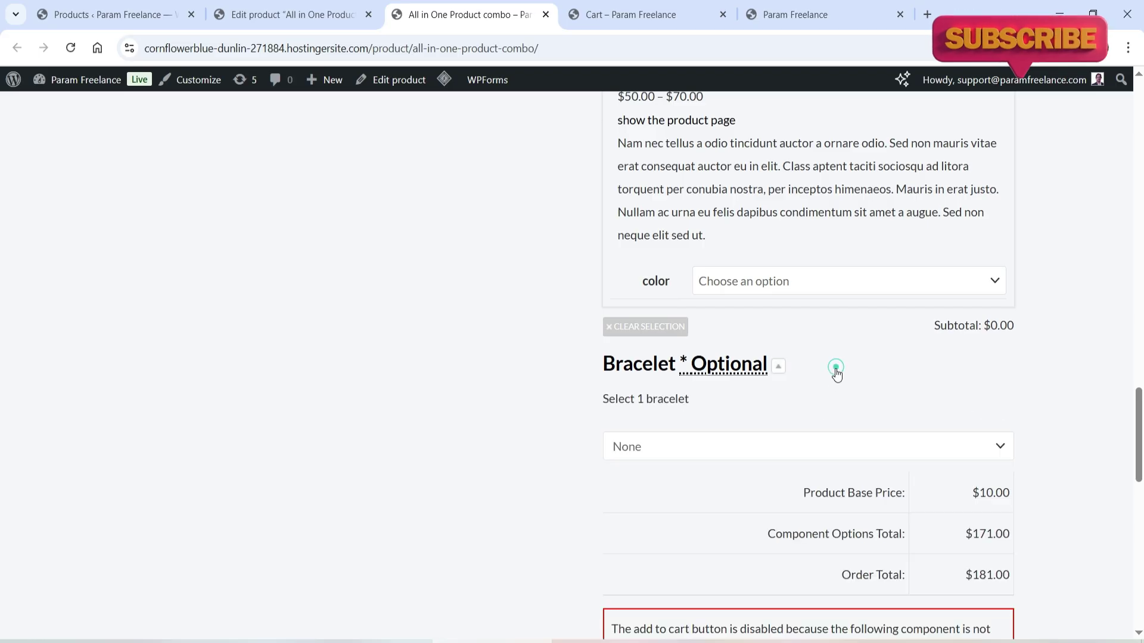
{"action": "left_click", "coordinate": [725, 451]}
{"action": "left_click", "coordinate": [717, 516]}
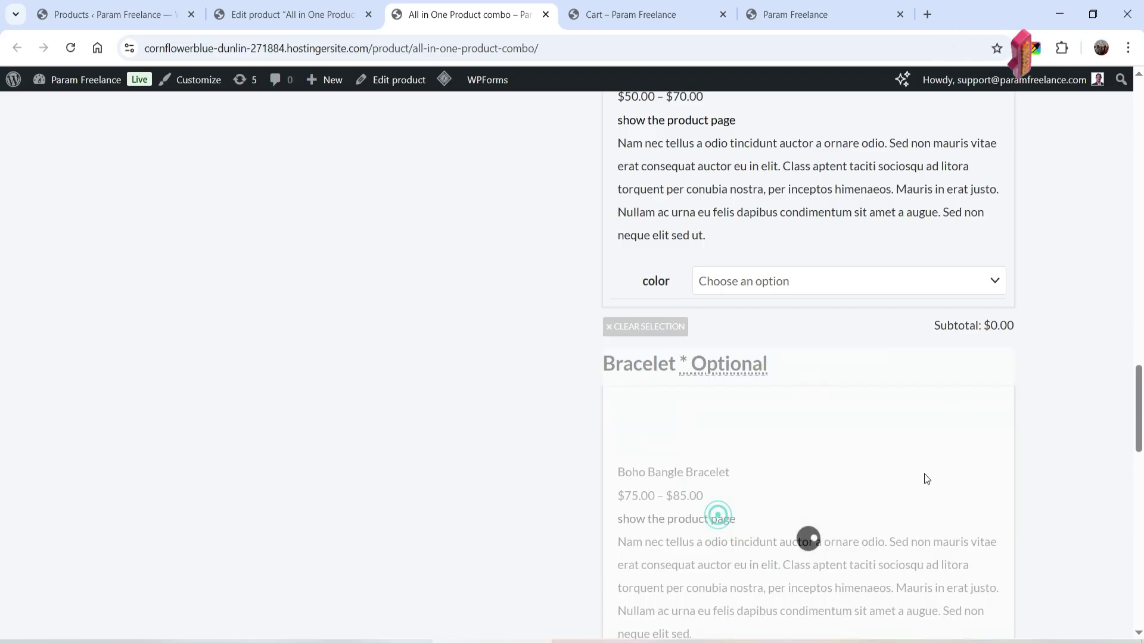
Step: Set the combo's composite product layout to Steps in the product editor and update the product
{"action": "left_click", "coordinate": [290, 15]}
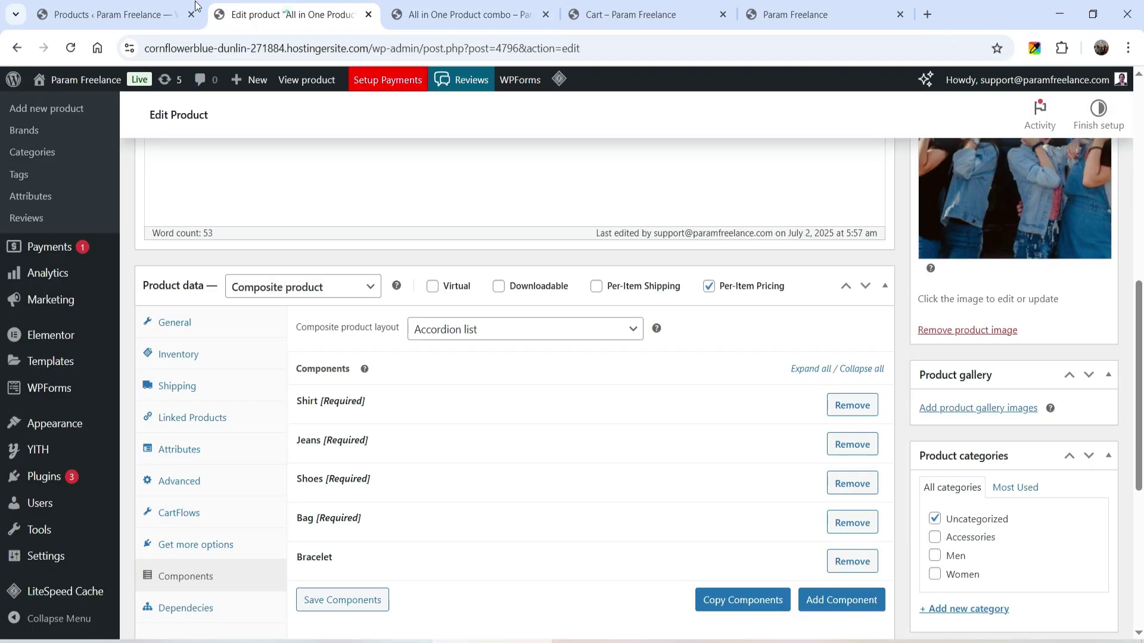
{"action": "left_click", "coordinate": [484, 331]}
{"action": "left_click", "coordinate": [488, 390]}
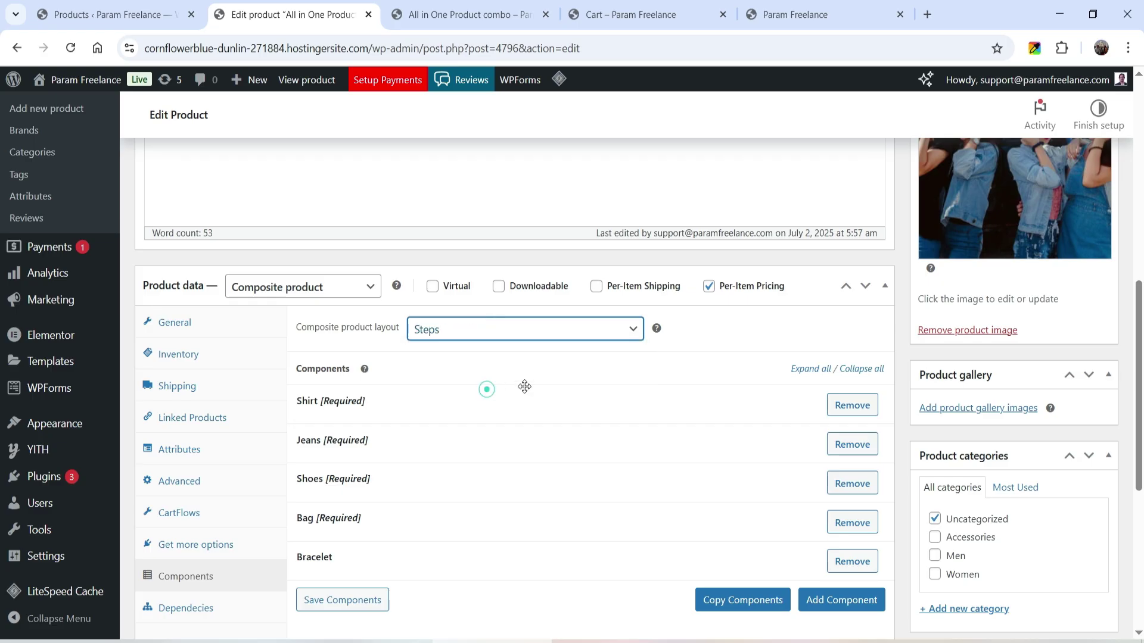
{"action": "scroll", "coordinate": [543, 447], "scroll_direction": "up", "scroll_amount": 4}
{"action": "left_click", "coordinate": [1081, 196]}
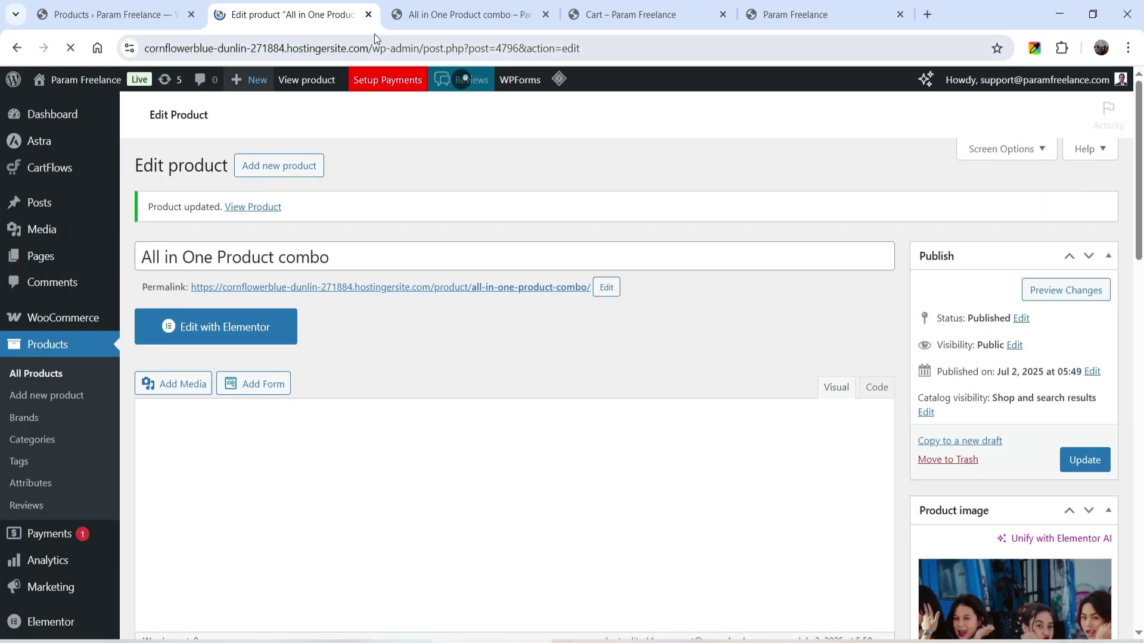
Step: Purge all caches from the combo's storefront page and examine the first step of the Steps layout
{"action": "left_click", "coordinate": [413, 17]}
{"action": "mouse_move", "coordinate": [449, 95]}
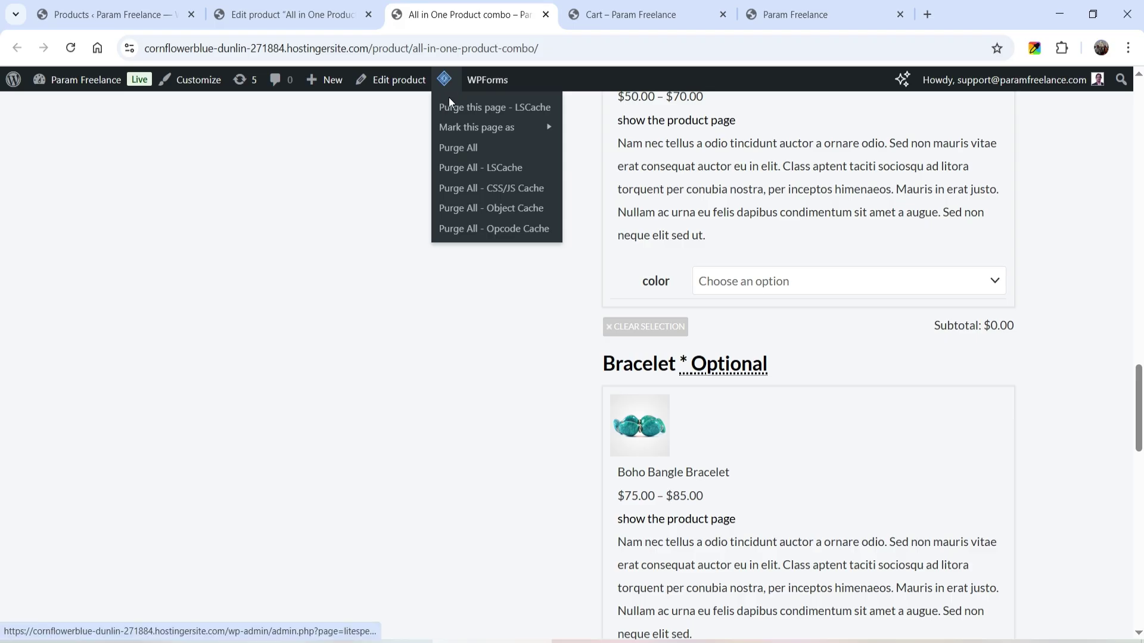
{"action": "left_click", "coordinate": [462, 152]}
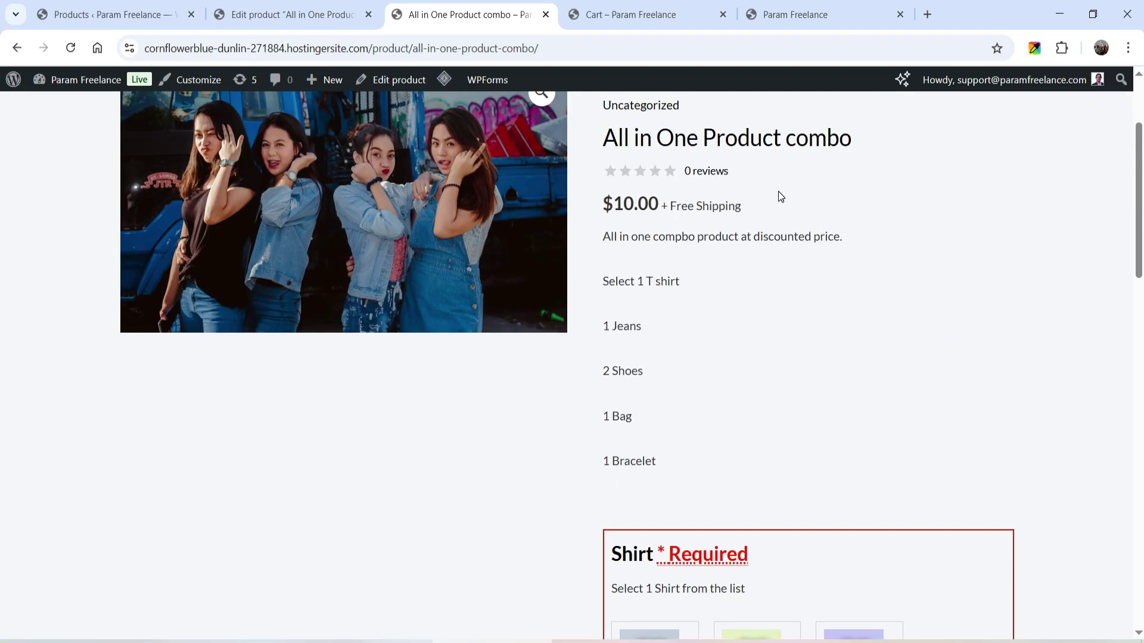
{"action": "scroll", "coordinate": [905, 218], "scroll_direction": "down", "scroll_amount": 5}
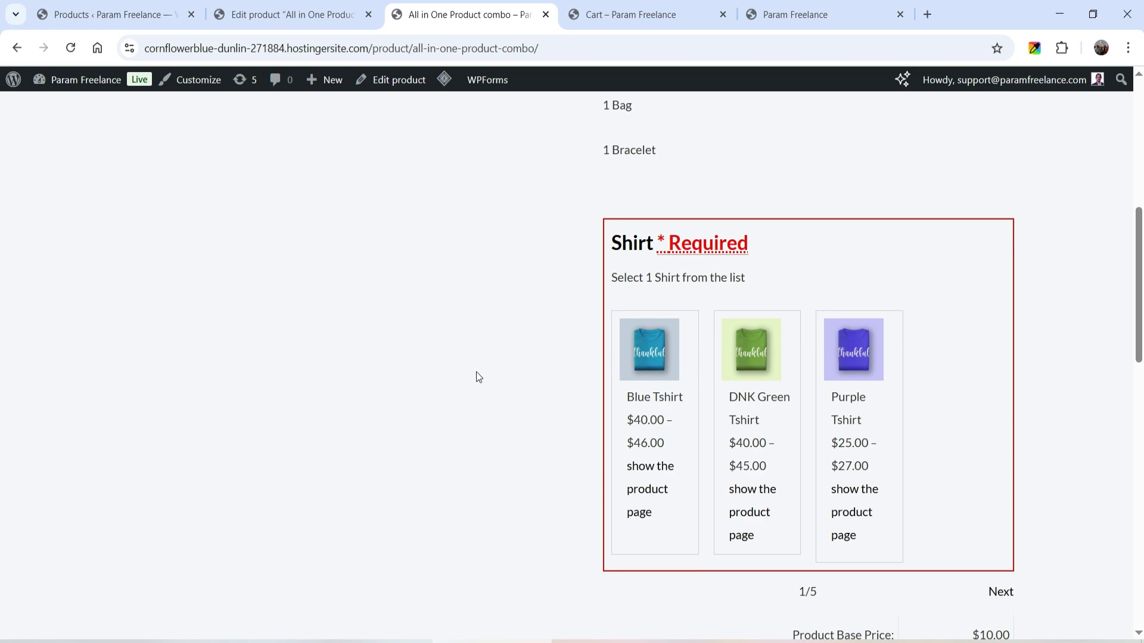
{"action": "scroll", "coordinate": [1000, 274], "scroll_direction": "down", "scroll_amount": 4}
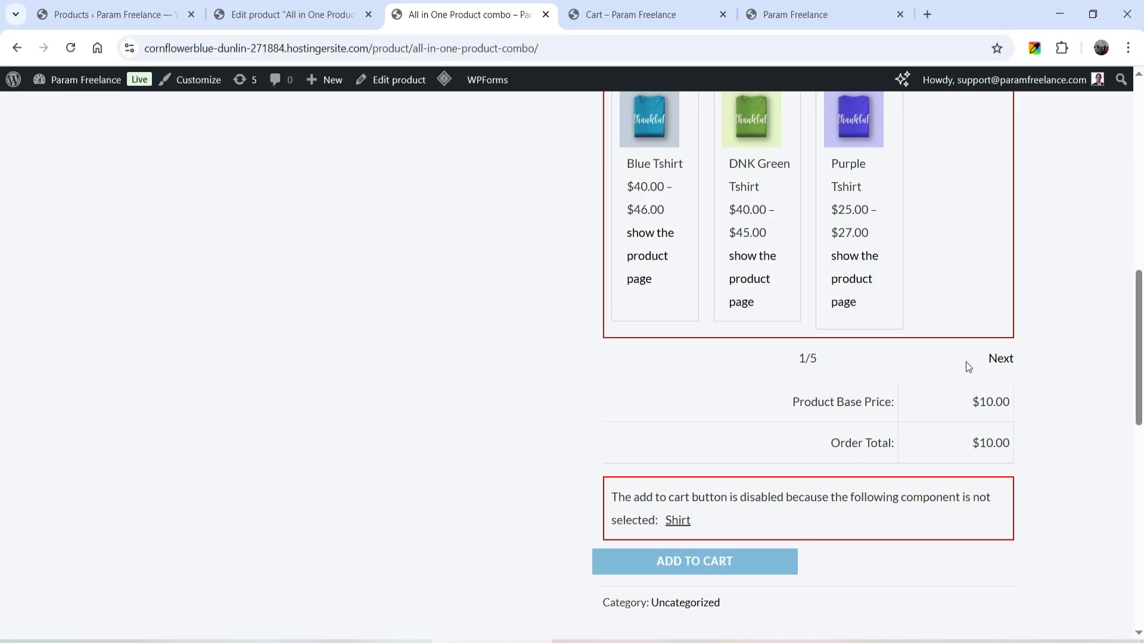
Step: Choose DNK Green Tshirt for the Shirt step and Blue Denim Jeans for the Jeans step, advancing to the Shoes step
{"action": "left_click", "coordinate": [769, 195]}
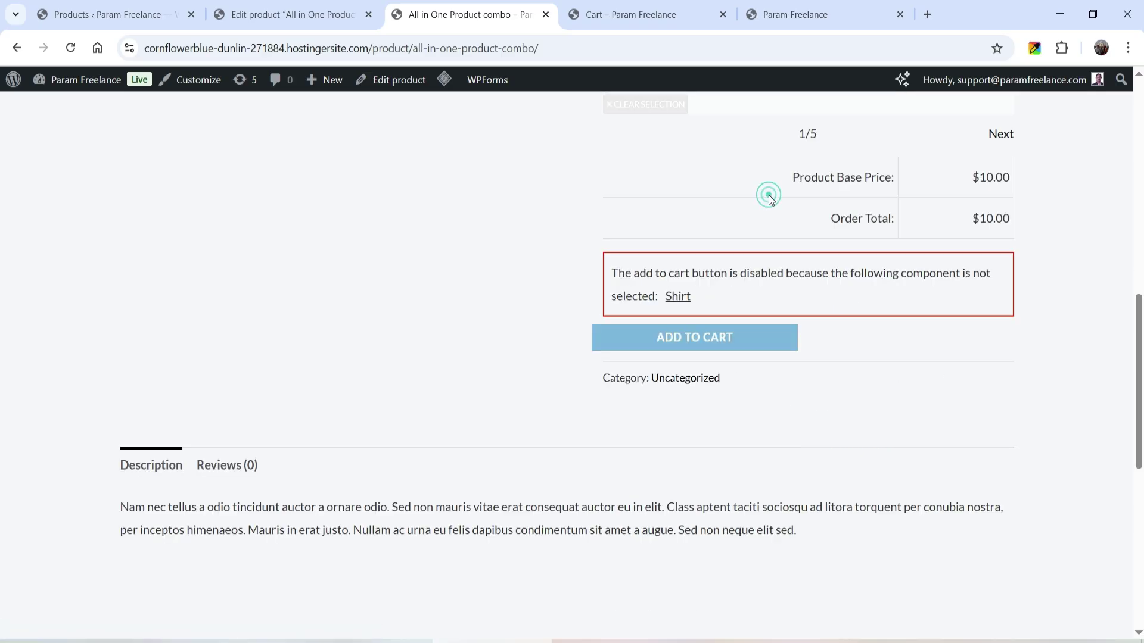
{"action": "left_click", "coordinate": [1006, 290]}
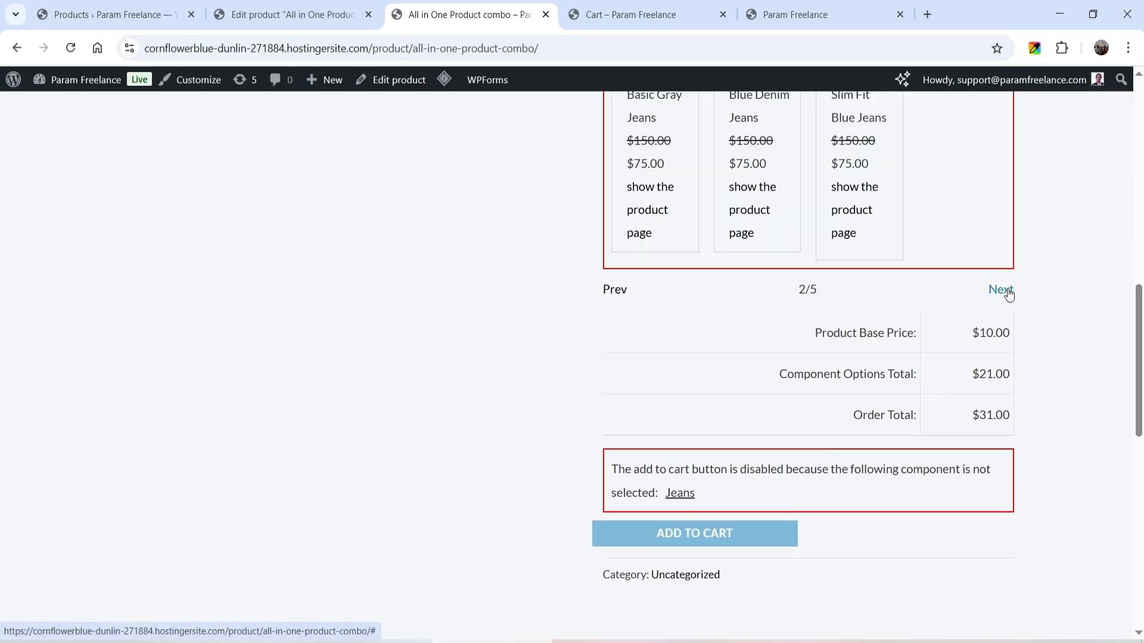
{"action": "left_click", "coordinate": [724, 310]}
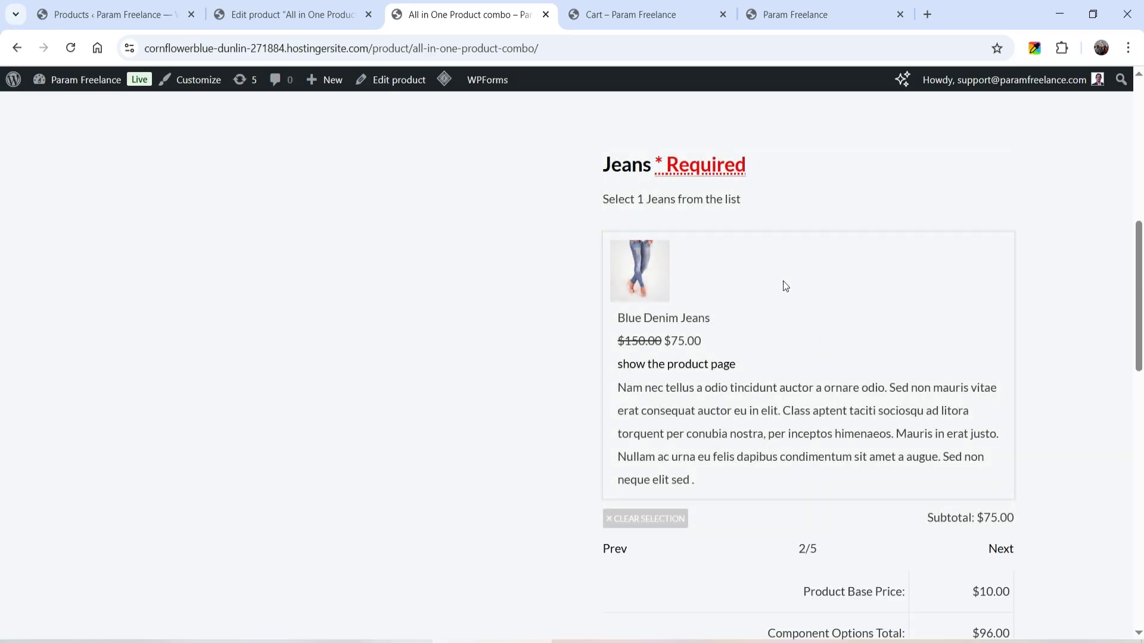
{"action": "scroll", "coordinate": [885, 310], "scroll_direction": "down", "scroll_amount": 5}
{"action": "left_click", "coordinate": [1002, 161]}
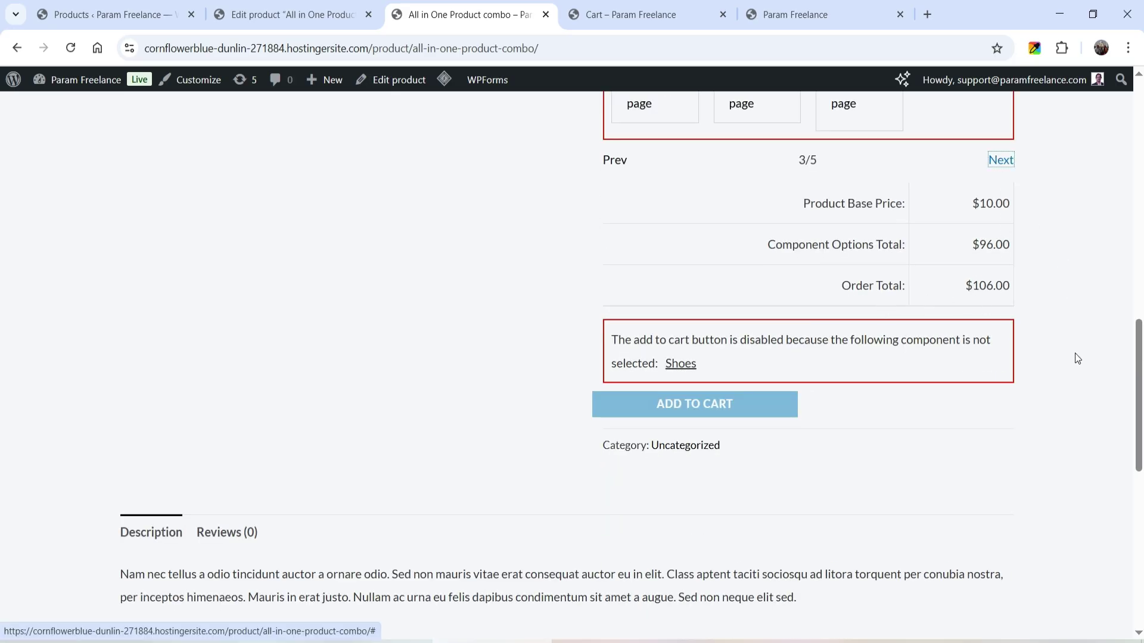
Step: Choose DNK Red Shoes for the Shoes step and Black Over-the-shoulder Handbag for the Bag step
{"action": "scroll", "coordinate": [745, 262], "scroll_direction": "down", "scroll_amount": 3}
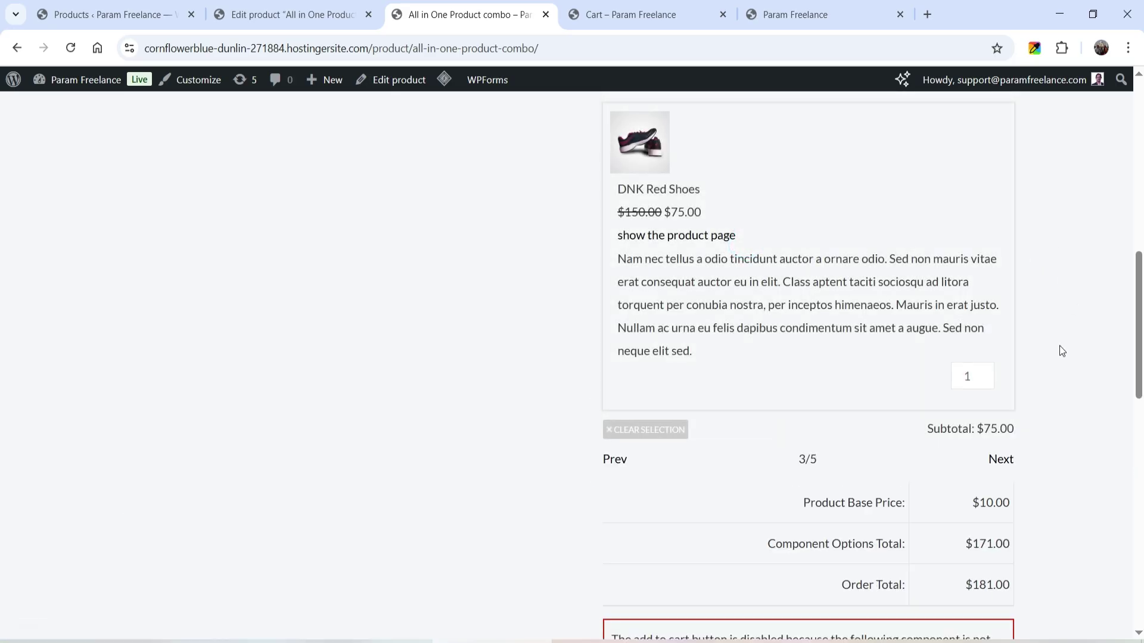
{"action": "left_click", "coordinate": [1009, 461]}
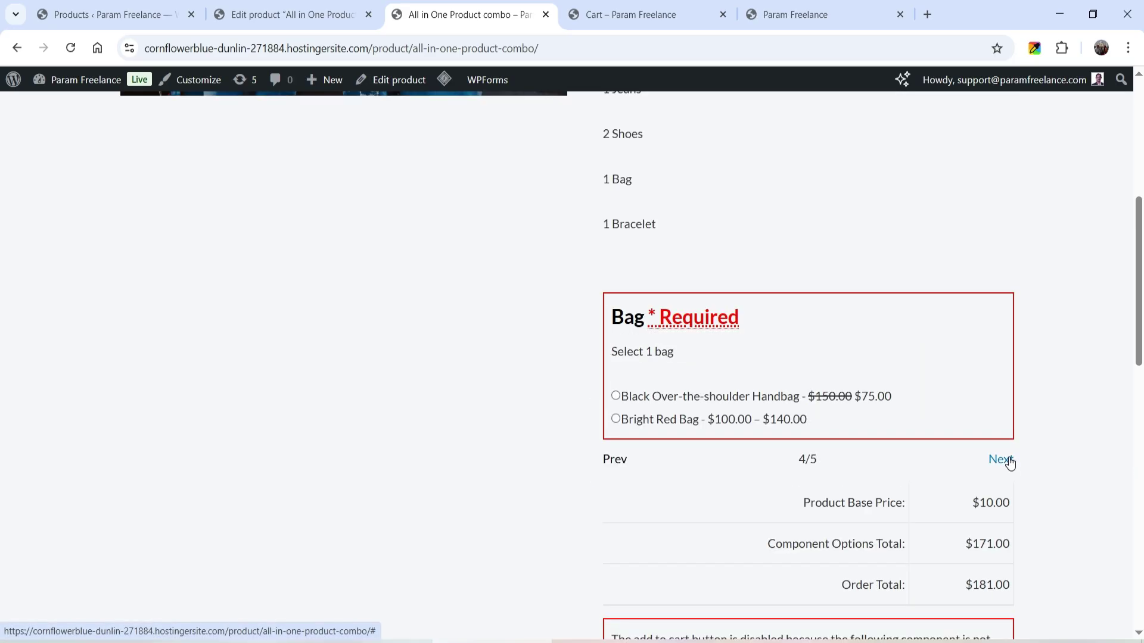
{"action": "left_click", "coordinate": [674, 397]}
{"action": "scroll", "coordinate": [965, 339], "scroll_direction": "down", "scroll_amount": 5}
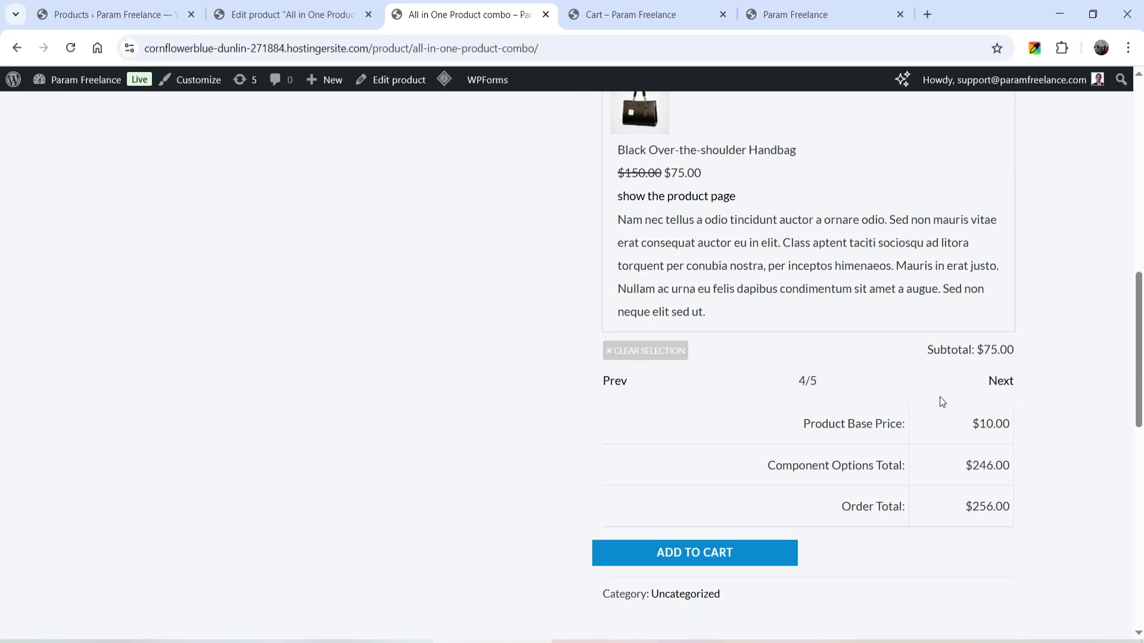
Step: Advance to the Bracelet step and choose Anchor Bracelet
{"action": "left_click", "coordinate": [1002, 381]}
{"action": "left_click", "coordinate": [734, 351]}
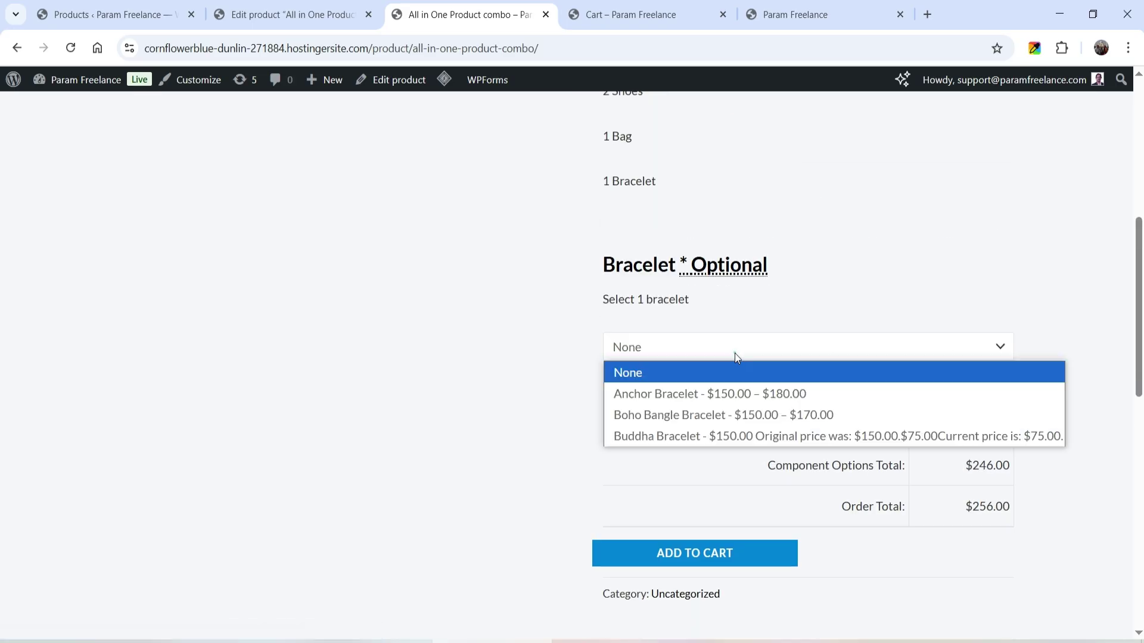
{"action": "left_click", "coordinate": [721, 395]}
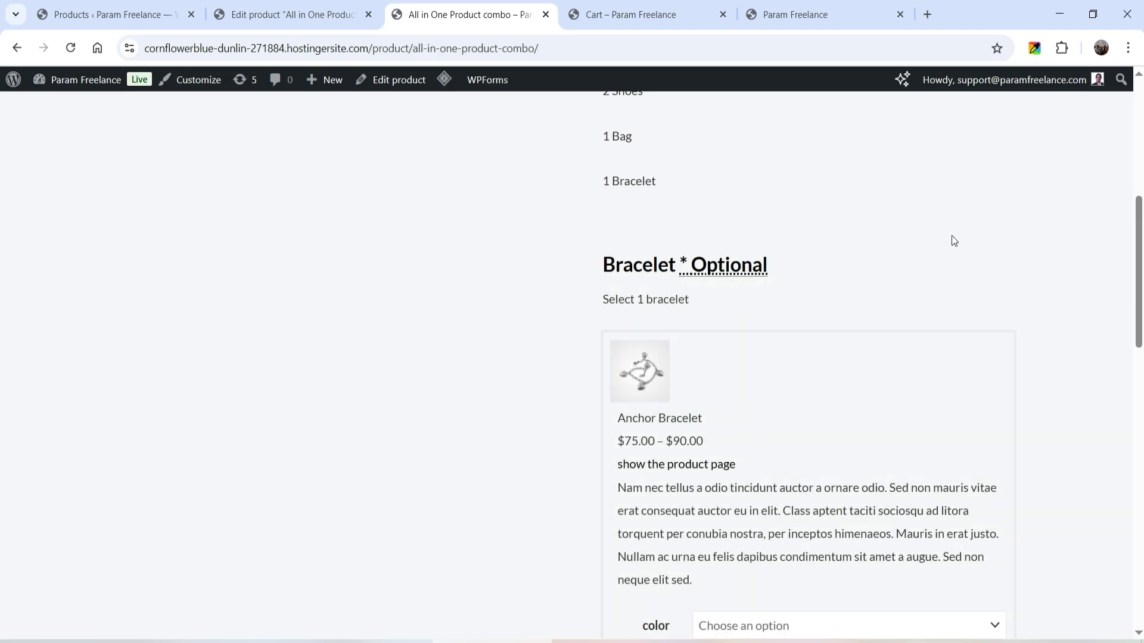
Step: Return to the Bag step, clear its selection and choose Bright Red Bag instead
{"action": "scroll", "coordinate": [912, 226], "scroll_direction": "down", "scroll_amount": 4}
{"action": "left_click", "coordinate": [616, 468]}
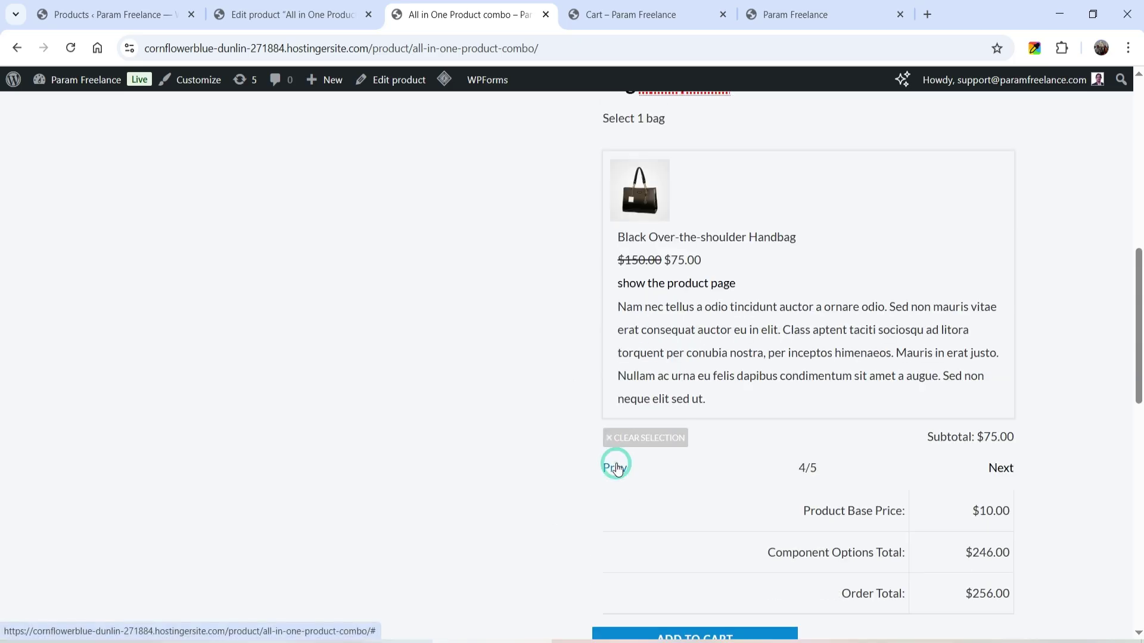
{"action": "left_click", "coordinate": [642, 442]}
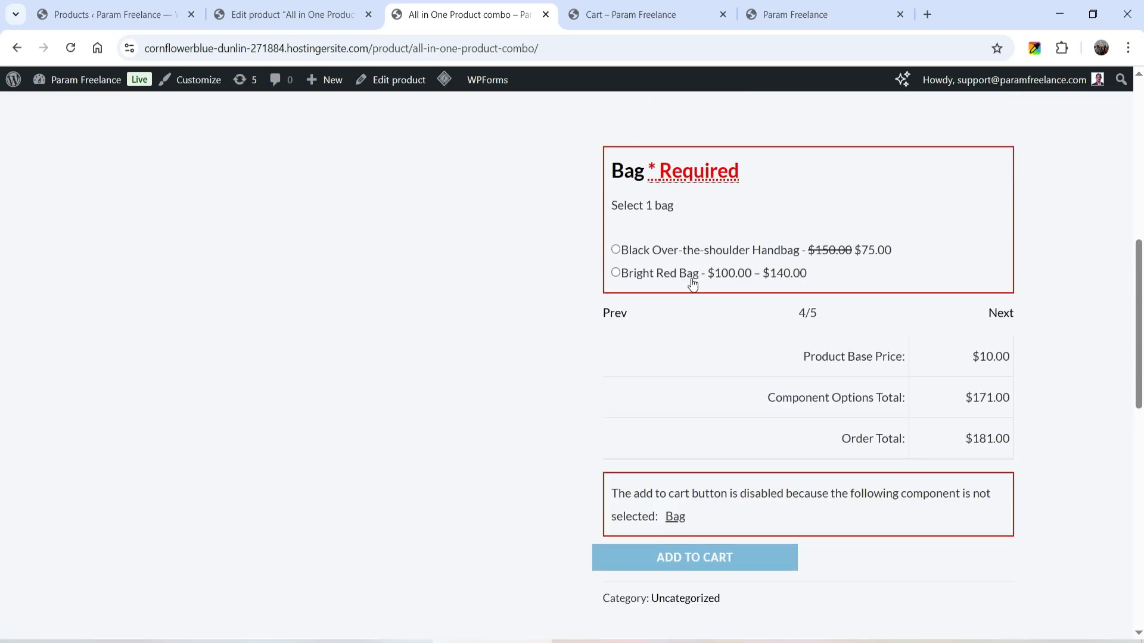
{"action": "left_click", "coordinate": [690, 275]}
{"action": "scroll", "coordinate": [748, 577], "scroll_direction": "down", "scroll_amount": 4}
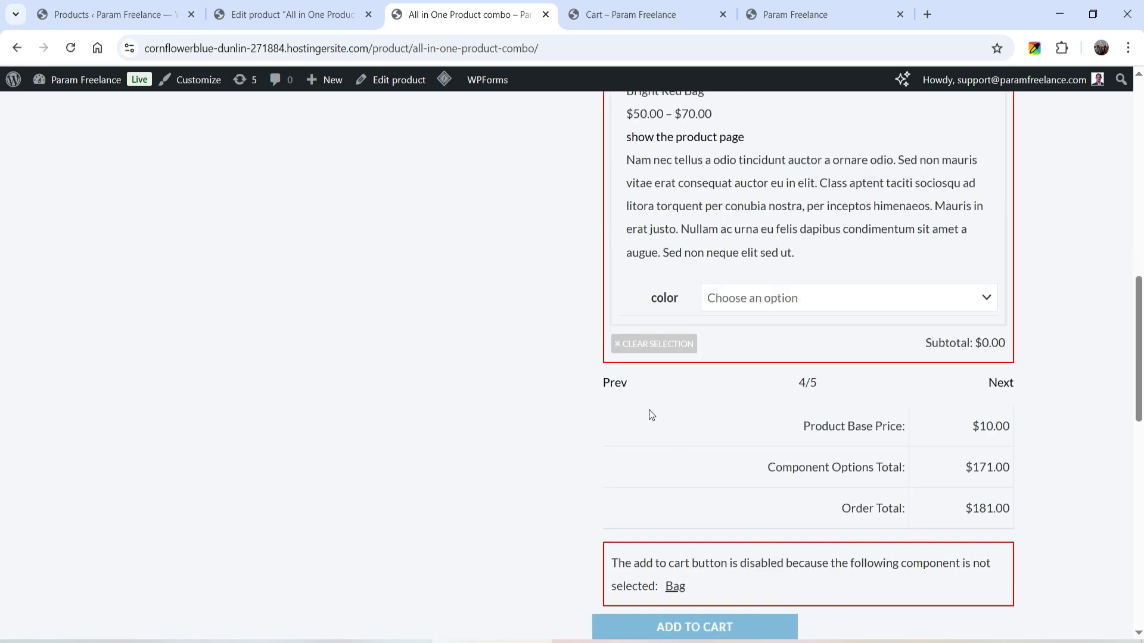
Step: Go back to the Shirt step, clear its selection and choose Purple Tshirt instead
{"action": "left_click", "coordinate": [616, 382]}
{"action": "left_click", "coordinate": [620, 384]}
{"action": "left_click", "coordinate": [619, 386]}
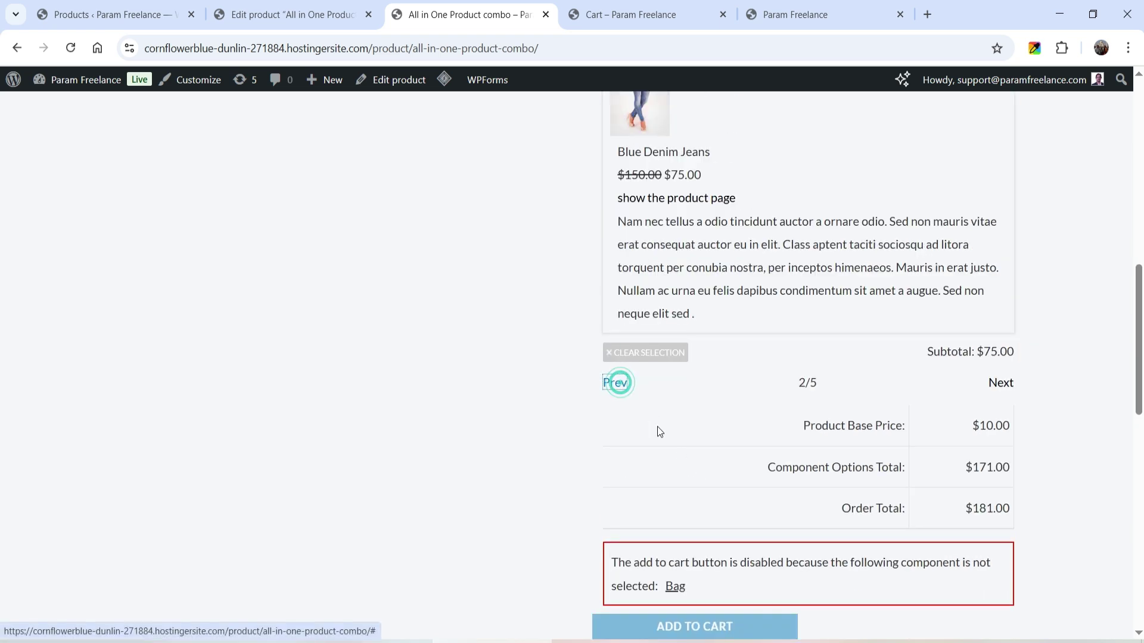
{"action": "left_click", "coordinate": [617, 461]}
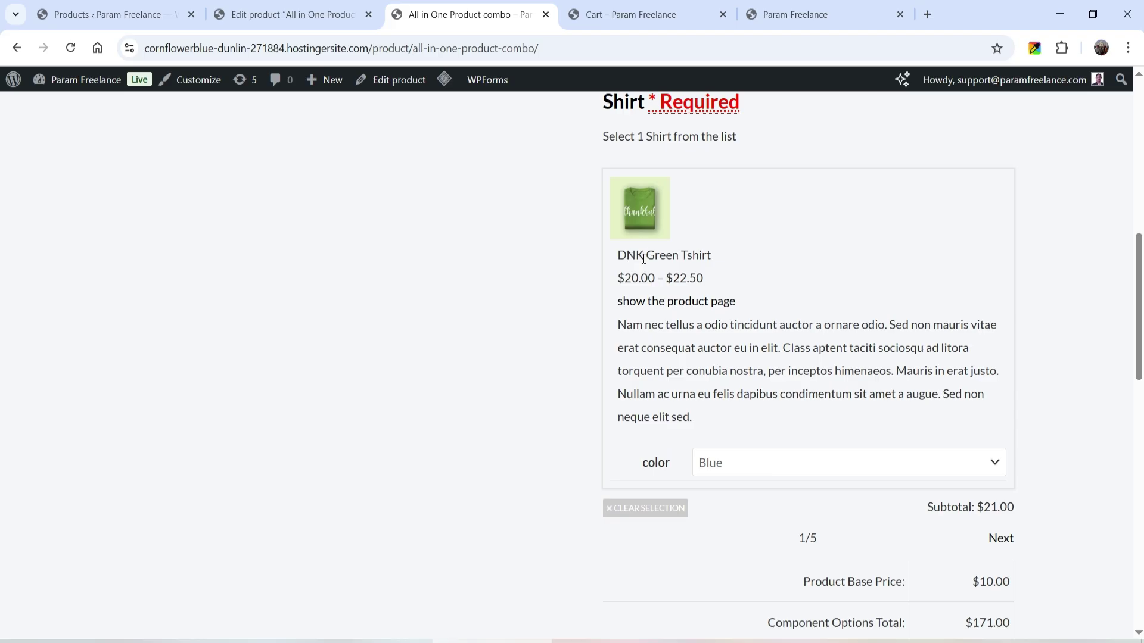
{"action": "left_click", "coordinate": [641, 509]}
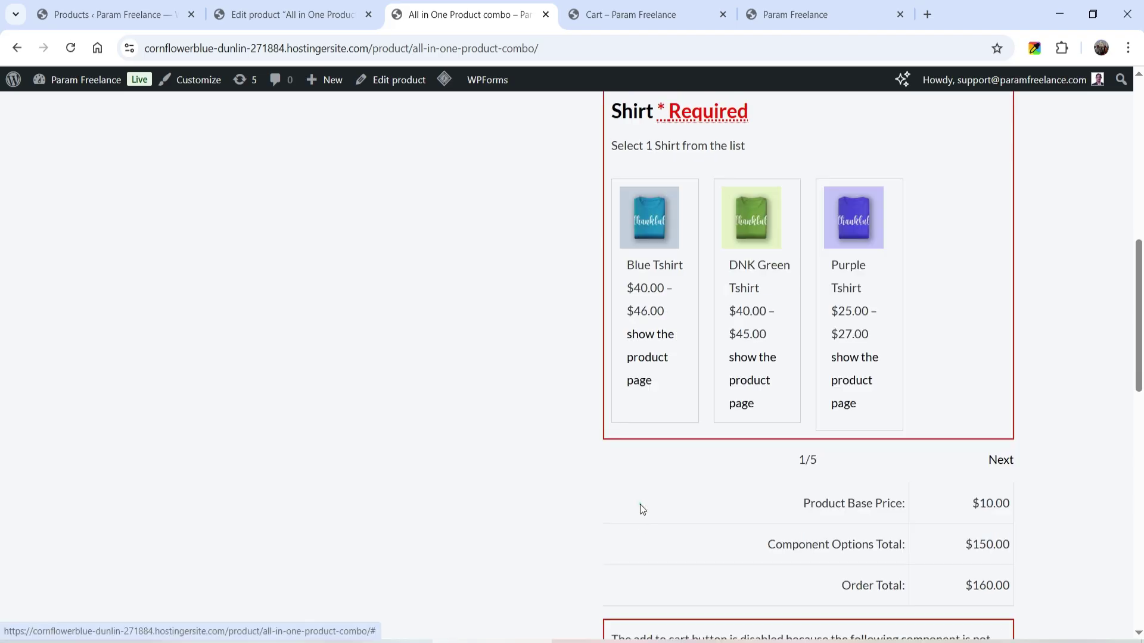
{"action": "left_click", "coordinate": [866, 248]}
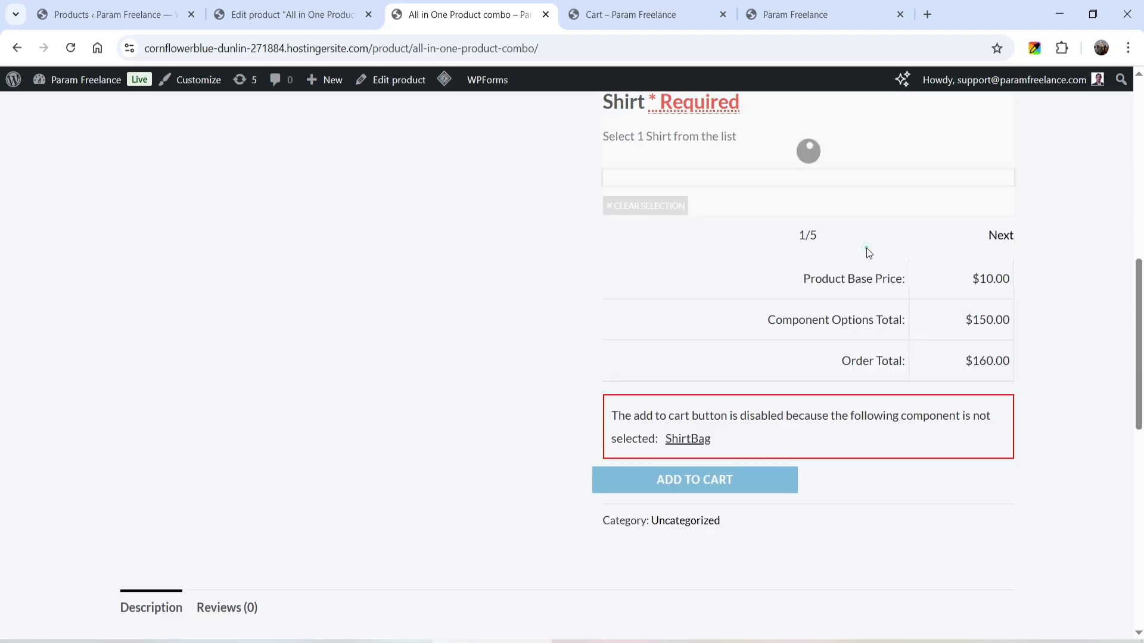